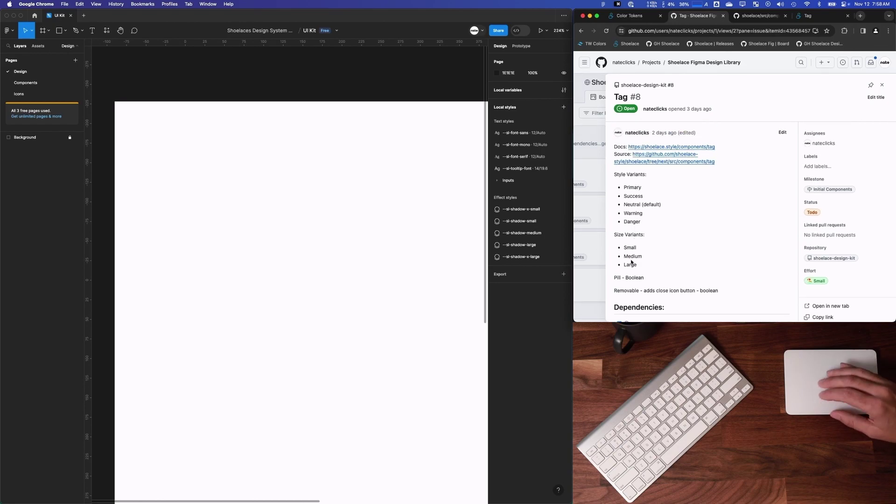
# Review the Tag component's source folder and its Shoelace documentation, covering the sizes, pill and removable examples and the properties table
pyautogui.click(753, 16)
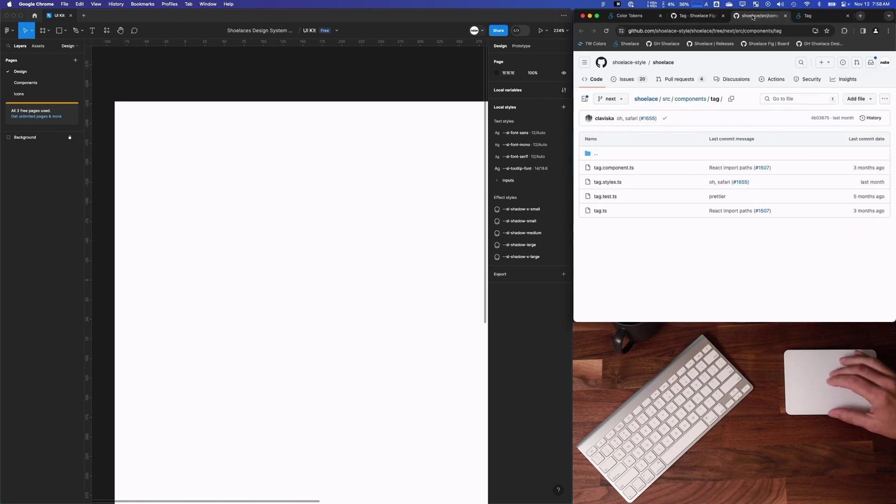
pyautogui.click(692, 15)
pyautogui.click(815, 15)
pyautogui.scroll(-3, 755, 129)
pyautogui.scroll(-5, 755, 129)
pyautogui.click(734, 181)
pyautogui.click(747, 222)
pyautogui.scroll(-4, 748, 203)
pyautogui.scroll(1, 748, 203)
pyautogui.click(748, 198)
pyautogui.click(752, 235)
pyautogui.scroll(-3, 753, 237)
pyautogui.click(753, 235)
pyautogui.scroll(-2, 753, 237)
pyautogui.scroll(-10, 753, 237)
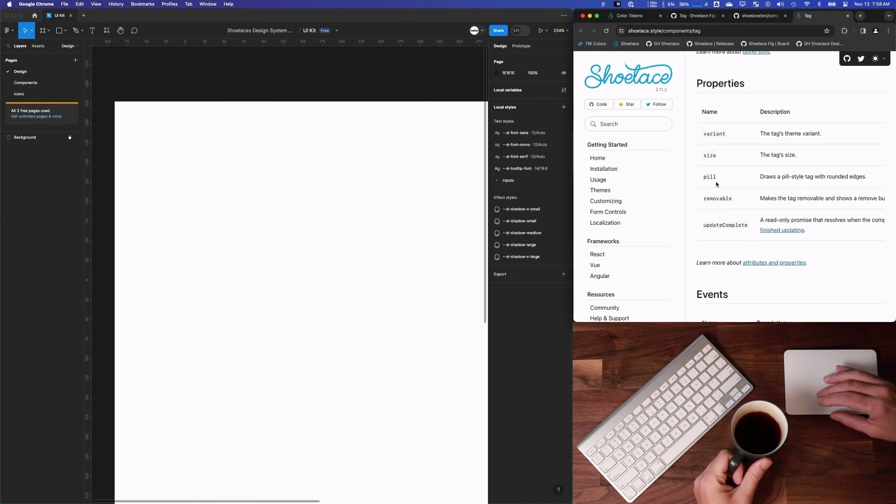
pyautogui.click(701, 16)
# Switch to Figma and add a text layer reading "Primary" with fill 000000 near the upper edge of the white background
pyautogui.click(373, 186)
pyautogui.hscroll(-2, 366, 195)
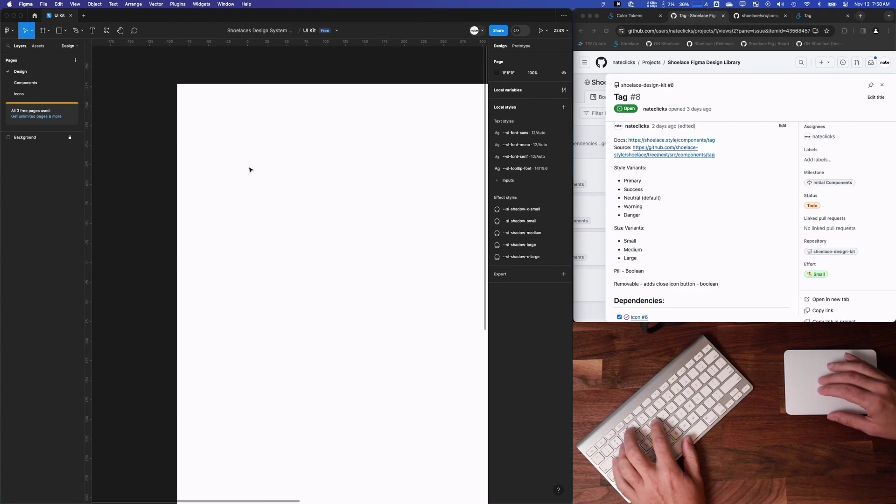
pyautogui.press('t')
pyautogui.click(276, 162)
pyautogui.click(498, 228)
pyautogui.moveTo(418, 298); pyautogui.dragTo(391, 312)
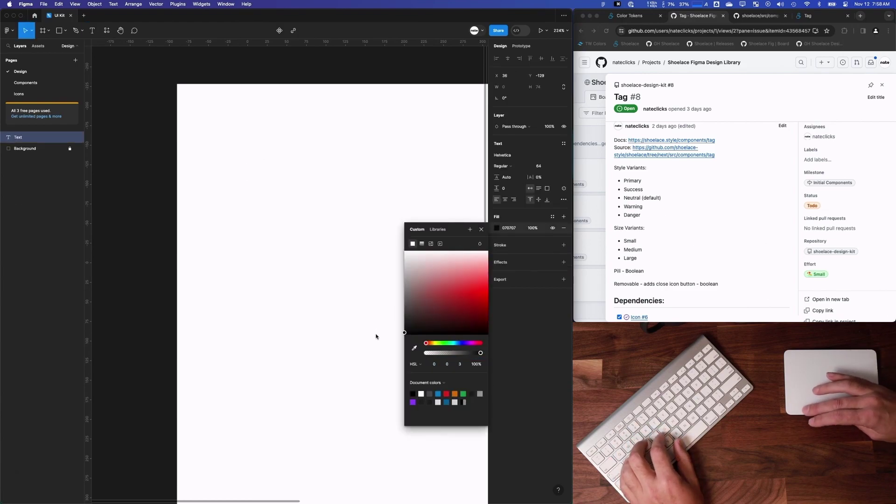
pyautogui.click(483, 229)
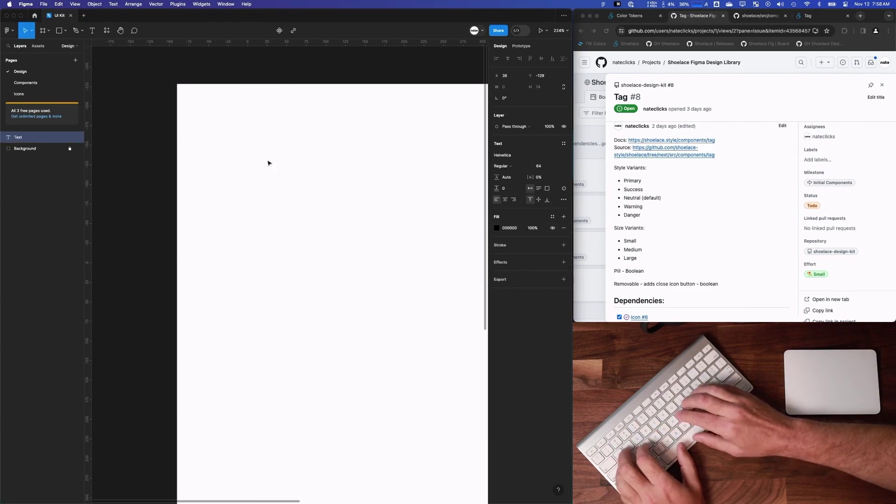
pyautogui.write('Primary')
pyautogui.press('BackSpace')
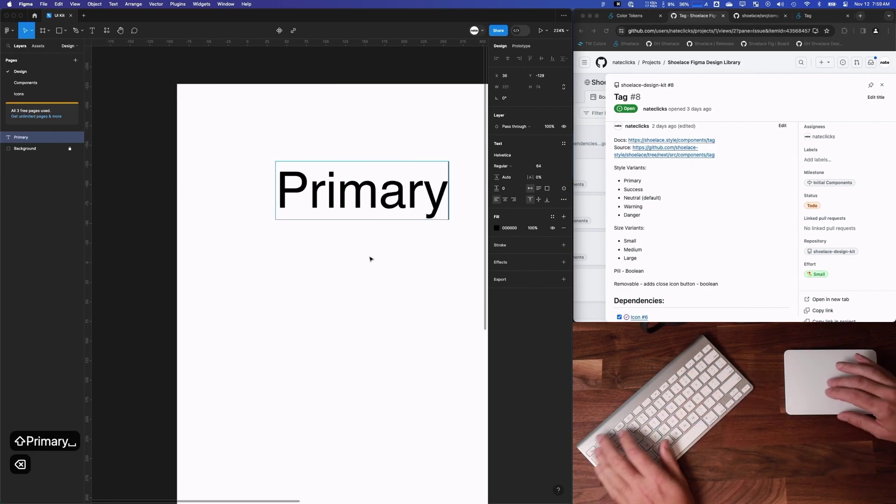
# Set the font size of the whole Primary text to 20
pyautogui.scroll(-5, 370, 258)
pyautogui.hscroll(5, 370, 258)
pyautogui.click(559, 30)
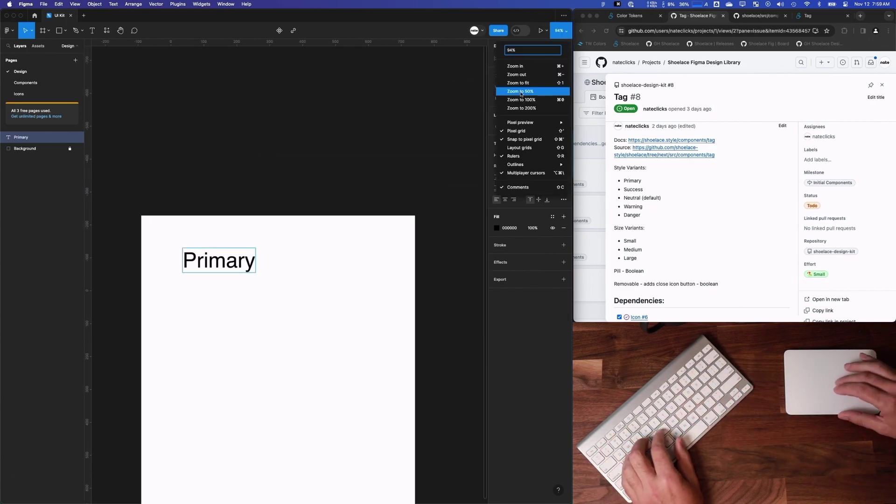
pyautogui.click(521, 100)
pyautogui.click(546, 169)
pyautogui.click(544, 127)
pyautogui.press('super+a')
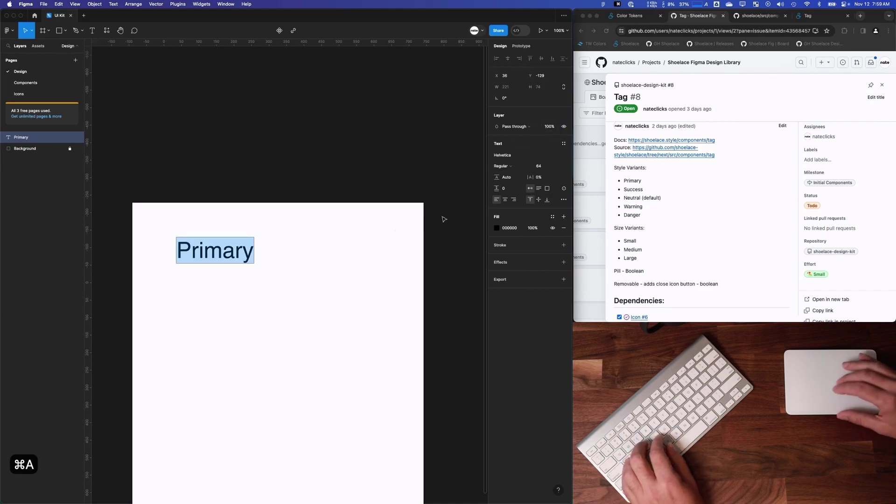
pyautogui.click(558, 165)
pyautogui.click(547, 115)
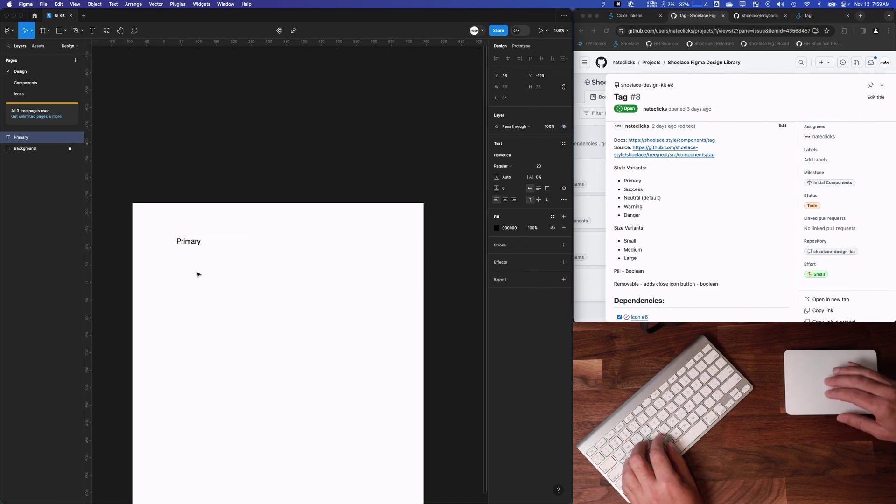
# Duplicate the Primary label straight below the original
pyautogui.scroll(3, 196, 274)
pyautogui.moveTo(274, 218); pyautogui.dragTo(180, 286)
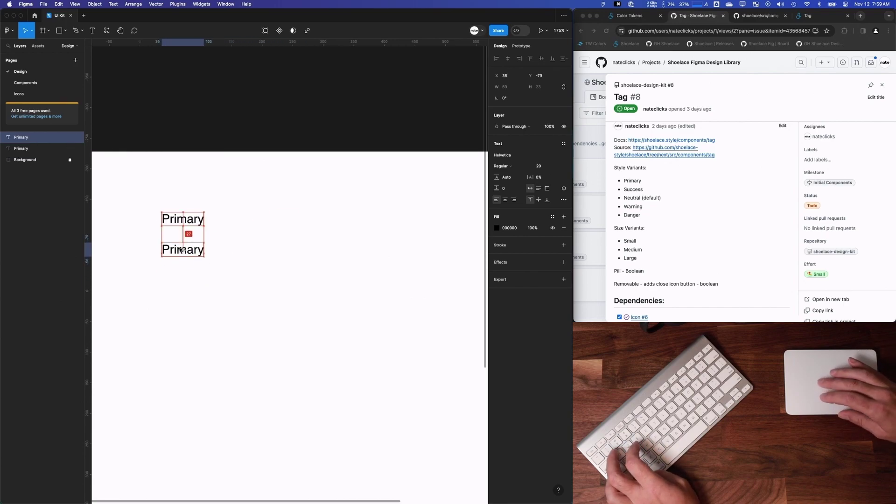
pyautogui.click(214, 236)
pyautogui.scroll(-1, 214, 237)
pyautogui.hscroll(-1, 214, 237)
# Check the variant names on the Tag documentation page and change the lower label's text to "Success"
pyautogui.click(747, 19)
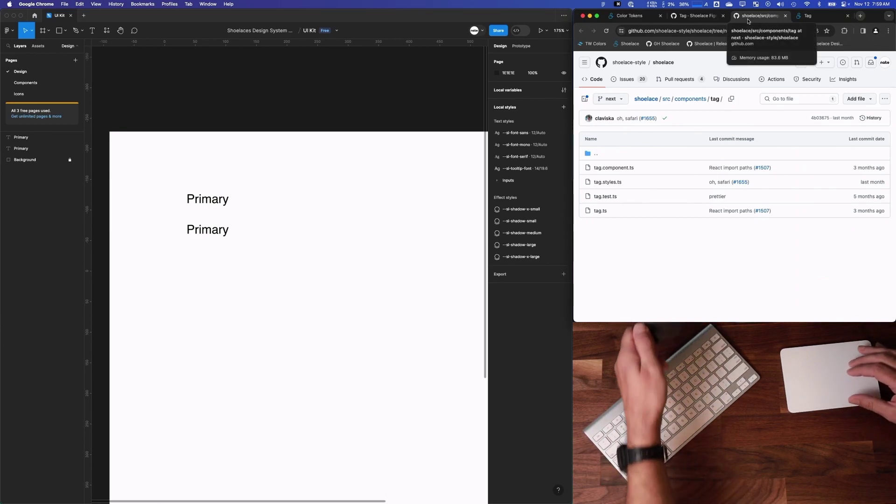
pyautogui.hotkey('ctrl', 'Tab')
pyautogui.scroll(10, 706, 142)
pyautogui.scroll(15, 706, 143)
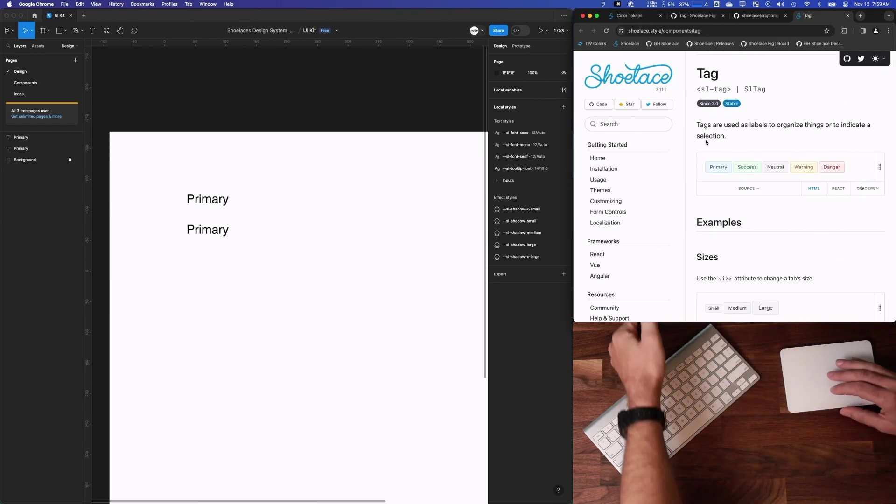
pyautogui.click(219, 233)
pyautogui.doubleClick(219, 231)
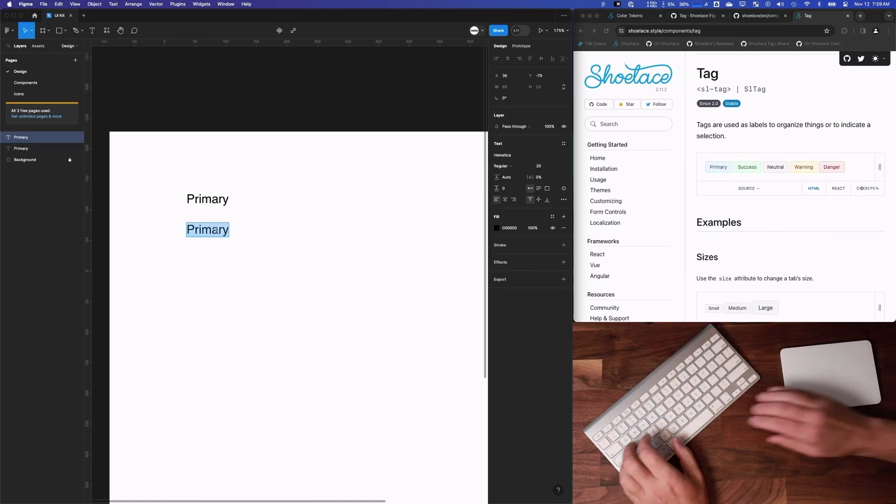
pyautogui.write('Success')
pyautogui.press('Return')
pyautogui.press('BackSpace')
pyautogui.press('Escape')
# Duplicate the Primary and Success labels together and place the copies directly below the originals, about 37 px apart
pyautogui.moveTo(186, 180); pyautogui.dragTo(228, 260)
pyautogui.press('super+d')
pyautogui.hotkey('shift', 'Down')
pyautogui.hotkey('shift', 'Down')
pyautogui.hotkey('shift', 'Down')
pyautogui.hotkey('shift', 'Down')
pyautogui.hotkey('shift', 'Down')
pyautogui.hotkey('shift', 'Down')
pyautogui.hotkey('shift', 'Down')
pyautogui.hotkey('shift', 'Down')
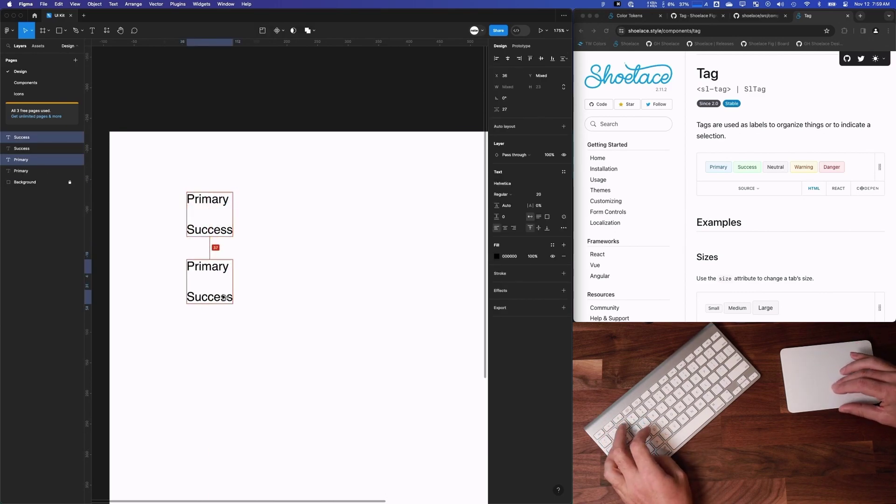
# Add another copy of the lowest Success label below it and space all five labels evenly in the column
pyautogui.press('Escape')
pyautogui.click(223, 299)
pyautogui.moveTo(161, 184); pyautogui.dragTo(245, 339)
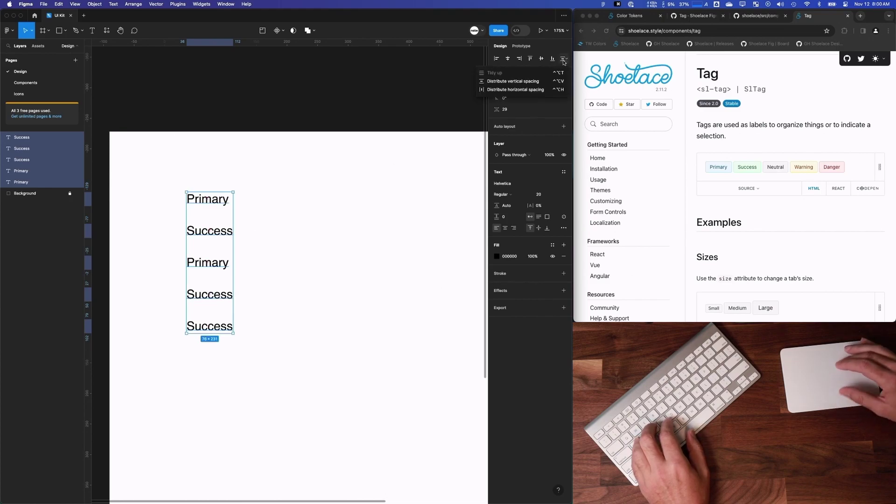
pyautogui.click(362, 266)
# Change the third, fourth and fifth labels to "Neutral", "Warning" and "Danger"
pyautogui.doubleClick(212, 260)
pyautogui.write('Neutral')
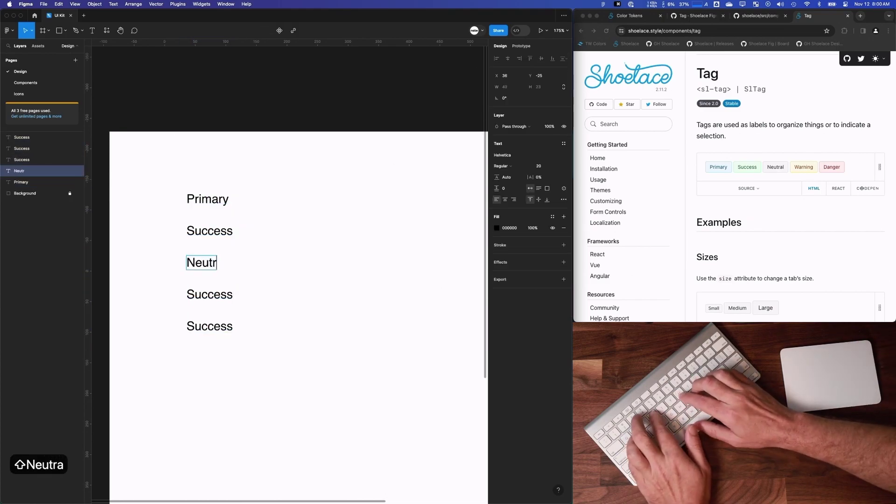
pyautogui.doubleClick(207, 293)
pyautogui.write('Wawrn')
pyautogui.press('BackSpace')
pyautogui.press('BackSpace')
pyautogui.press('BackSpace')
pyautogui.write('r')
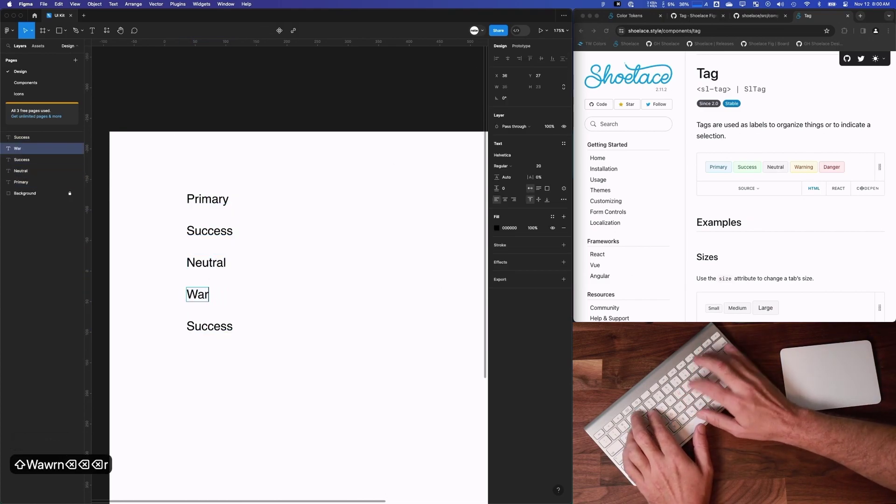
pyautogui.write('ning')
pyautogui.doubleClick(201, 325)
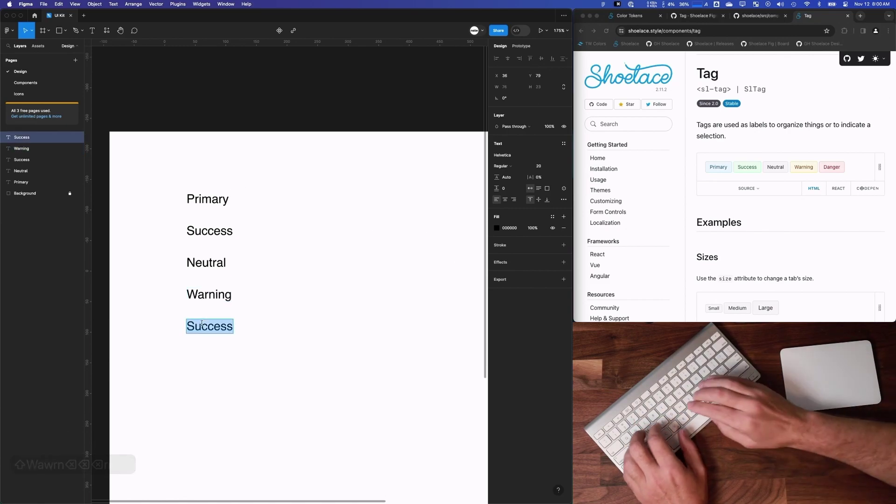
pyautogui.write('Danger')
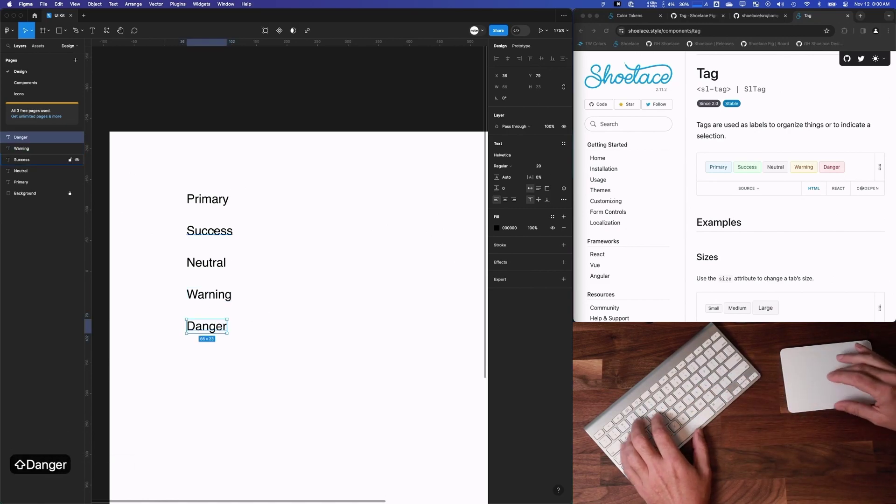
# Look through the Tag documentation's examples again and open tag.styles.ts from the component's source folder
pyautogui.click(214, 199)
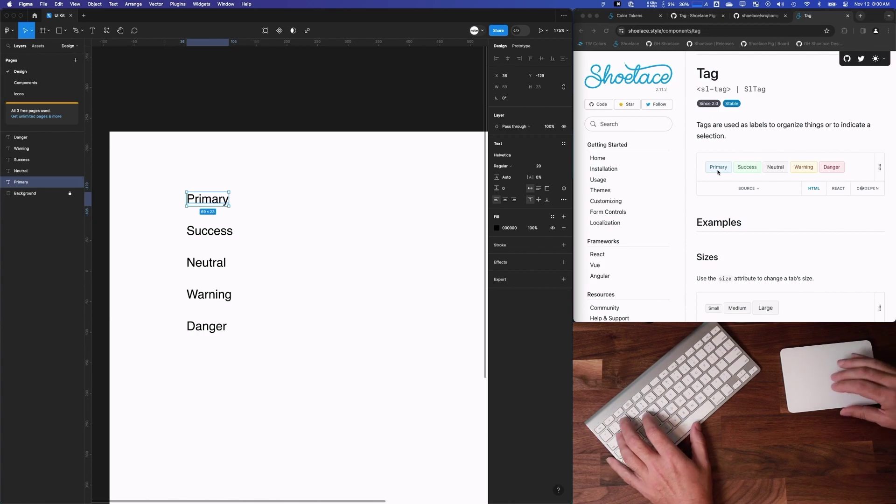
pyautogui.scroll(-8, 717, 172)
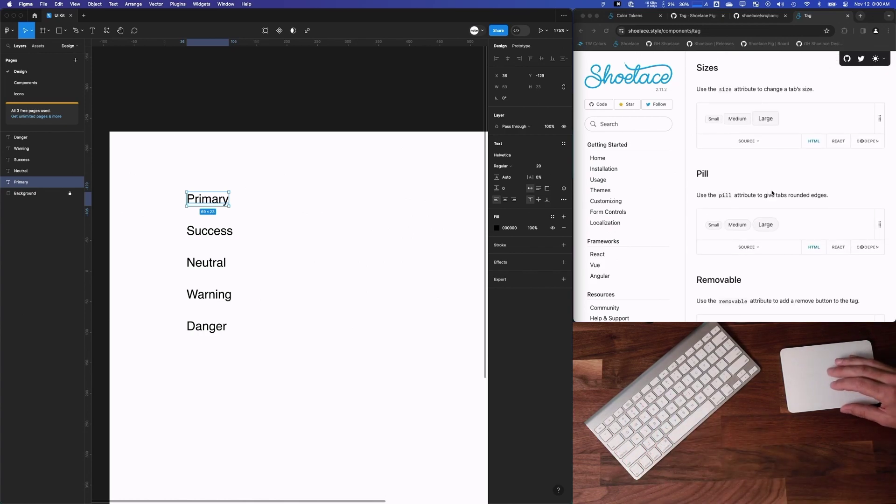
pyautogui.scroll(-4, 772, 193)
pyautogui.scroll(-5, 772, 193)
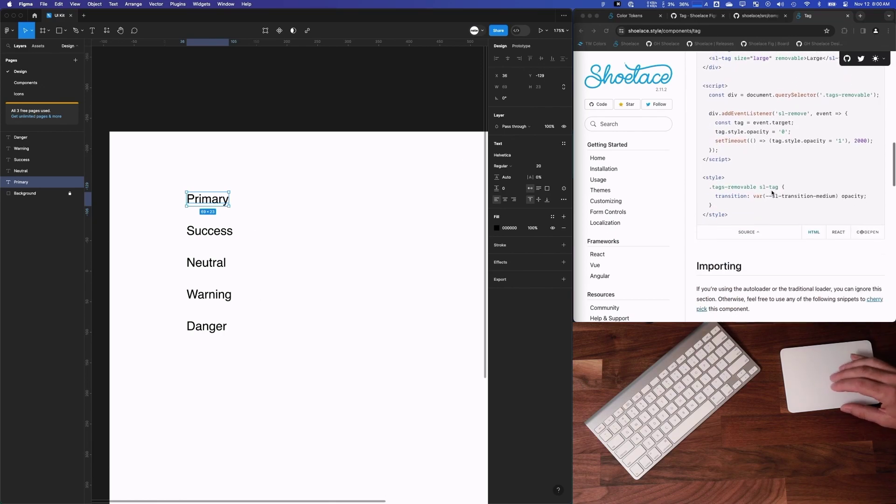
pyautogui.scroll(20, 772, 192)
pyautogui.click(724, 200)
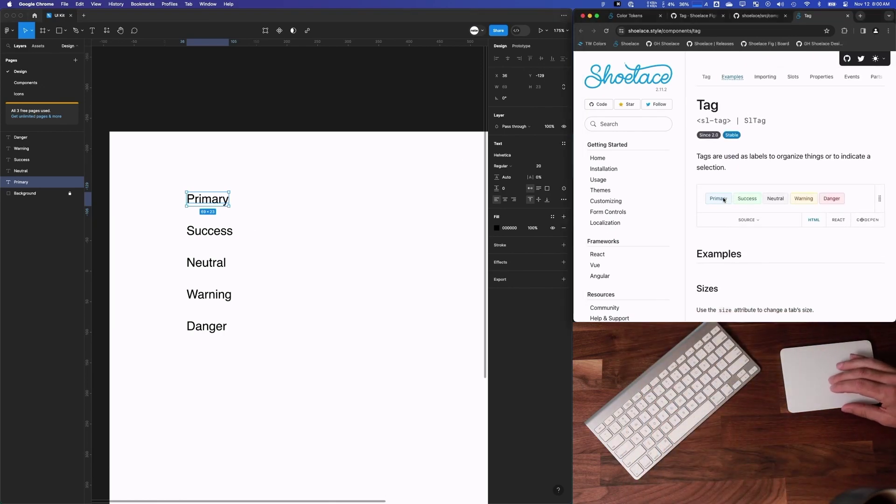
pyautogui.hotkey('ctrl', 'shift', 'Tab')
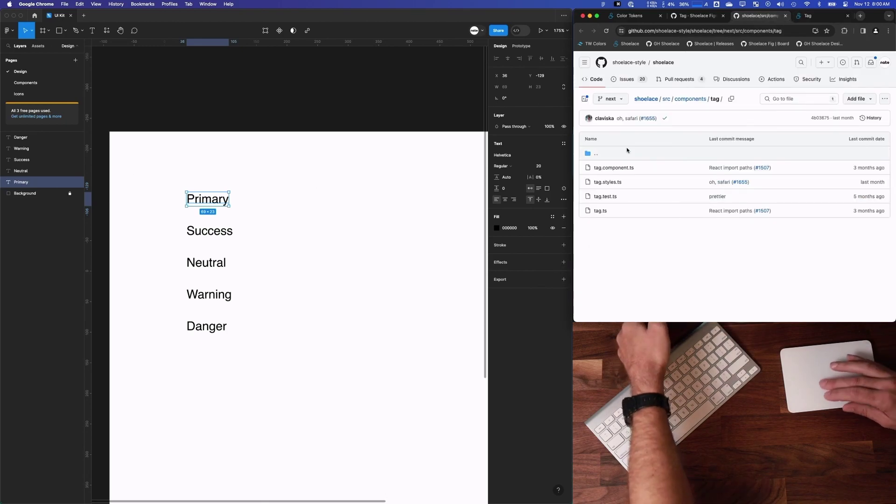
pyautogui.click(607, 182)
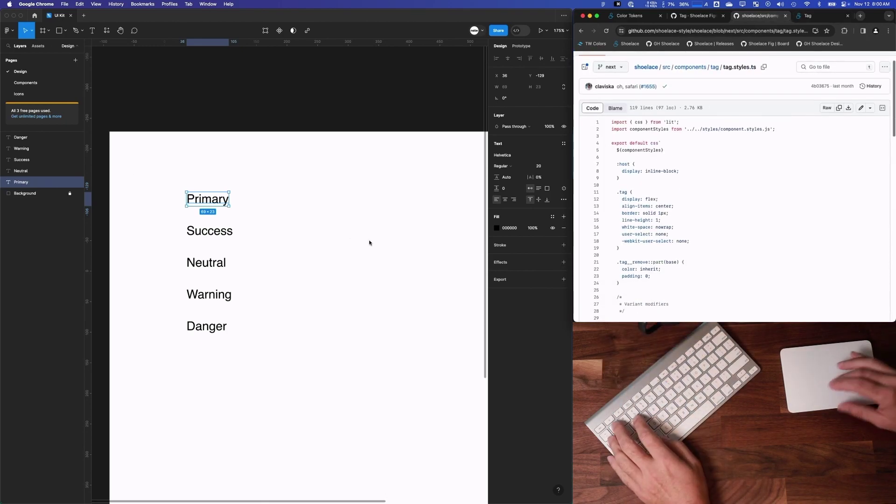
pyautogui.click(276, 193)
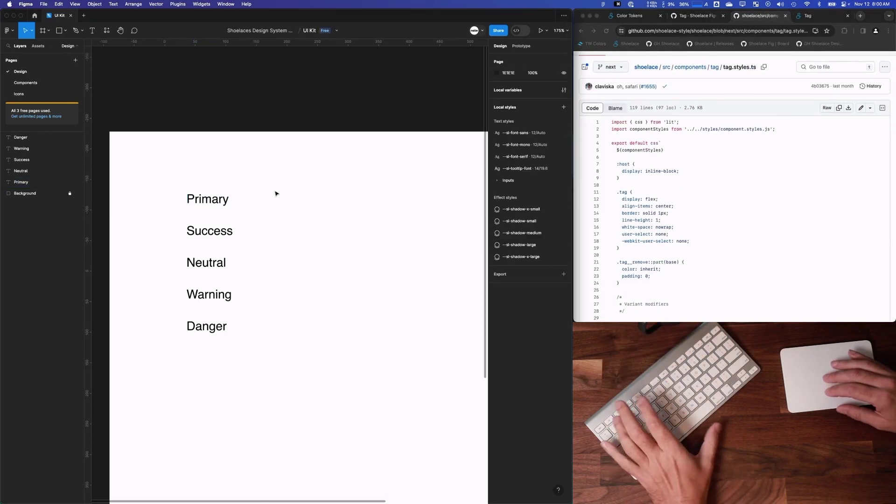
pyautogui.press('f')
pyautogui.moveTo(270, 190); pyautogui.dragTo(330, 211)
pyautogui.press('super+z')
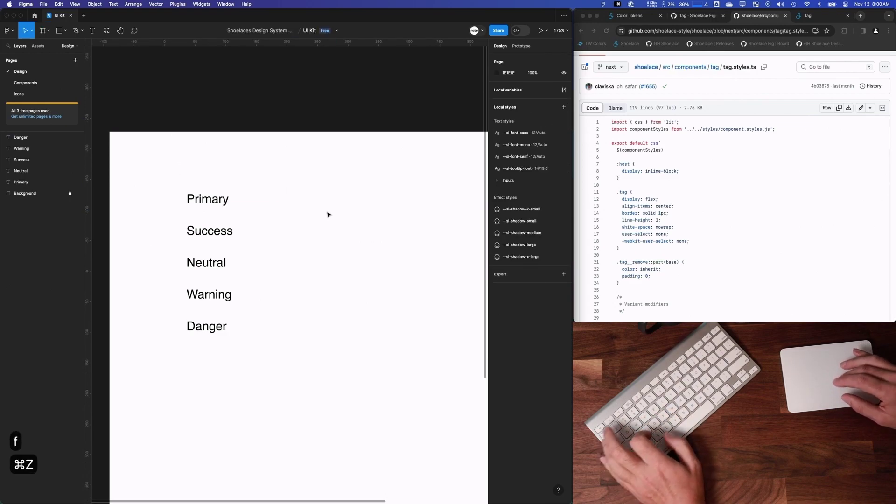
pyautogui.press('t')
pyautogui.hotkey('shift', 't')
pyautogui.press('a')
pyautogui.press('g')
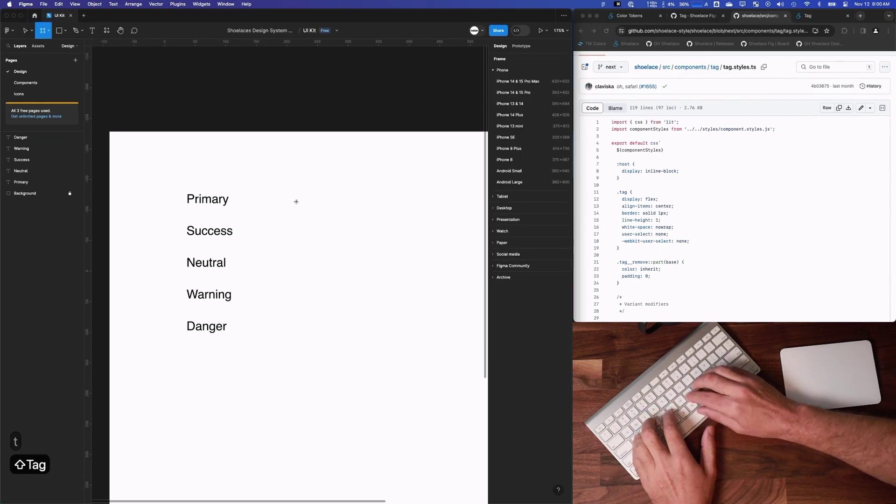
pyautogui.press('space')
pyautogui.press('BackSpace')
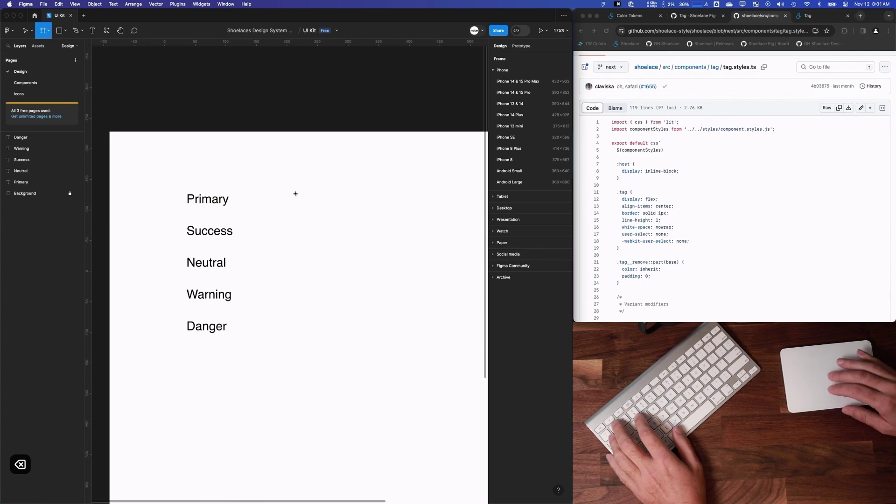
pyautogui.click(26, 34)
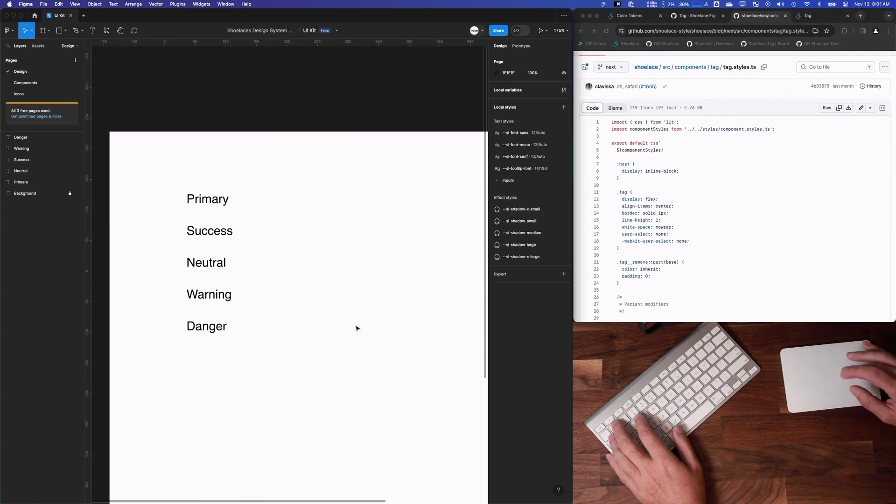
# Duplicate the Primary label to its right at X 218 and change the copy's text to "Tag"
pyautogui.scroll(-5, 306, 201)
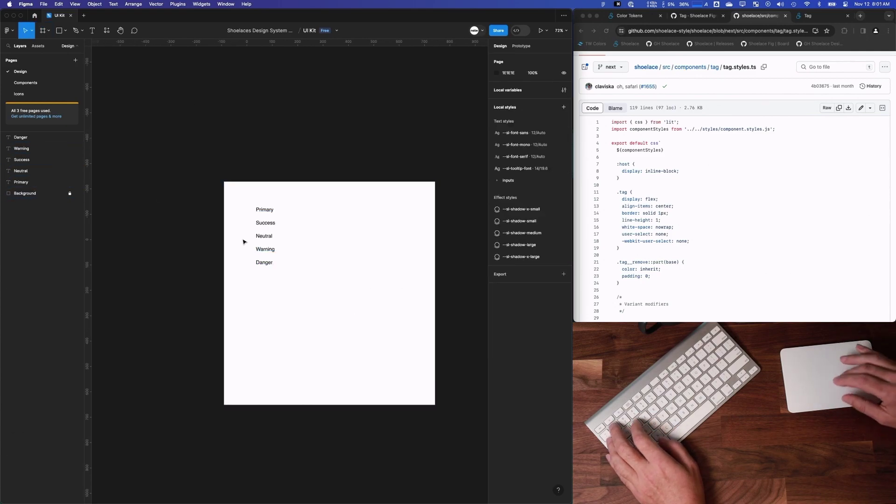
pyautogui.scroll(5, 284, 238)
pyautogui.click(261, 176)
pyautogui.doubleClick(363, 181)
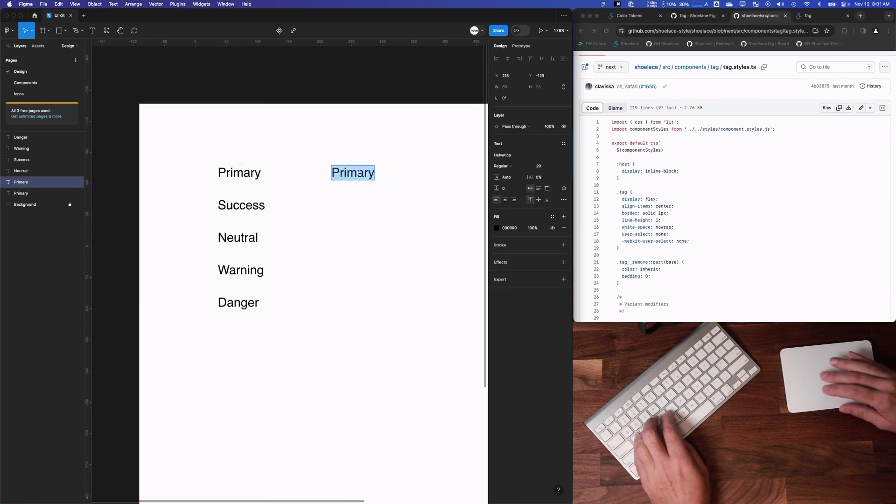
pyautogui.write('Tag')
# Examine the variant modifiers in tag.styles.ts and select the Tag text on the canvas
pyautogui.click(635, 232)
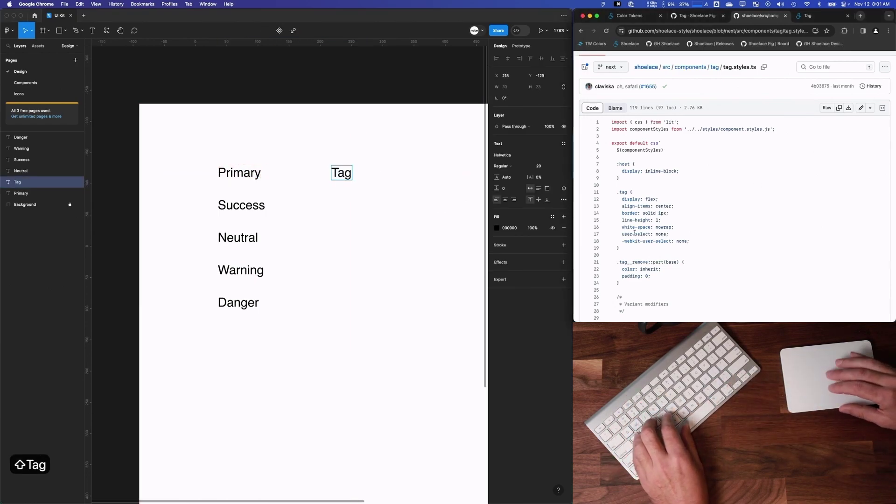
pyautogui.scroll(-5, 635, 233)
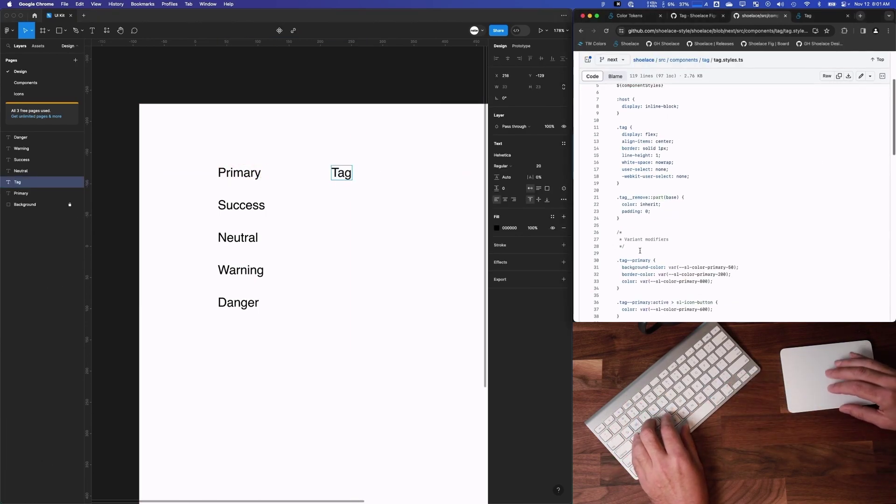
pyautogui.click(333, 177)
pyautogui.click(333, 177)
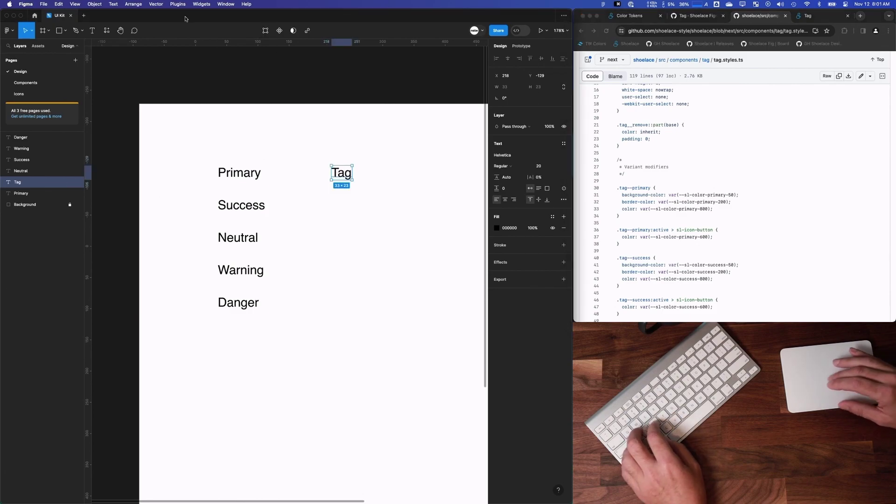
pyautogui.press('super+shift+slash')
pyautogui.write('fra')
pyautogui.moveTo(255, 33)
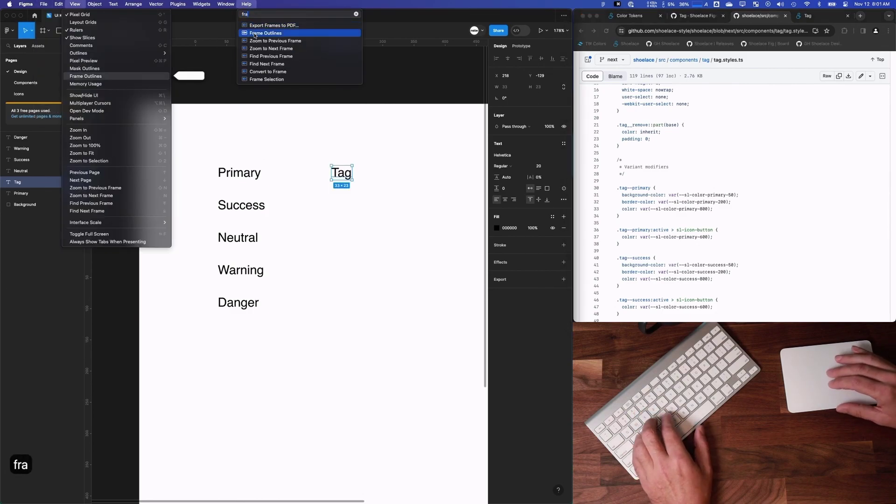
pyautogui.moveTo(260, 74)
pyautogui.press('Escape')
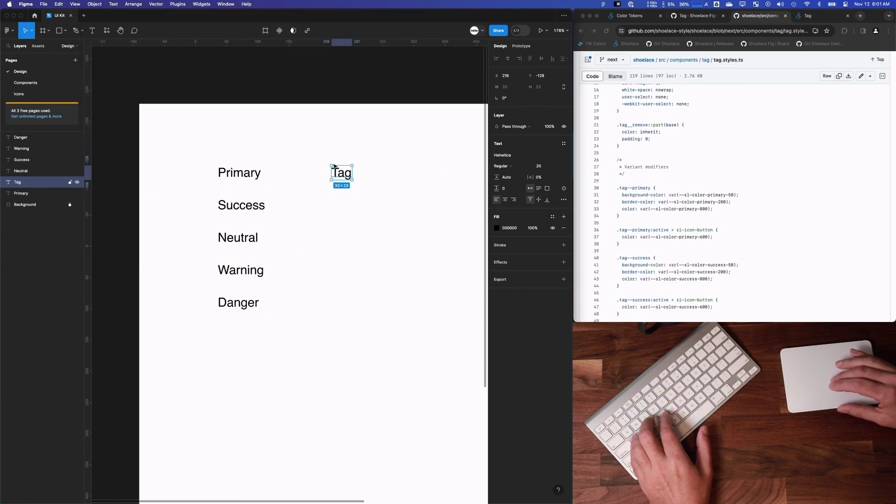
# Wrap the Tag text in an auto layout frame and move that frame above all other layers
pyautogui.hotkey('shift', 'a')
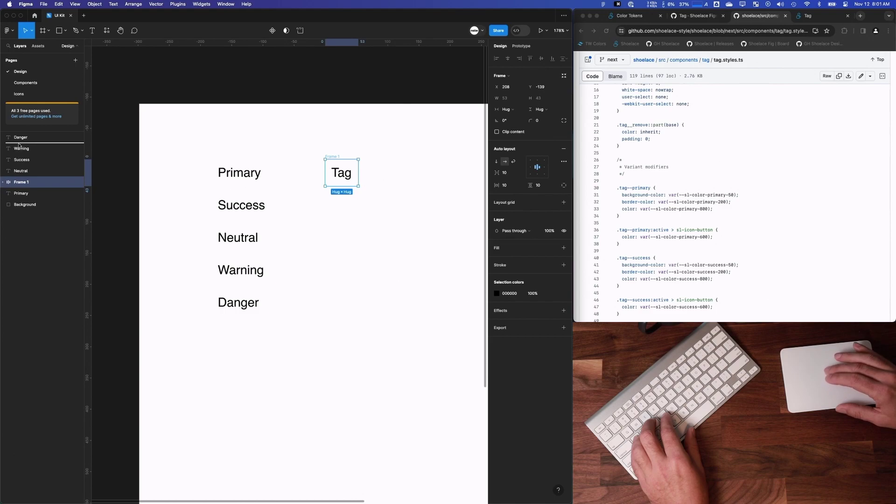
pyautogui.moveTo(19, 148); pyautogui.dragTo(19, 138)
pyautogui.scroll(-1, 645, 202)
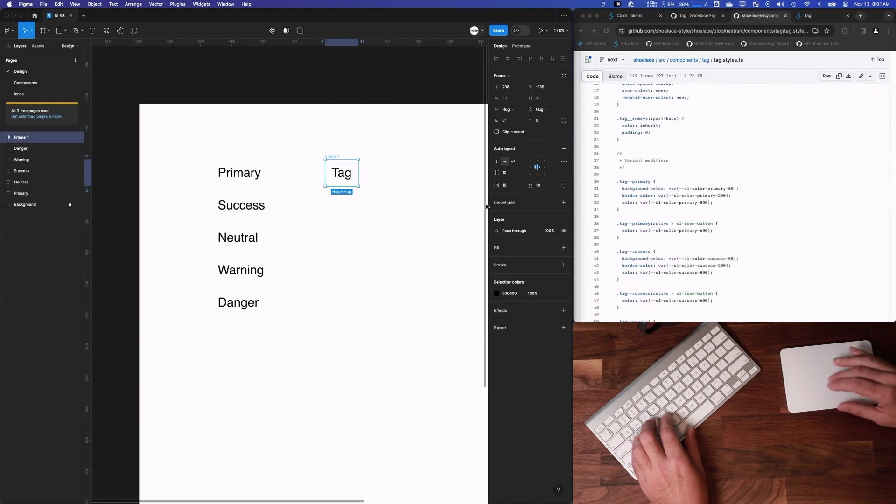
# Fill the tag frame with the library color --sl-color-primary-50
pyautogui.click(497, 259)
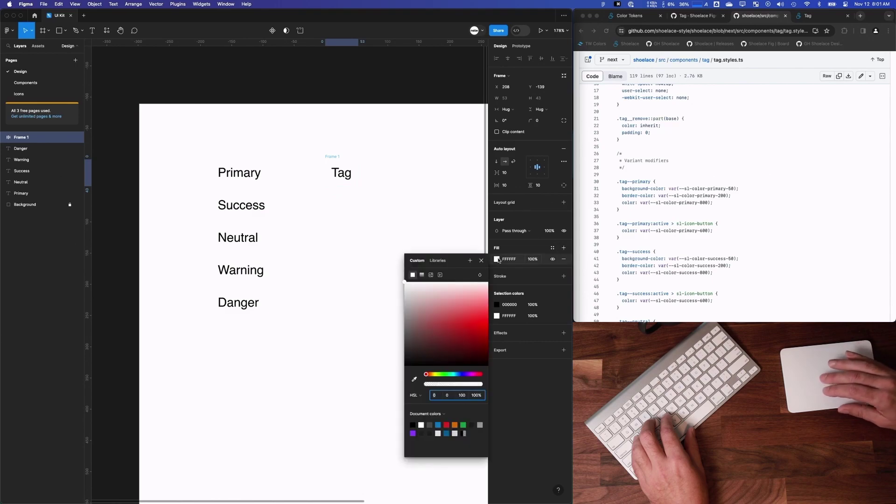
pyautogui.click(443, 262)
pyautogui.write('primary')
pyautogui.click(447, 320)
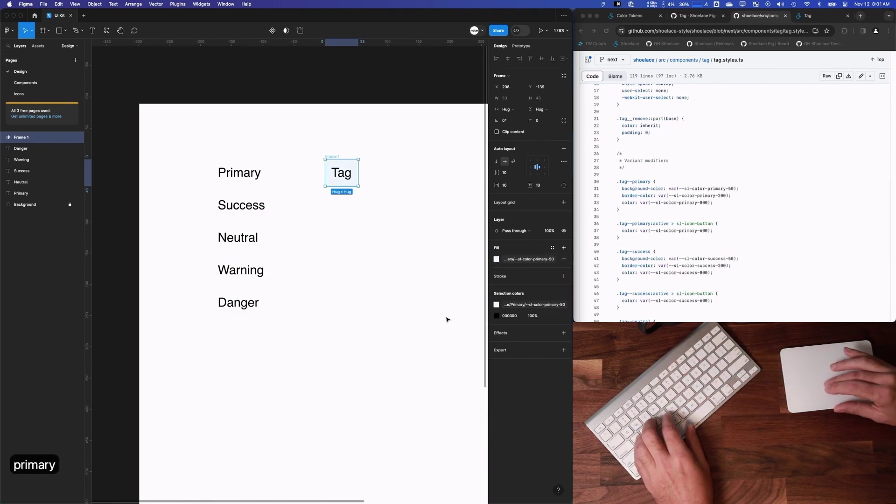
# Add an inside stroke of weight 1 to the tag frame in the library color --sl-color-primary-200
pyautogui.click(3, 137)
pyautogui.click(36, 149)
pyautogui.scroll(-1, 658, 237)
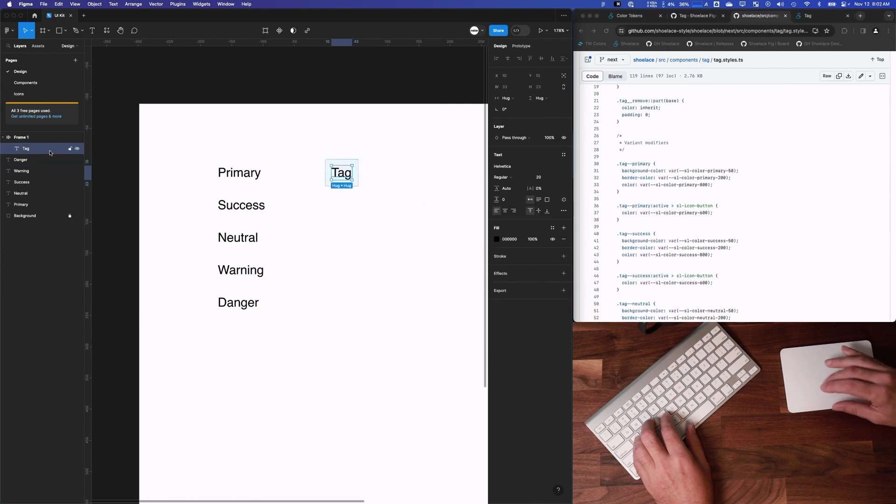
pyautogui.hotkey('shift', 'Return')
pyautogui.click(564, 276)
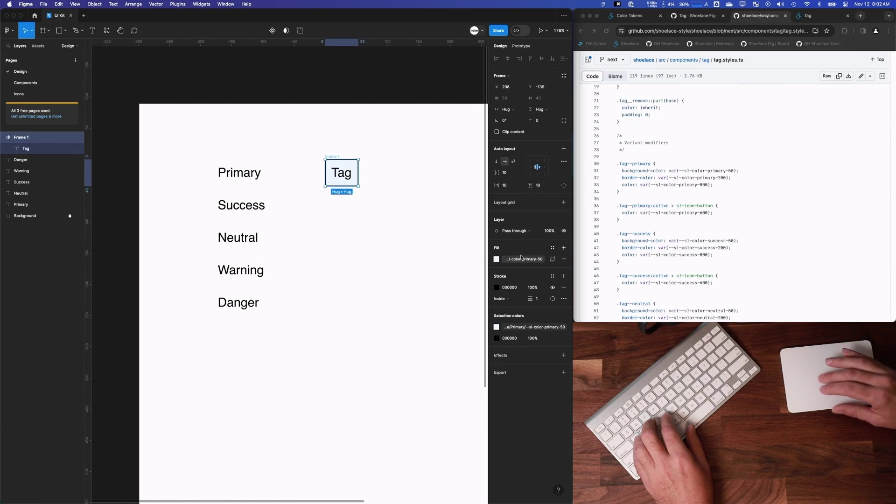
pyautogui.click(497, 288)
pyautogui.click(438, 289)
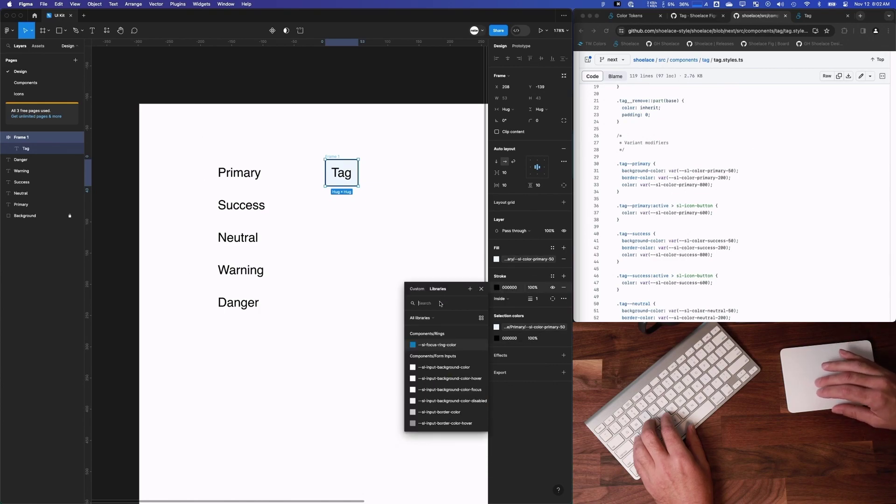
pyautogui.write('prim')
pyautogui.click(452, 368)
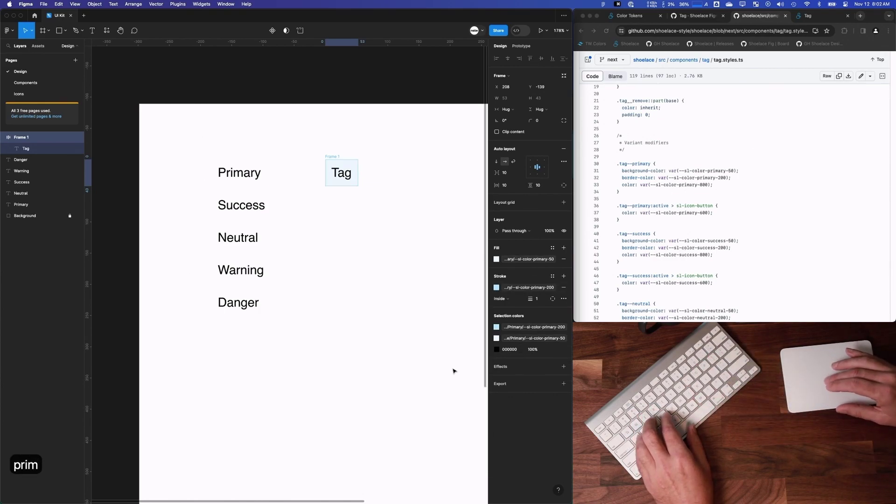
# Set the Tag text's fill to the library color --sl-color-primary-800, following the source's primary variant
pyautogui.click(671, 187)
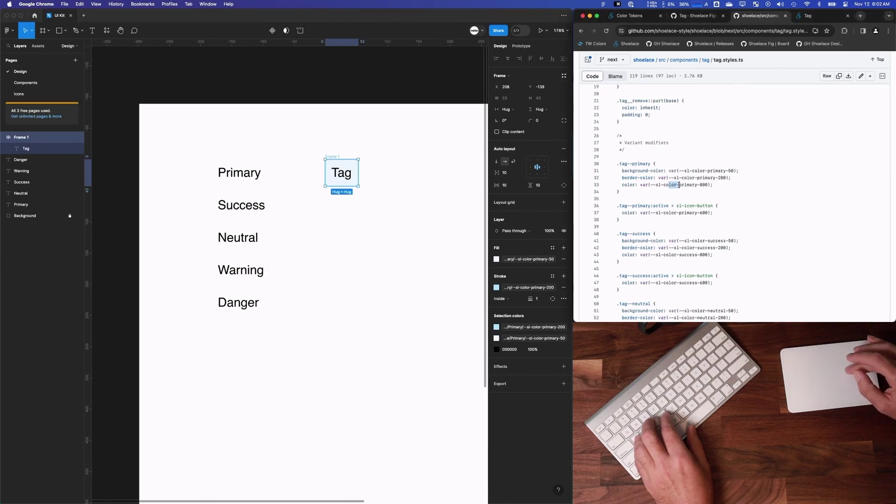
pyautogui.click(21, 151)
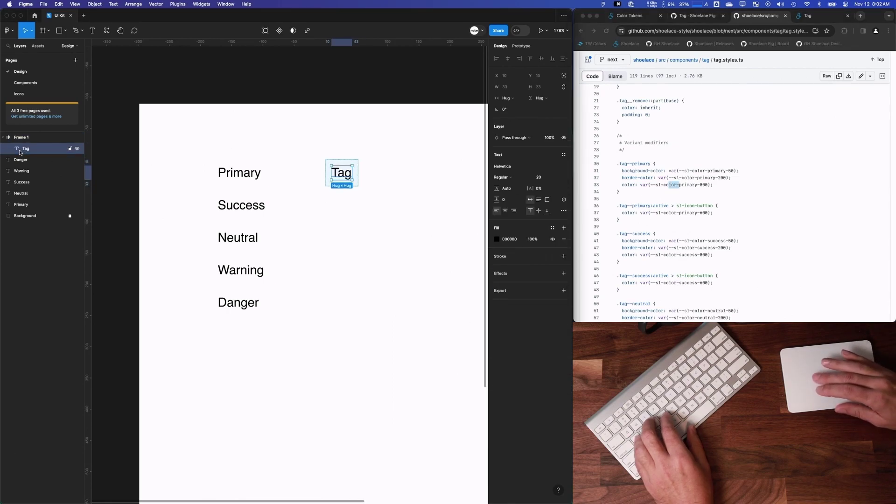
pyautogui.click(496, 239)
pyautogui.click(438, 240)
pyautogui.write('pri')
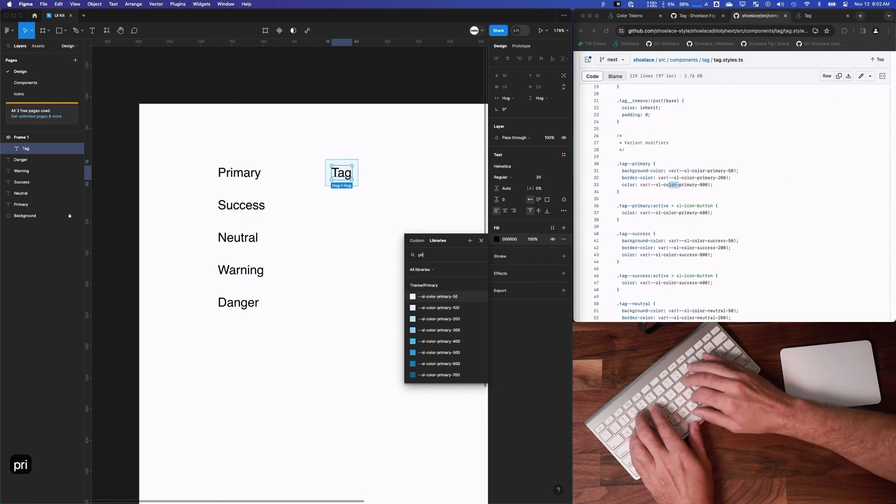
pyautogui.write('m')
pyautogui.scroll(-3, 438, 358)
pyautogui.click(436, 357)
pyautogui.click(407, 225)
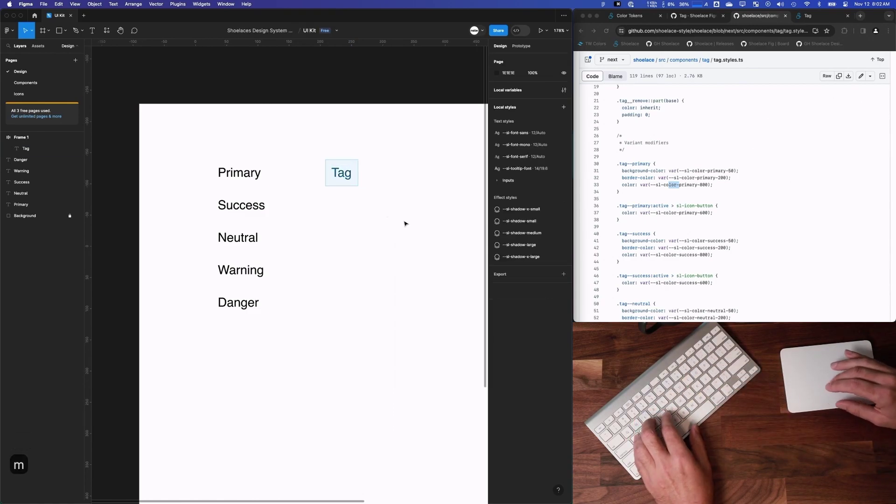
# Review the Tag issue, check keyboard focus on the documentation's Tag page and open the variants example in CodePen
pyautogui.scroll(-1, 652, 215)
pyautogui.click(661, 203)
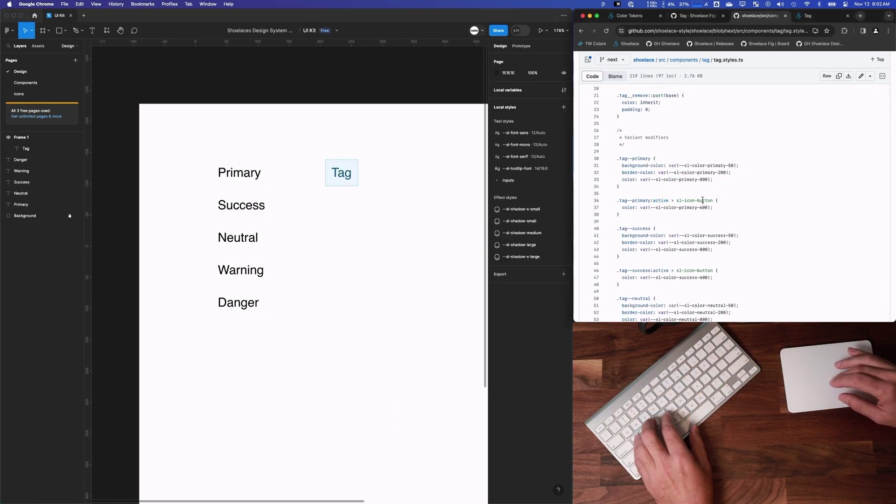
pyautogui.click(704, 19)
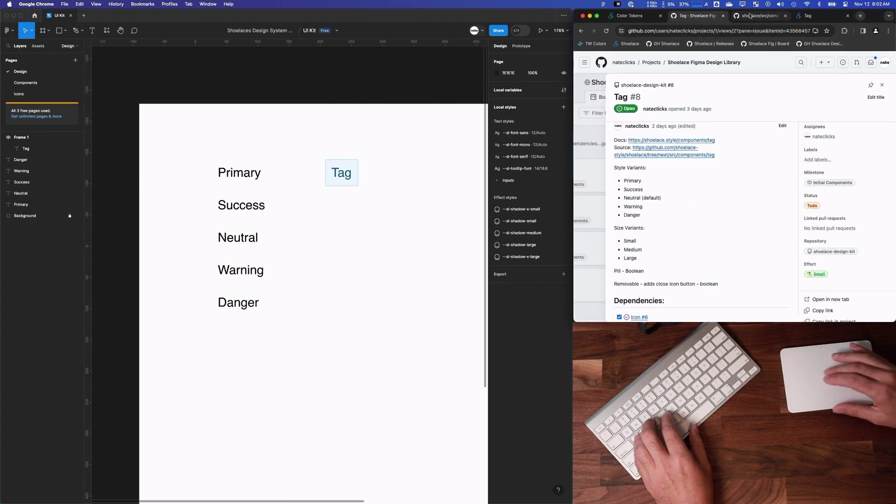
pyautogui.click(813, 17)
pyautogui.hotkey('shift', 'Tab')
pyautogui.hotkey('shift', 'Tab')
pyautogui.hotkey('shift', 'Tab')
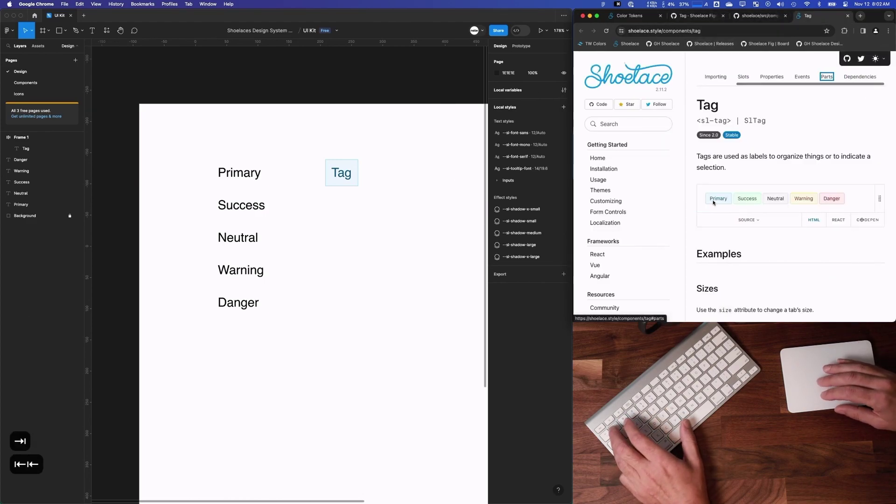
pyautogui.press('Tab')
pyautogui.press('Tab')
pyautogui.press('Tab')
pyautogui.press('Tab')
pyautogui.press('Tab')
pyautogui.press('Tab')
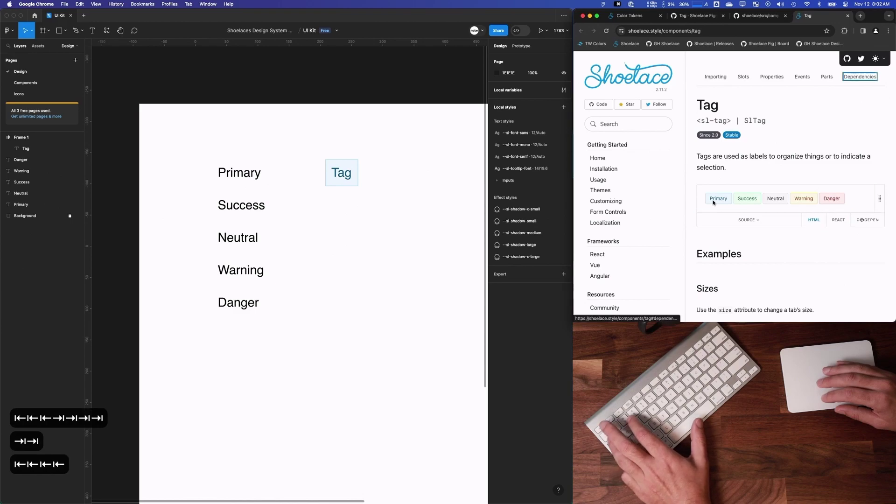
pyautogui.press('Return')
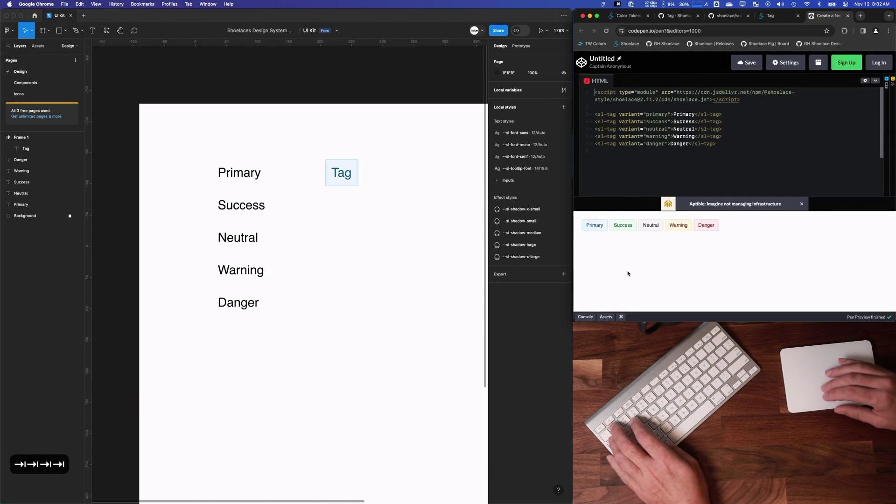
# Check in the CodePen preview whether the tags take keyboard focus, and close the pen
pyautogui.hotkey('shift', 'Tab')
pyautogui.hotkey('shift', 'Tab')
pyautogui.press('Tab')
pyautogui.press('Tab')
pyautogui.press('Tab')
pyautogui.press('Tab')
pyautogui.press('Tab')
pyautogui.press('Tab')
pyautogui.press('Tab')
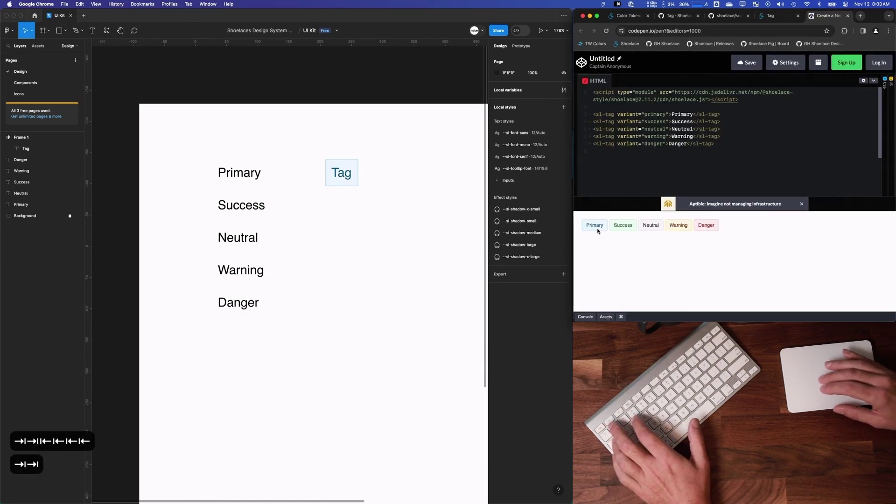
pyautogui.hotkey('shift', 'Tab')
pyautogui.hotkey('shift', 'Tab')
pyautogui.hotkey('shift', 'Tab')
pyautogui.hotkey('shift', 'Tab')
pyautogui.hotkey('shift', 'Tab')
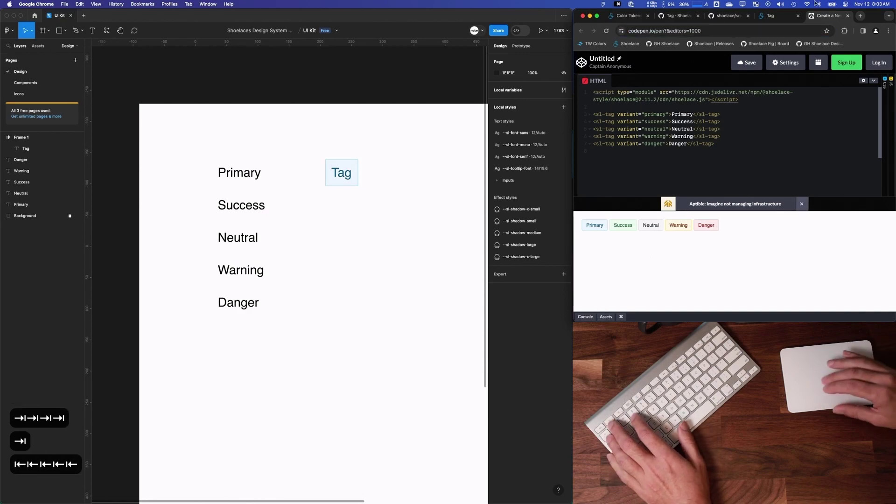
pyautogui.click(848, 15)
# Look through the Tag documentation's example code, properties, events and parts, and the size modifiers in tag.styles.ts
pyautogui.press('Return')
pyautogui.scroll(-2, 747, 206)
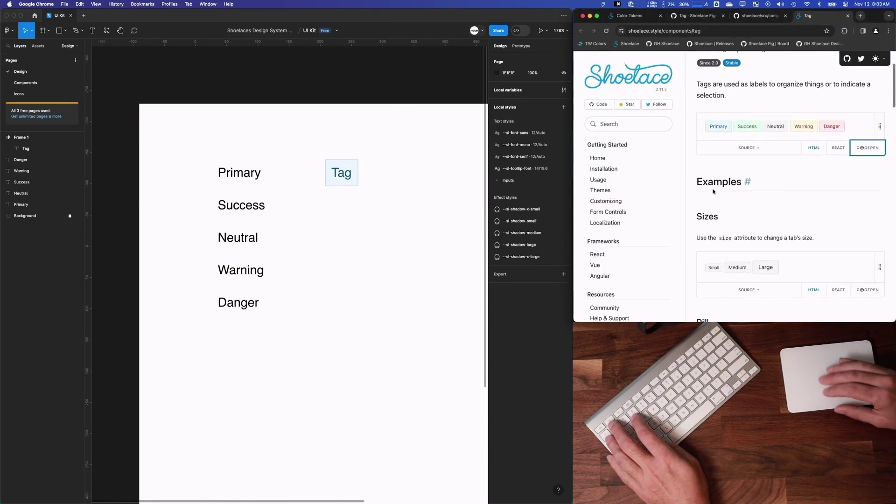
pyautogui.scroll(2, 746, 205)
pyautogui.click(750, 205)
pyautogui.scroll(1, 752, 209)
pyautogui.click(770, 83)
pyautogui.scroll(-2, 698, 254)
pyautogui.scroll(-3, 698, 254)
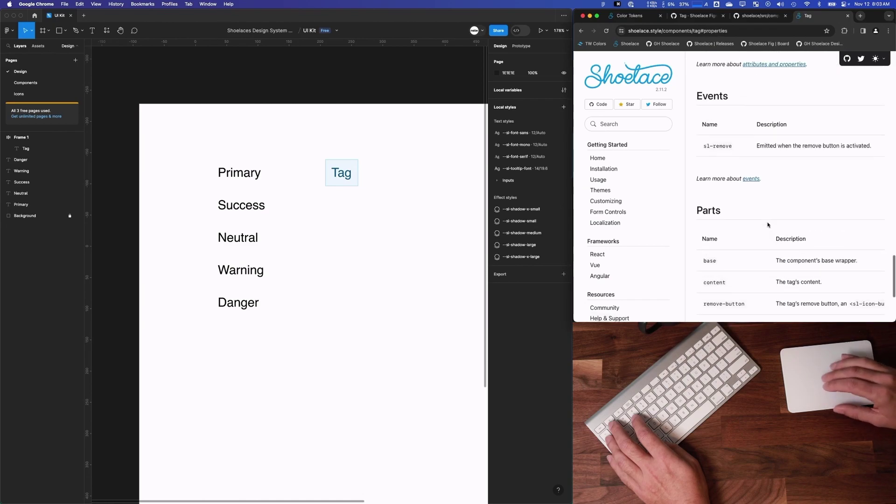
pyautogui.scroll(-4, 802, 202)
pyautogui.scroll(15, 789, 213)
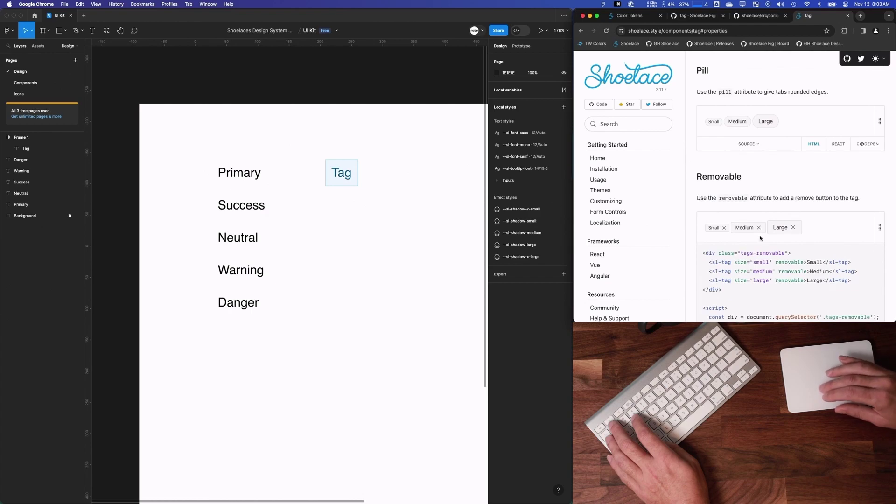
pyautogui.scroll(10, 758, 232)
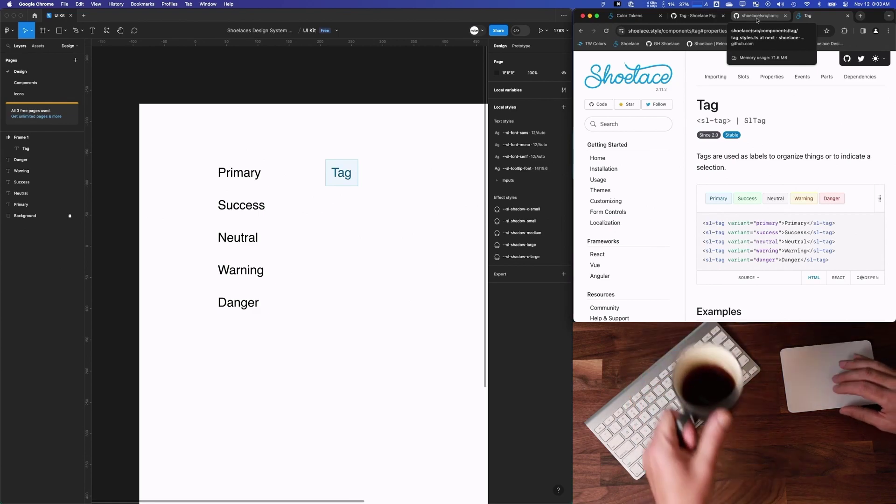
pyautogui.click(758, 18)
pyautogui.scroll(-3, 686, 221)
pyautogui.scroll(-5, 687, 220)
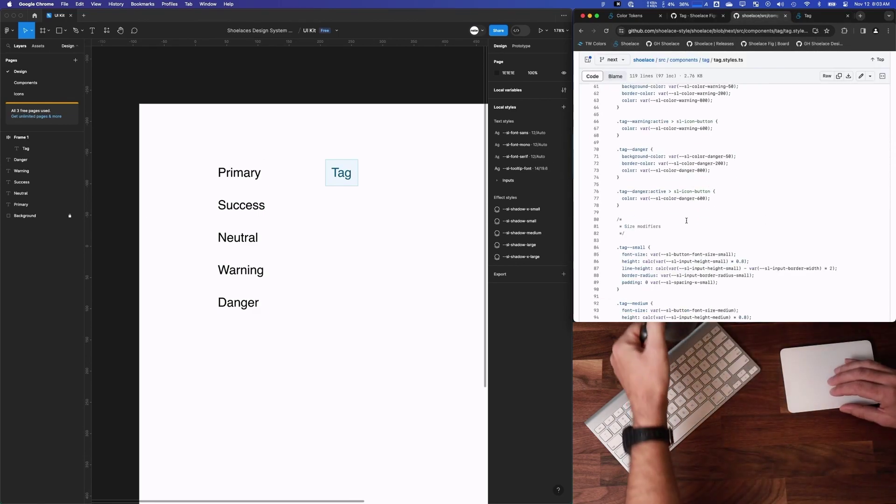
# Place three copies of the Primary label in a row above the tag at Y -180 and X 208, 346 and 490
pyautogui.hscroll(2, 373, 149)
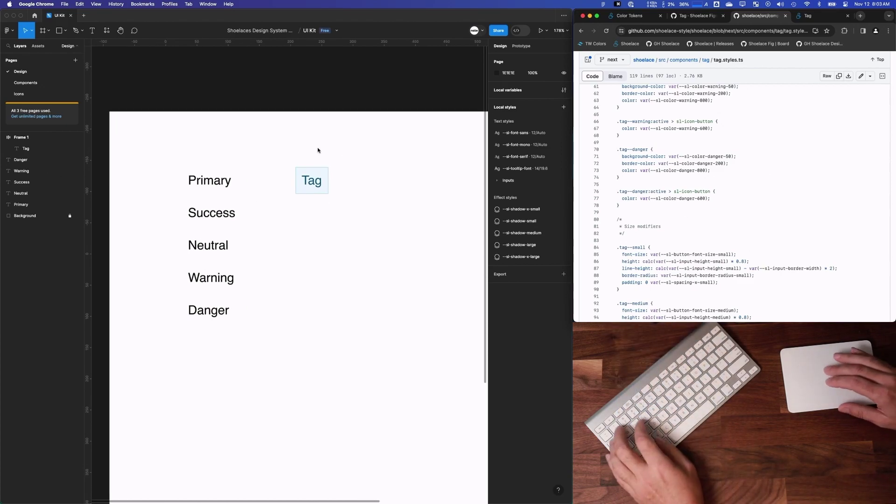
pyautogui.click(213, 183)
pyautogui.moveTo(213, 183); pyautogui.dragTo(457, 154)
pyautogui.hscroll(2, 406, 151)
# Change the three column labels above the tag to "Small", "Medium" and "Large"
pyautogui.doubleClick(282, 155)
pyautogui.write('Small')
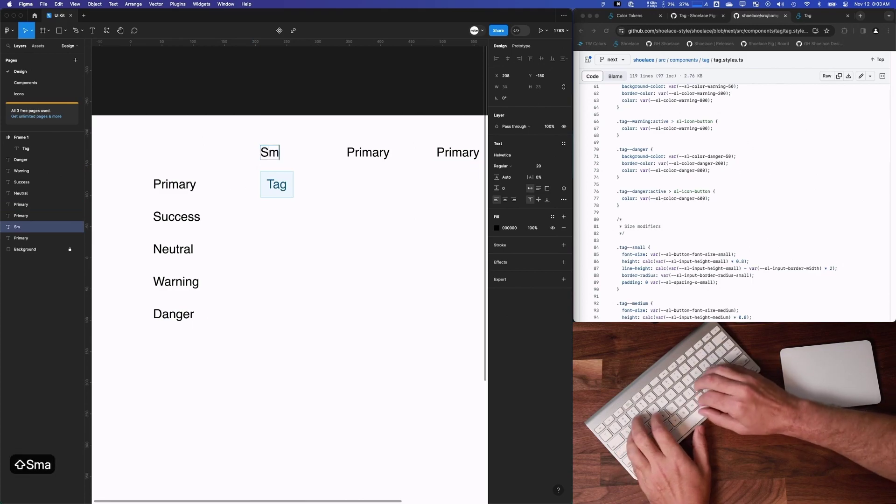
pyautogui.doubleClick(368, 152)
pyautogui.write('Medium')
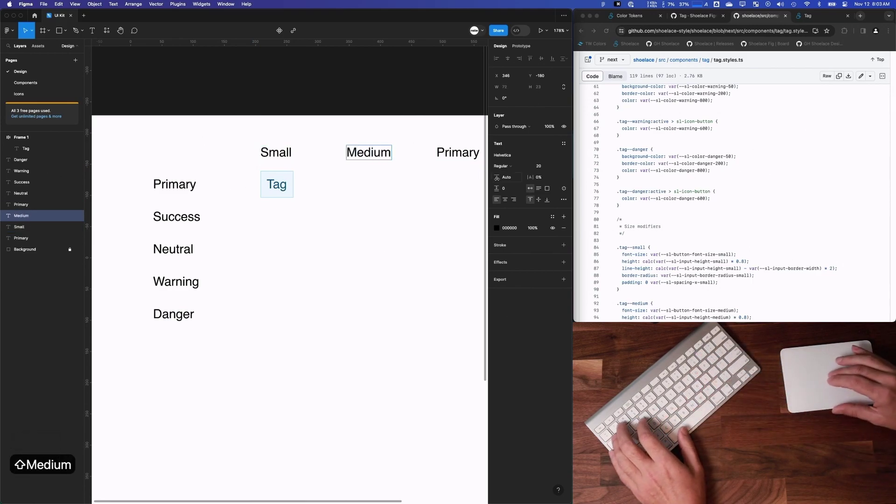
pyautogui.doubleClick(458, 153)
pyautogui.write('Large')
pyautogui.press('Escape')
# Look up the font size for the small tag in tag.styles.ts and in the local Typography font size variables
pyautogui.hscroll(3, 271, 258)
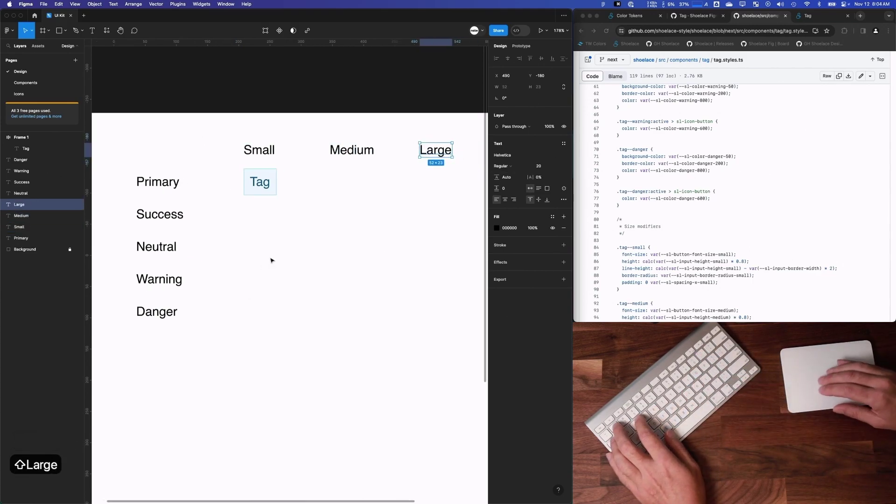
pyautogui.scroll(-5, 620, 189)
pyautogui.click(256, 181)
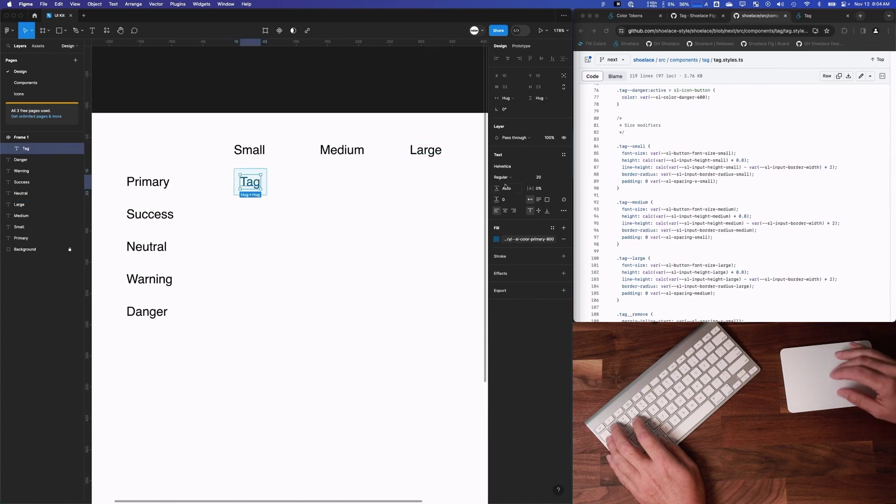
pyautogui.click(554, 178)
pyautogui.click(543, 178)
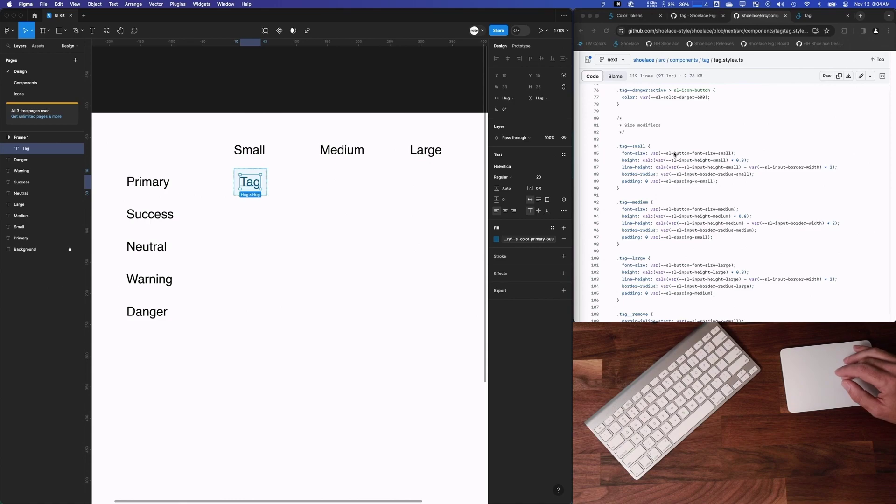
pyautogui.click(431, 97)
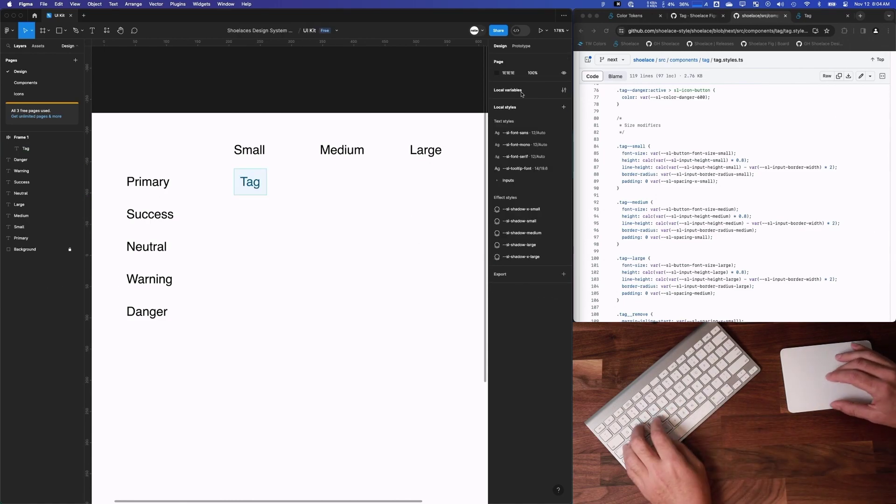
pyautogui.click(564, 90)
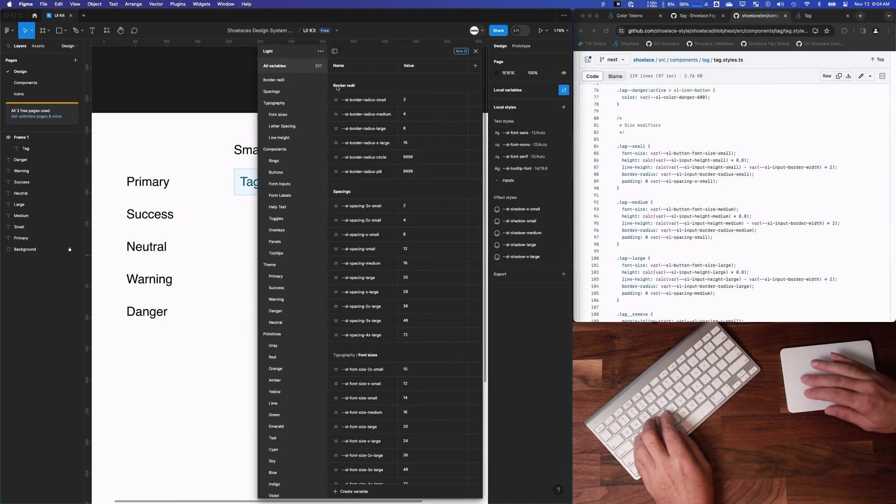
pyautogui.click(278, 115)
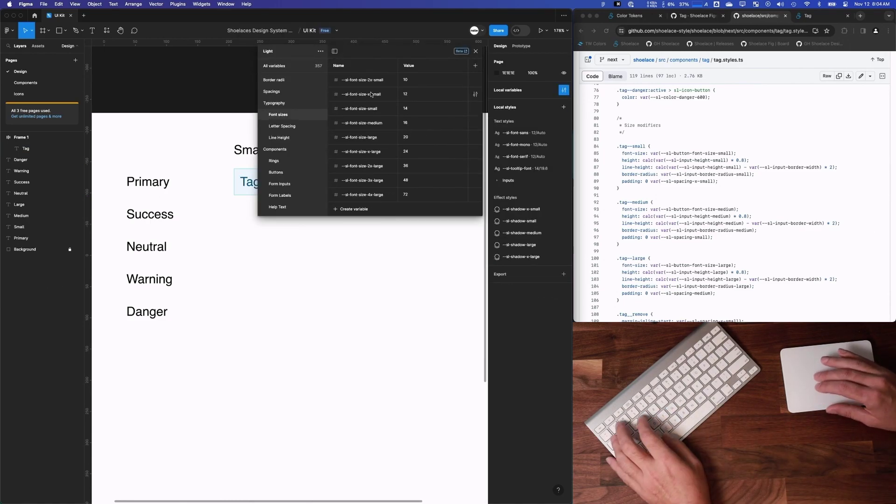
# Set the tag text's font size to 14 and close the local variables
pyautogui.click(239, 193)
pyautogui.write('14')
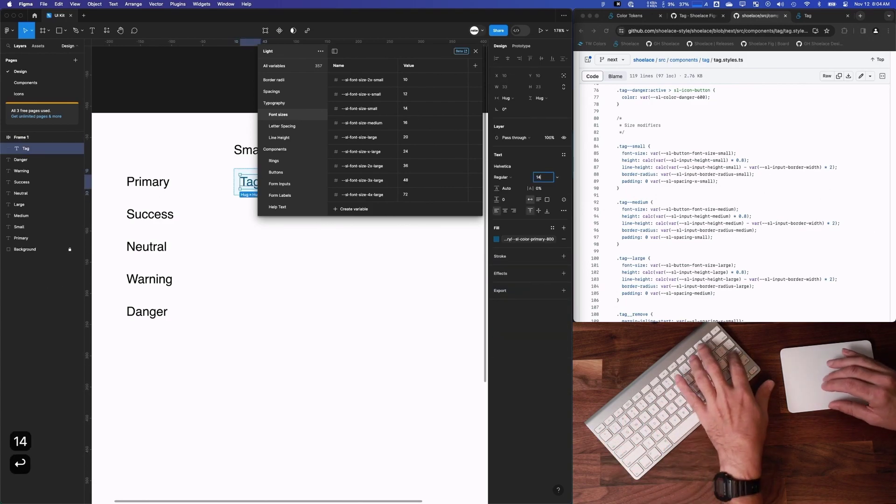
pyautogui.press('Return')
pyautogui.click(476, 52)
pyautogui.click(252, 191)
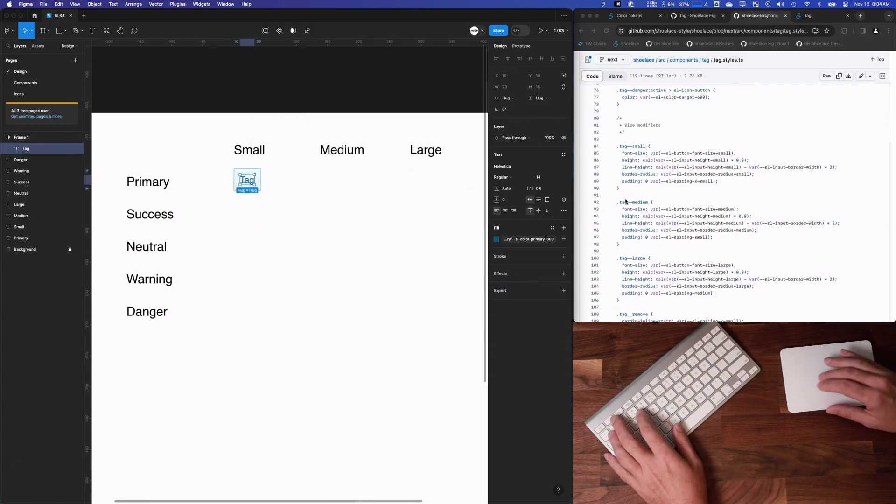
# Check the small tag's height rule in tag.styles.ts and apply the variable --sl-input-height-small to the tag frame's height
pyautogui.click(685, 167)
pyautogui.moveTo(693, 161); pyautogui.dragTo(707, 160)
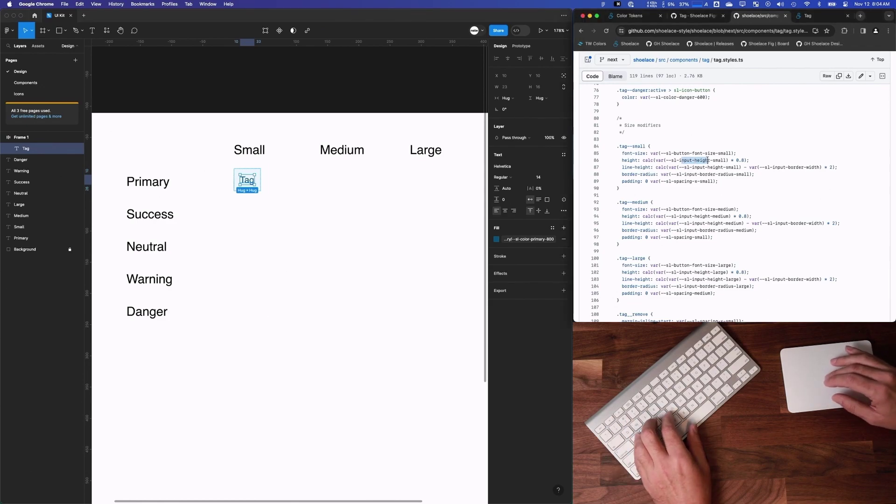
pyautogui.click(414, 219)
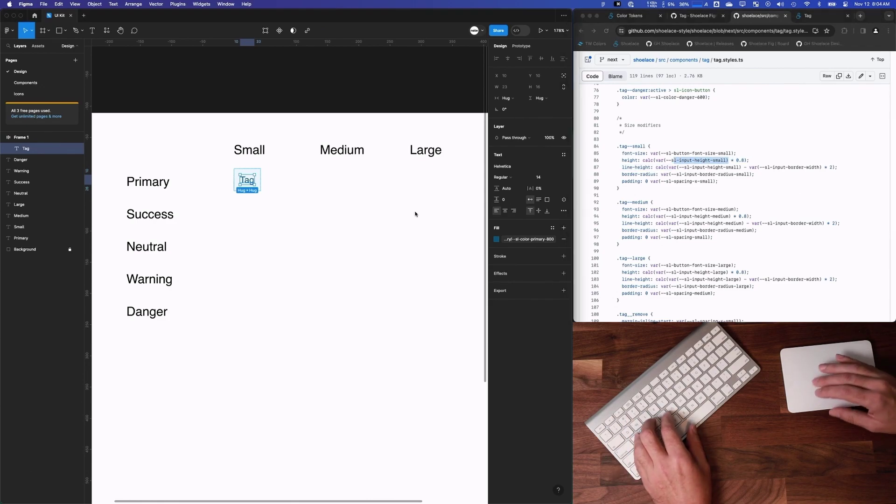
pyautogui.press('Escape')
pyautogui.scroll(5, 244, 182)
pyautogui.click(262, 159)
pyautogui.scroll(3, 188, 189)
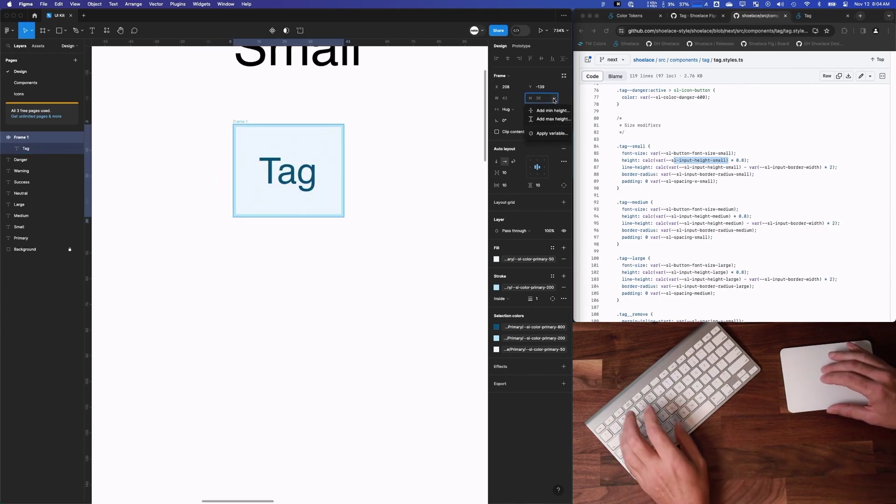
pyautogui.click(554, 136)
pyautogui.write('input')
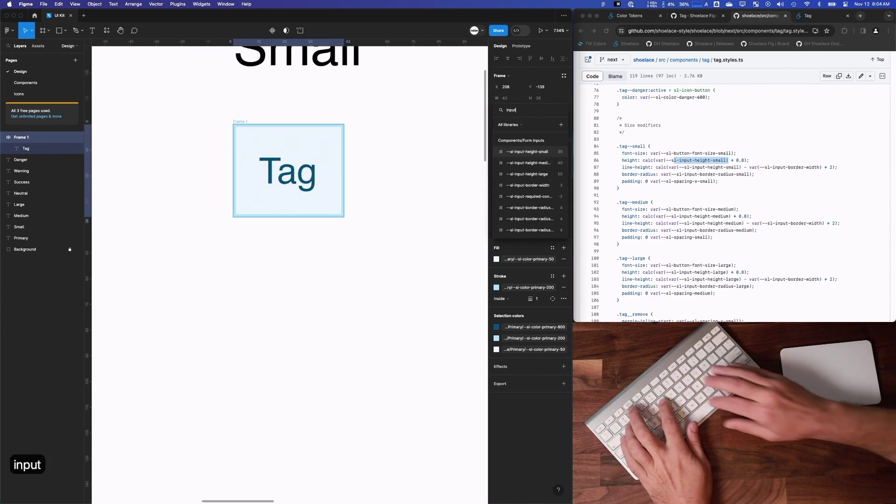
pyautogui.click(532, 151)
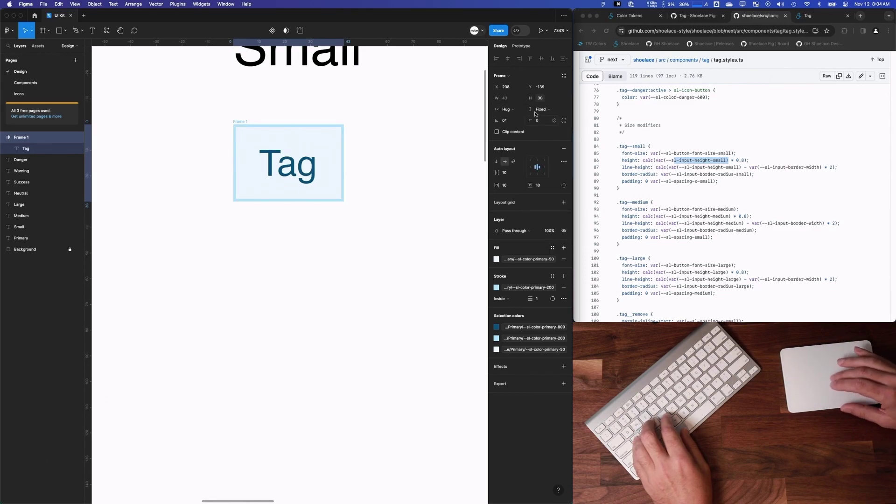
# Try to multiply the frame height by .8, and calculate 30*.8 in Spotlight
pyautogui.write('*.8')
pyautogui.press('Tab')
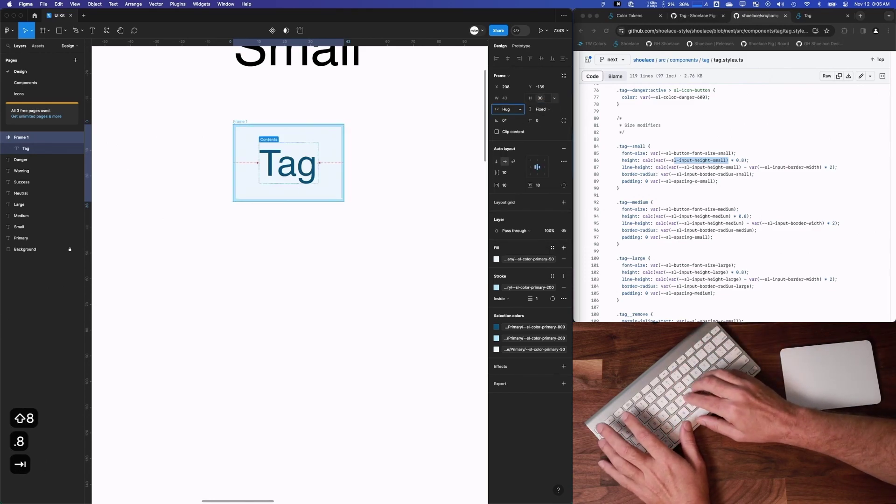
pyautogui.press('super+space')
pyautogui.write('30*.8')
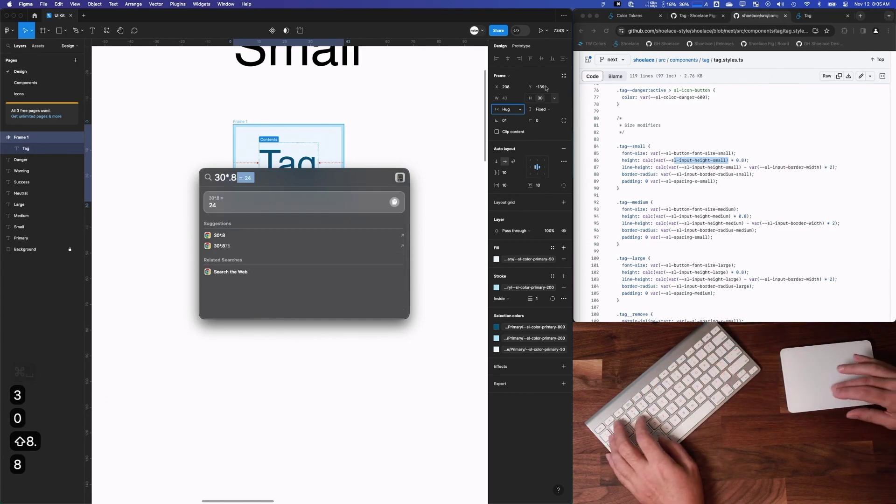
pyautogui.press('Escape')
# Detach the variable from the tag frame's height and set the height to 24
pyautogui.click(551, 98)
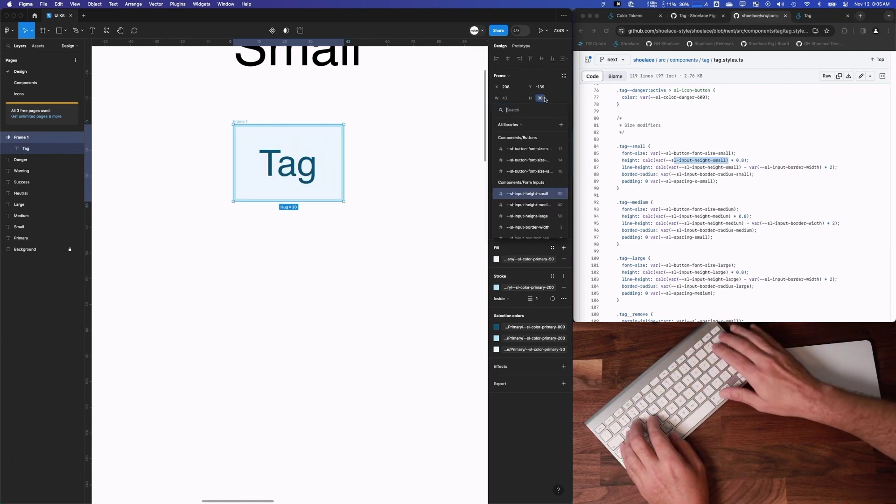
pyautogui.press('BackSpace')
pyautogui.press('BackSpace')
pyautogui.write('24')
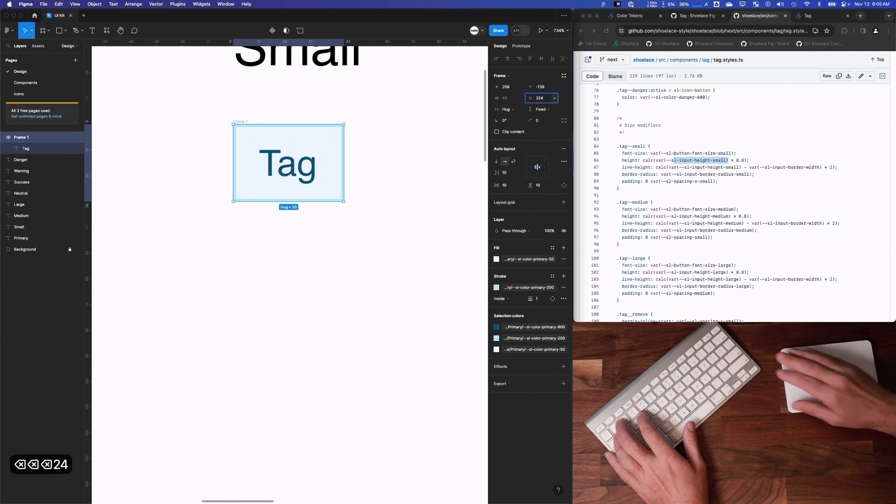
pyautogui.press('BackSpace')
pyautogui.press('BackSpace')
pyautogui.press('BackSpace')
pyautogui.write('24')
pyautogui.press('Return')
# Read the small tag's line-height formula and look up the input height and border width among the local Form Inputs variables
pyautogui.click(644, 167)
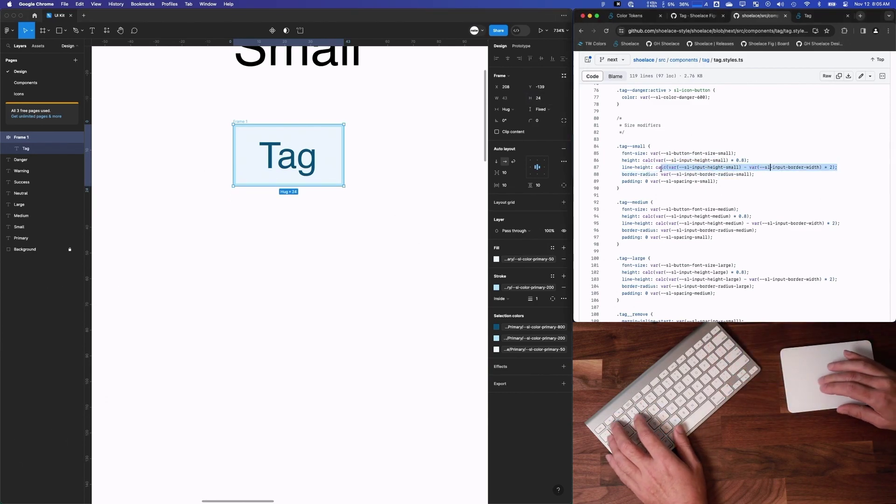
pyautogui.click(432, 211)
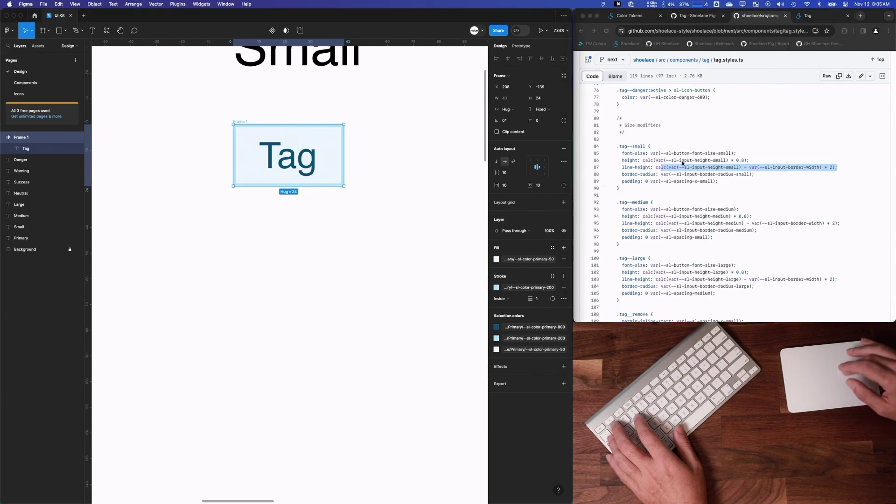
pyautogui.click(418, 242)
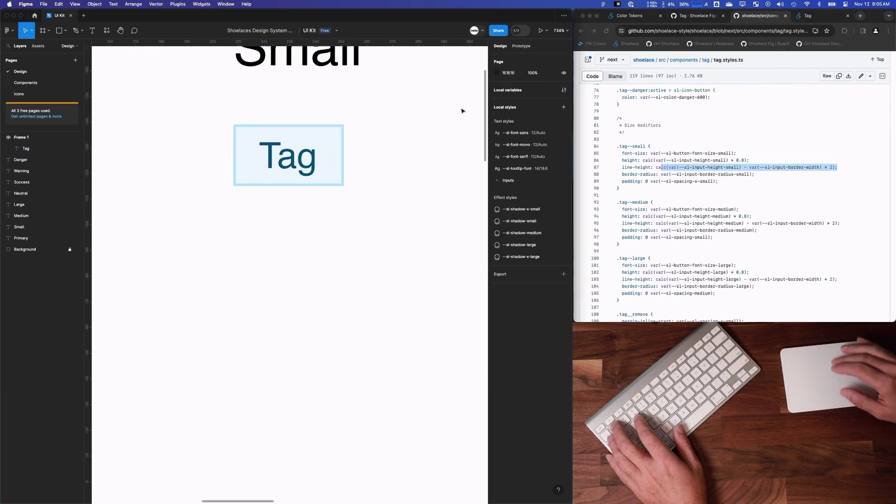
pyautogui.click(563, 90)
pyautogui.scroll(-1, 317, 199)
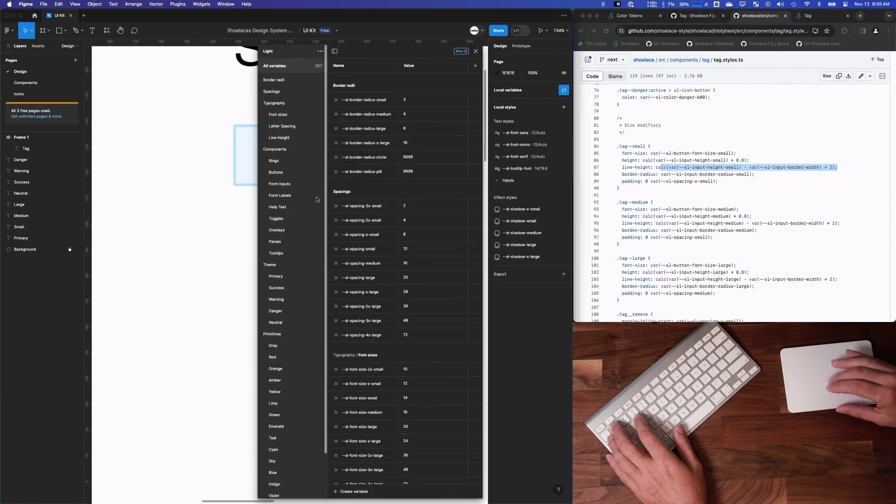
pyautogui.click(320, 52)
pyautogui.click(376, 69)
pyautogui.scroll(-5, 338, 316)
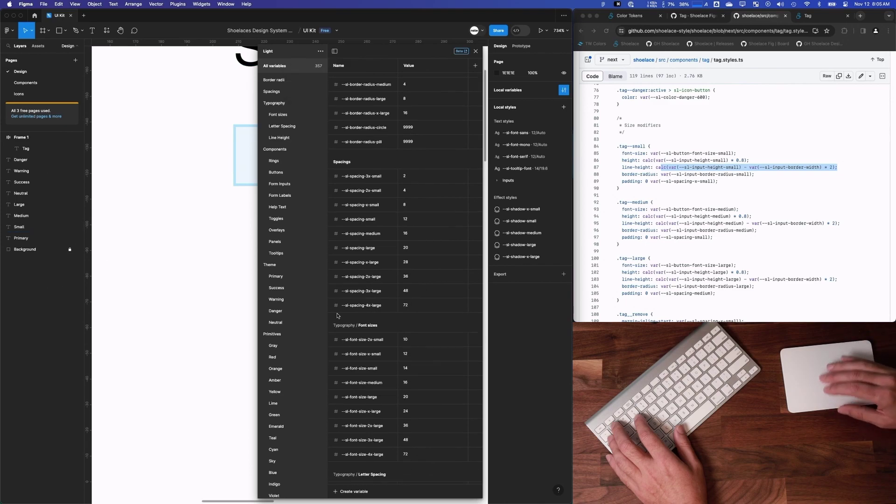
pyautogui.scroll(-10, 337, 316)
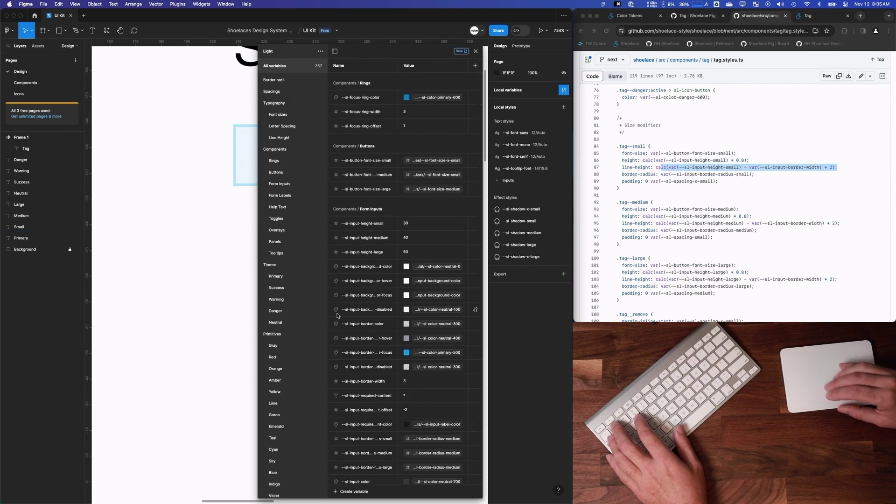
pyautogui.scroll(-8, 372, 394)
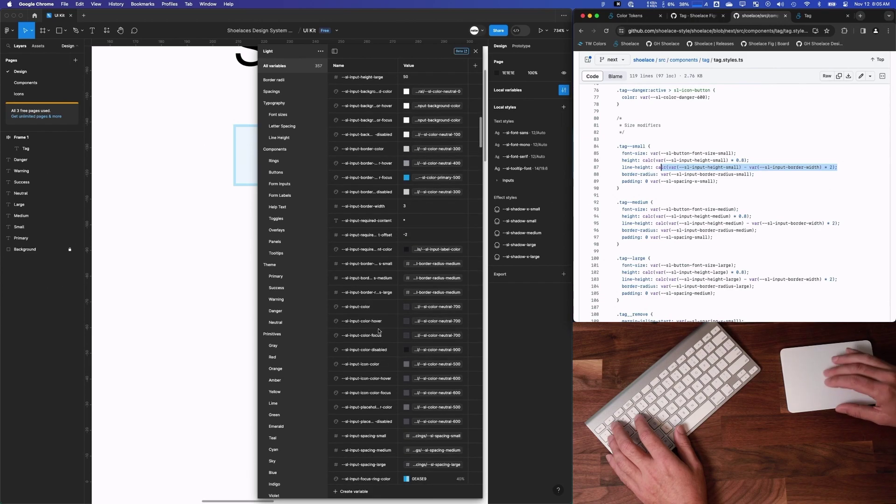
pyautogui.scroll(-6, 372, 381)
pyautogui.write('in')
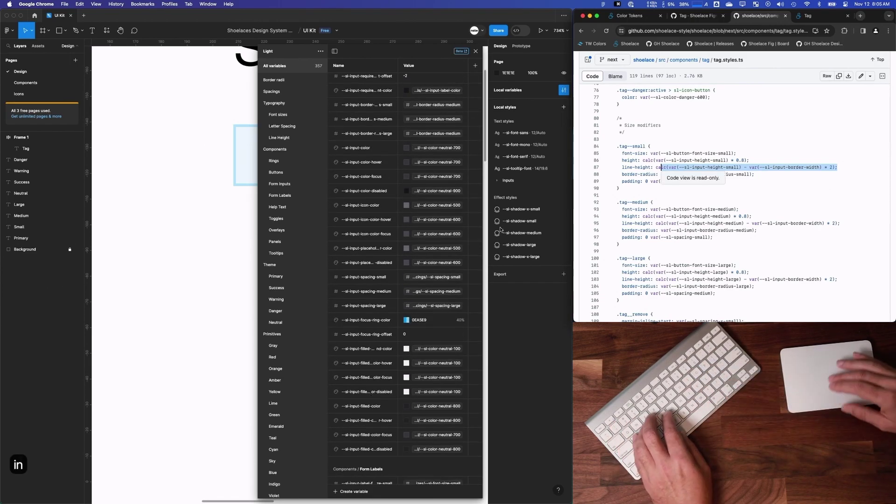
pyautogui.click(613, 195)
pyautogui.scroll(-4, 374, 238)
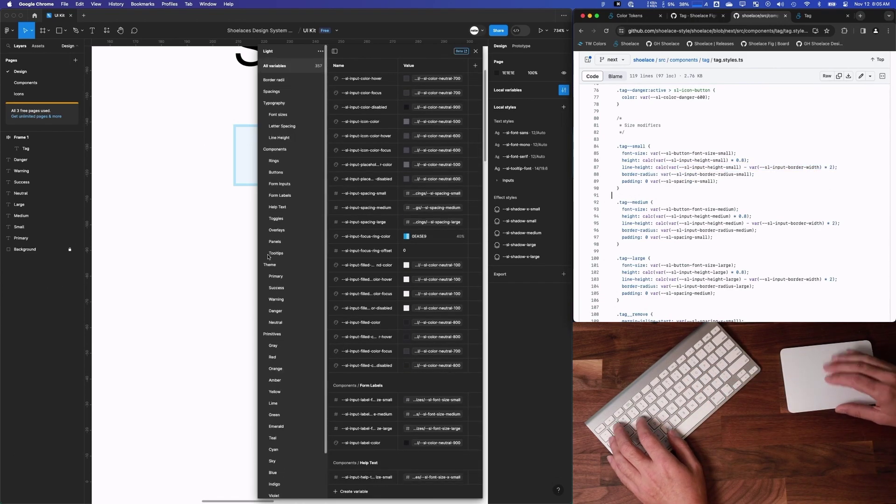
pyautogui.click(274, 104)
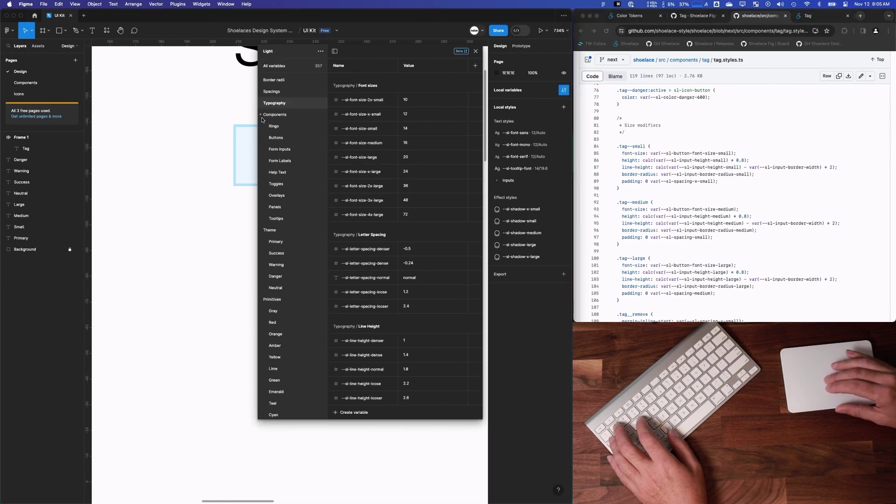
pyautogui.click(271, 150)
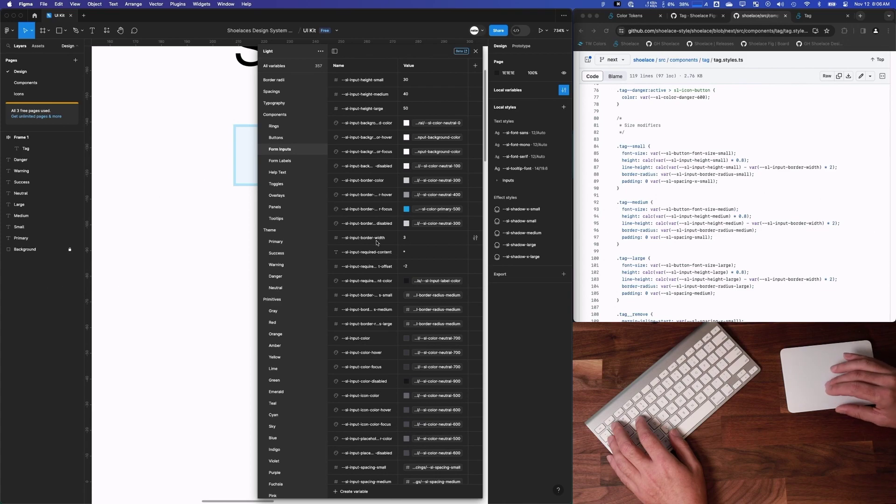
# Calculate the line height in Spotlight as (30-3)*2 and move the calculation window off the variables list
pyautogui.press('super+space')
pyautogui.write('30')
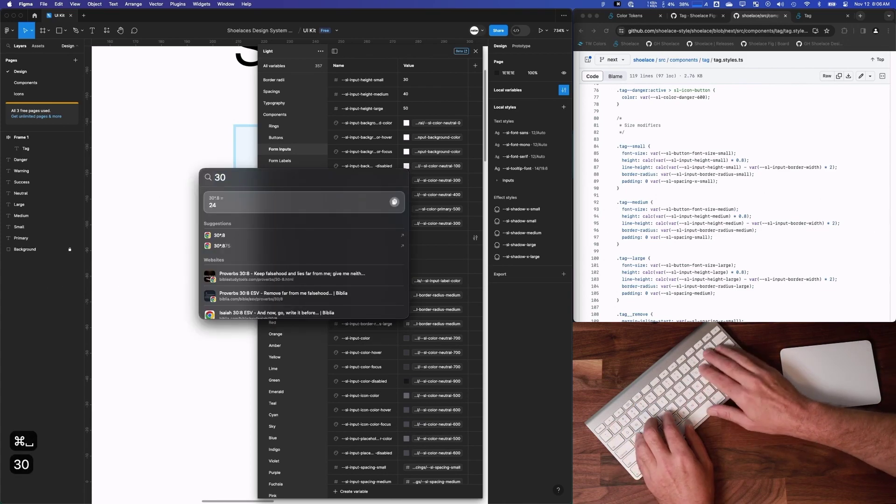
pyautogui.write('-3)')
pyautogui.press('Home')
pyautogui.press('Home')
pyautogui.press('Home')
pyautogui.press('Home')
pyautogui.press('Home')
pyautogui.press('Home')
pyautogui.press('Home')
pyautogui.press('Home')
pyautogui.press('Home')
pyautogui.press('Home')
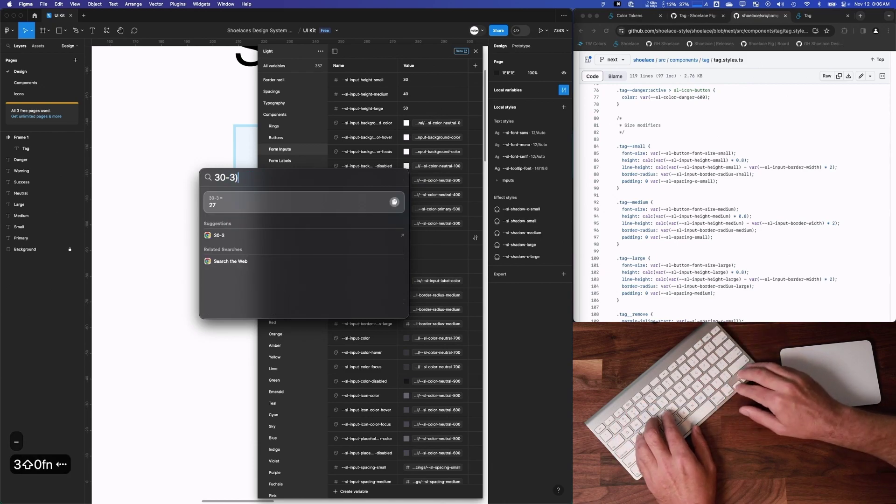
pyautogui.write('(')
pyautogui.press('End')
pyautogui.write('*2')
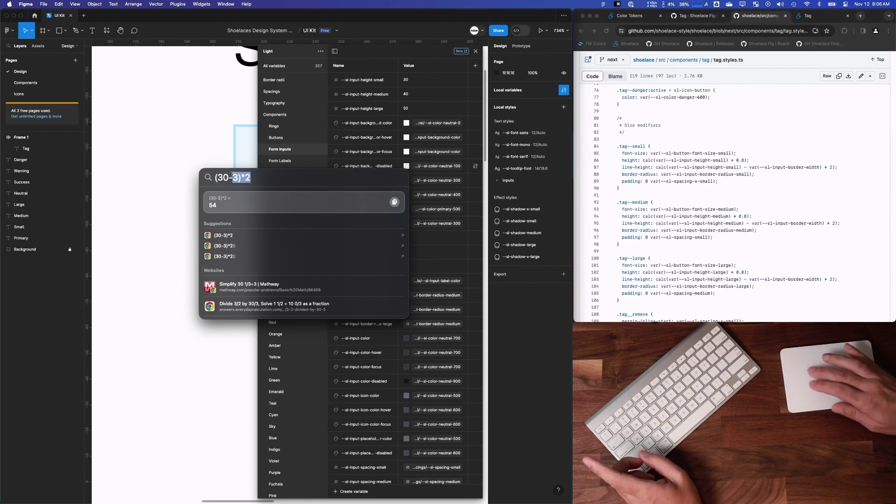
pyautogui.moveTo(233, 174); pyautogui.dragTo(136, 171)
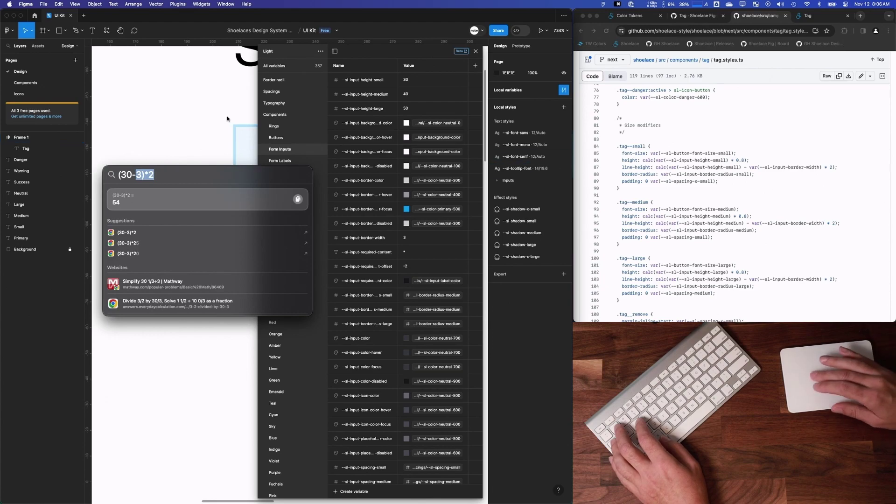
# Set the line height of the Tag text inside the frame to 54
pyautogui.click(247, 127)
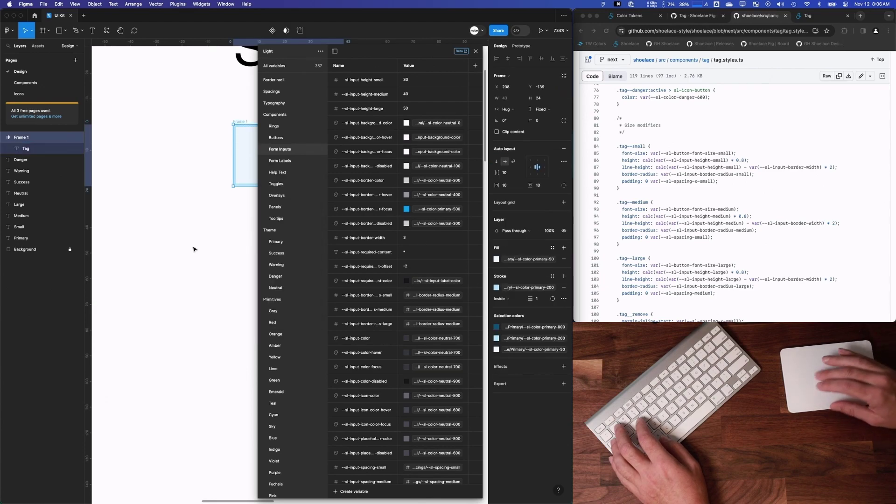
pyautogui.click(33, 150)
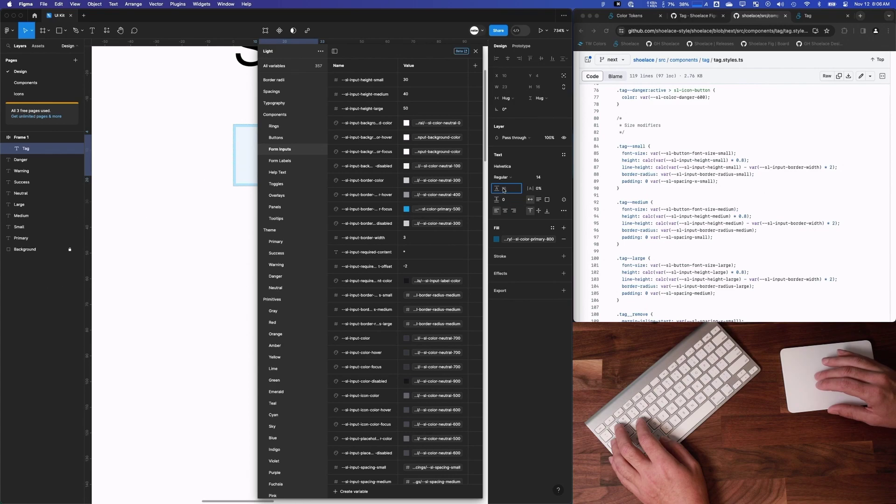
pyautogui.write('54')
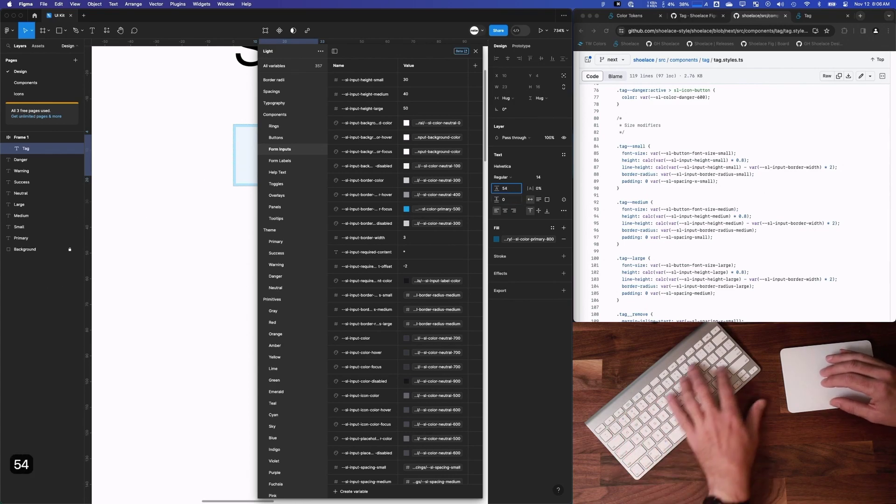
pyautogui.press('Return')
# Switch to Chrome's Shoelace Tag docs and inspect the computed styles of the Primary tag example
pyautogui.click(695, 16)
pyautogui.click(822, 15)
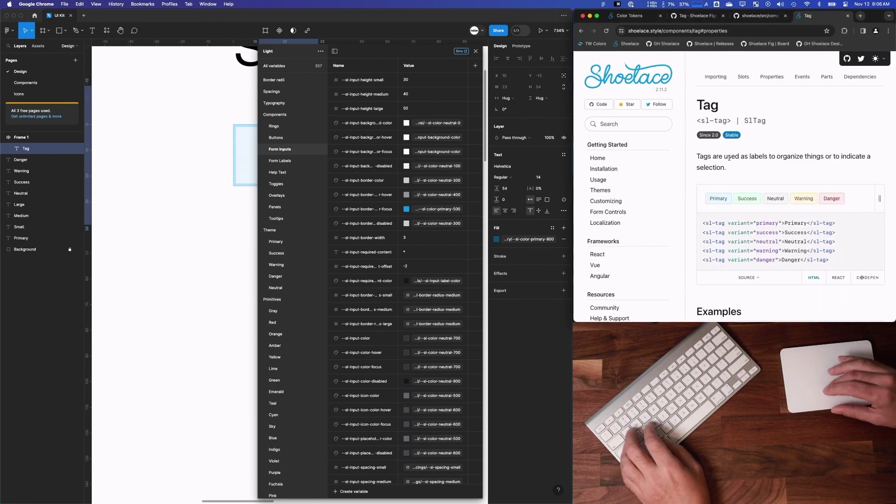
pyautogui.rightClick(722, 200)
pyautogui.click(734, 302)
pyautogui.click(766, 120)
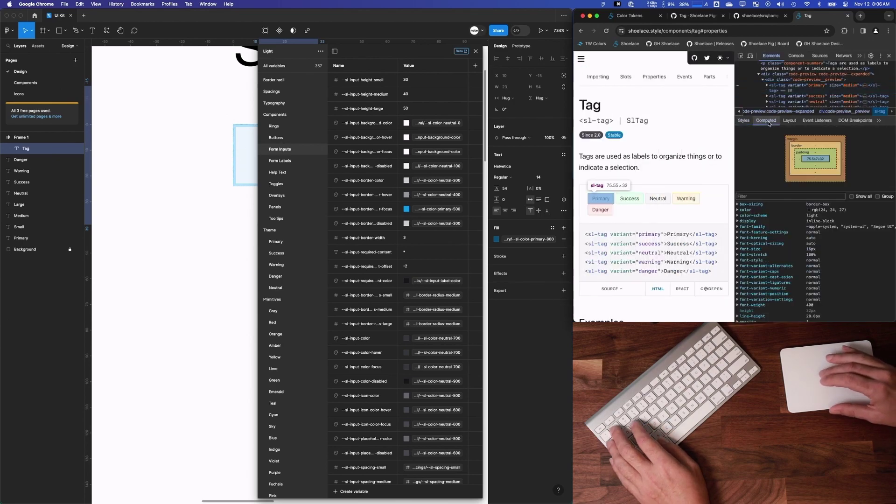
# Filter the Primary tag's computed styles for "font" and "line", and expand the line-height property's sources
pyautogui.click(769, 196)
pyautogui.write('font')
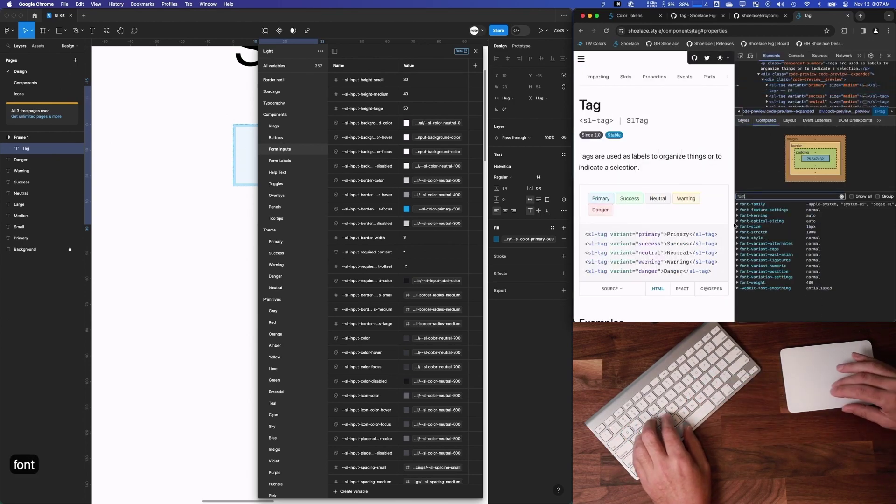
pyautogui.press('BackSpace')
pyautogui.press('BackSpace')
pyautogui.press('BackSpace')
pyautogui.press('BackSpace')
pyautogui.write('line')
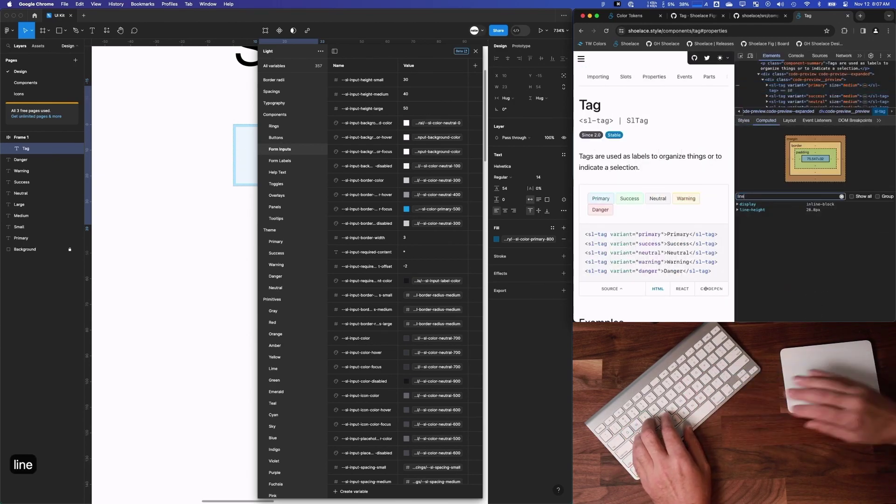
pyautogui.click(738, 210)
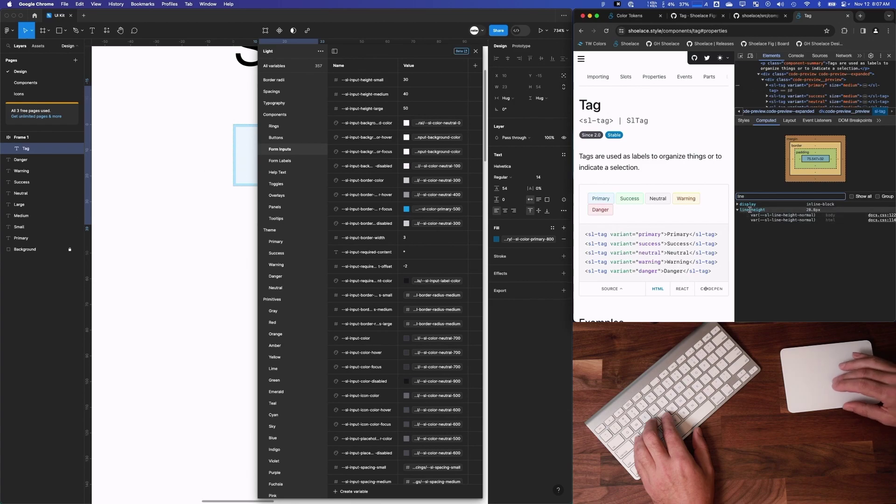
# Check the small tag's line-height formula in tag.styles.ts and return to the Tag docs
pyautogui.hotkey('ctrl', 'shift', 'Tab')
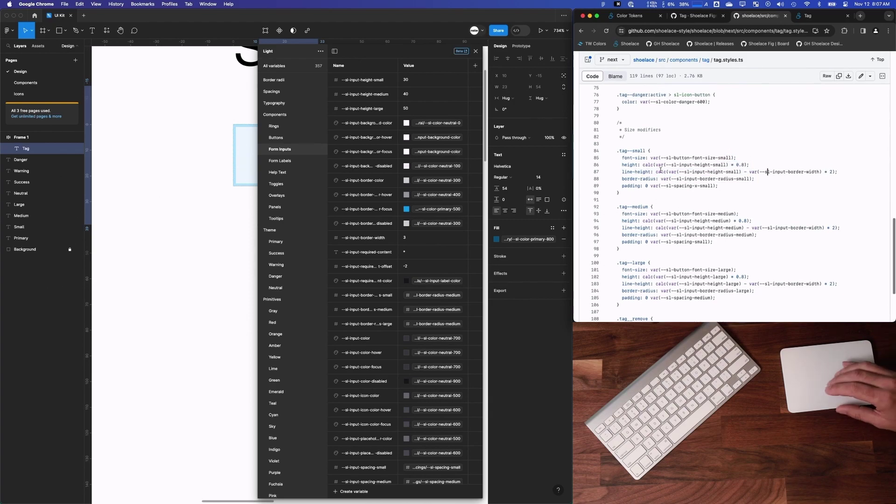
pyautogui.hotkey('ctrl', 'shift', 'Tab')
pyautogui.hotkey('ctrl', 'Tab')
pyautogui.hotkey('ctrl', 'Tab')
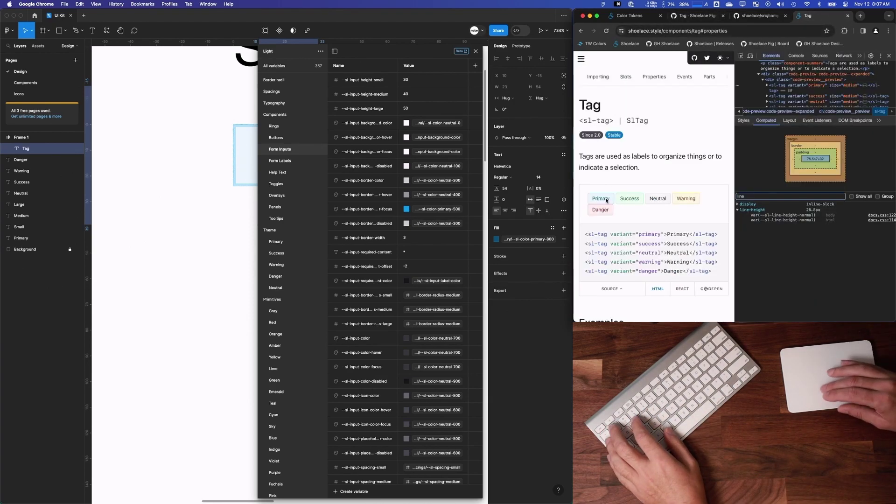
# Inspect the Small tag in the Sizes example and drill through its shadow root to the content slot's computed line height
pyautogui.scroll(-10, 606, 204)
pyautogui.scroll(1, 603, 130)
pyautogui.rightClick(598, 130)
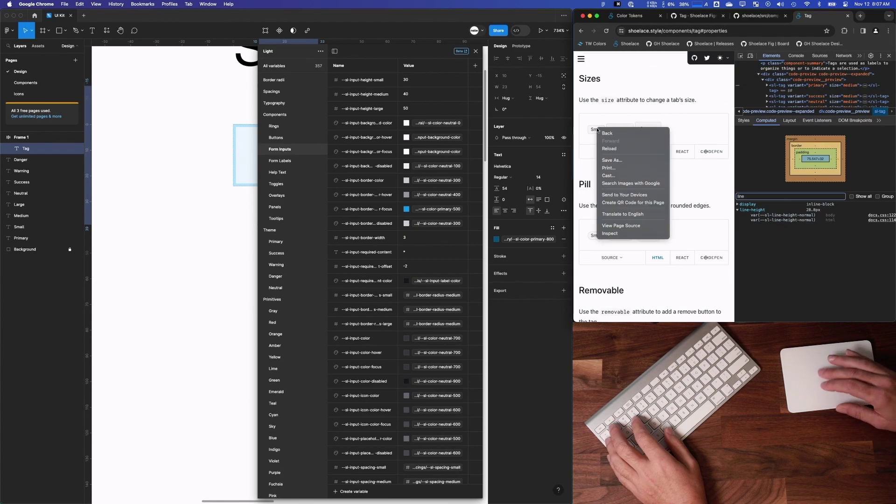
pyautogui.click(611, 233)
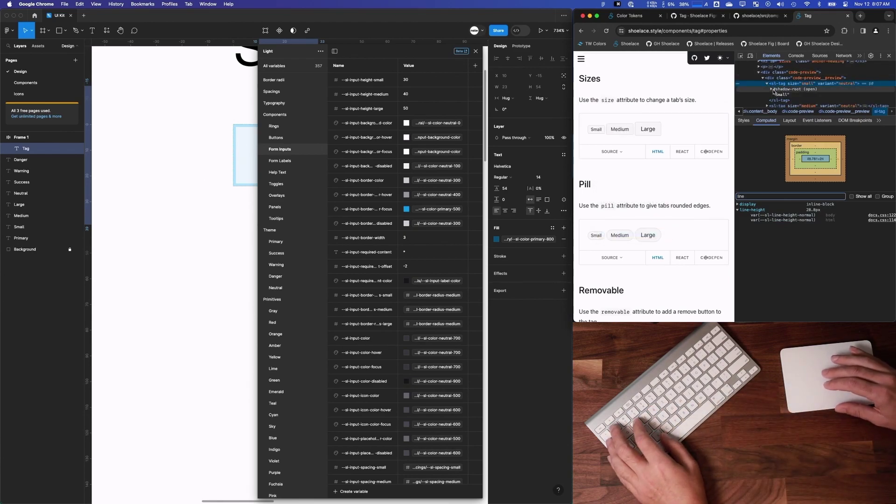
pyautogui.click(772, 89)
pyautogui.click(778, 100)
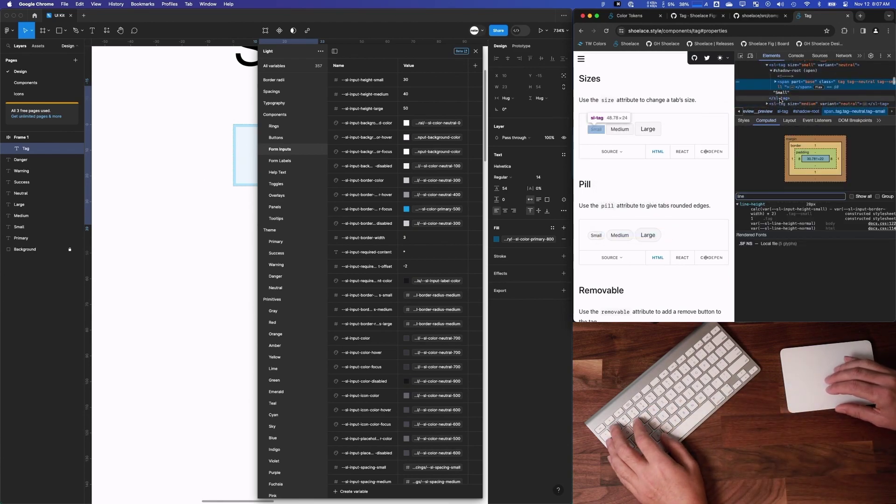
pyautogui.click(788, 92)
pyautogui.click(779, 93)
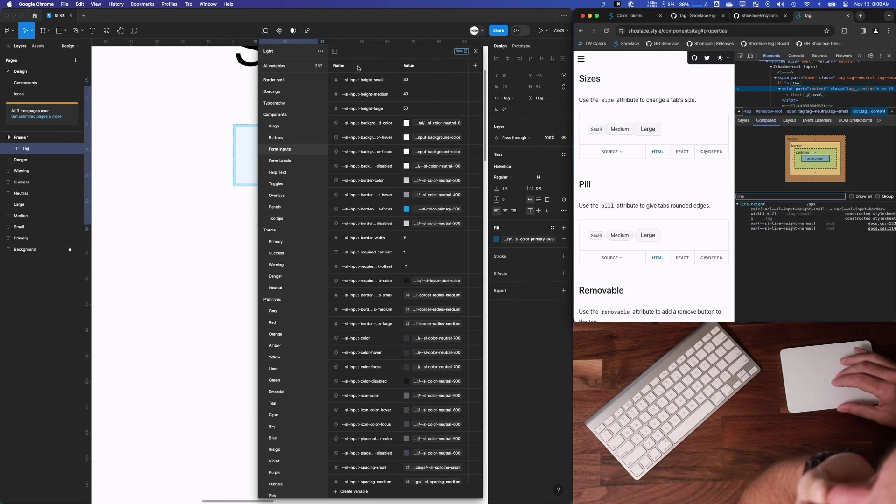
# Trace --sl-input-height-small to its definition and search Google for "1.875rem in px" in a new tab
pyautogui.click(812, 208)
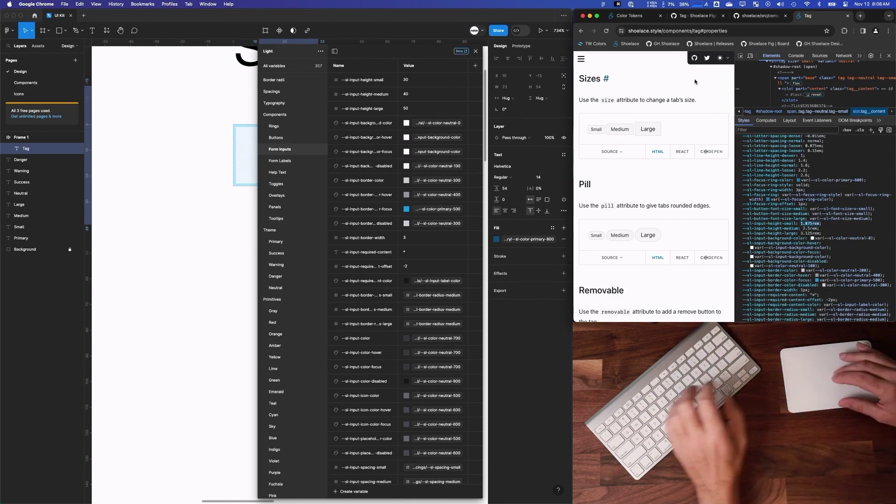
pyautogui.click(861, 17)
pyautogui.write('1.875rem in px')
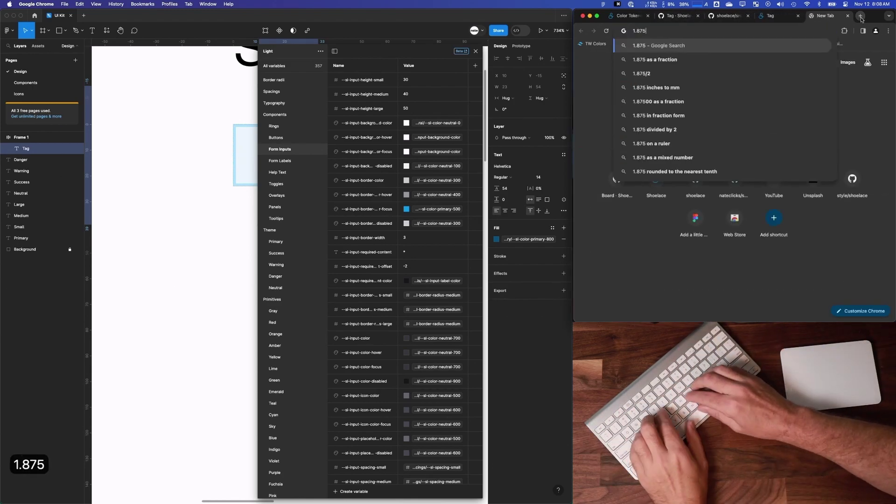
pyautogui.press('Return')
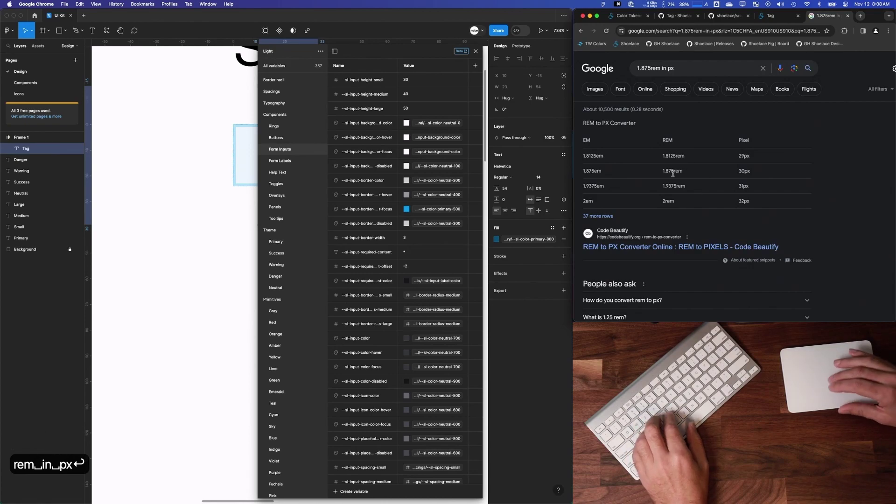
# Return to the Tag docs inspector, enlarge the element tree, and locate the .tag--small line-height rule in the styles
pyautogui.press('super+shift+bracketleft')
pyautogui.scroll(2, 762, 171)
pyautogui.click(729, 15)
pyautogui.click(771, 17)
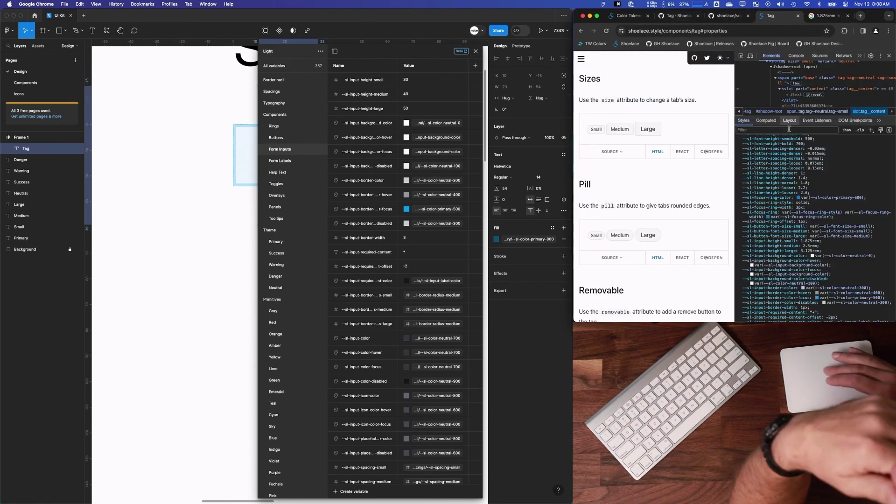
pyautogui.scroll(2, 789, 198)
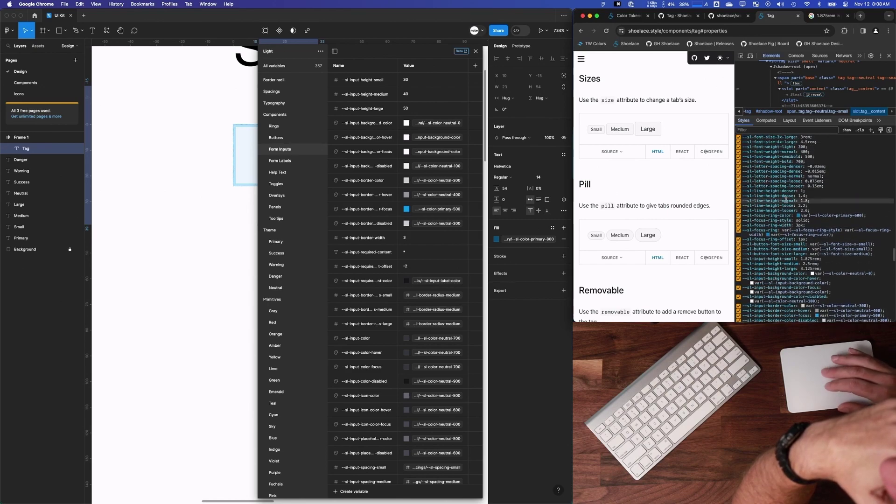
pyautogui.scroll(2, 822, 212)
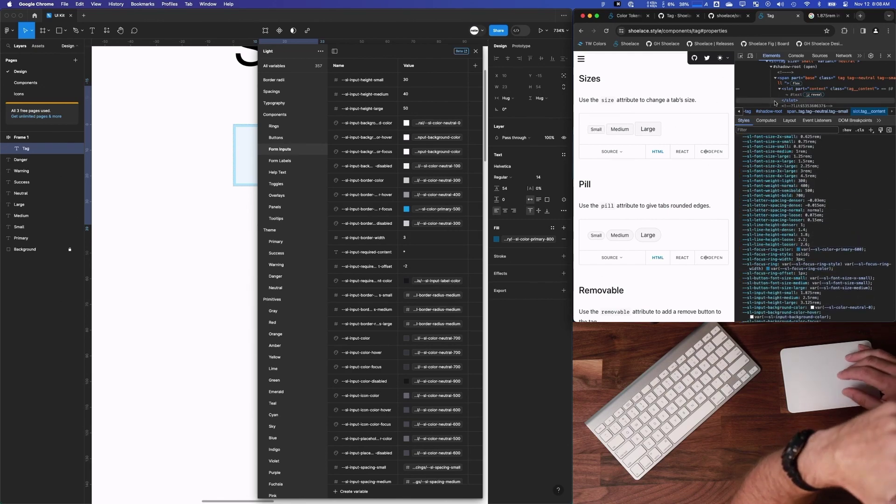
pyautogui.moveTo(790, 116); pyautogui.dragTo(791, 145)
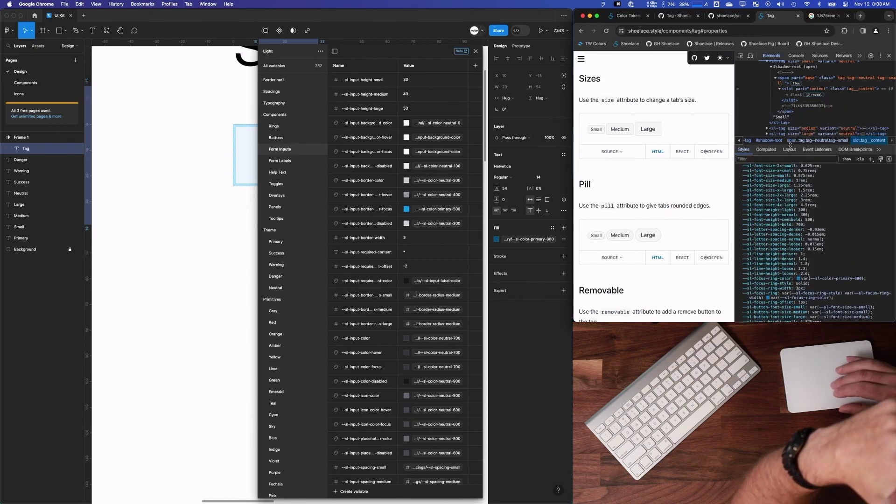
pyautogui.click(766, 150)
pyautogui.write('line')
pyautogui.click(792, 239)
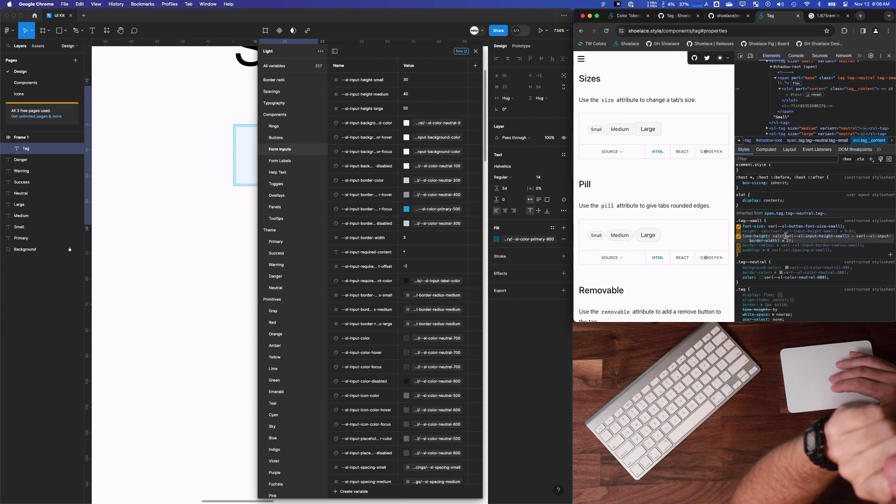
# Calculate the line height in Spotlight as 30-3*2
pyautogui.press('cmd+space')
pyautogui.write('30-')
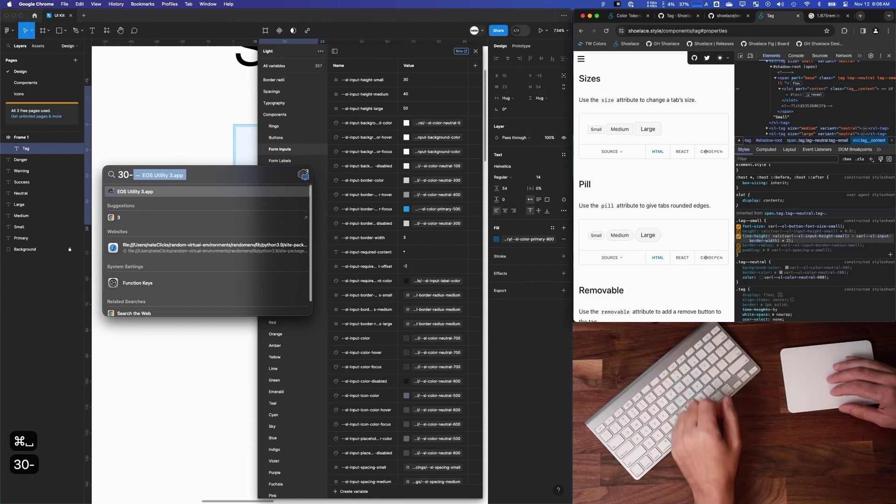
pyautogui.write('3*')
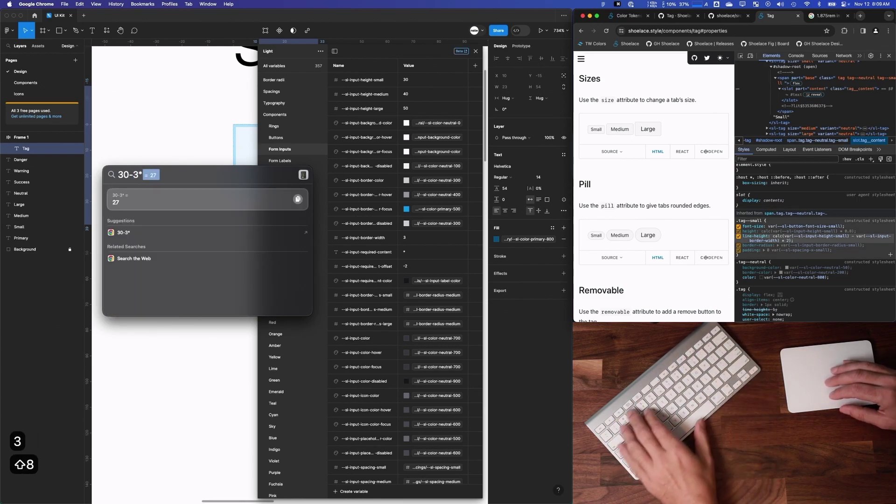
pyautogui.write('2')
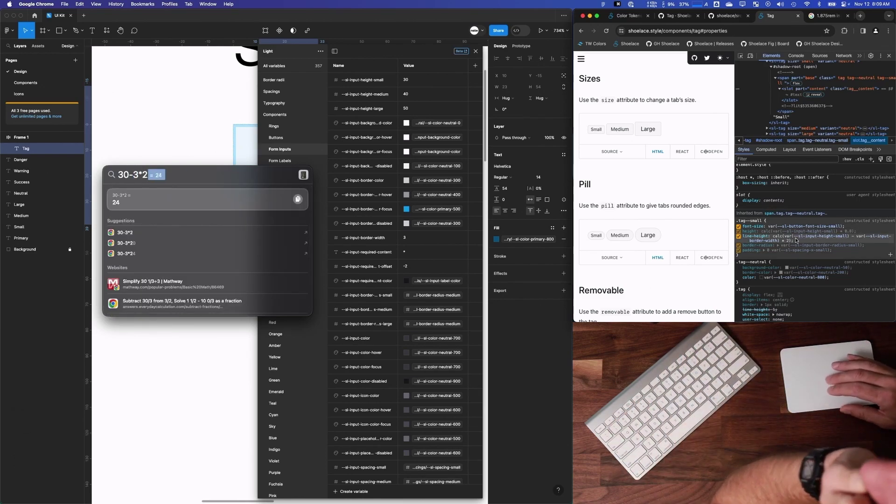
# Trace the --sl-input-border-width variable from the slot's line-height formula to its definition in the inspected styles
pyautogui.click(766, 150)
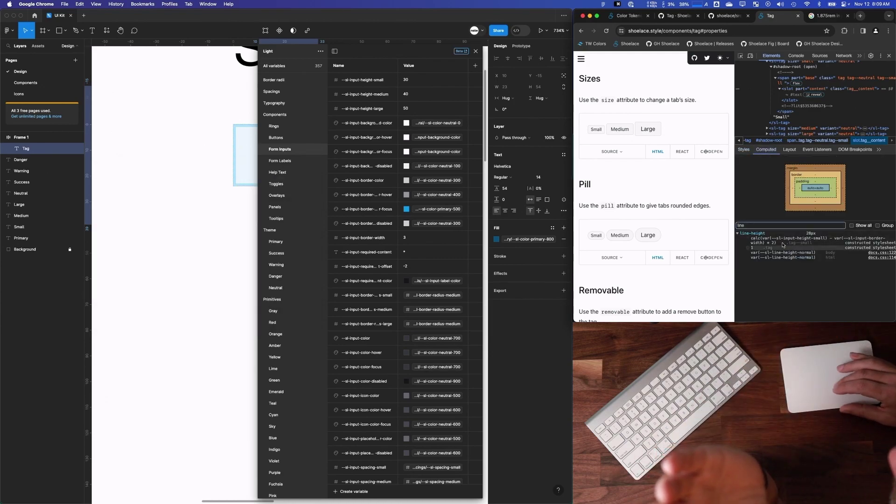
pyautogui.click(767, 236)
pyautogui.click(870, 237)
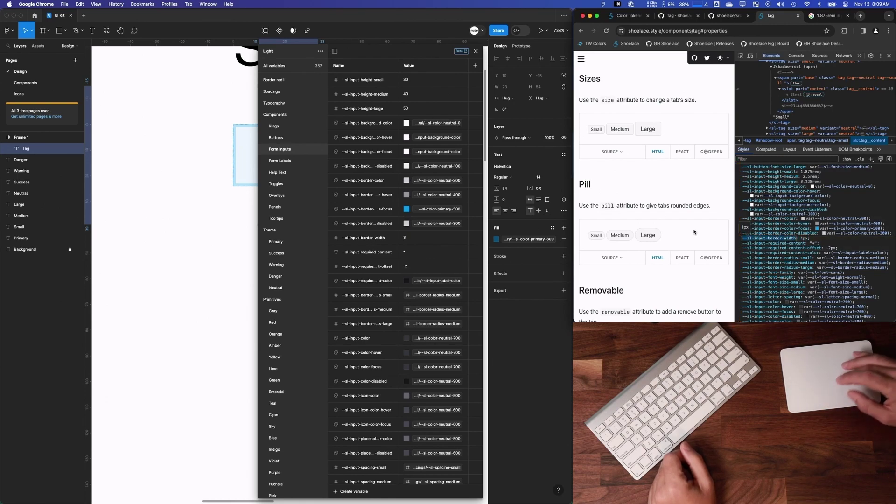
# Open the More Tokens page in the Shoelace docs and find "sl-input-border-w" to read the token's value
pyautogui.click(581, 58)
pyautogui.scroll(-10, 605, 200)
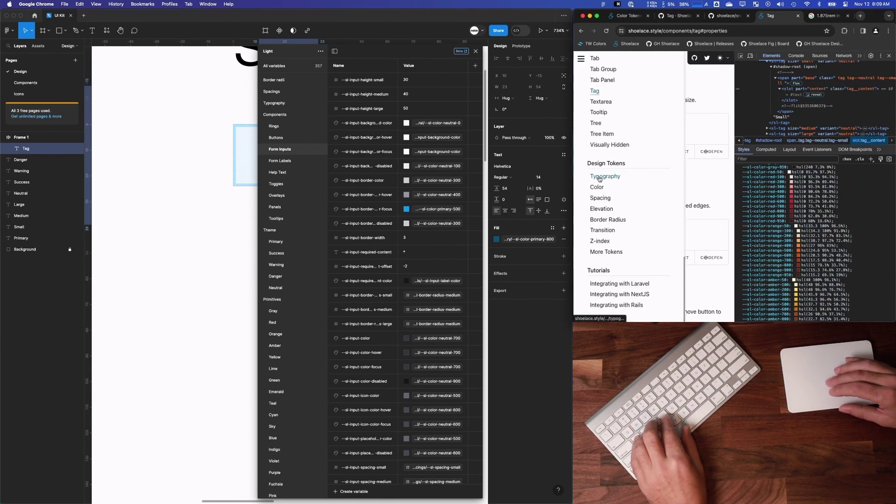
pyautogui.click(605, 251)
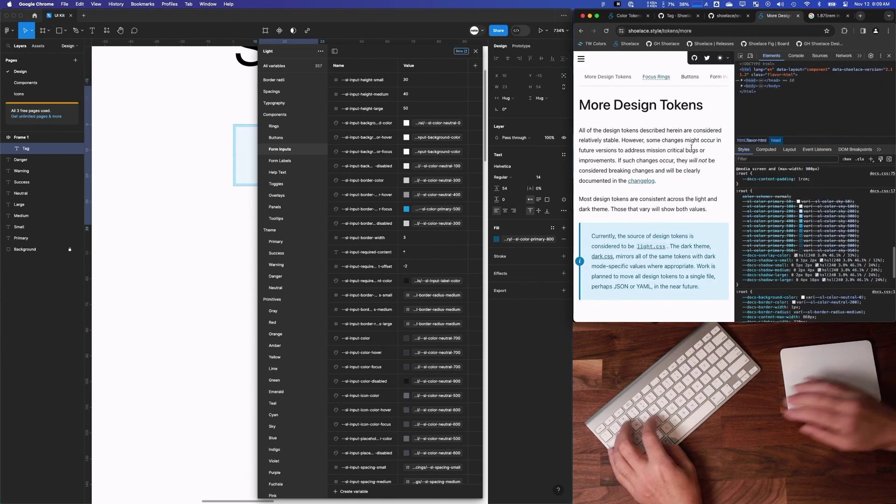
pyautogui.press('super+f')
pyautogui.write('sl-input')
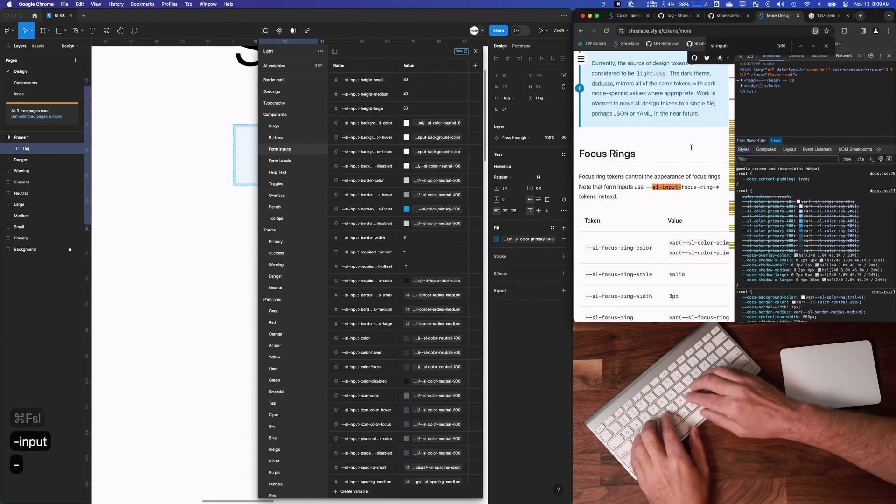
pyautogui.write('-border-w')
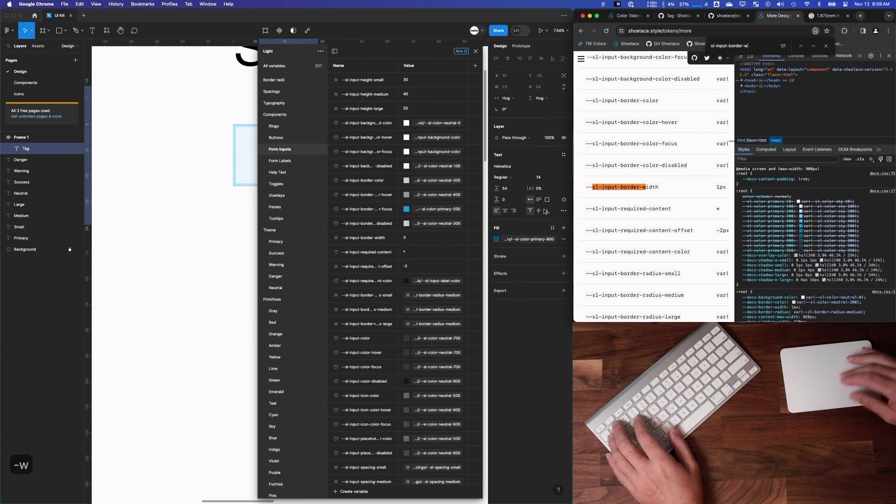
pyautogui.hscroll(5, 598, 186)
# Set the --sl-input-border-width variable to 1 in Figma and close the variables window
pyautogui.click(402, 236)
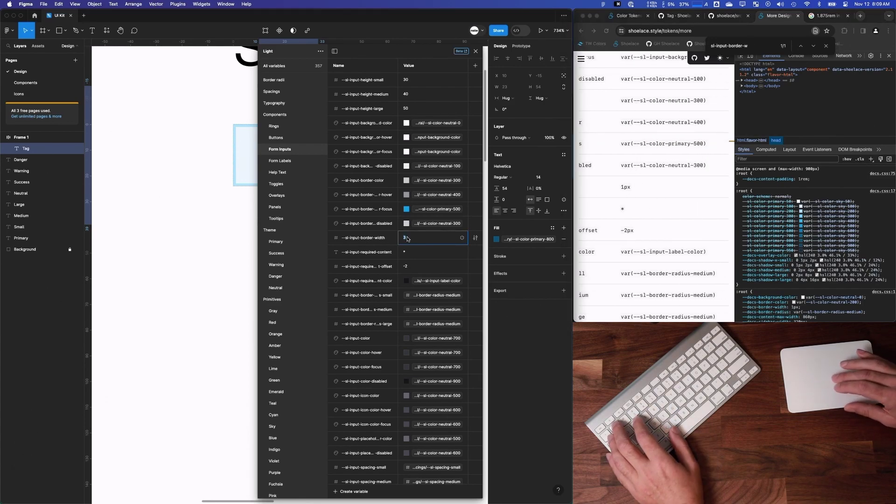
pyautogui.press('BackSpace')
pyautogui.write('1')
pyautogui.press('Return')
pyautogui.press('Escape')
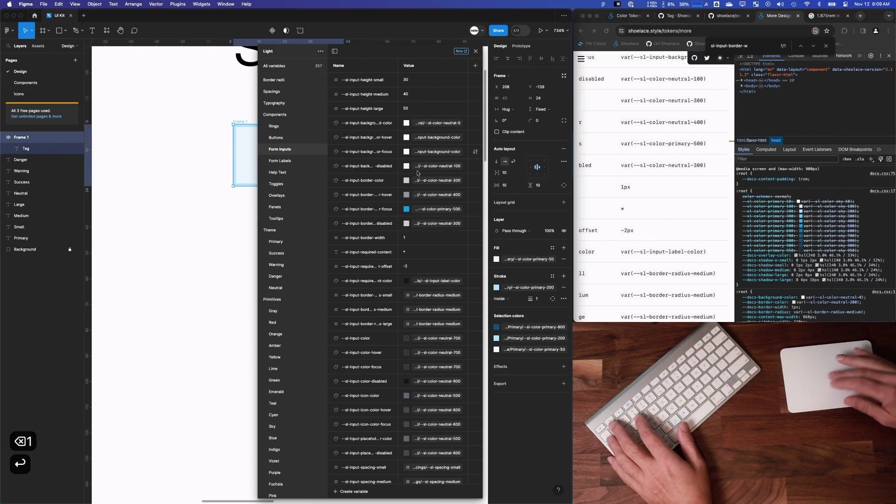
pyautogui.click(476, 50)
# Select the Tag text inside the frame and set its line height to 28
pyautogui.press('Return')
pyautogui.click(506, 189)
pyautogui.write('28')
pyautogui.press('Return')
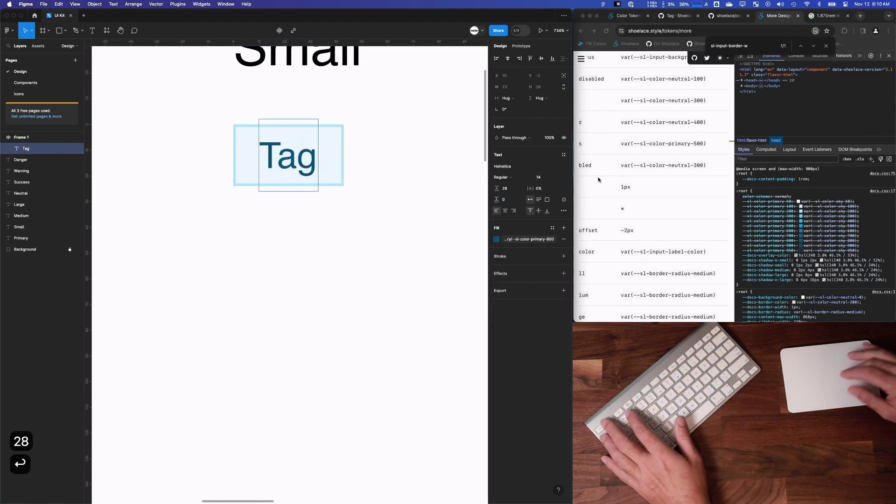
# Switch to Chrome and open the Tag issue in the Shoelace Figma Design Library project
pyautogui.click(733, 25)
pyautogui.click(630, 17)
pyautogui.click(680, 19)
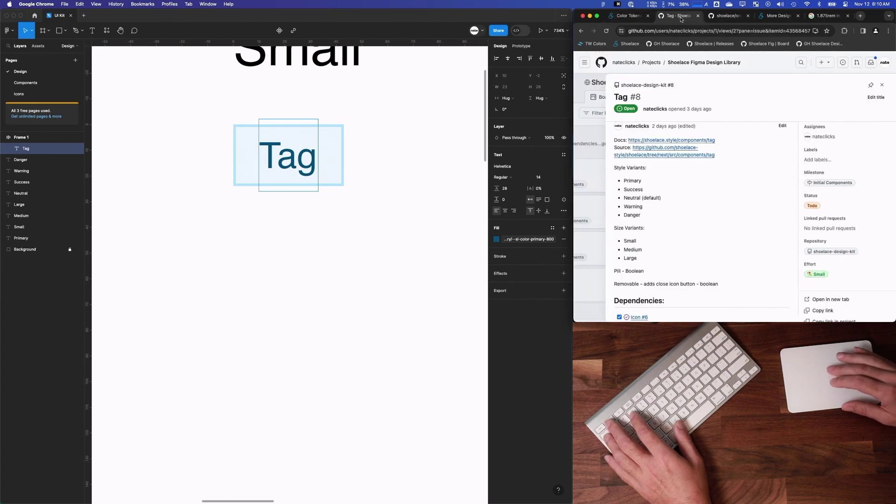
# Open the Tag component page in the Shoelace docs and close the developer tools
pyautogui.click(787, 18)
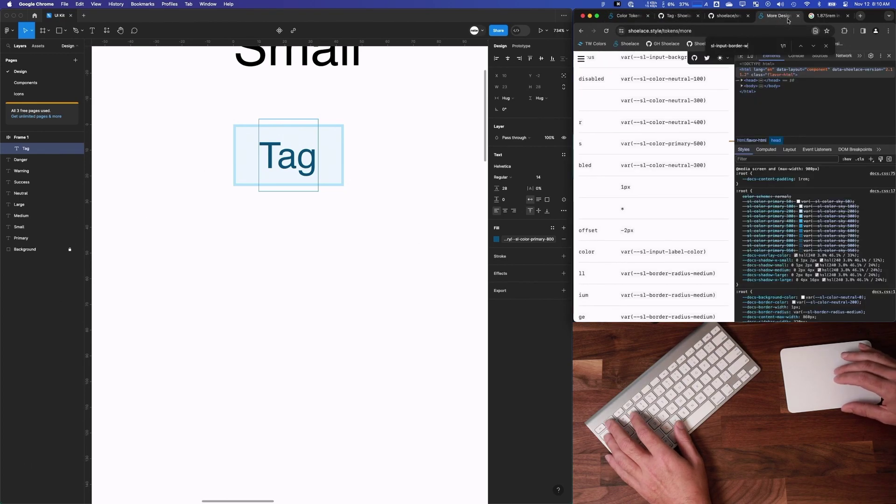
pyautogui.rightClick(578, 29)
pyautogui.click(589, 45)
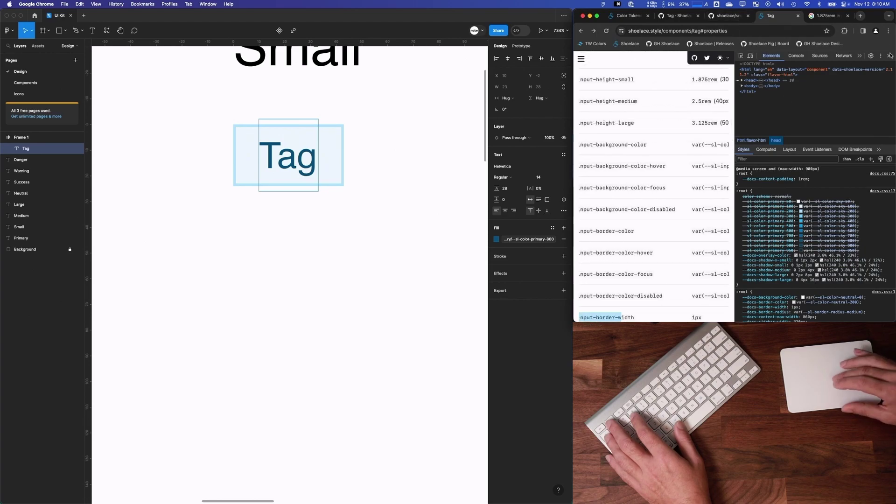
pyautogui.press('super+alt+i')
pyautogui.scroll(3, 607, 216)
pyautogui.click(596, 235)
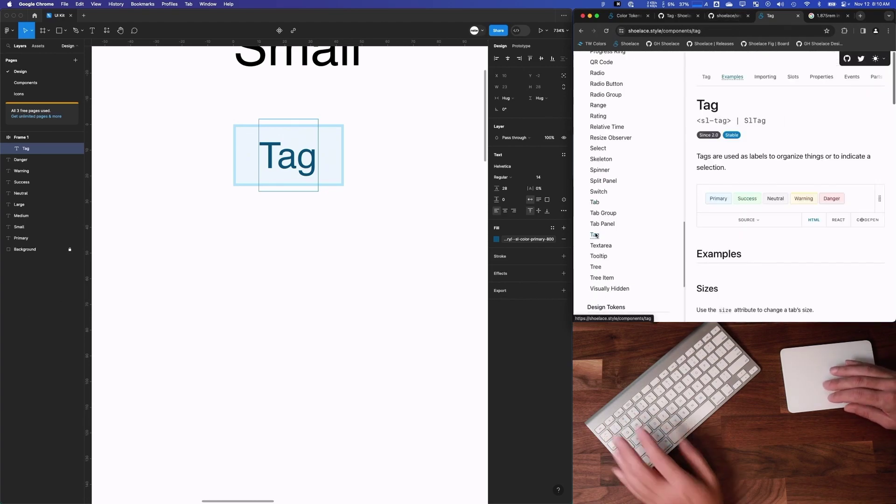
# Close the 1.875rem search tab and return to the size modifiers in tag.styles.ts
pyautogui.click(677, 15)
pyautogui.click(714, 17)
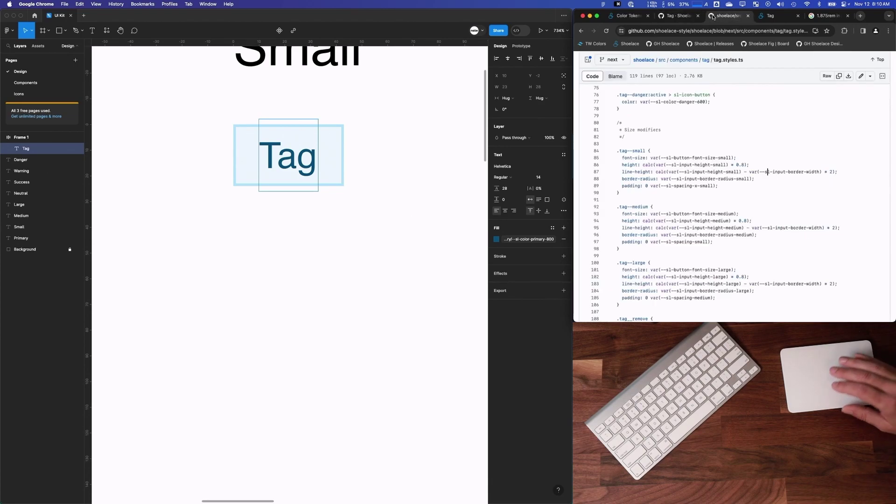
pyautogui.click(679, 16)
pyautogui.click(824, 16)
pyautogui.click(848, 15)
pyautogui.click(759, 16)
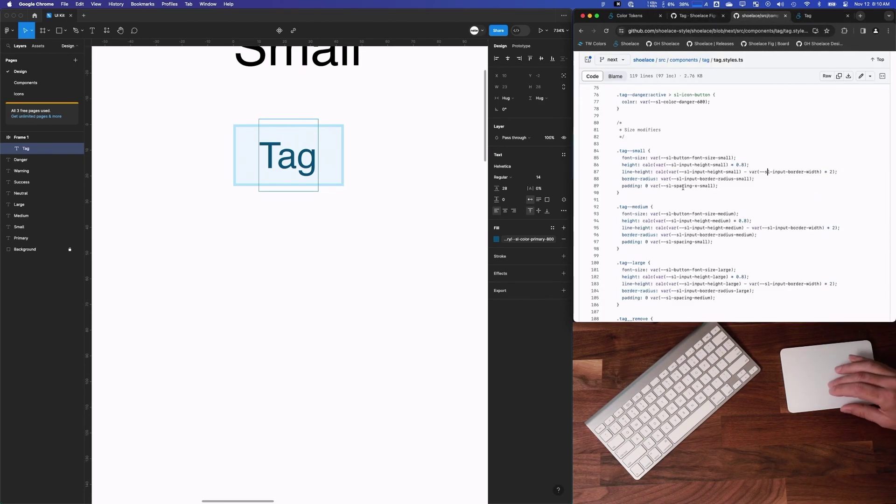
# Give the tag frame in Figma the small input border radius of 3 on its corners
pyautogui.click(340, 153)
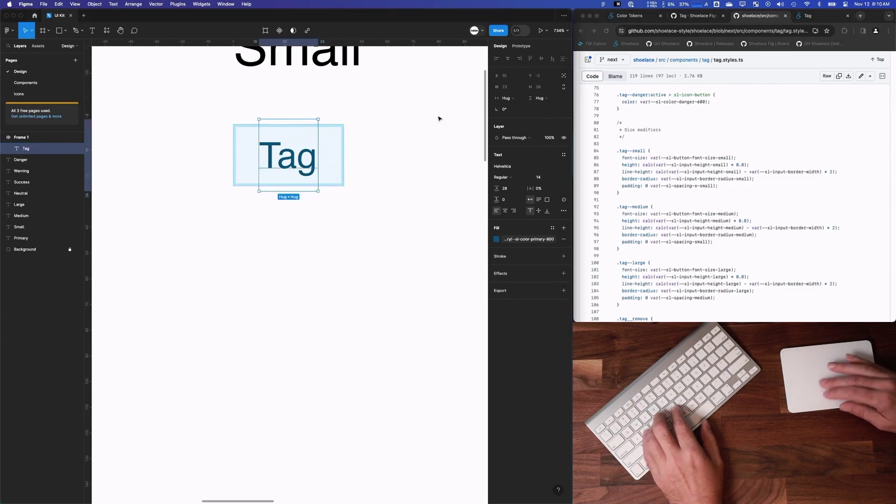
pyautogui.click(21, 137)
pyautogui.click(554, 120)
pyautogui.click(522, 171)
pyautogui.click(447, 177)
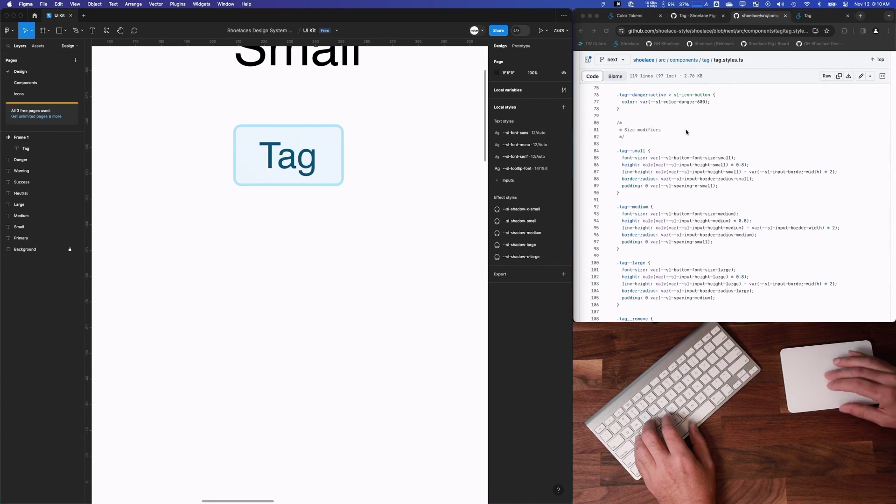
# Set the tag frame's item gap to 0, horizontal padding to --sl-spacing-x-small and vertical padding to 0
pyautogui.click(675, 52)
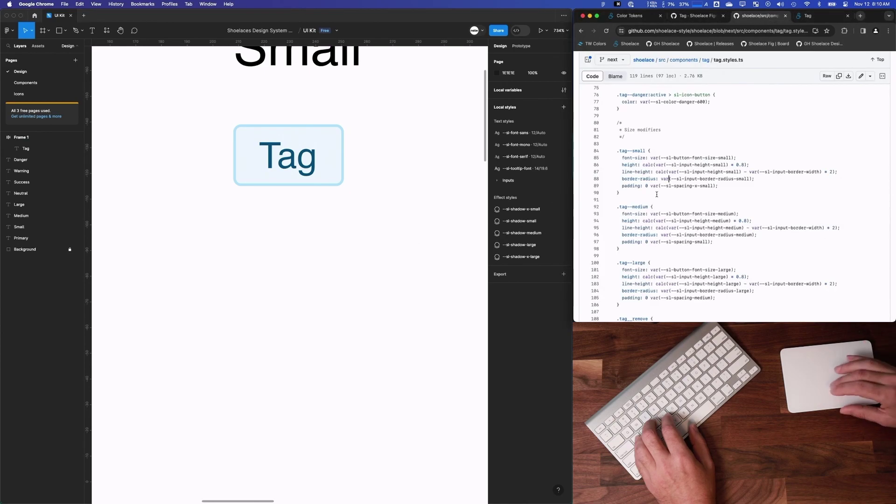
pyautogui.click(21, 137)
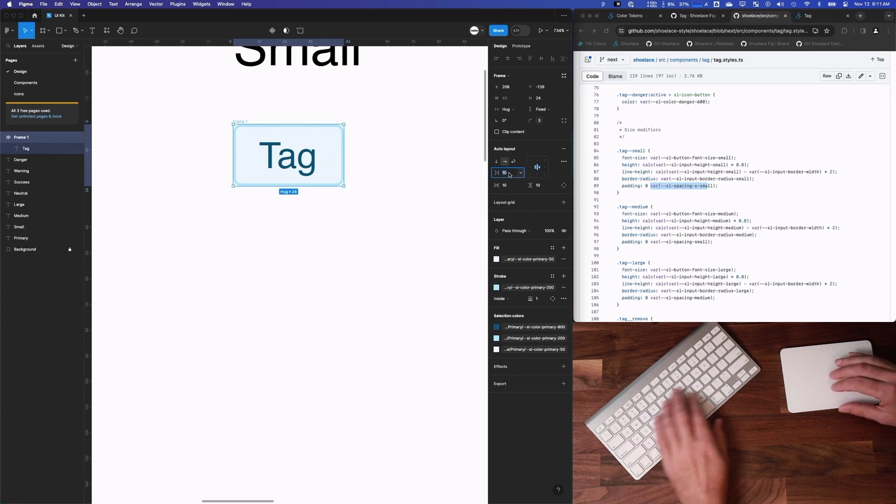
pyautogui.write('0')
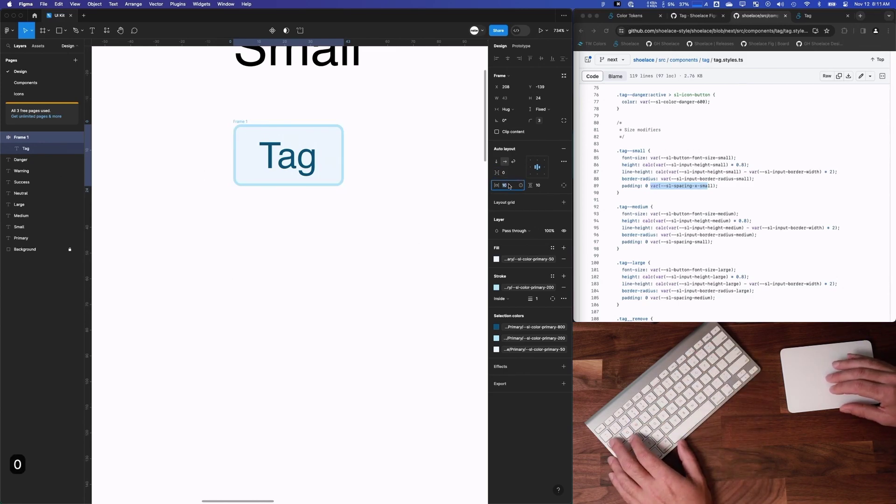
pyautogui.click(521, 185)
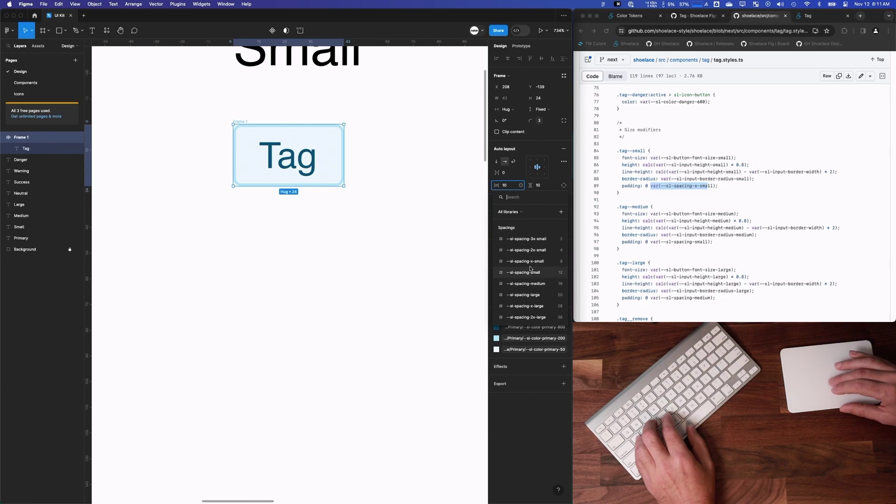
pyautogui.click(525, 262)
pyautogui.click(543, 188)
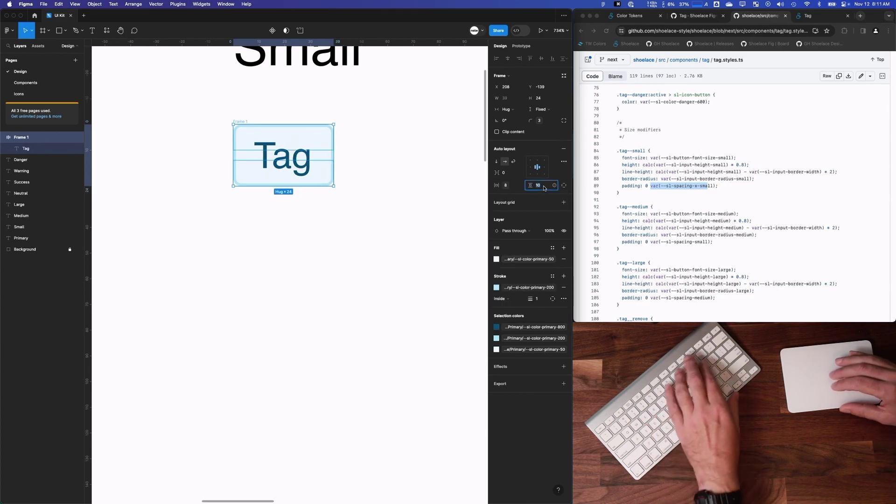
pyautogui.write('0')
pyautogui.press('Return')
pyautogui.click(352, 165)
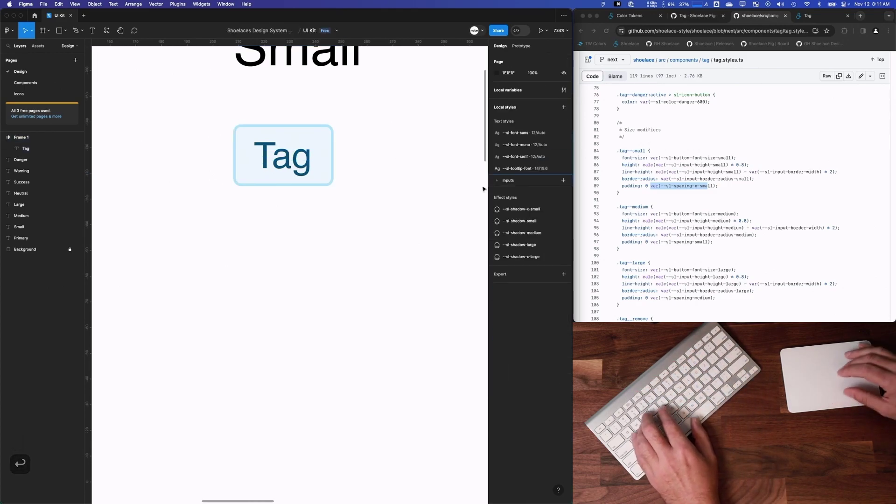
# Turn the tag frame into a component and name it "Tag"
pyautogui.doubleClick(280, 159)
pyautogui.press('Escape')
pyautogui.press('Escape')
pyautogui.scroll(-5, 254, 168)
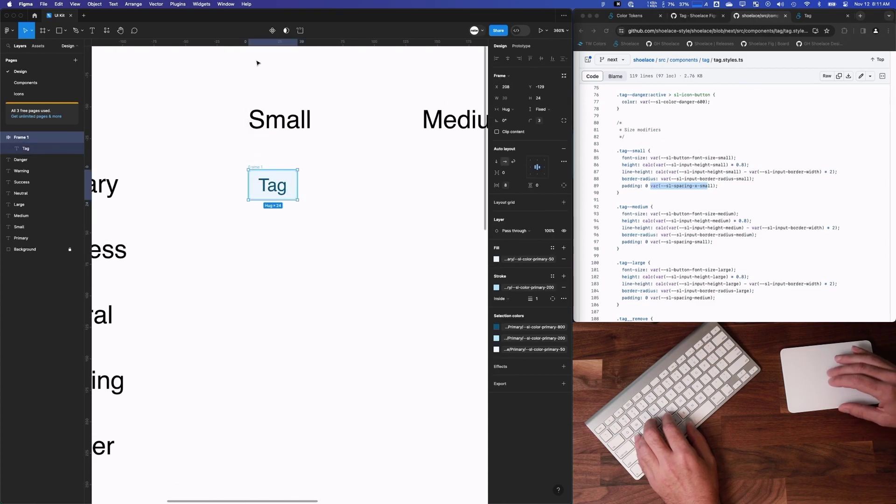
pyautogui.click(272, 30)
pyautogui.write('ag')
pyautogui.press('Return')
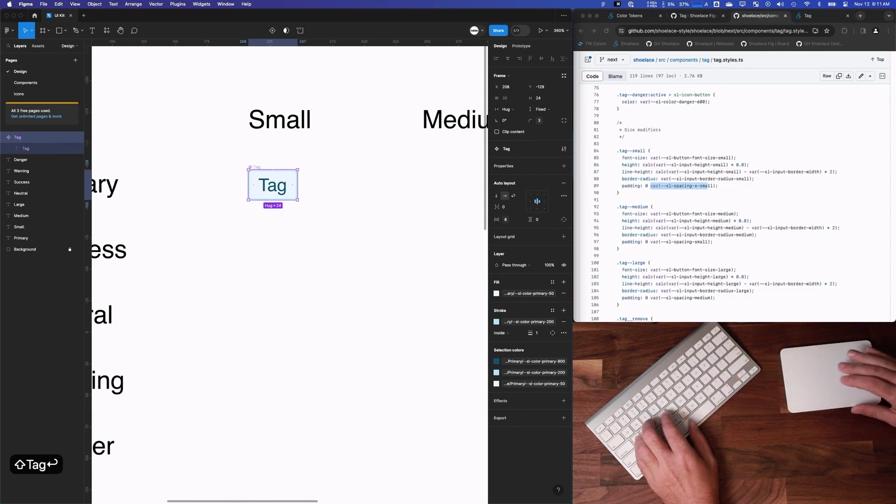
# Create a component property named "Text" with the value "Tag" for the label, checking the Tag markup in the docs
pyautogui.click(18, 150)
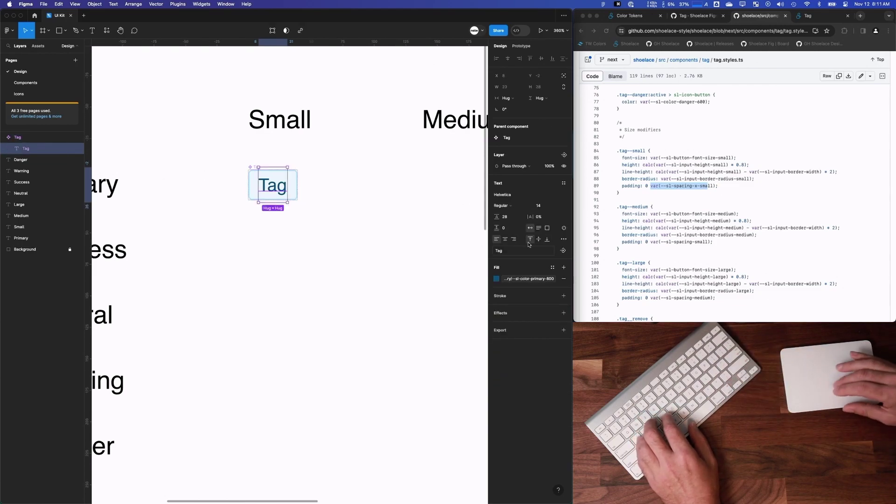
pyautogui.click(563, 251)
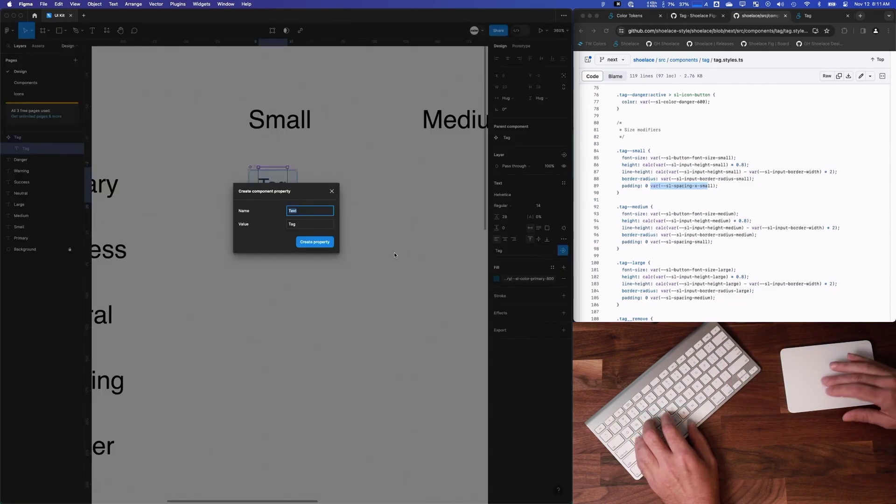
pyautogui.click(695, 16)
pyautogui.hotkey('ctrl', 'Tab')
pyautogui.scroll(2, 738, 187)
pyautogui.hotkey('ctrl', 'Tab')
pyautogui.click(748, 163)
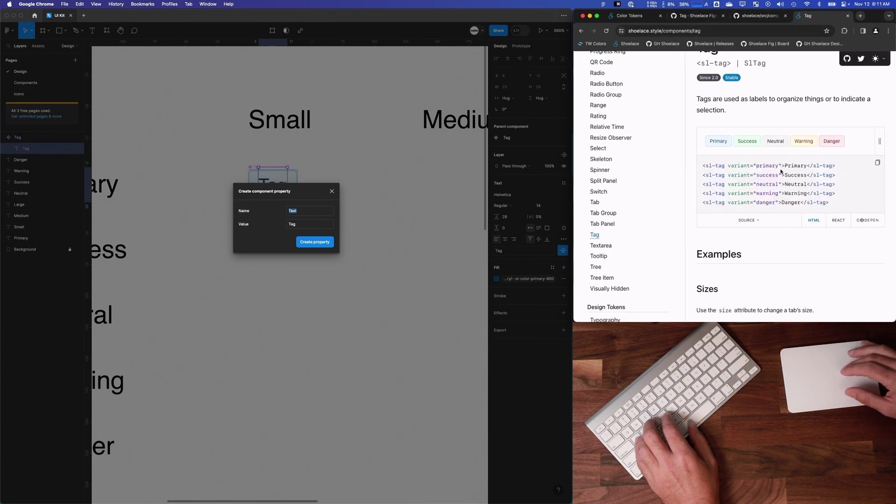
pyautogui.click(311, 248)
pyautogui.click(312, 248)
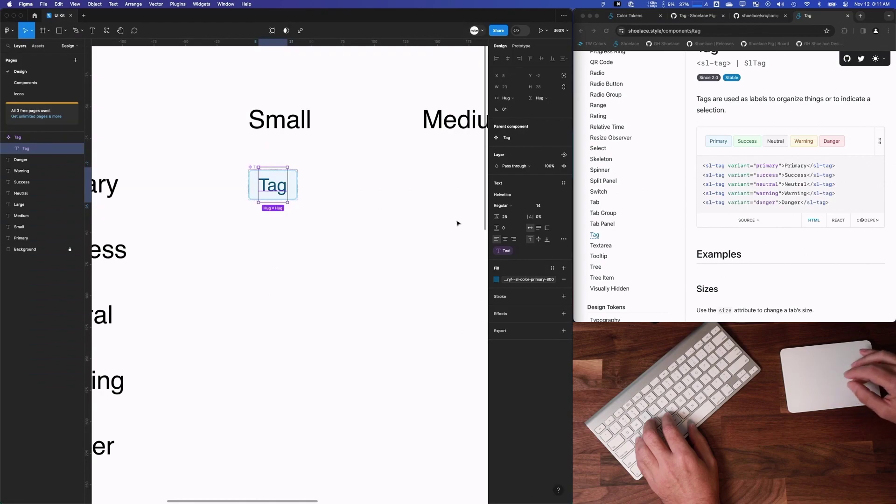
# Place an instance of the Tag component beside the Primary label and set its text to "This is long text"
pyautogui.click(252, 160)
pyautogui.scroll(-5, 262, 182)
pyautogui.moveTo(270, 185); pyautogui.dragTo(117, 186)
pyautogui.click(535, 160)
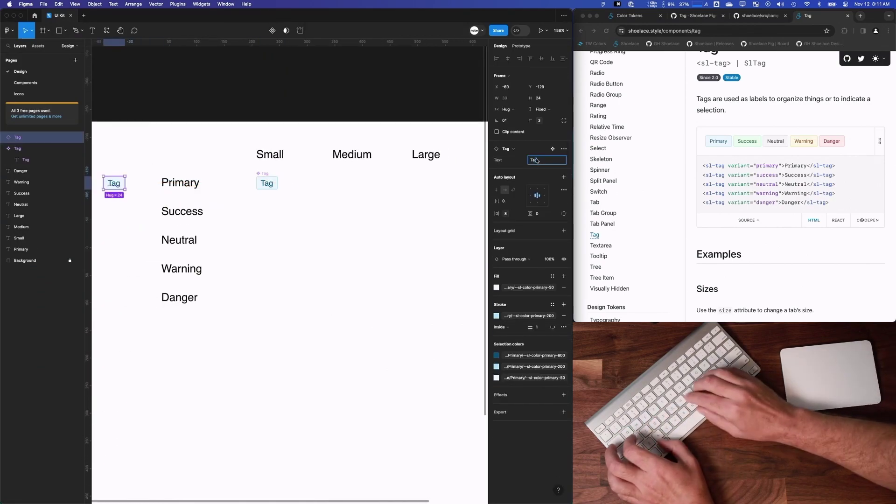
pyautogui.press('super+a')
pyautogui.write('This is long tes')
pyautogui.press('BackSpace')
pyautogui.write('xt')
pyautogui.press('Return')
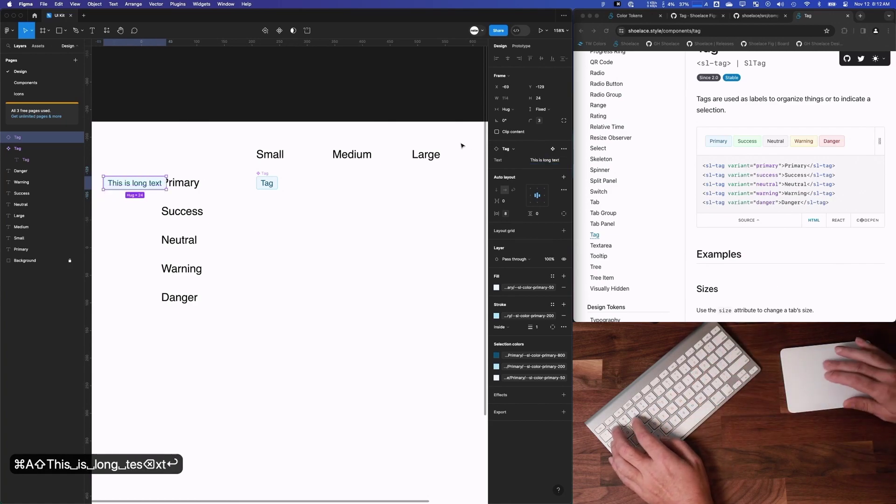
# Move the long-text Tag instance below the Danger row and review the Pill and Removable examples in the docs
pyautogui.hscroll(-3, 216, 168)
pyautogui.scroll(-1, 216, 168)
pyautogui.moveTo(216, 168); pyautogui.dragTo(249, 356)
pyautogui.hscroll(1, 298, 290)
pyautogui.scroll(8, 294, 204)
pyautogui.scroll(2, 294, 205)
pyautogui.scroll(-4, 294, 204)
pyautogui.scroll(-10, 757, 174)
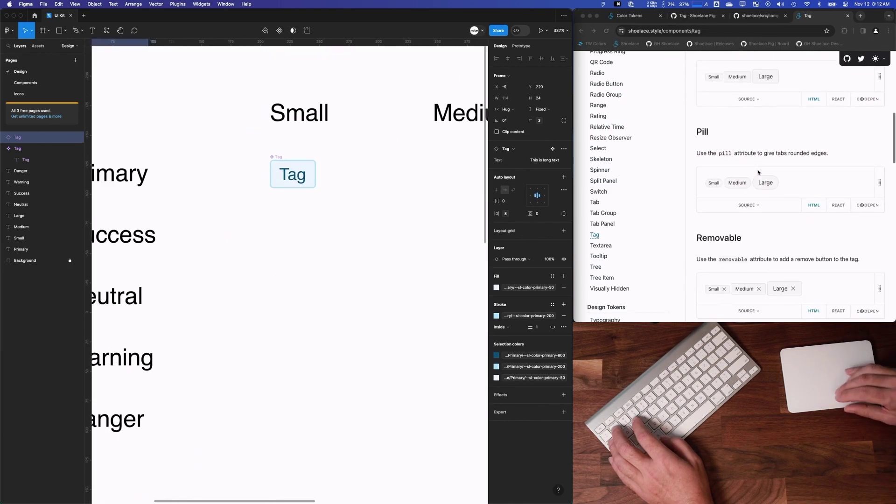
# Insert an Icon Button instance from the local components after the text in the Tag component
pyautogui.click(303, 181)
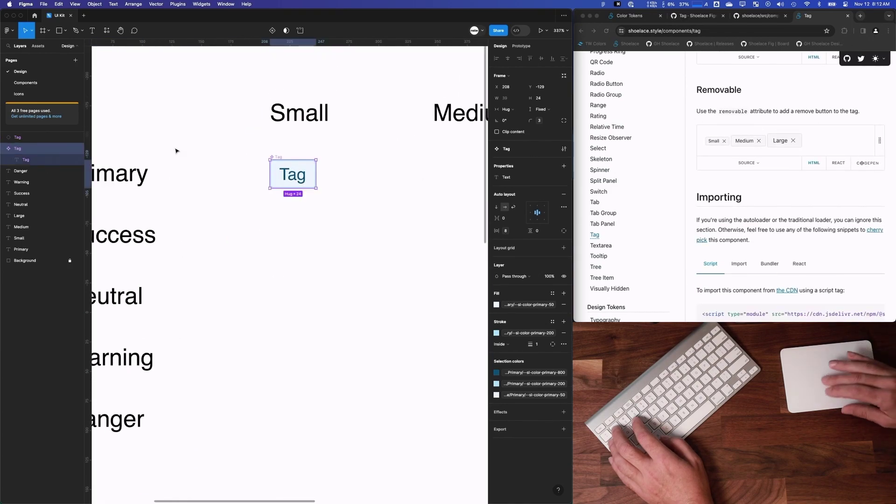
pyautogui.click(37, 46)
pyautogui.moveTo(25, 171); pyautogui.dragTo(311, 179)
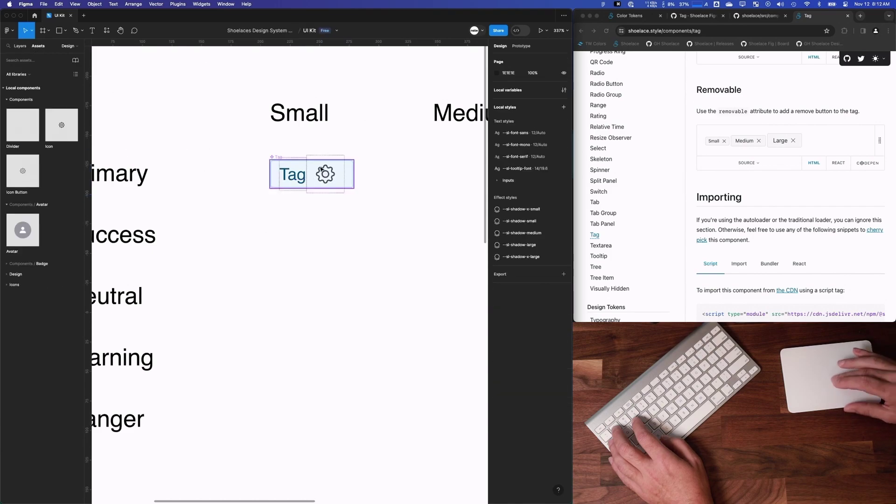
pyautogui.press('Escape')
# Check the remove-button styling in tag.styles.ts against the Tag docs page
pyautogui.click(726, 143)
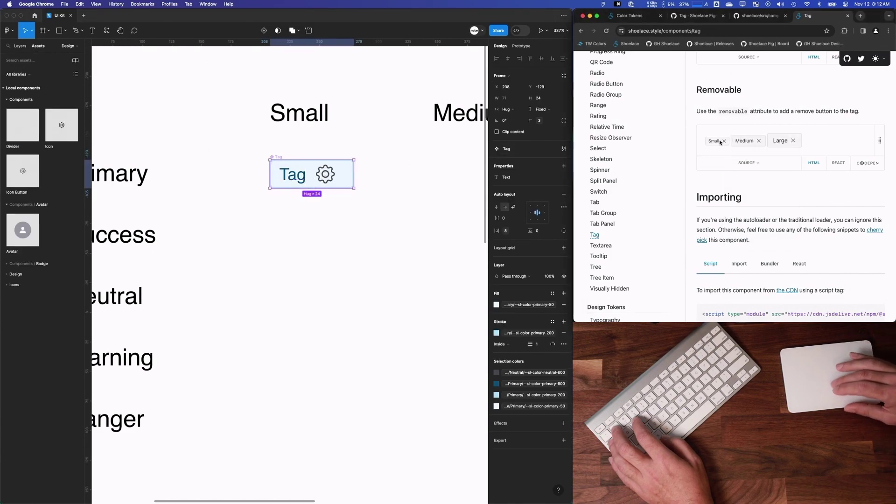
pyautogui.click(747, 17)
pyautogui.scroll(-3, 656, 283)
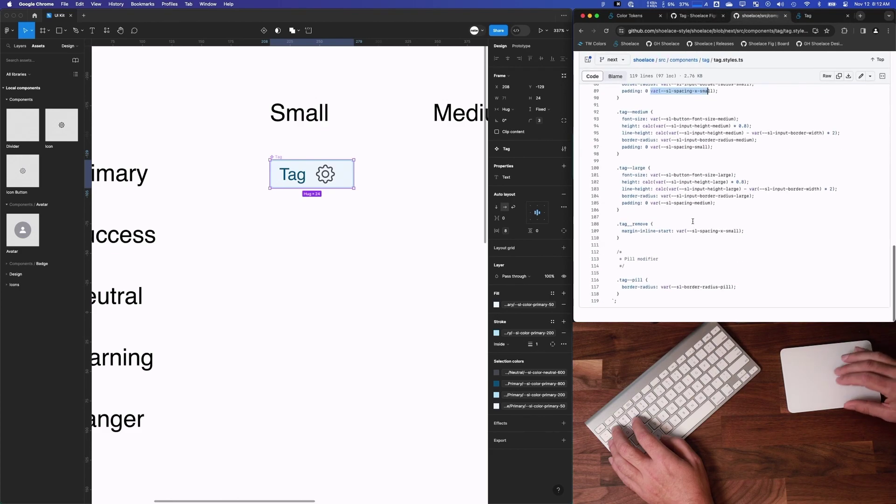
pyautogui.scroll(10, 656, 283)
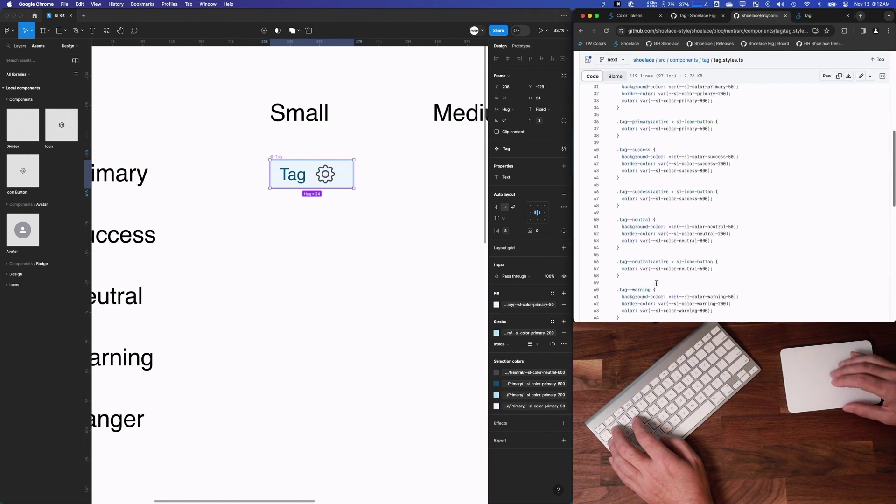
pyautogui.scroll(2, 656, 284)
pyautogui.click(702, 17)
pyautogui.click(820, 18)
pyautogui.scroll(-2, 741, 144)
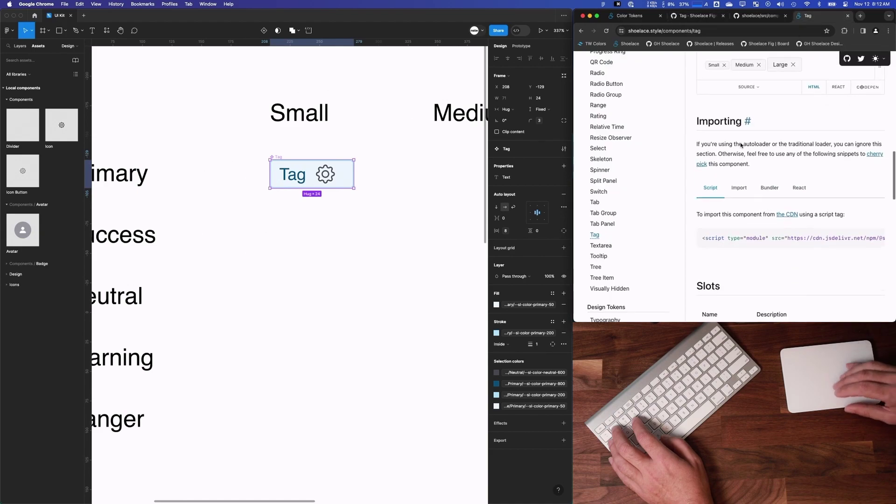
# Expand the Removable example's source and inspect the small tag's remove button
pyautogui.scroll(2, 730, 145)
pyautogui.click(743, 159)
pyautogui.rightClick(720, 137)
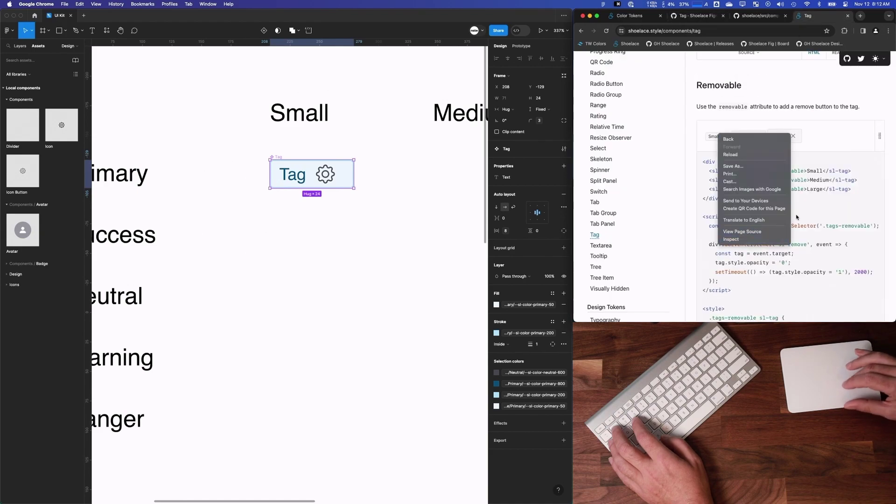
pyautogui.press('Escape')
pyautogui.rightClick(727, 140)
pyautogui.click(742, 244)
# Examine the styles of the remove button's inner button, sl-icon and sl-icon-button elements
pyautogui.click(793, 90)
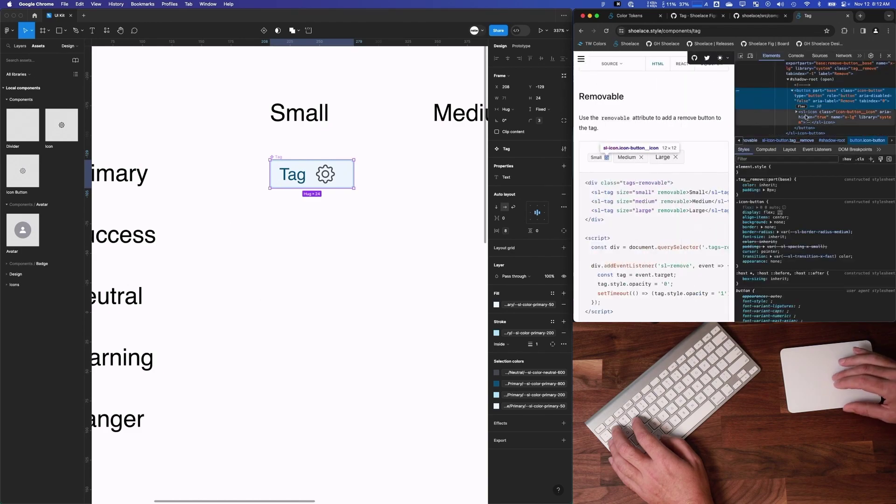
pyautogui.click(815, 114)
pyautogui.scroll(-1, 809, 117)
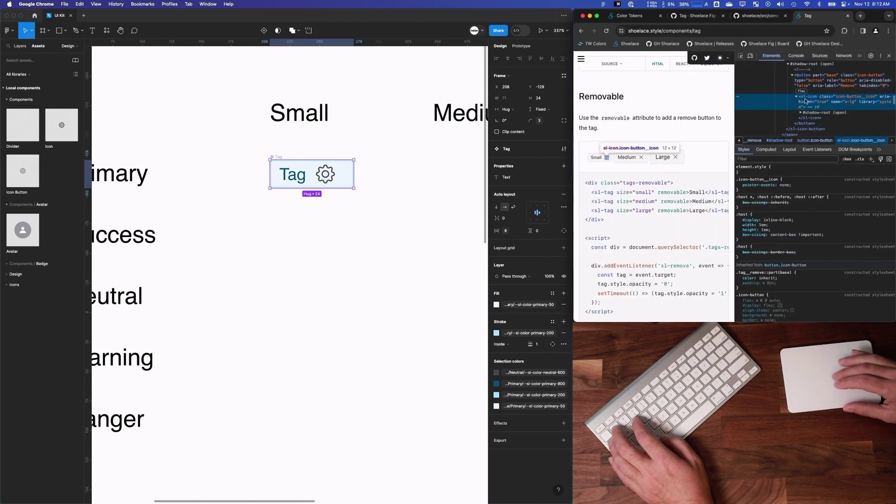
pyautogui.click(801, 79)
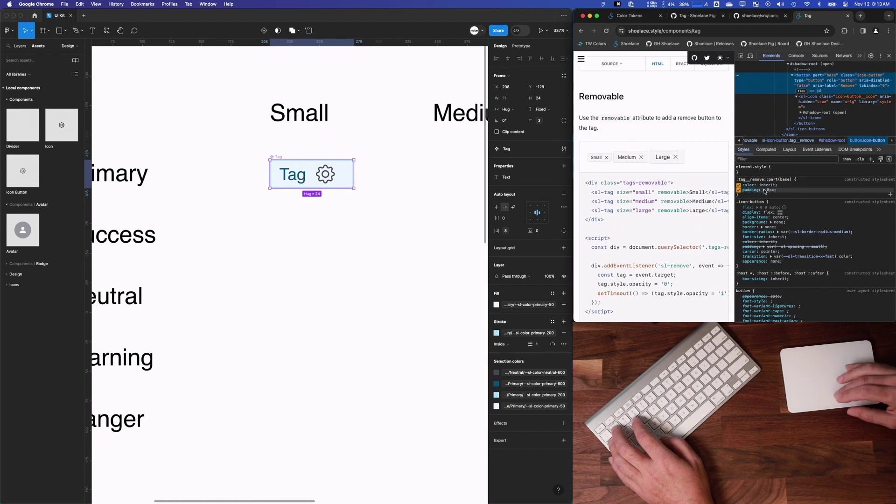
pyautogui.scroll(3, 821, 93)
pyautogui.click(799, 84)
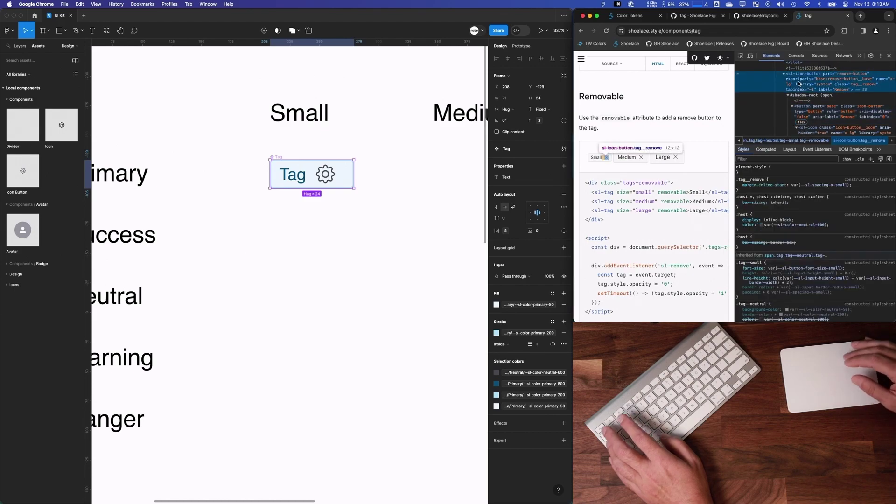
# Resize the Icon Button instance inside the Tag component to a width and height of 14
pyautogui.click(323, 176)
pyautogui.click(611, 154)
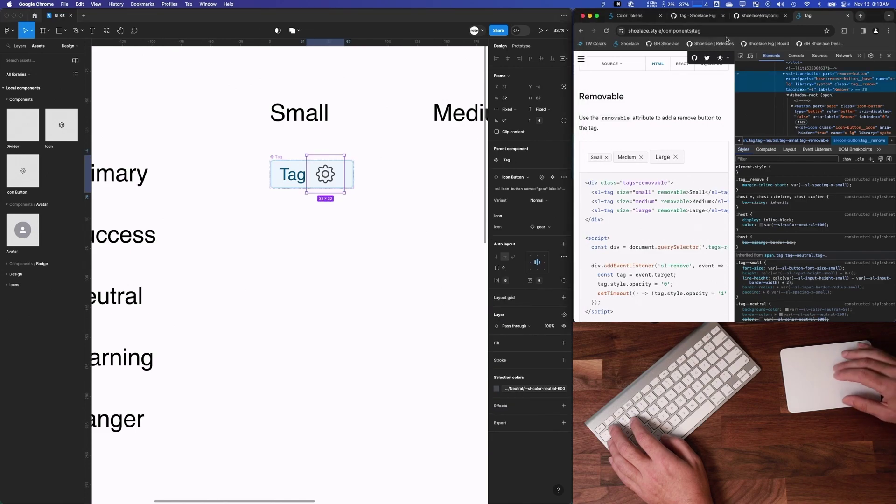
pyautogui.click(749, 17)
pyautogui.click(322, 181)
pyautogui.hotkey('shift', 'Tab')
pyautogui.click(327, 175)
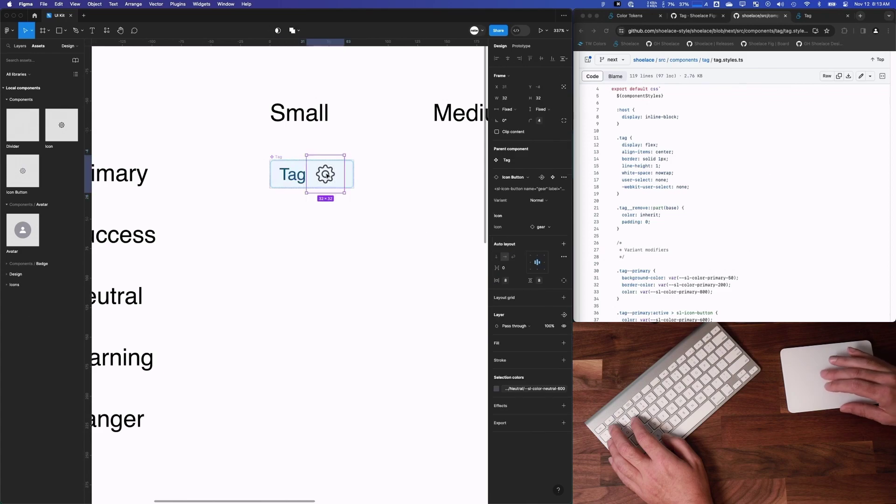
pyautogui.write('14')
pyautogui.press('Tab')
pyautogui.press('Tab')
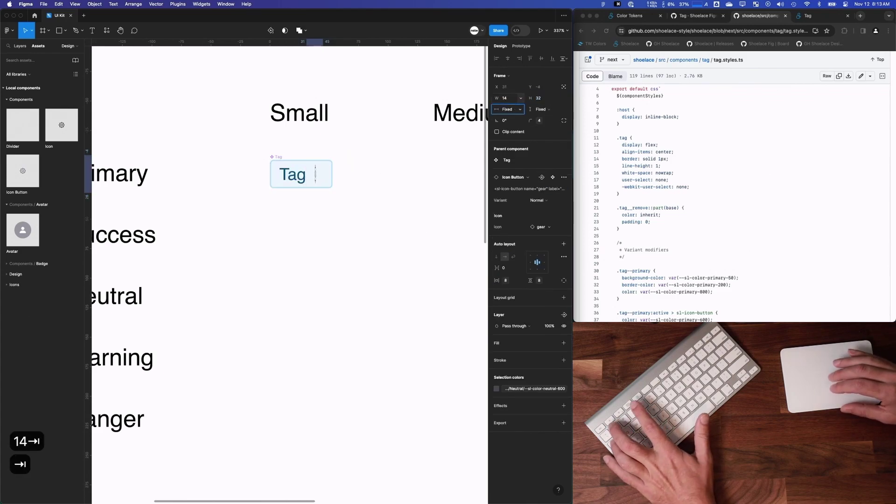
pyautogui.write('4')
pyautogui.press('Tab')
pyautogui.click(540, 99)
pyautogui.write('14')
pyautogui.press('Tab')
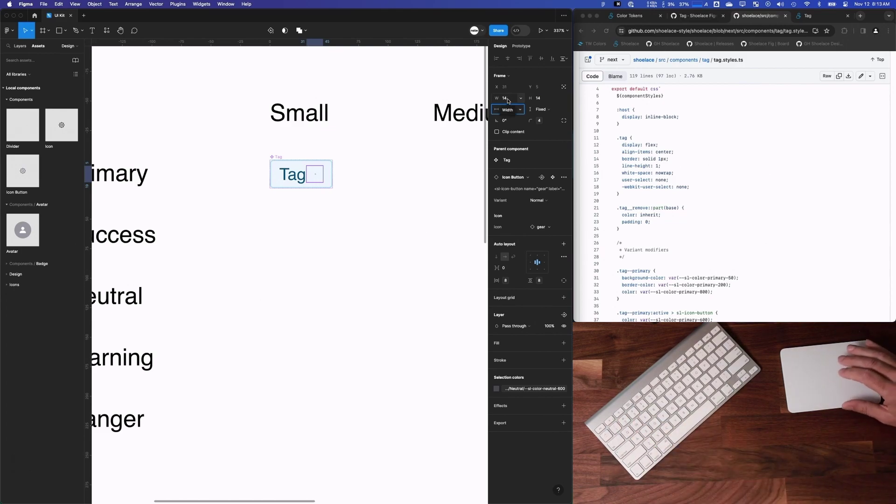
# Set the Icon Button instance's horizontal padding to 0, following the remove-button rule in tag.styles.ts
pyautogui.click(21, 46)
pyautogui.click(295, 174)
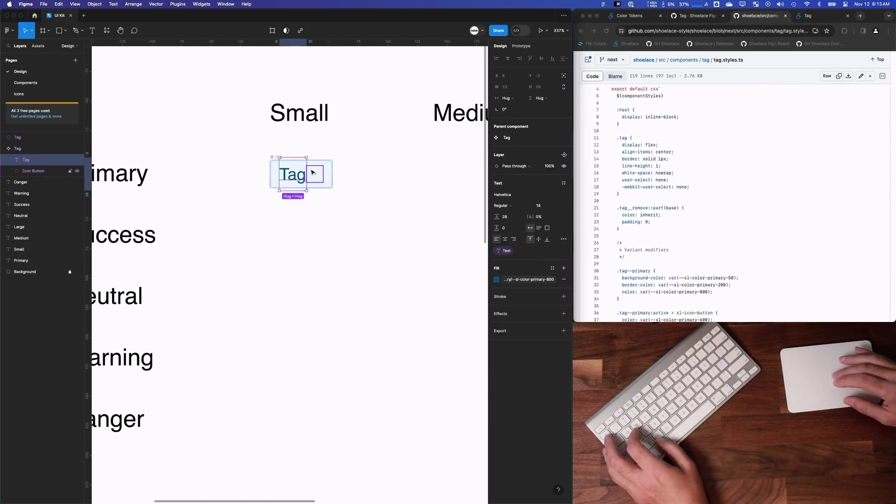
pyautogui.scroll(4, 312, 171)
pyautogui.click(321, 180)
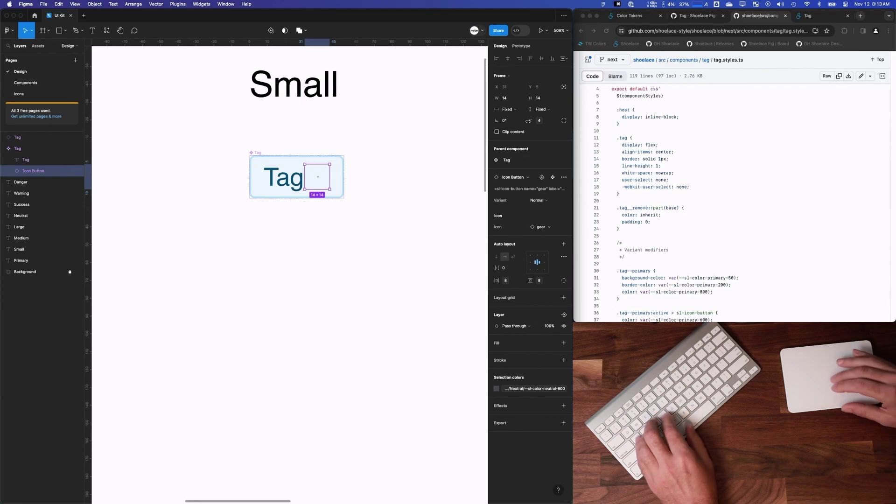
pyautogui.click(506, 281)
pyautogui.scroll(-1, 663, 208)
pyautogui.click(645, 208)
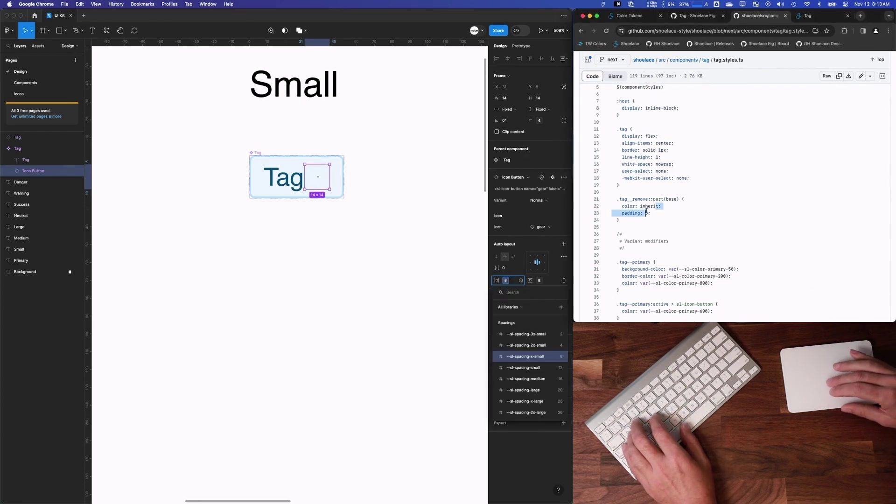
pyautogui.click(509, 281)
pyautogui.press('BackSpace')
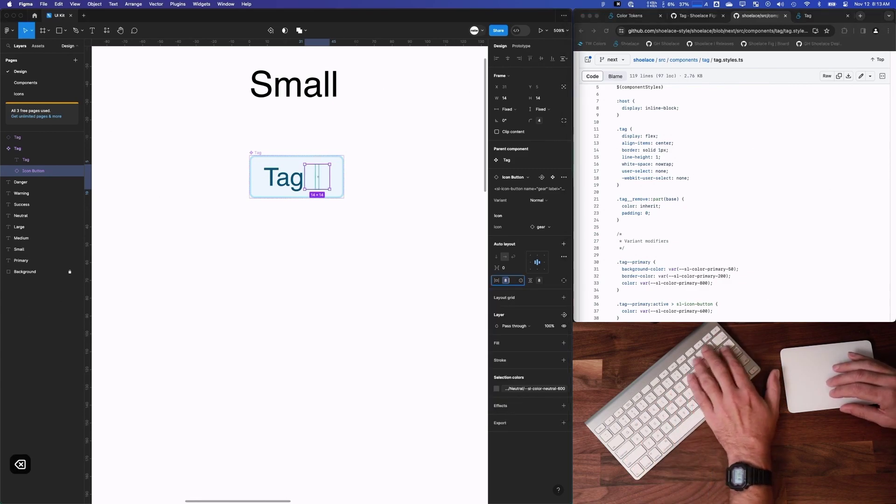
pyautogui.write('00')
pyautogui.press('BackSpace')
pyautogui.press('BackSpace')
pyautogui.press('BackSpace')
pyautogui.write('0')
pyautogui.press('Tab')
# Set the Icon Button instance's vertical padding to 0
pyautogui.write('00==')
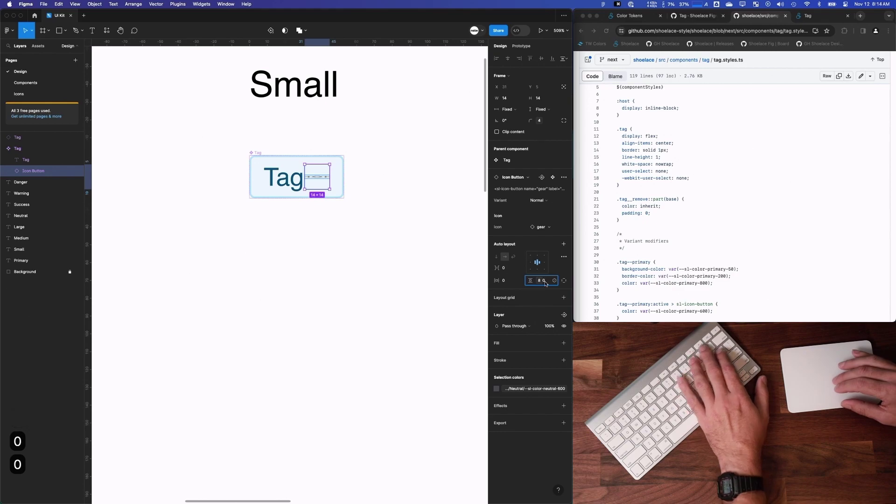
pyautogui.press('BackSpace')
pyautogui.press('BackSpace')
pyautogui.press('BackSpace')
pyautogui.write('0')
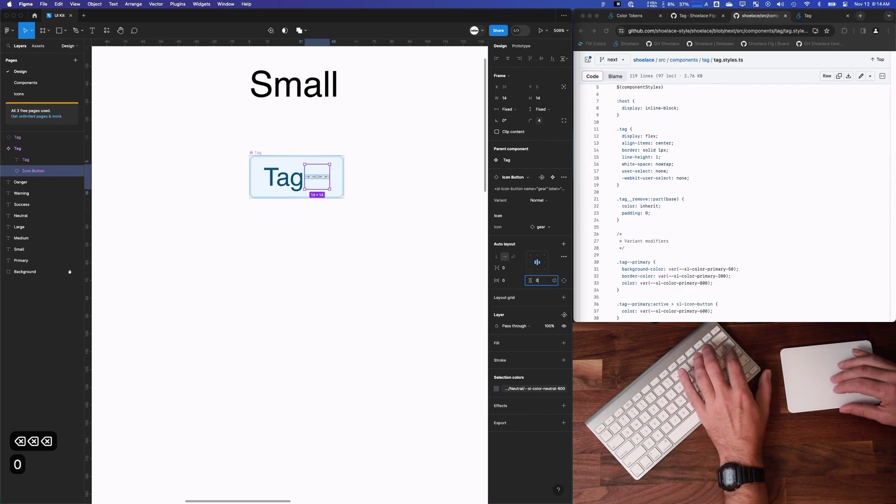
pyautogui.press('Return')
# Check tag.styles.ts and inspect the button and sl-icon elements of the small removable tag on the docs page
pyautogui.click(341, 186)
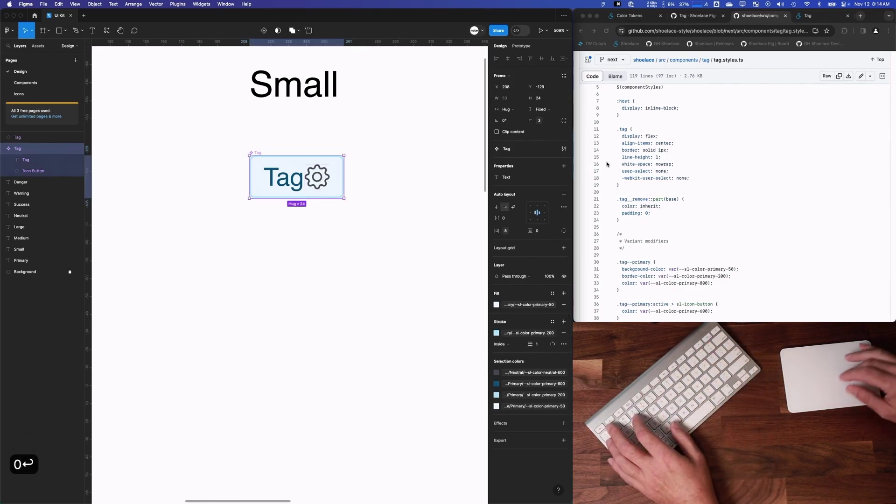
pyautogui.click(697, 16)
pyautogui.hotkey('ctrl', 'Tab')
pyautogui.scroll(-3, 663, 211)
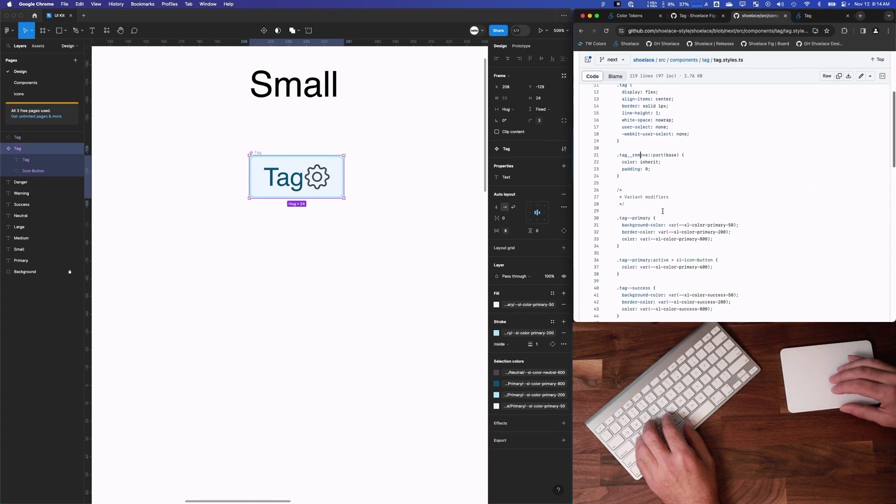
pyautogui.hotkey('ctrl', 'Tab')
pyautogui.scroll(-1, 654, 187)
pyautogui.rightClick(607, 147)
pyautogui.click(619, 249)
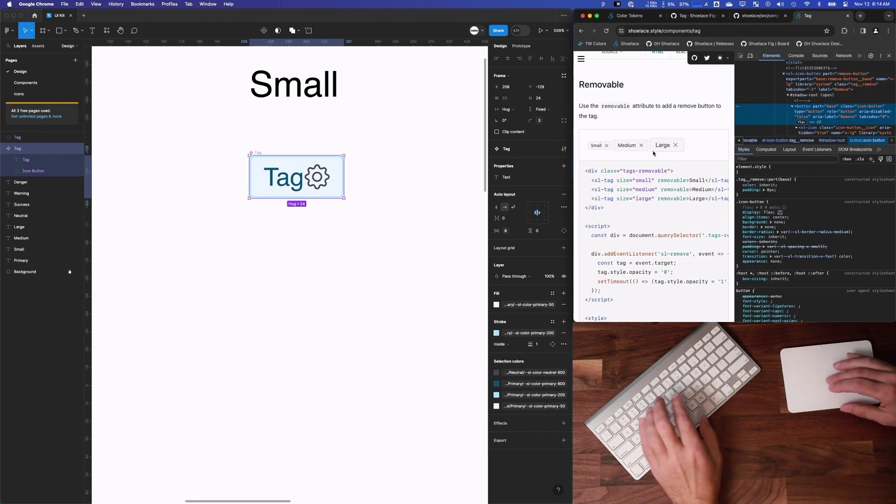
pyautogui.scroll(-2, 804, 107)
pyautogui.click(804, 90)
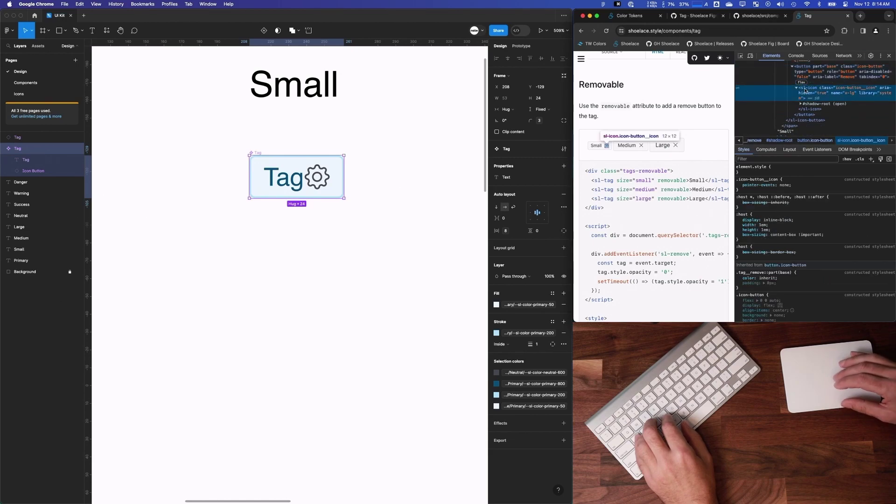
pyautogui.scroll(-1, 700, 166)
pyautogui.scroll(1, 699, 166)
# Examine the computed box model of the small tag's base span and its sl-icon-button
pyautogui.click(741, 56)
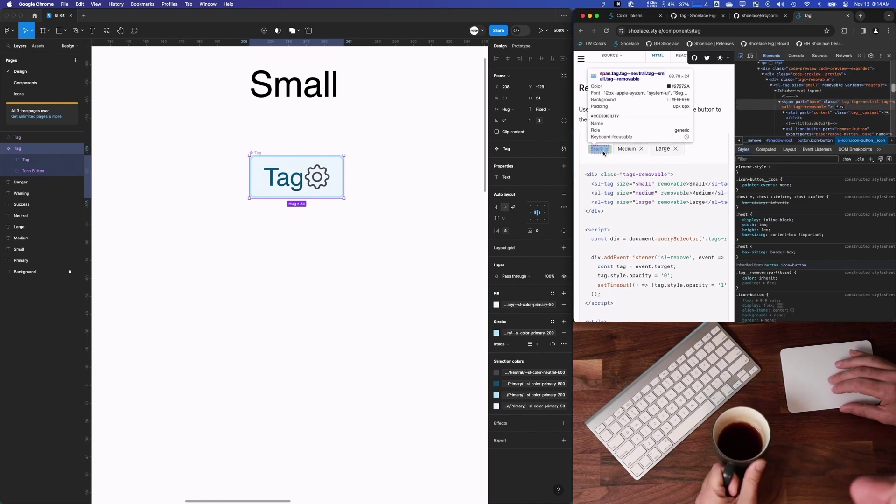
pyautogui.click(604, 150)
pyautogui.click(766, 149)
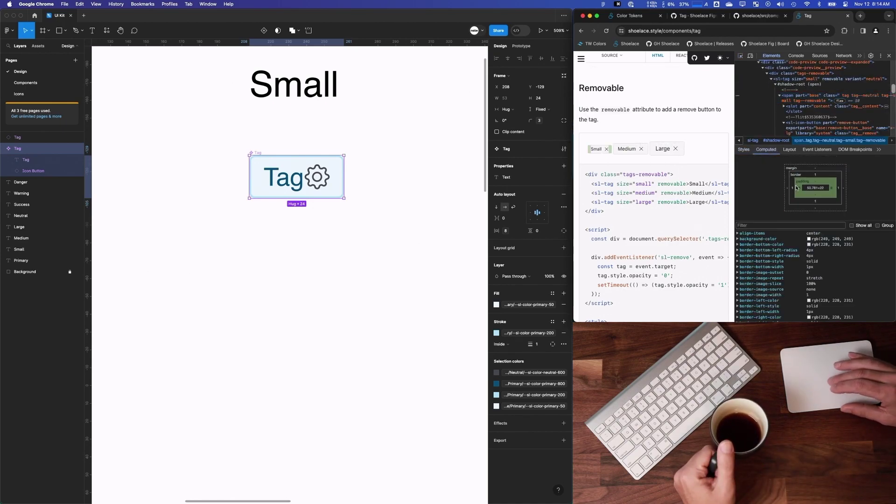
pyautogui.scroll(-1, 794, 112)
pyautogui.click(790, 108)
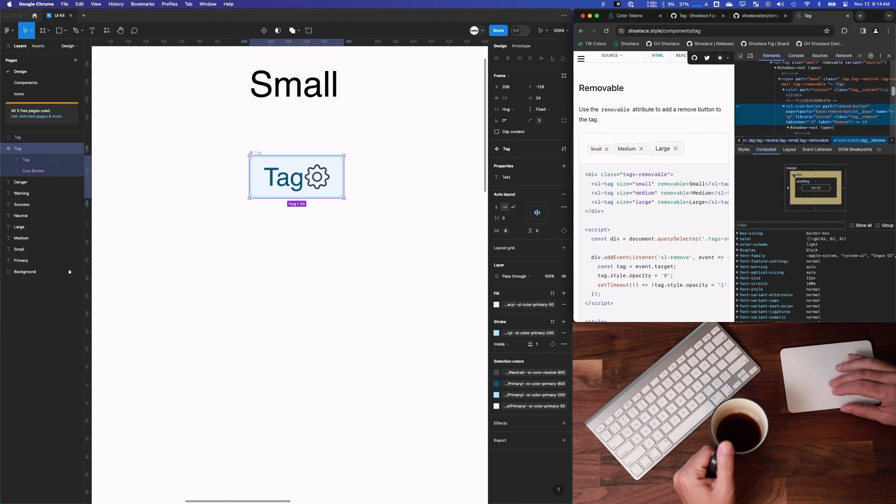
# Set the Tag component's auto layout gap between the text and the Icon Button to 8
pyautogui.click(320, 183)
pyautogui.click(320, 182)
pyautogui.click(286, 183)
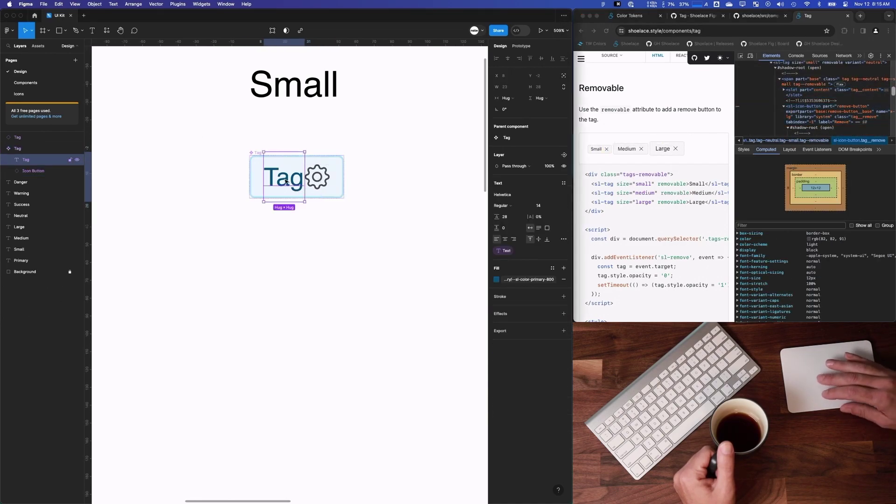
pyautogui.click(19, 152)
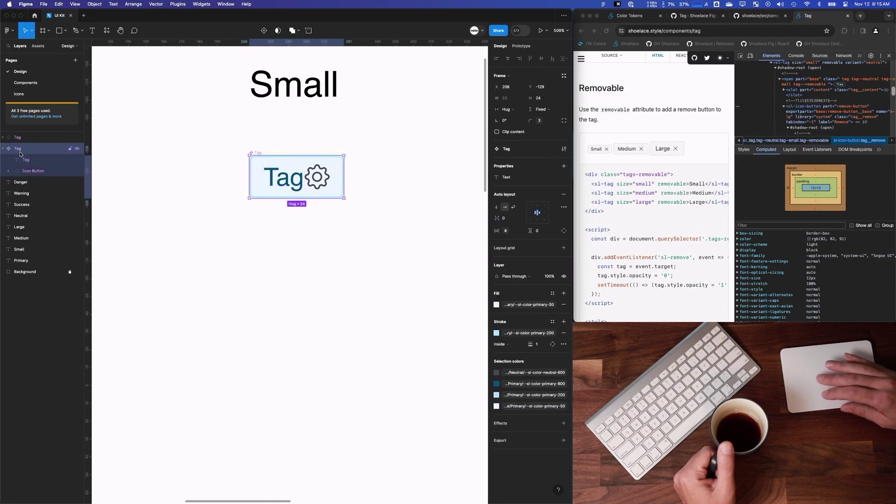
pyautogui.click(504, 218)
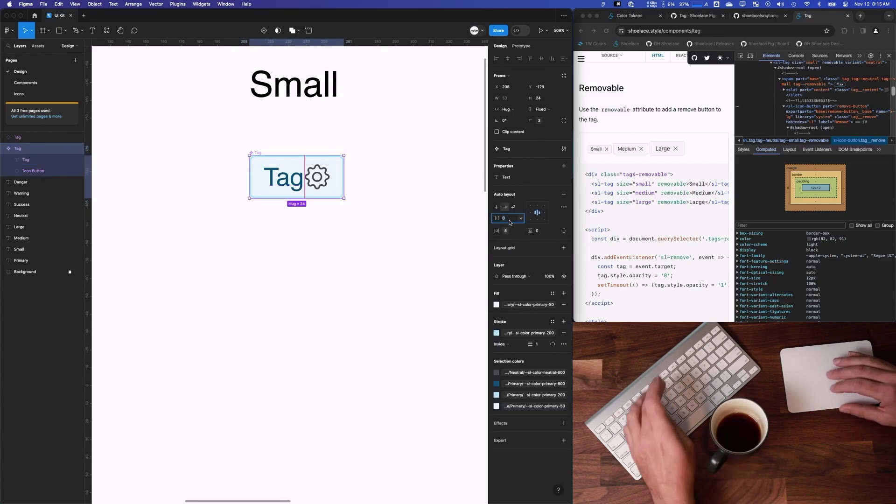
pyautogui.write('8')
pyautogui.press('Tab')
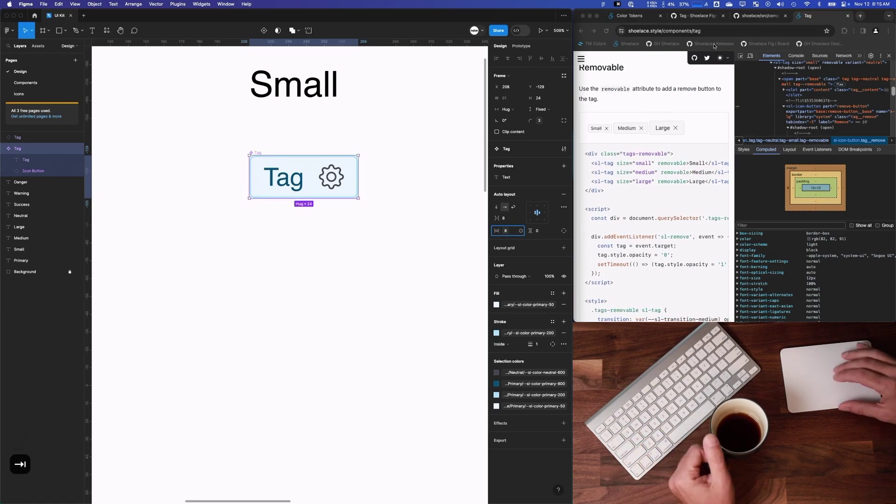
# Look up the remove button's margin rule at the end of tag.styles.ts
pyautogui.click(695, 16)
pyautogui.click(882, 85)
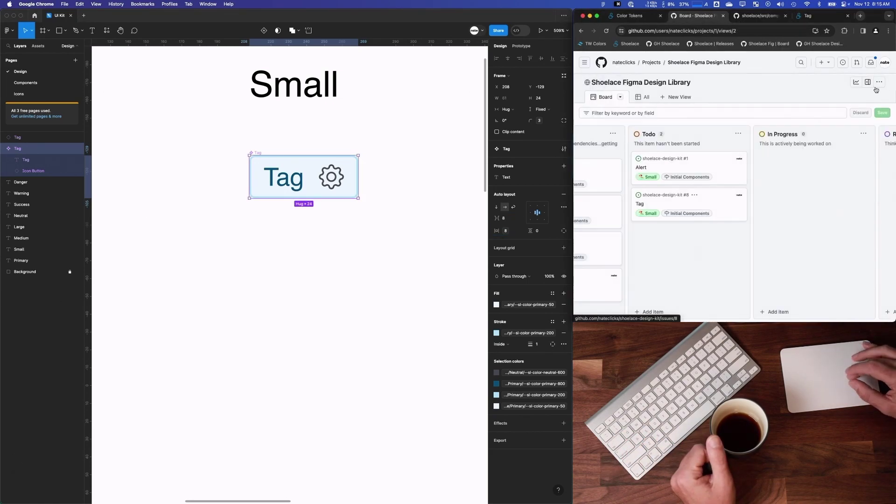
pyautogui.click(743, 17)
pyautogui.scroll(5, 652, 191)
pyautogui.scroll(-8, 653, 190)
pyautogui.scroll(-10, 648, 188)
pyautogui.scroll(-3, 670, 207)
pyautogui.scroll(-4, 626, 152)
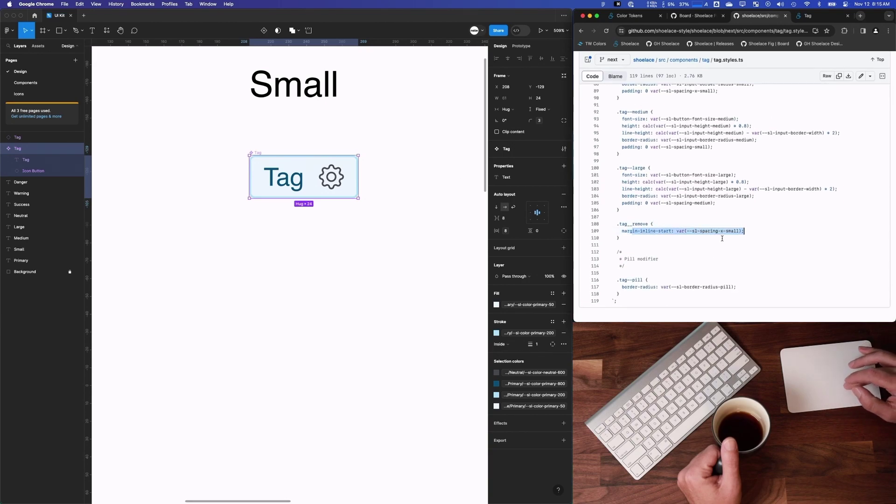
# Bind the Tag component's auto layout gap to the --sl-spacing-x-small variable
pyautogui.click(340, 177)
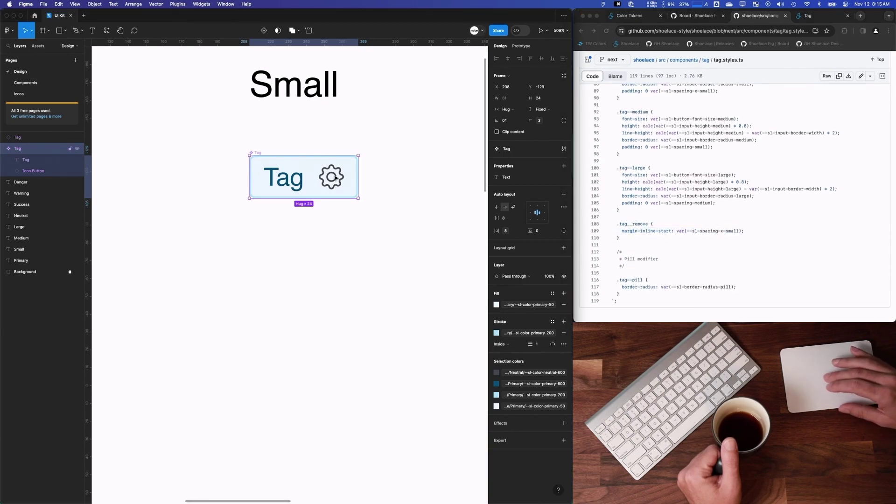
pyautogui.click(341, 178)
pyautogui.click(21, 160)
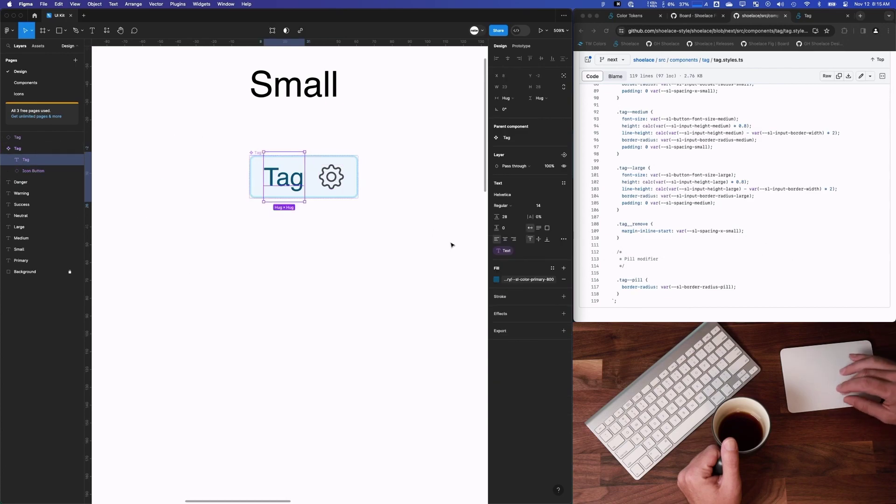
pyautogui.click(27, 152)
pyautogui.click(521, 220)
pyautogui.click(531, 296)
pyautogui.click(444, 257)
pyautogui.scroll(-5, 349, 216)
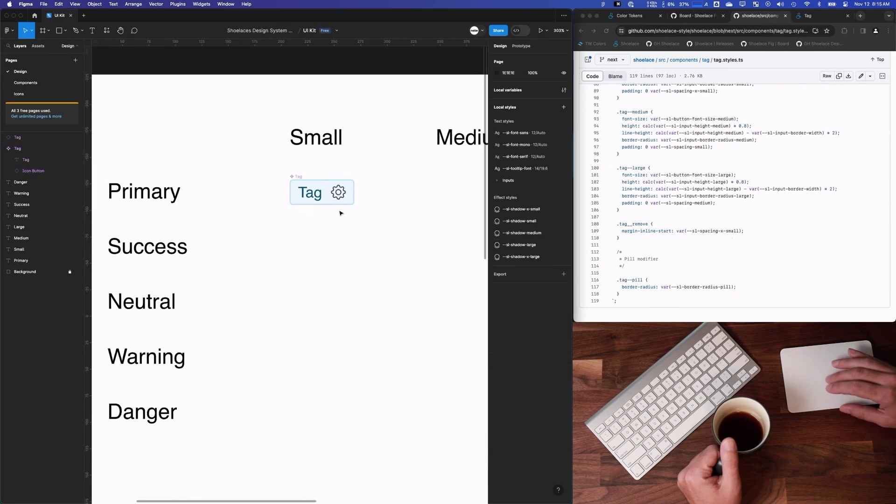
# Look up the icon name used for the remove button in tag.component.ts
pyautogui.click(339, 191)
pyautogui.doubleClick(20, 170)
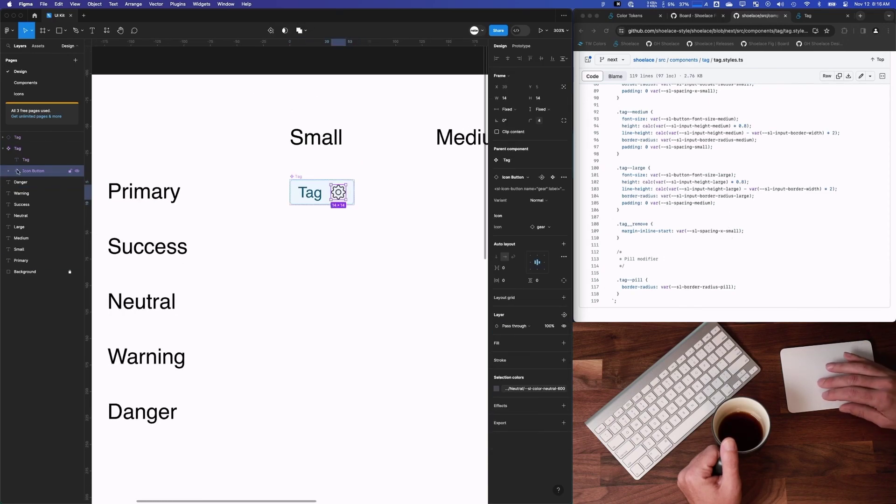
pyautogui.click(543, 227)
pyautogui.scroll(15, 692, 241)
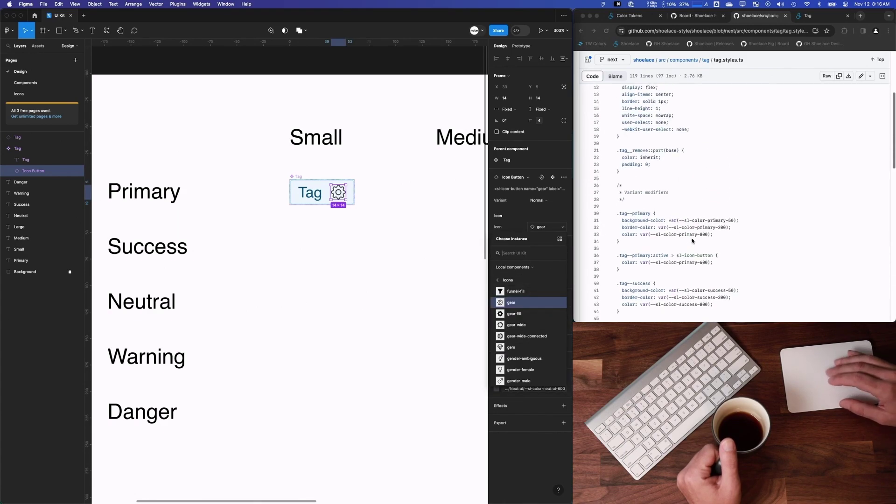
pyautogui.scroll(5, 692, 240)
pyautogui.click(705, 84)
pyautogui.click(613, 153)
pyautogui.scroll(-5, 727, 253)
pyautogui.scroll(-5, 727, 253)
pyautogui.scroll(-4, 656, 225)
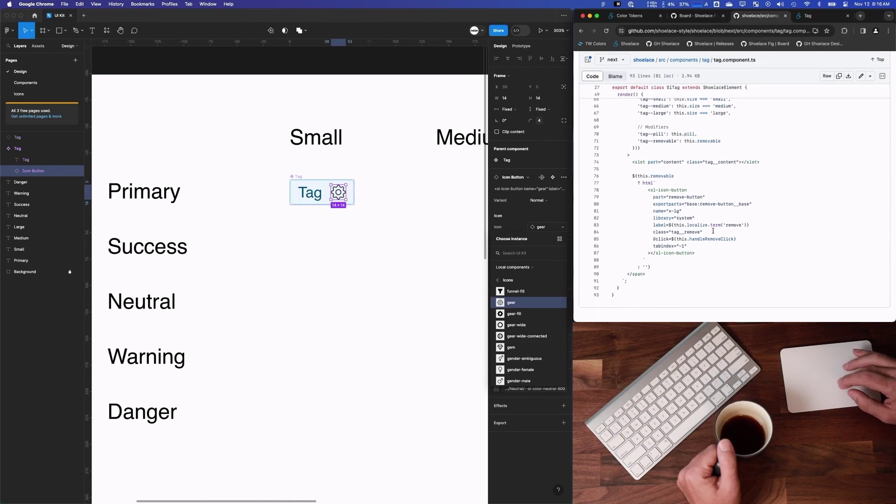
# Swap the Icon Button's gear icon in the Tag component for the x-lg icon
pyautogui.click(339, 193)
pyautogui.click(546, 227)
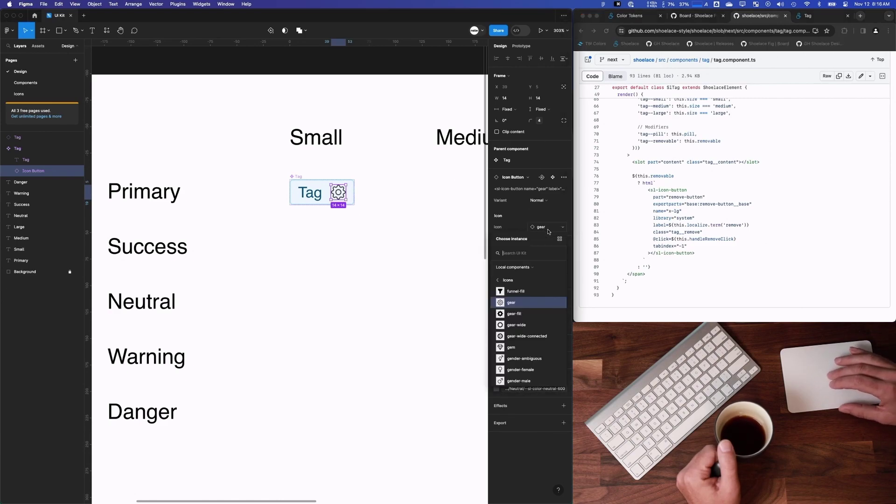
pyautogui.write('x-lg')
pyautogui.click(502, 281)
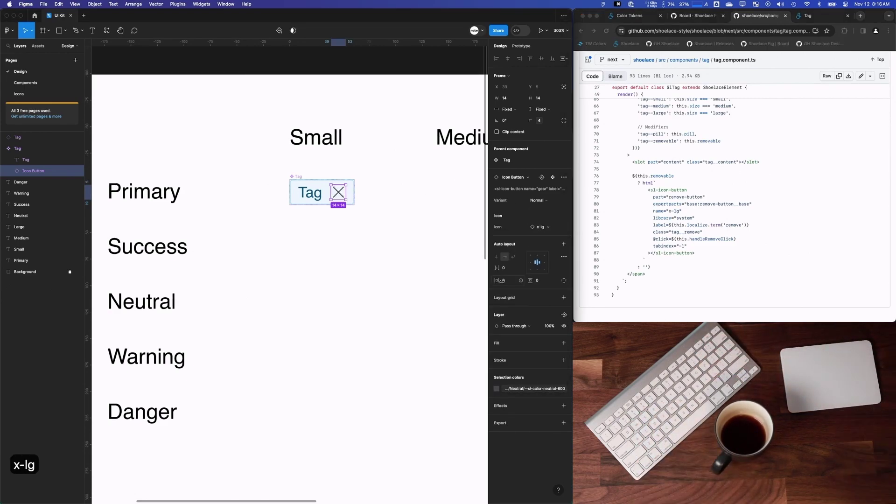
pyautogui.click(451, 315)
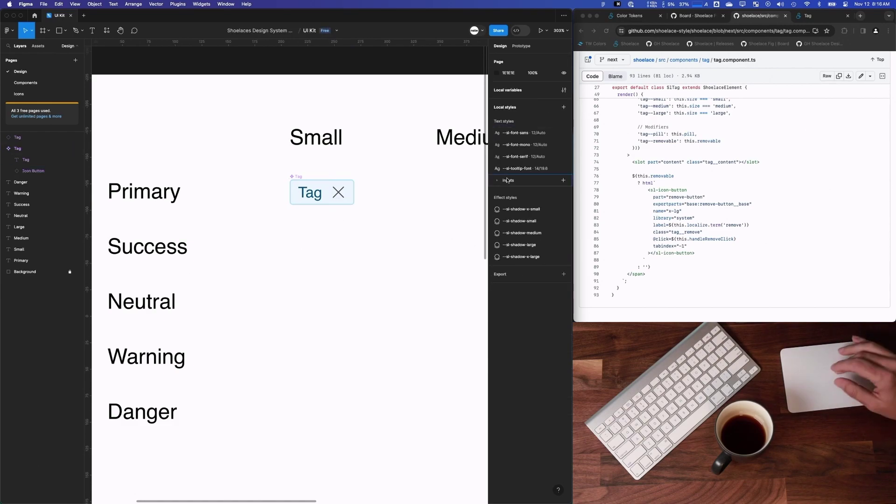
# Add a boolean property named Removable with the value True to the Tag component
pyautogui.click(295, 176)
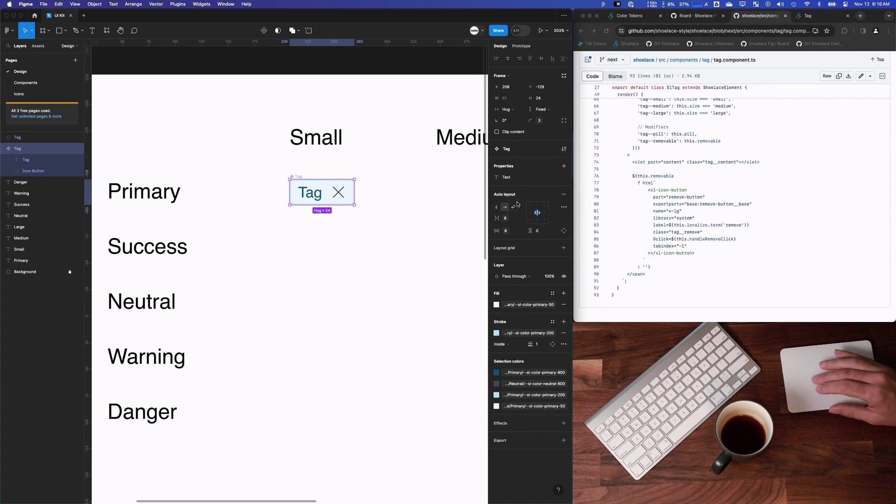
pyautogui.click(564, 166)
pyautogui.click(524, 201)
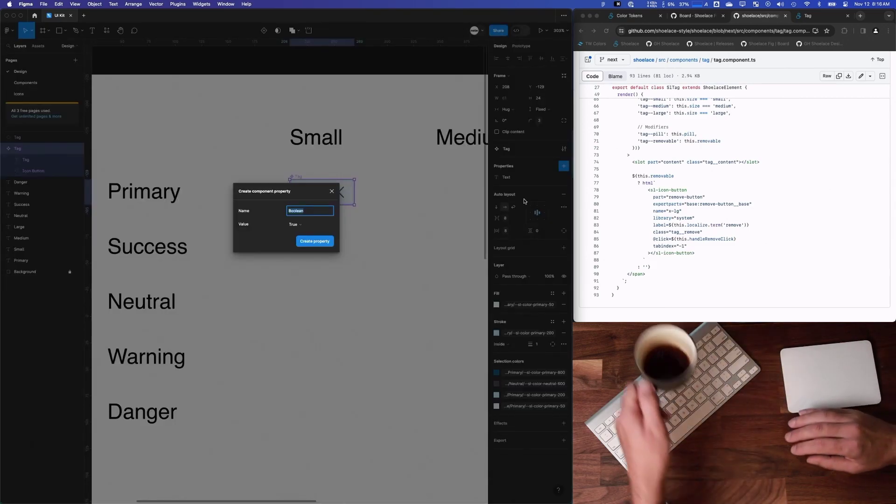
pyautogui.write('re')
pyautogui.press('BackSpace')
pyautogui.press('BackSpace')
pyautogui.write('RE')
pyautogui.press('BackSpace')
pyautogui.write('emovable')
pyautogui.press('BackSpace')
pyautogui.press('BackSpace')
pyautogui.write('vable')
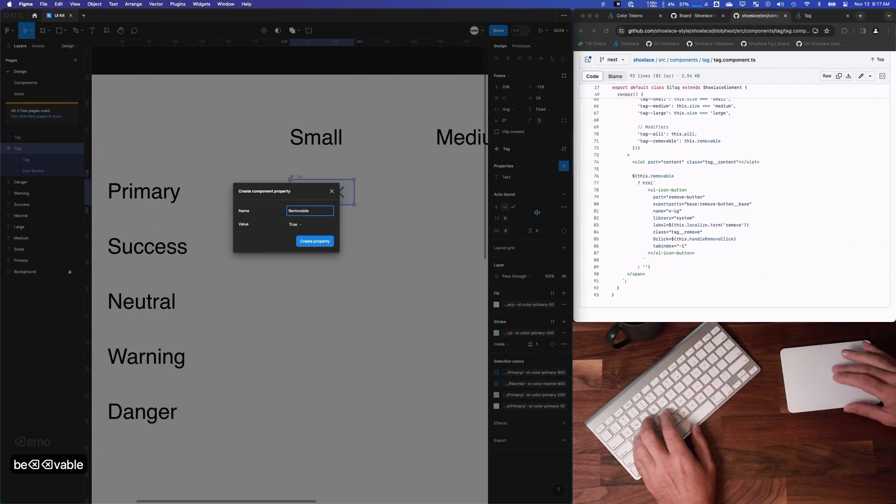
pyautogui.click(314, 243)
# Link the visibility of the Tag component's Icon Button layer to the Removable property
pyautogui.scroll(-3, 360, 234)
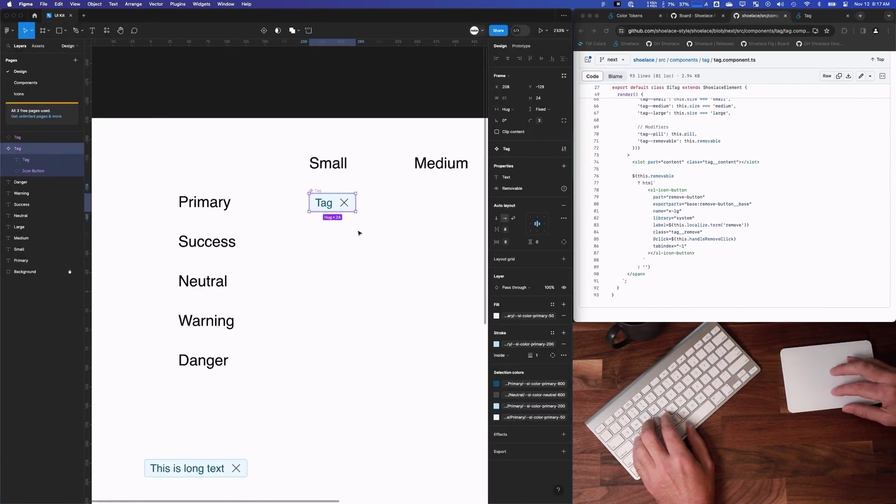
pyautogui.click(196, 451)
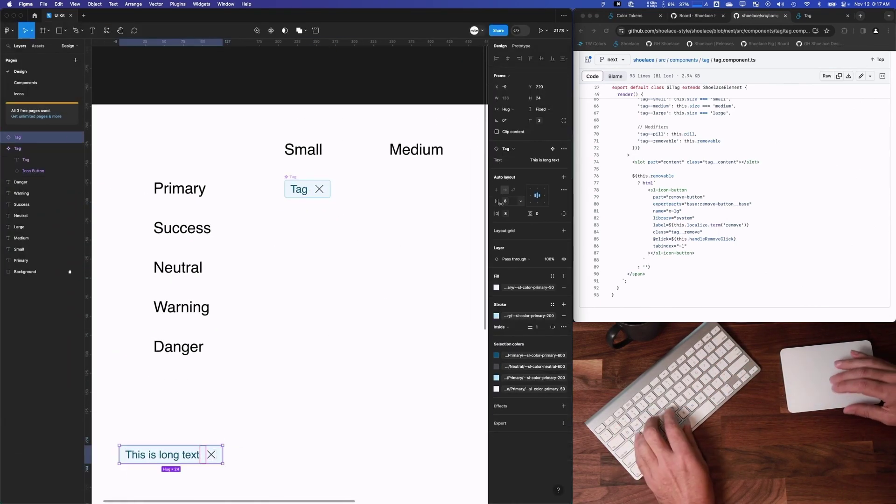
pyautogui.click(319, 189)
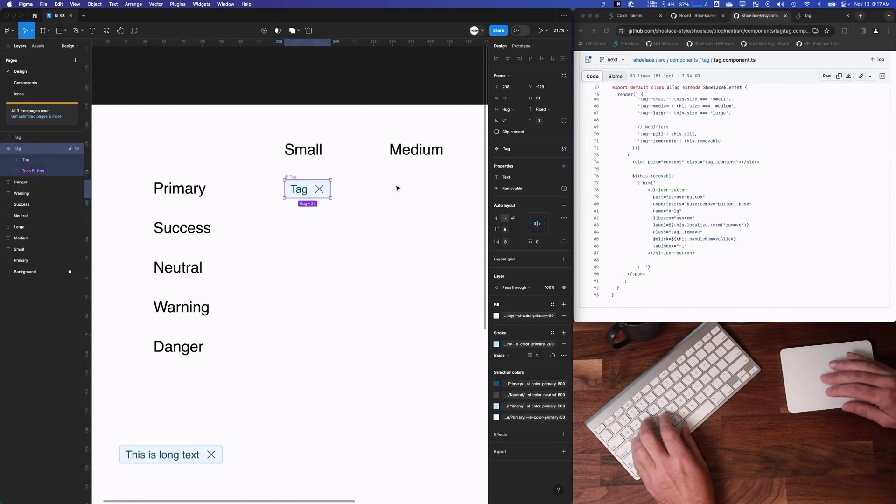
pyautogui.click(31, 173)
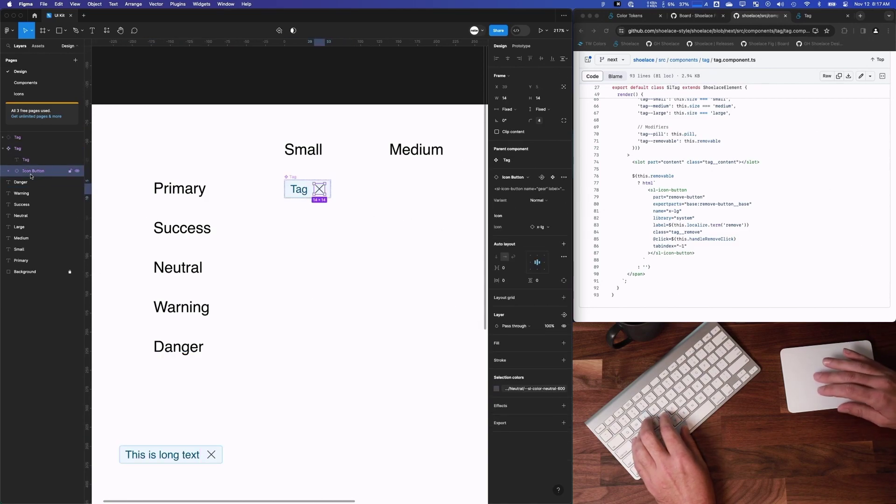
pyautogui.click(564, 316)
pyautogui.click(535, 335)
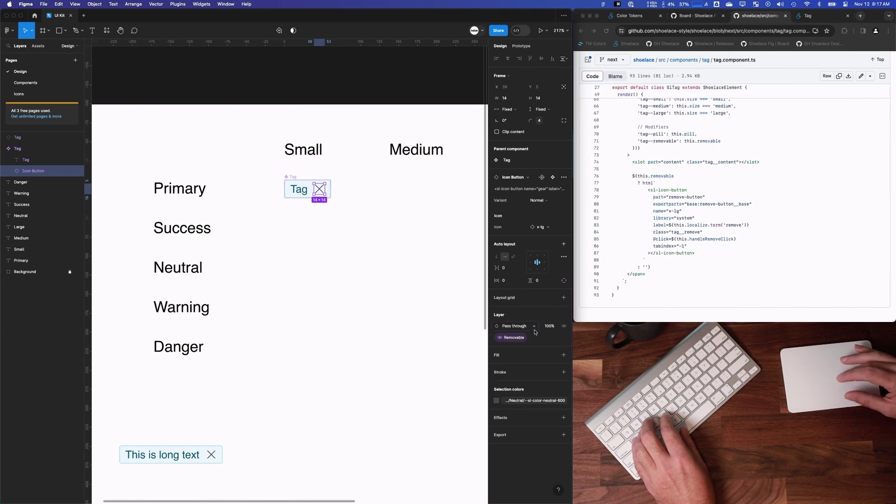
# Test the Removable property on the "This is long text" instance by switching it off and back on
pyautogui.click(292, 317)
pyautogui.click(178, 455)
pyautogui.click(534, 171)
pyautogui.click(534, 171)
pyautogui.click(535, 170)
pyautogui.click(423, 318)
pyautogui.click(206, 463)
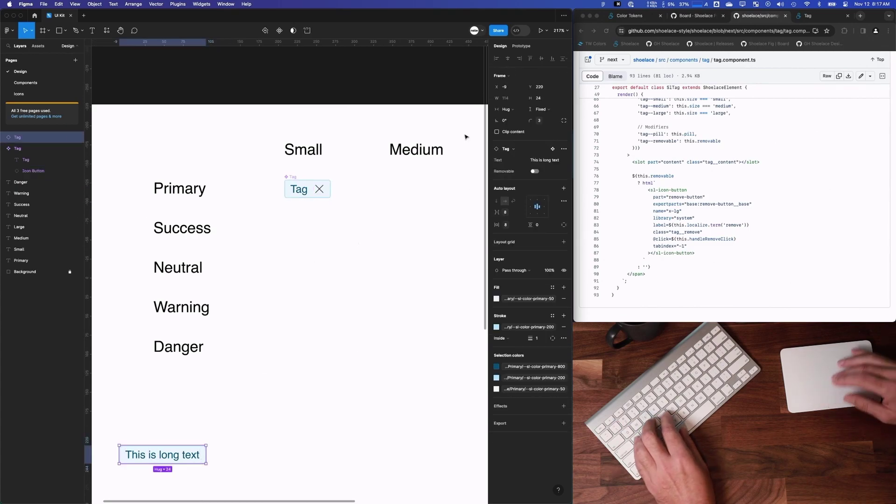
pyautogui.click(535, 172)
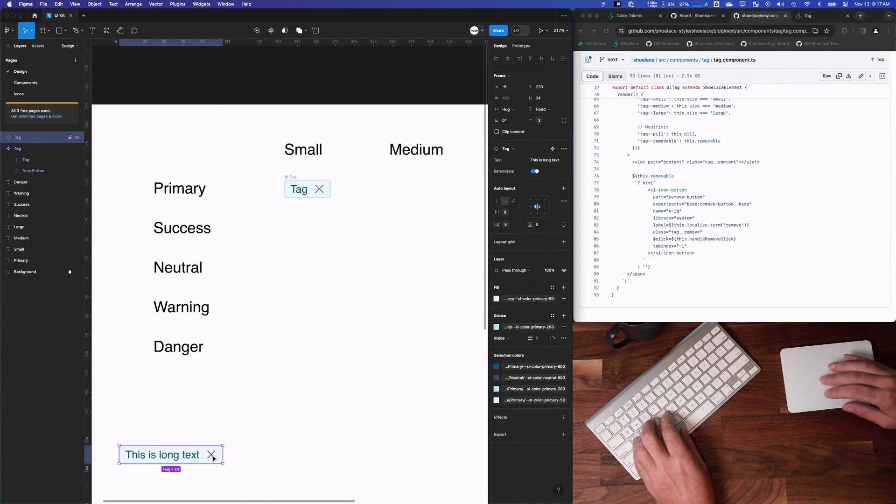
# Undo the alignment change on the long-text instance and left-align the auto layout content of the main Tag component instead
pyautogui.hscroll(-1, 249, 362)
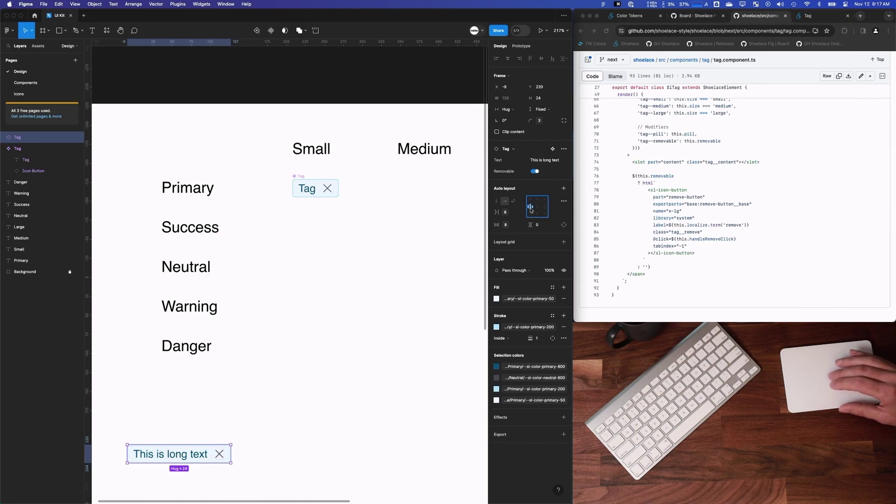
pyautogui.press('super+z')
pyautogui.press('super+z')
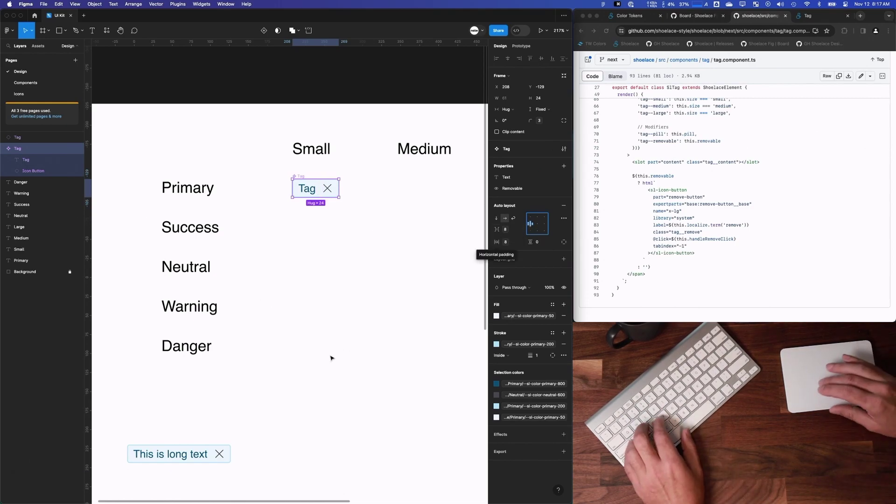
pyautogui.click(392, 356)
# Try Removable switched off on the left-aligned long-text instance, and undo the test
pyautogui.click(204, 457)
pyautogui.click(535, 171)
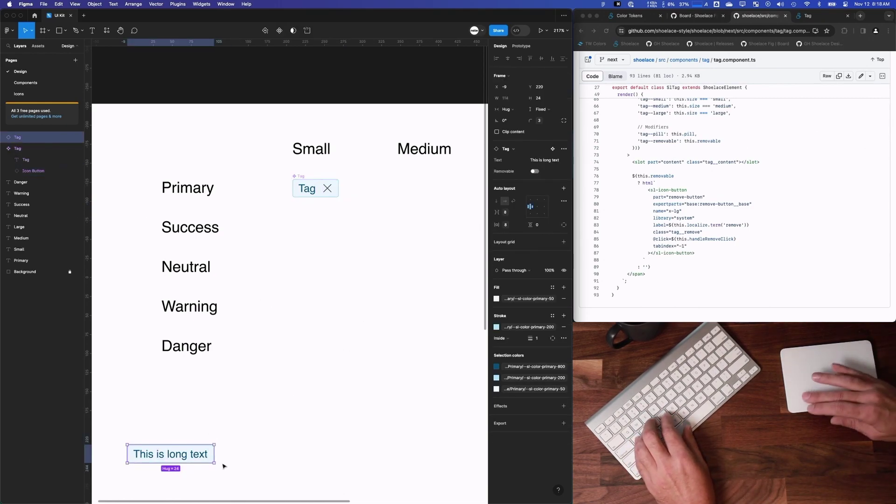
pyautogui.press('super+z')
pyautogui.press('super+z')
pyautogui.press('super+z')
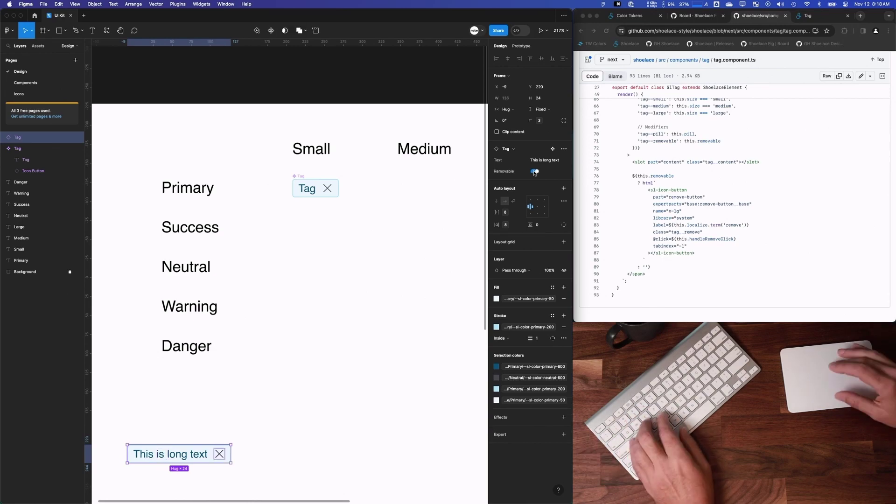
pyautogui.click(340, 276)
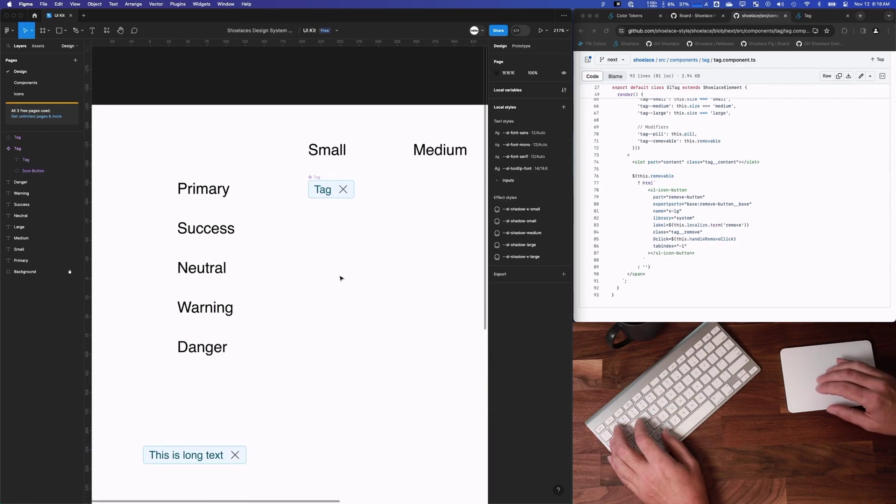
# Open the removable tags example from the Shoelace Tag documentation in CodePen
pyautogui.scroll(5, 675, 129)
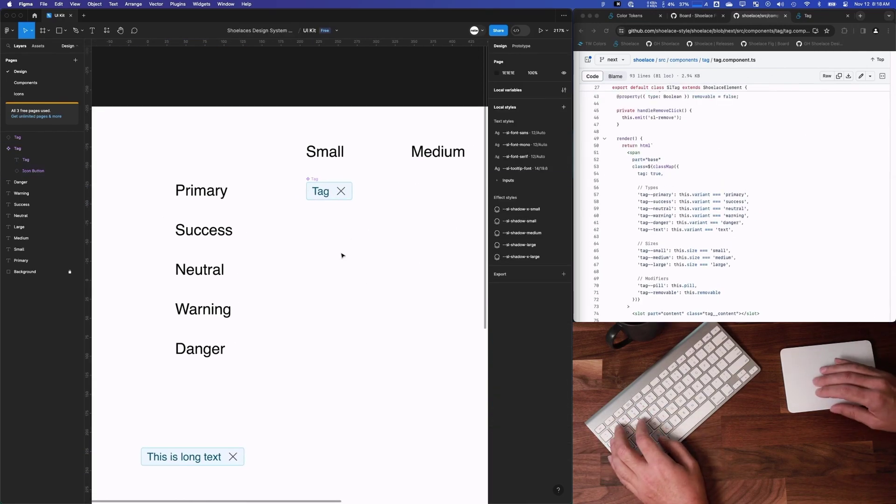
pyautogui.hscroll(3, 344, 254)
pyautogui.hotkey('ctrl', 'Tab')
pyautogui.scroll(-1, 652, 208)
pyautogui.scroll(4, 651, 208)
pyautogui.scroll(-3, 652, 209)
pyautogui.scroll(-3, 652, 209)
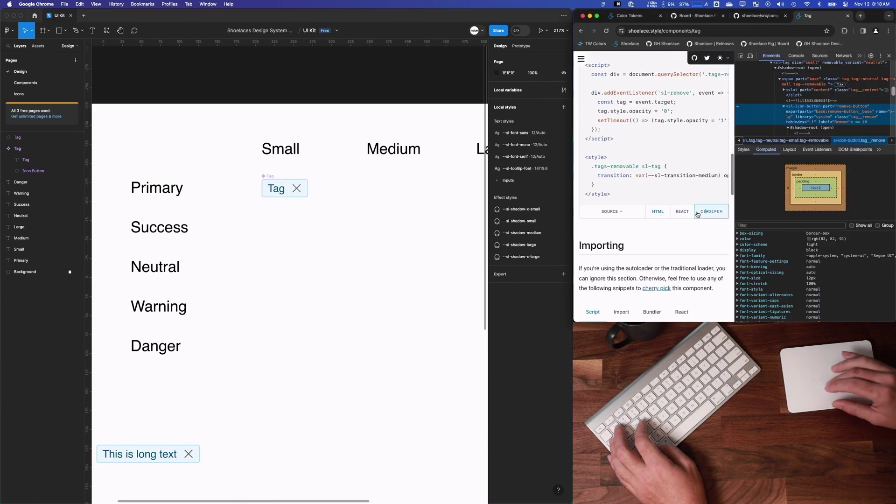
pyautogui.click(682, 211)
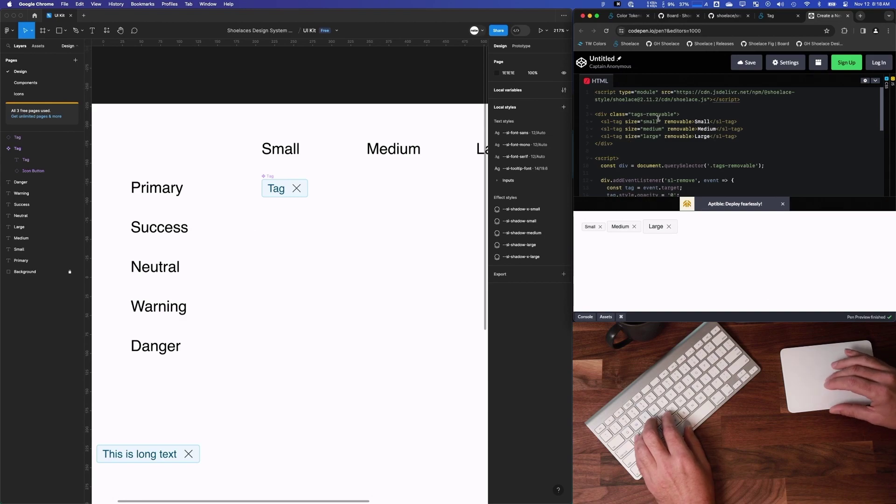
# Copy variant="primary" from the Tag documentation's first example into the small removable tag's markup in CodePen
pyautogui.click(772, 16)
pyautogui.scroll(10, 649, 140)
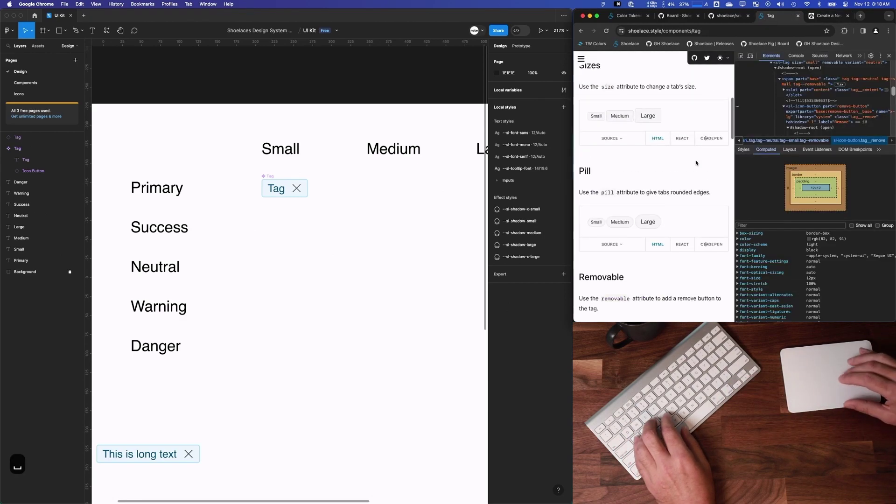
pyautogui.scroll(8, 648, 63)
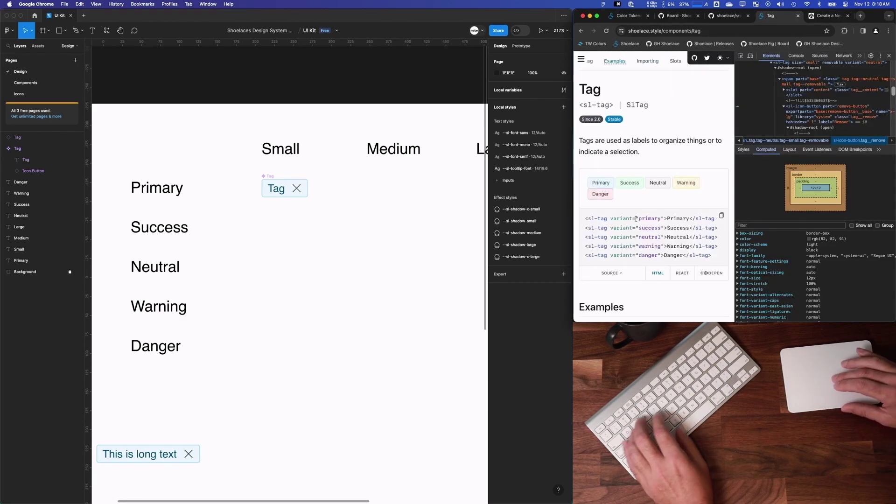
pyautogui.click(827, 15)
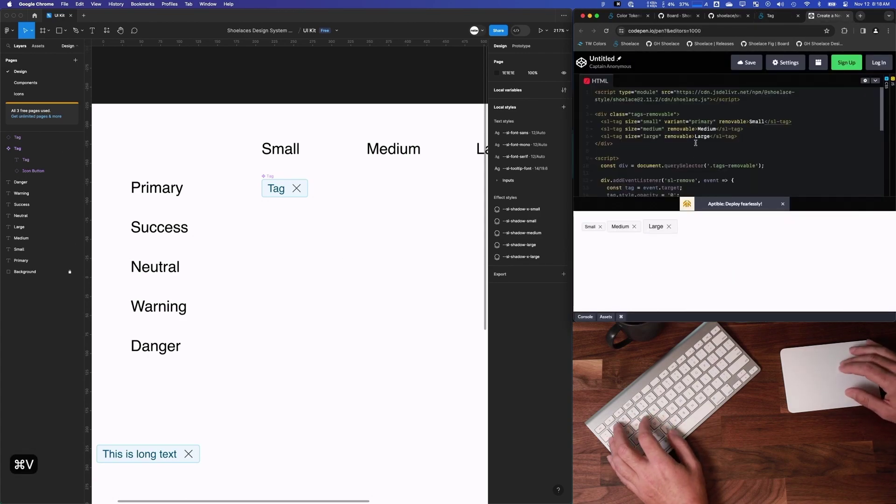
# Try duplicating the small Tag into the Success row in Figma, and undo the duplication
pyautogui.click(279, 196)
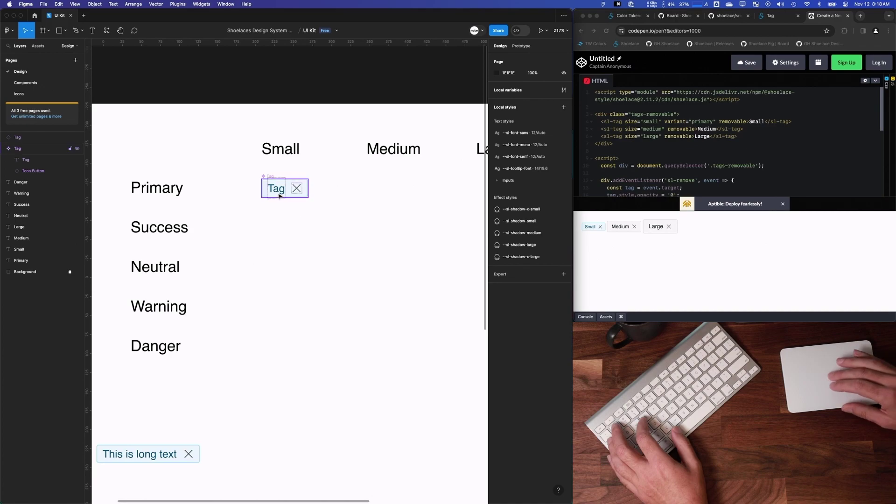
pyautogui.click(277, 186)
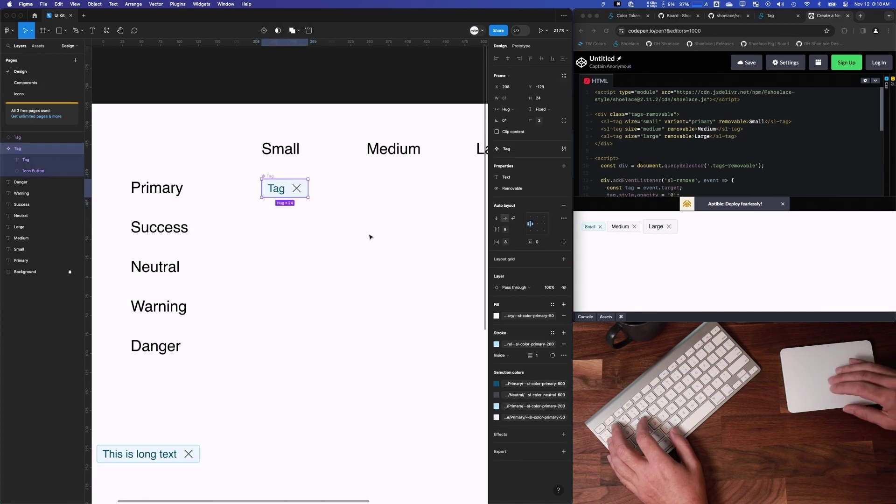
pyautogui.hscroll(2, 371, 237)
pyautogui.moveTo(280, 195); pyautogui.dragTo(280, 237)
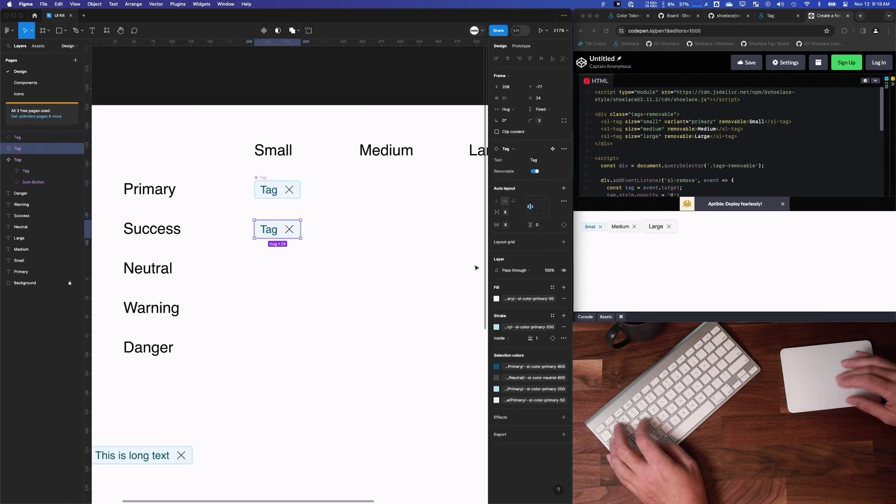
pyautogui.click(275, 310)
pyautogui.scroll(4, 268, 237)
pyautogui.press('super+z')
pyautogui.press('super+z')
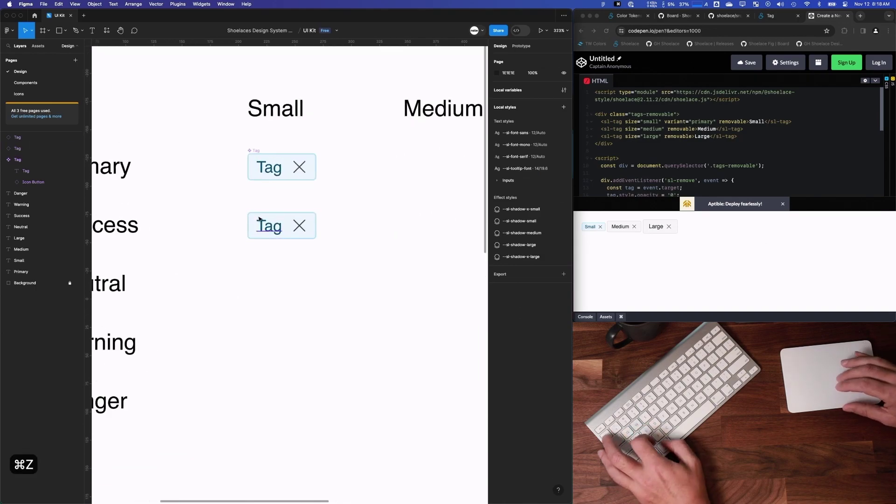
# Add a second variant to the Tag component, rename the variant property to Variant and set the new variant's value to Success
pyautogui.click(264, 31)
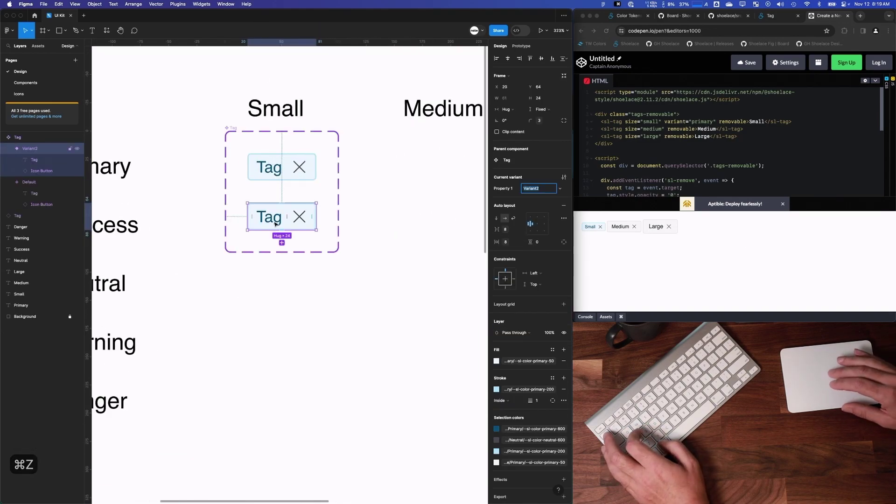
pyautogui.scroll(-5, 301, 228)
pyautogui.hotkey('shift', 'Tab')
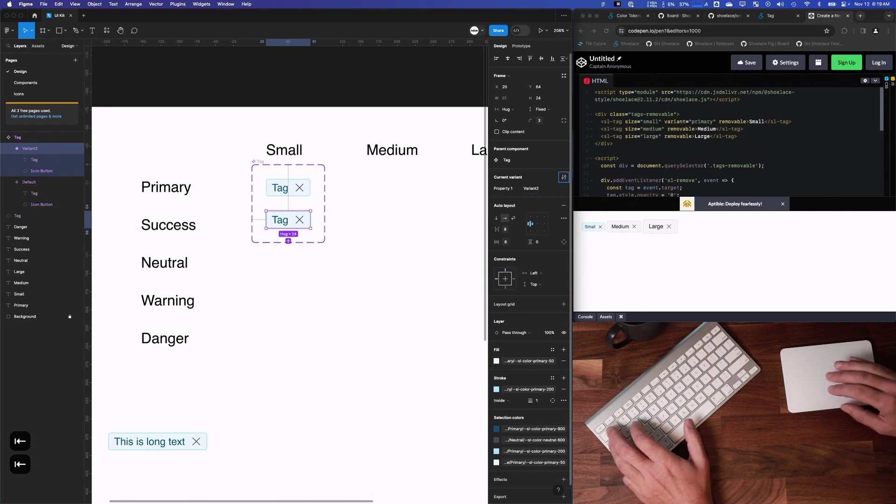
pyautogui.click(503, 191)
pyautogui.write('Variant')
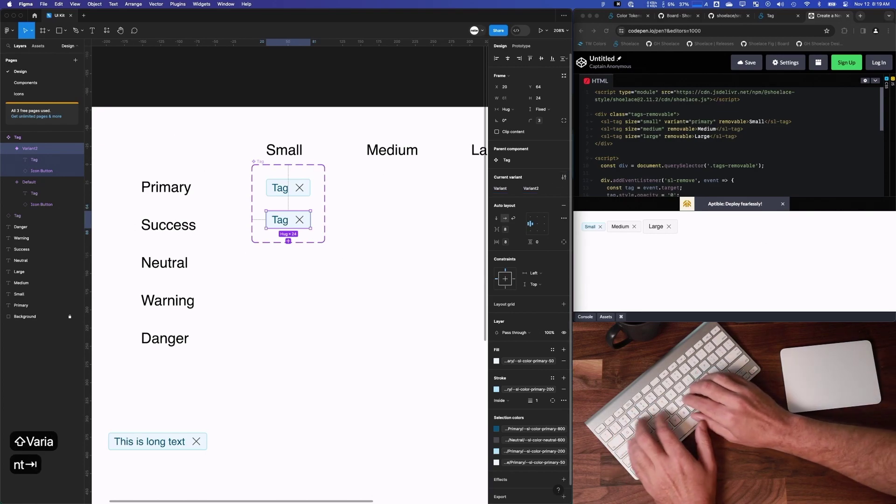
pyautogui.press('Tab')
pyautogui.write('Success')
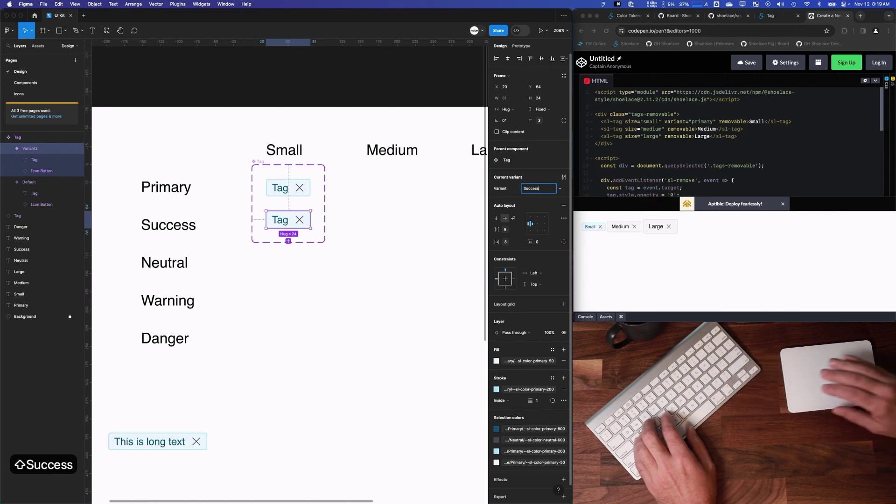
pyautogui.press('Return')
# Add a Size variant property with the value Small to the Tag component set and rename the Default variant to Primary
pyautogui.click(565, 178)
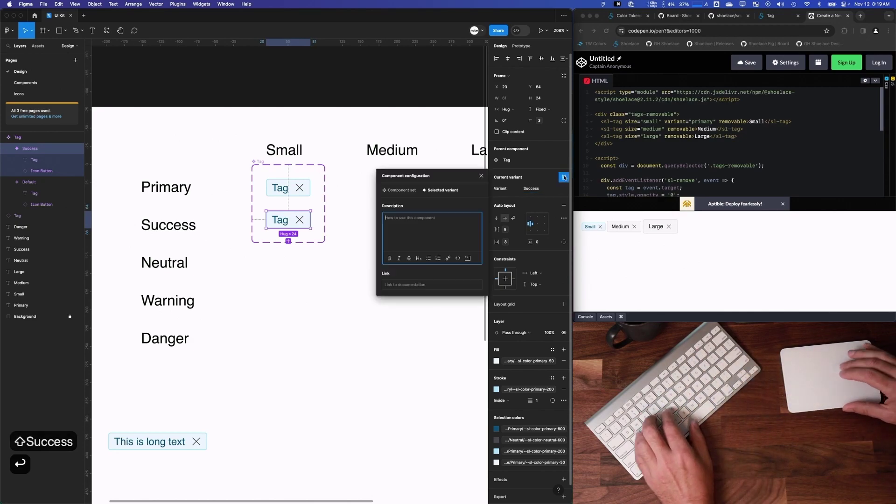
pyautogui.click(540, 164)
pyautogui.click(322, 173)
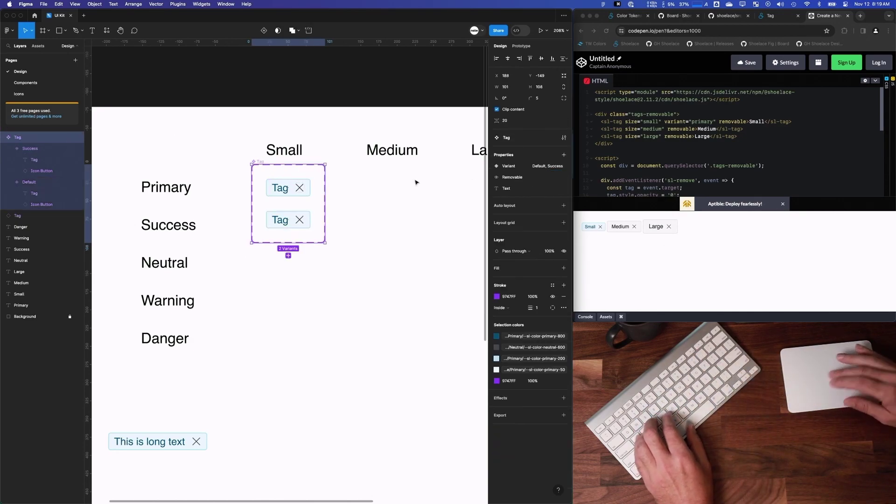
pyautogui.click(564, 156)
pyautogui.click(514, 176)
pyautogui.write('Size')
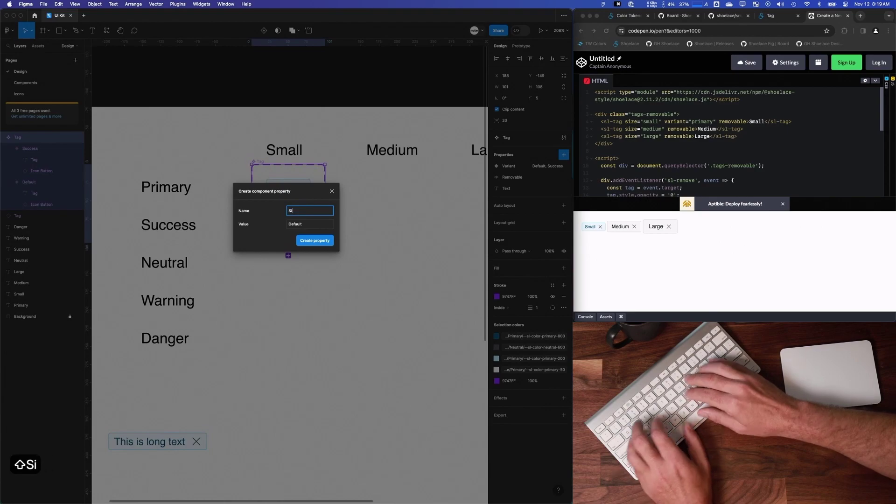
pyautogui.write('Small')
pyautogui.press('Return')
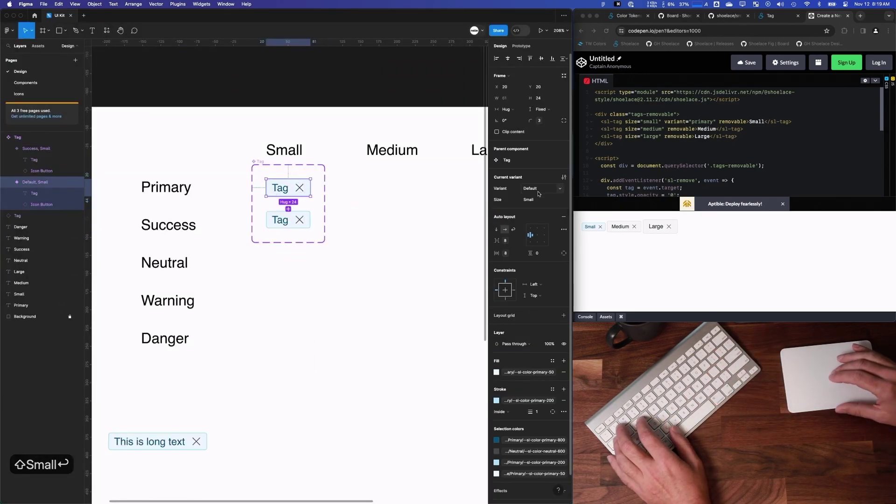
pyautogui.write('Primary')
pyautogui.press('Return')
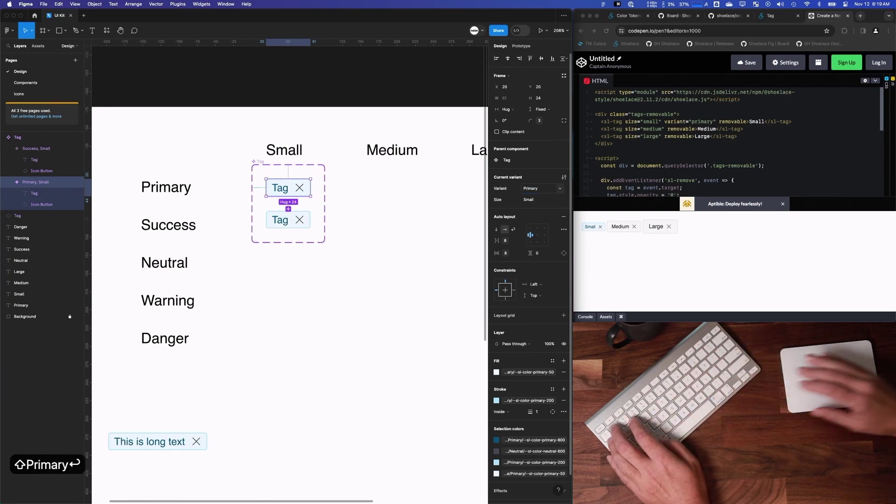
# Add three more Small variants to the Tag component set beneath the Success variant
pyautogui.click(257, 268)
pyautogui.click(282, 220)
pyautogui.click(288, 241)
pyautogui.click(288, 273)
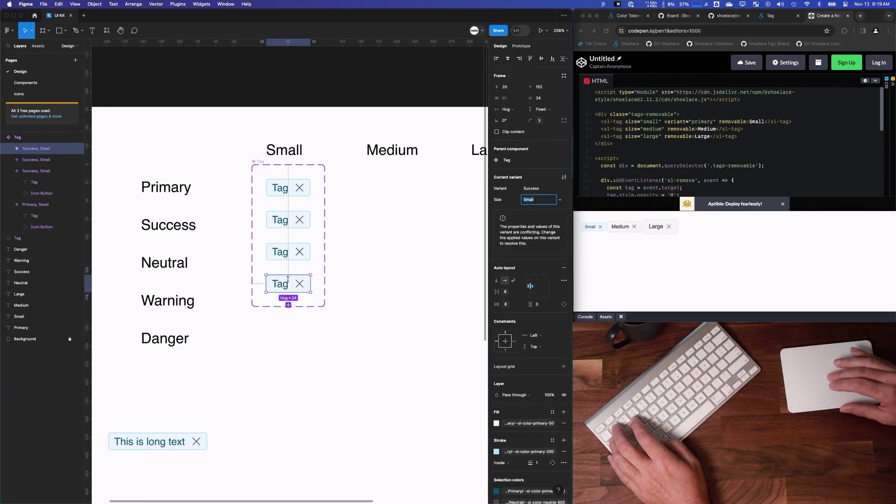
pyautogui.click(288, 305)
# Set the Variant property of the three new Tag variants to Neutral, Warning and Danger, from top to bottom
pyautogui.click(289, 253)
pyautogui.write('Neutral')
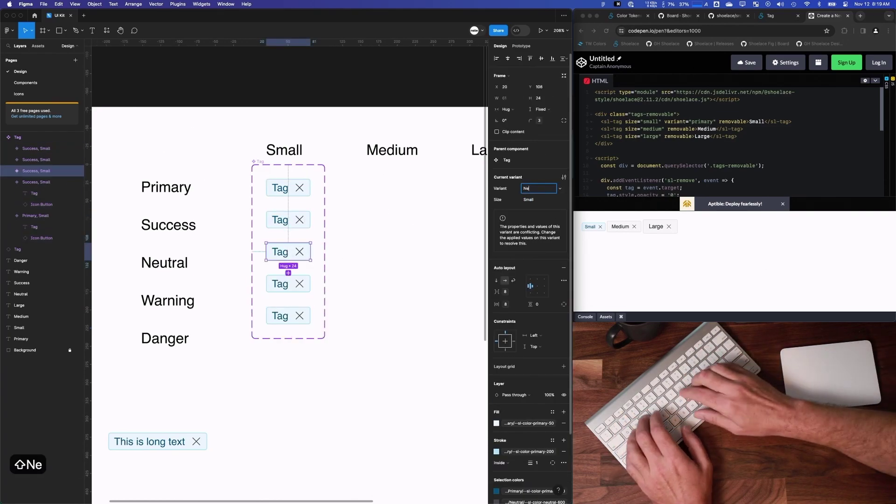
pyautogui.click(308, 285)
pyautogui.click(531, 188)
pyautogui.write('Warning')
pyautogui.click(305, 317)
pyautogui.click(530, 189)
pyautogui.write('Danger')
pyautogui.press('Return')
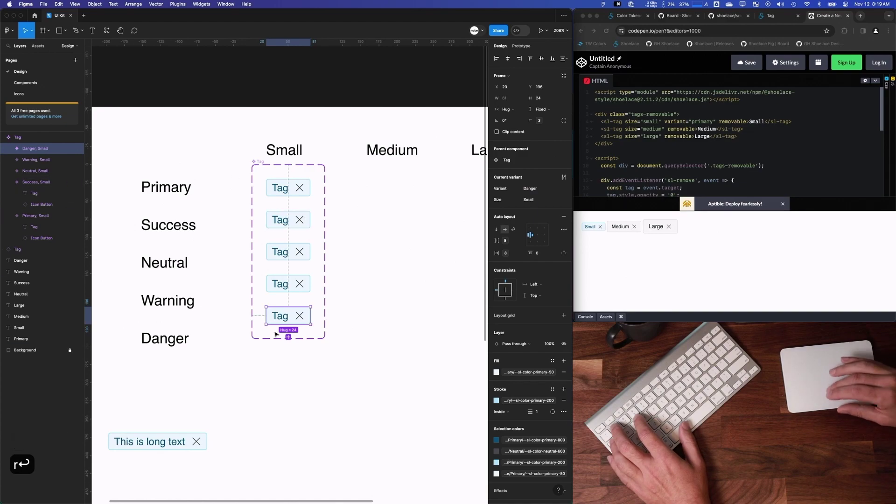
# Switch to Chrome and compare the variant types in tag.component.ts with those in the Tag documentation
pyautogui.click(777, 16)
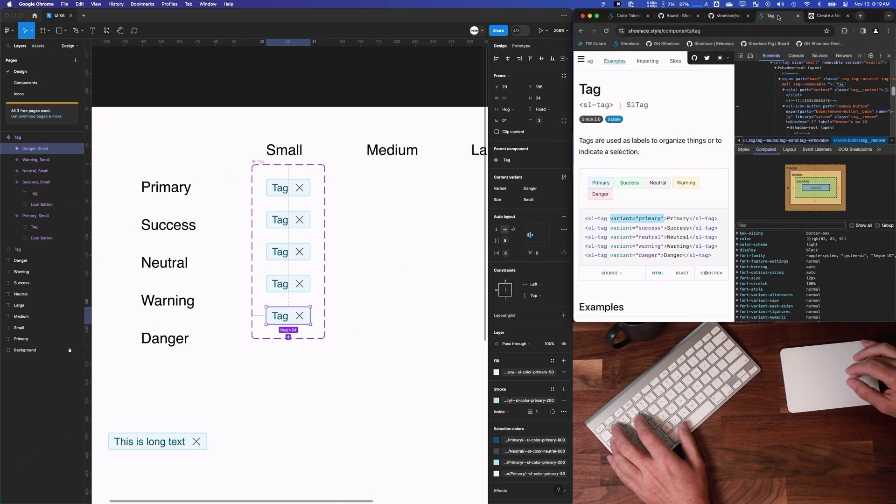
pyautogui.click(713, 15)
pyautogui.scroll(-5, 648, 202)
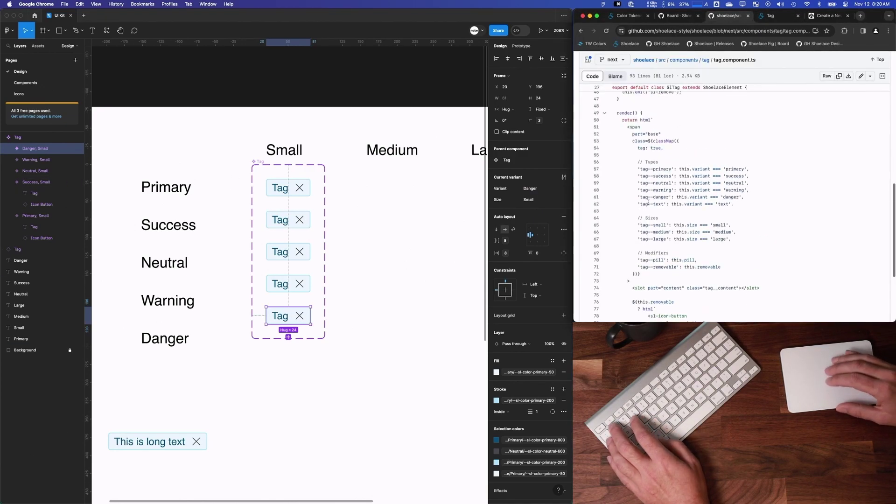
pyautogui.click(768, 205)
pyautogui.click(761, 18)
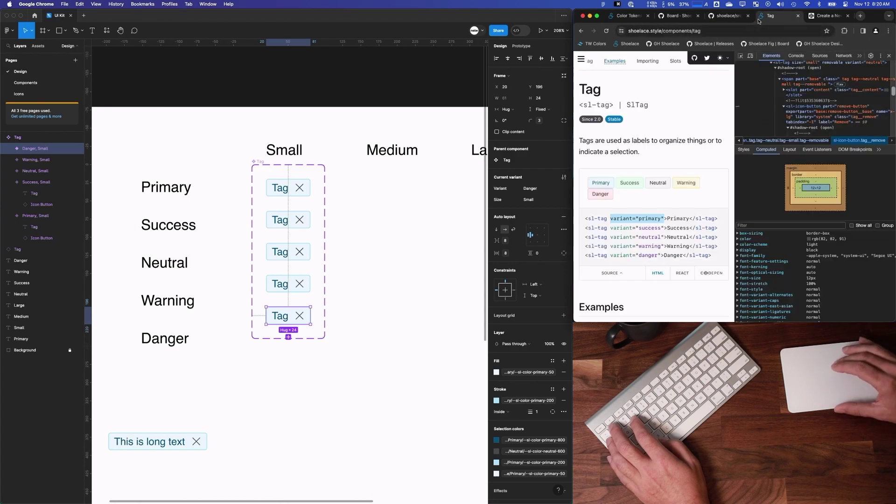
pyautogui.scroll(-3, 649, 194)
# Change the small removable tag's variant to "text" in the CodePen markup
pyautogui.hotkey('ctrl', 'Tab')
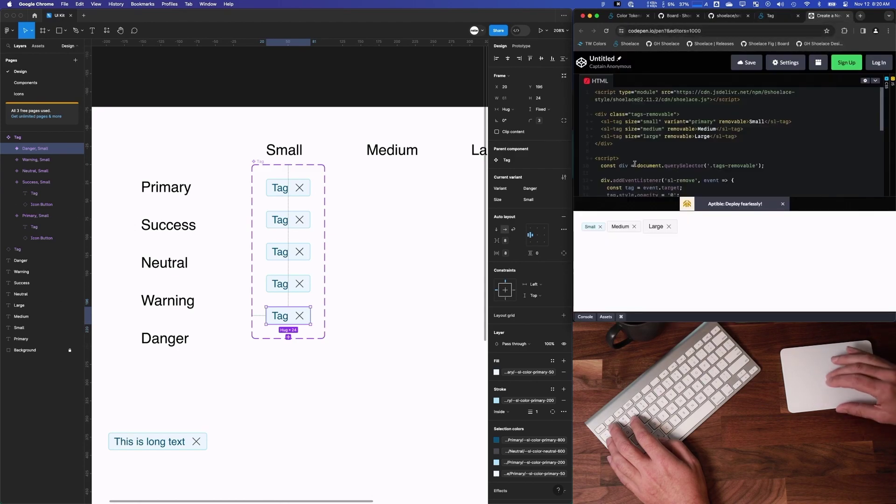
pyautogui.doubleClick(703, 121)
pyautogui.write('test')
pyautogui.press('BackSpace')
pyautogui.press('BackSpace')
pyautogui.write('xt')
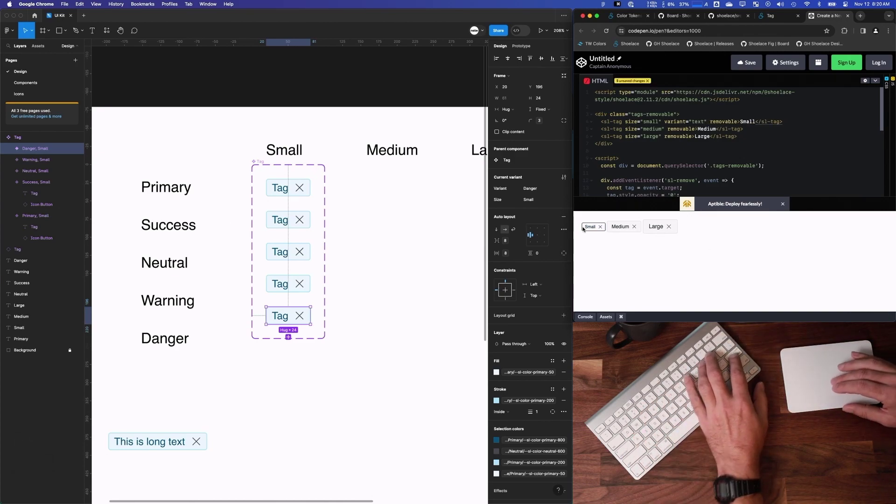
# Open tag.styles.ts in the Shoelace GitHub source and examine the color tokens of the variant modifiers
pyautogui.hotkey('ctrl', 'shift', 'Tab')
pyautogui.hotkey('ctrl', 'shift', 'Tab')
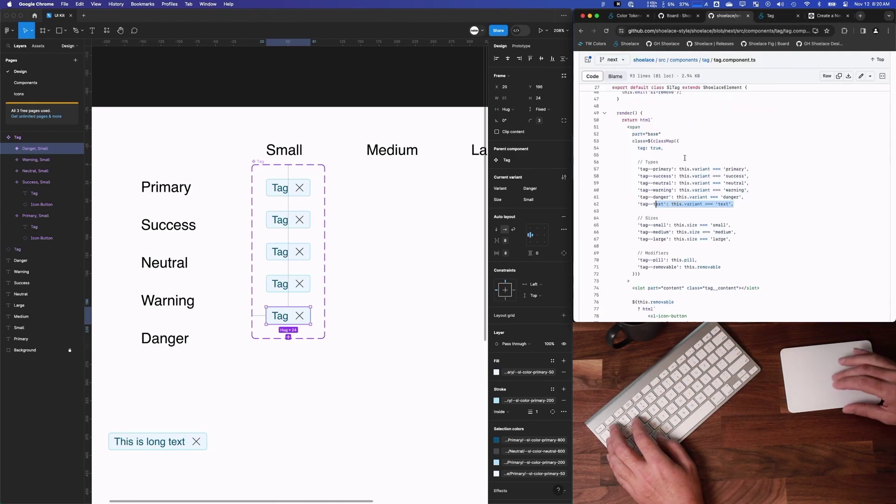
pyautogui.scroll(5, 685, 161)
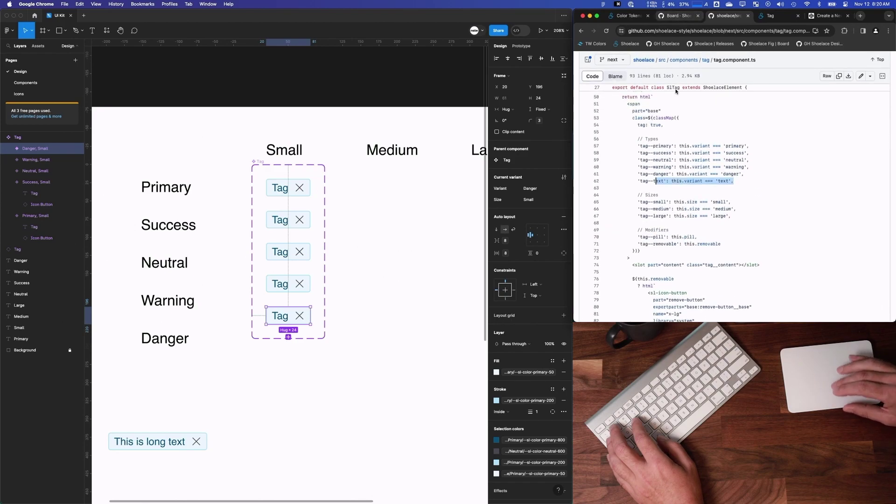
pyautogui.click(703, 61)
pyautogui.click(607, 168)
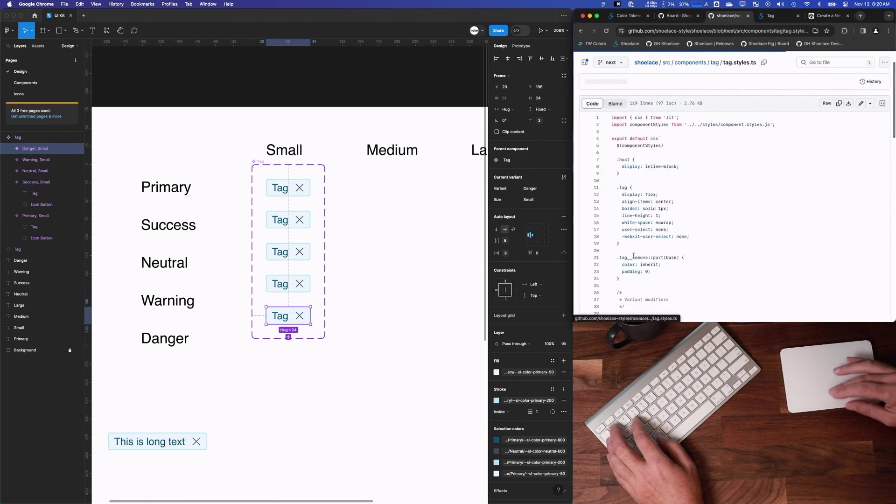
pyautogui.scroll(-5, 707, 201)
pyautogui.scroll(-10, 647, 190)
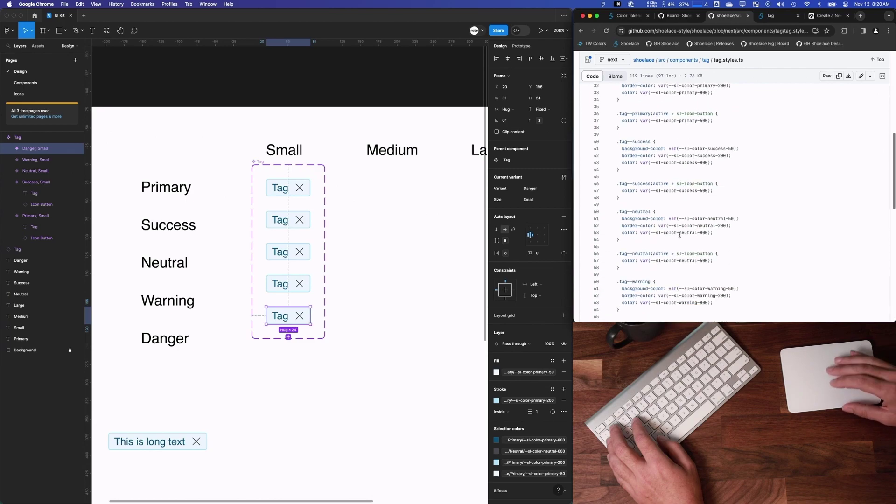
pyautogui.scroll(10, 680, 235)
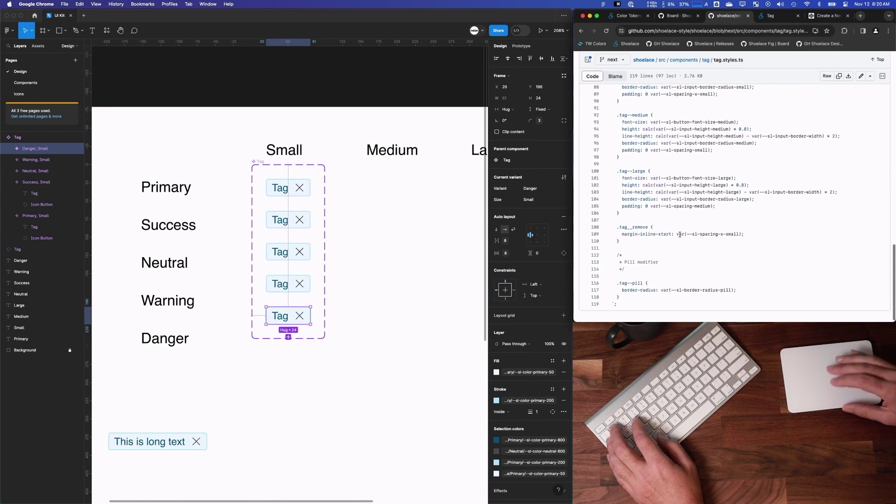
pyautogui.scroll(-2, 673, 224)
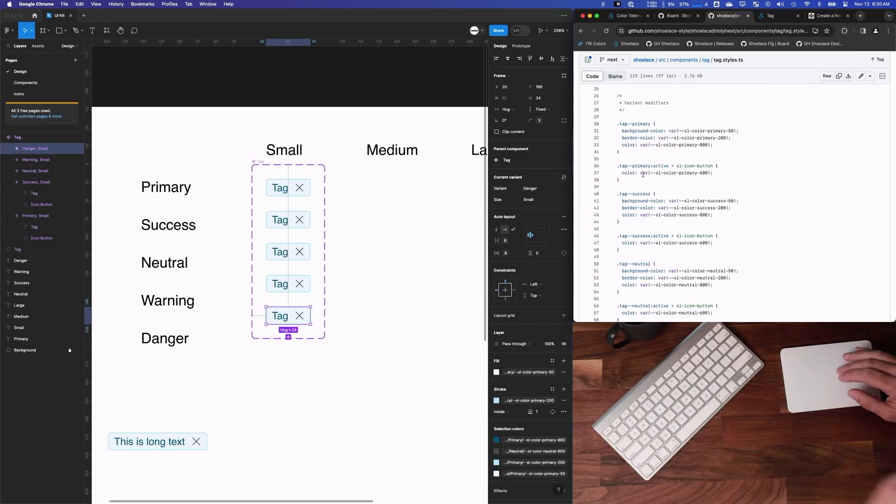
pyautogui.scroll(-1, 654, 176)
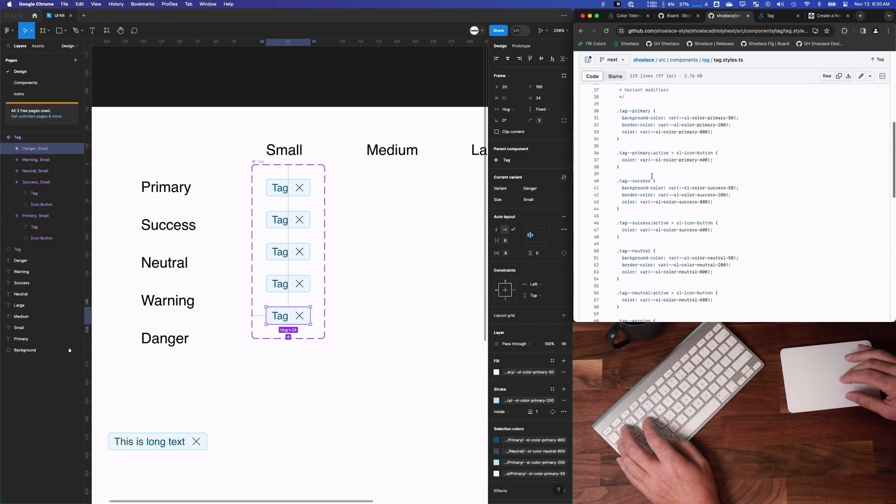
# Set the text fill of the Success Tag variant in Figma to --sl-color-success-800
pyautogui.click(313, 220)
pyautogui.click(282, 224)
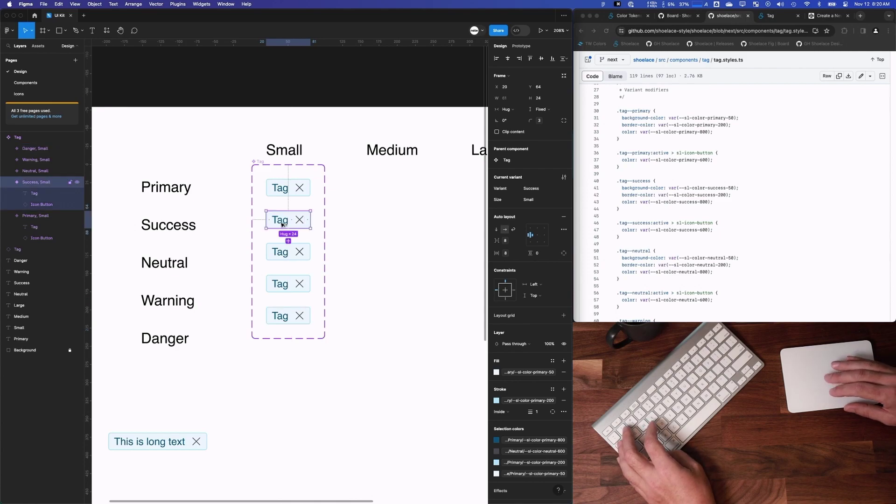
pyautogui.click(283, 225)
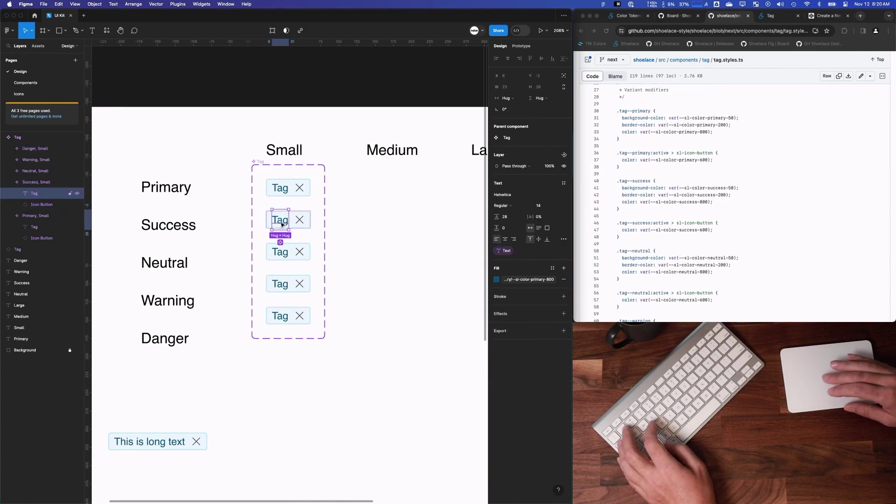
pyautogui.click(497, 279)
pyautogui.write('success')
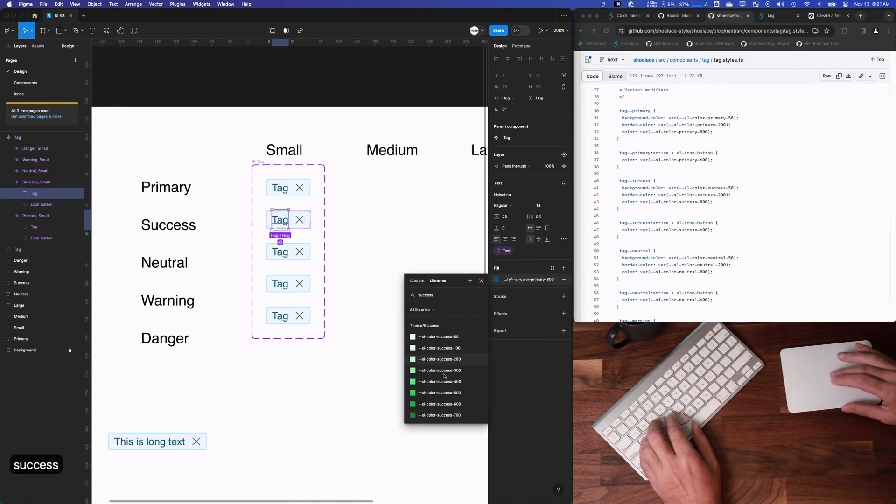
pyautogui.click(447, 408)
pyautogui.press('Escape')
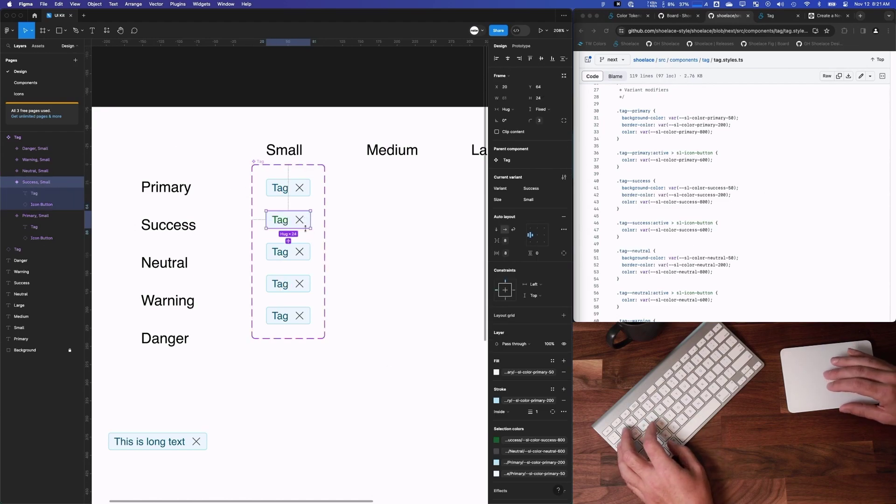
# Set the Success variant's background fill to --sl-color-success-50 and its stroke to --sl-color-success-200
pyautogui.scroll(-2, 557, 348)
pyautogui.click(497, 343)
pyautogui.write('succes')
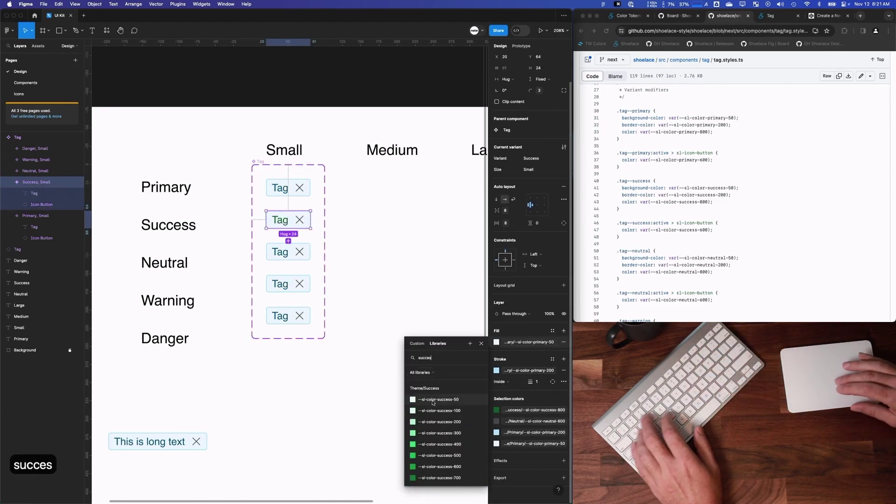
pyautogui.click(433, 400)
pyautogui.click(497, 370)
pyautogui.write('succ')
pyautogui.click(447, 434)
pyautogui.click(408, 346)
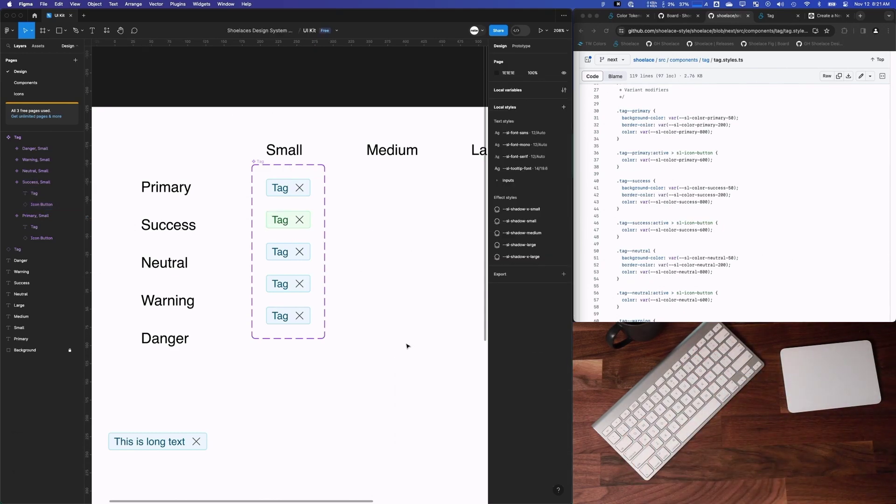
# Set the Neutral variant's background fill to --sl-color-neutral-50 and its stroke to --sl-color-neutral-200
pyautogui.click(293, 261)
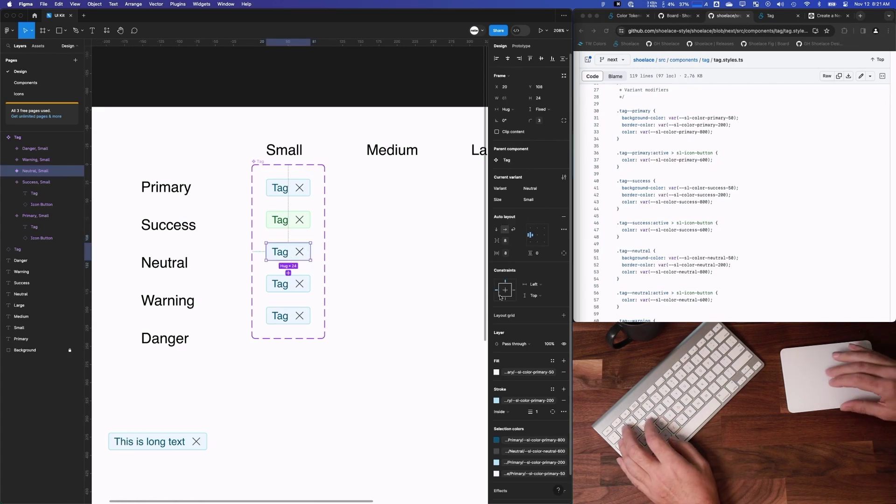
pyautogui.click(497, 372)
pyautogui.write('neut')
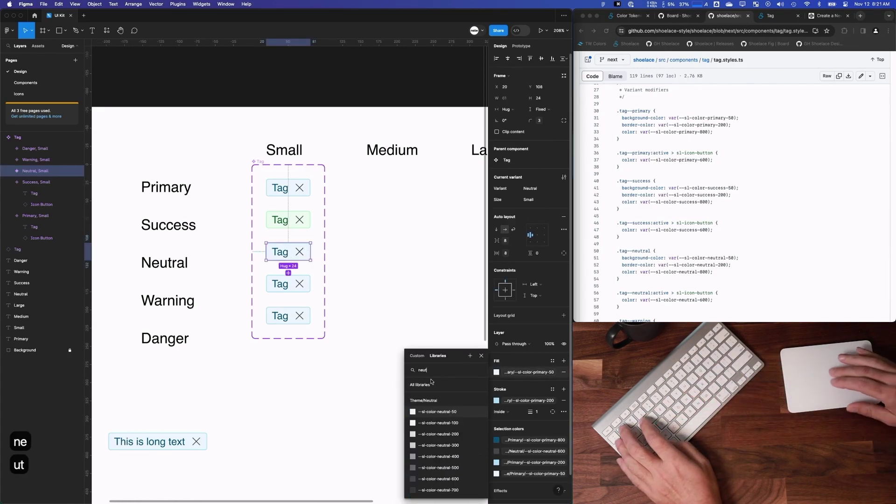
pyautogui.click(427, 413)
pyautogui.click(497, 400)
pyautogui.write('neut')
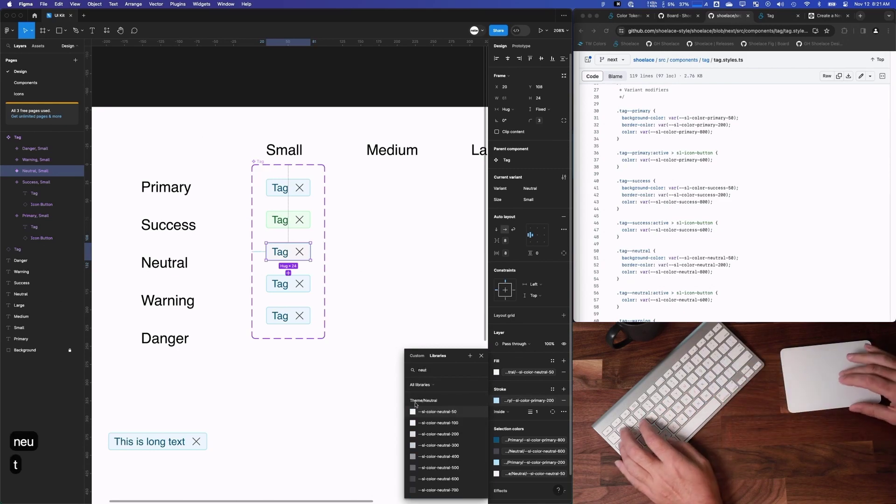
pyautogui.click(437, 434)
# Set the Warning variant's background fill to --sl-color-warning-50 and its stroke to --sl-color-warning-200
pyautogui.click(293, 280)
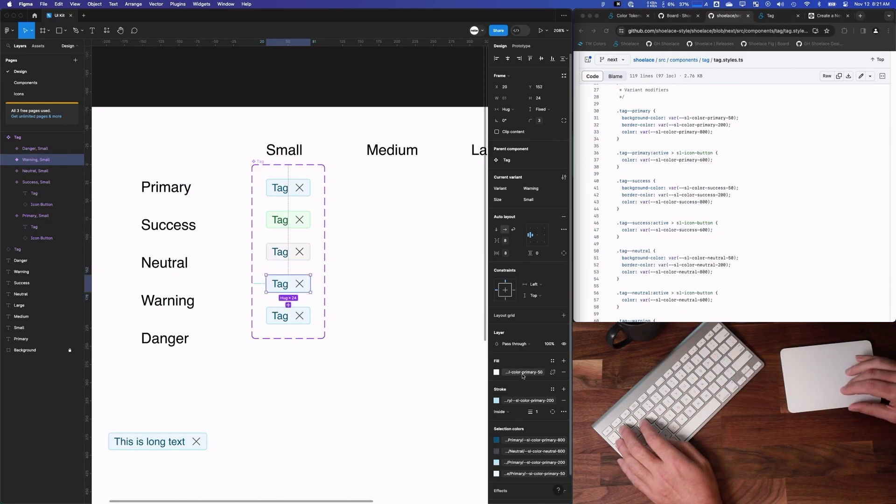
pyautogui.click(497, 372)
pyautogui.write('warn')
pyautogui.click(455, 412)
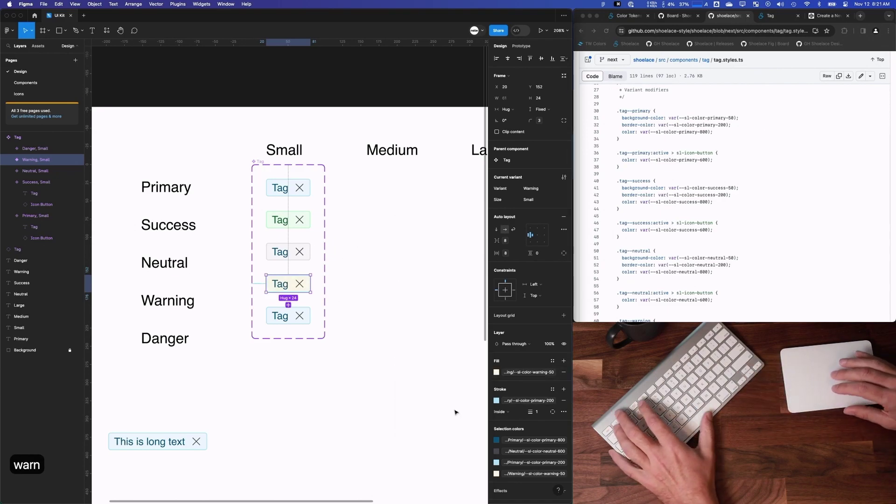
pyautogui.click(497, 400)
pyautogui.write('warn')
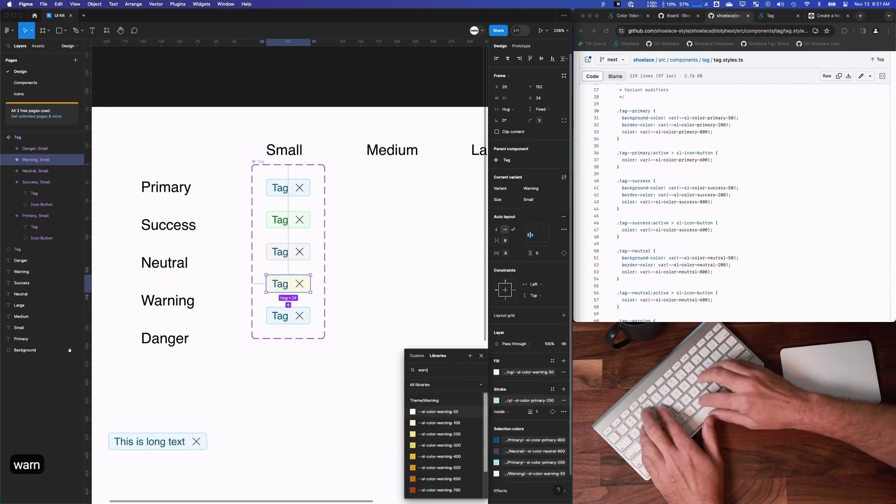
pyautogui.click(439, 434)
# Set the Danger variant's background fill to --sl-color-danger-50 and its stroke to --sl-color-danger-200
pyautogui.click(305, 323)
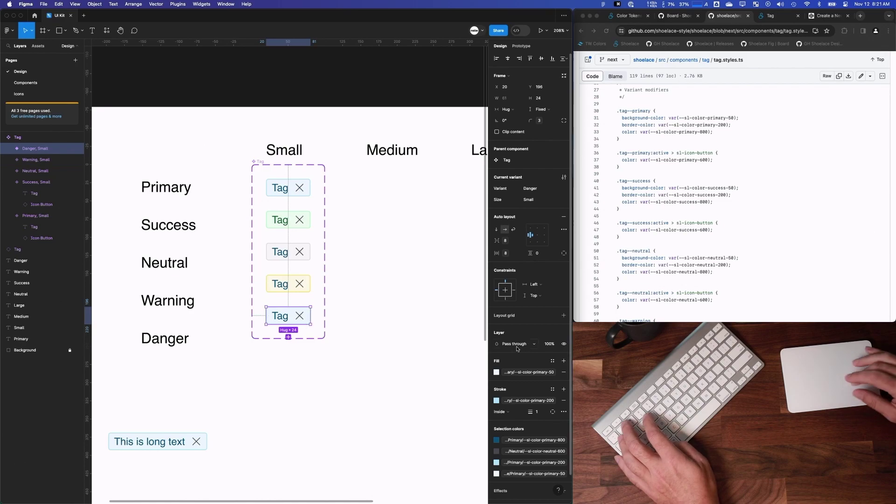
pyautogui.click(510, 372)
pyautogui.write('dang')
pyautogui.click(438, 413)
pyautogui.click(520, 400)
pyautogui.write('dan')
pyautogui.click(439, 435)
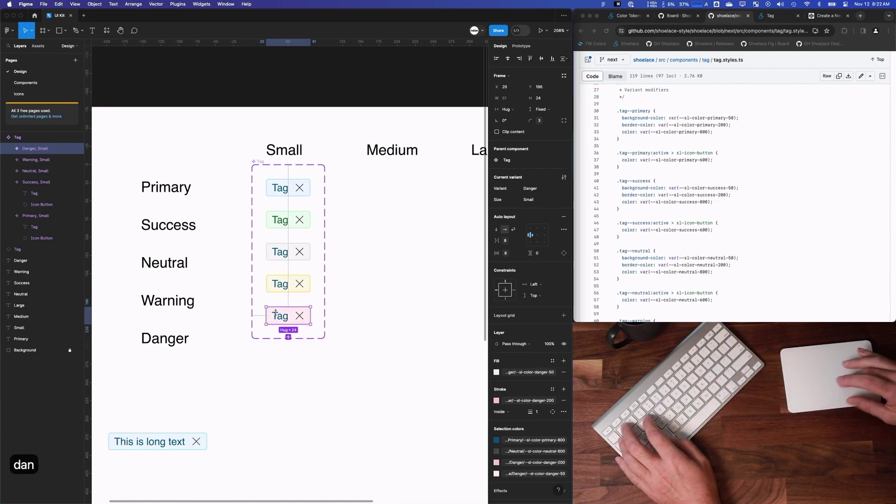
# Set the text fill of the Neutral Tag variant to --sl-color-neutral-800
pyautogui.scroll(1, 272, 279)
pyautogui.doubleClick(281, 263)
pyautogui.click(510, 279)
pyautogui.write('neu')
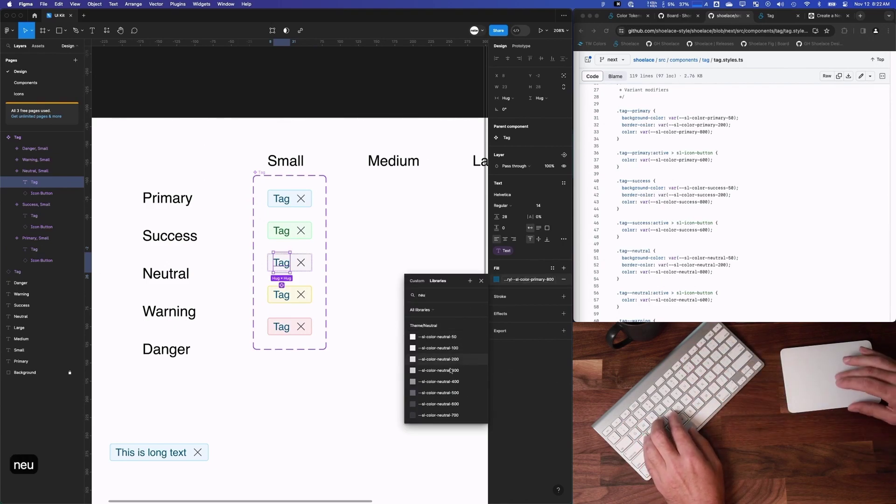
pyautogui.scroll(-1, 451, 402)
pyautogui.click(451, 413)
# Set the text fill of the Warning Tag variant to --sl-color-warning-800
pyautogui.click(300, 294)
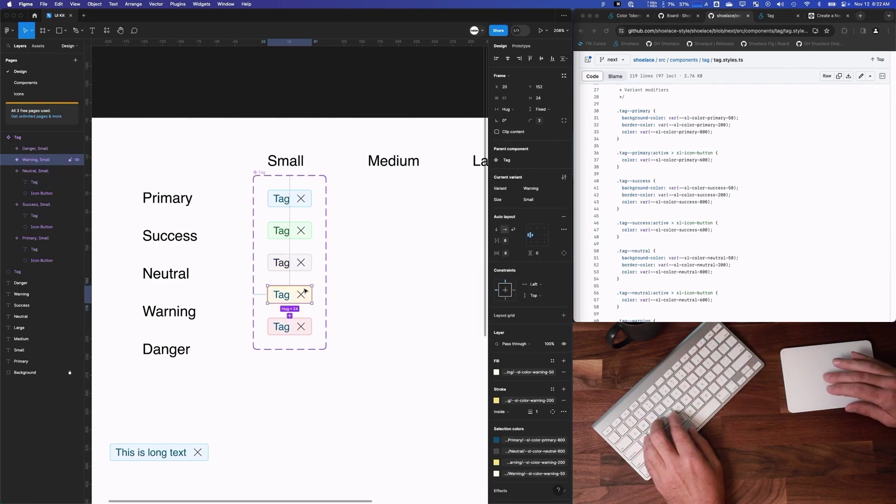
pyautogui.doubleClick(280, 295)
pyautogui.click(510, 279)
pyautogui.write('warn')
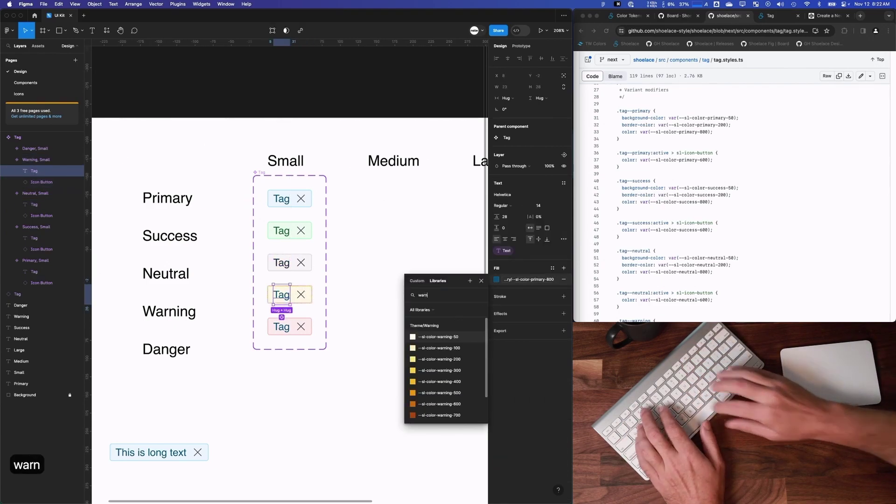
pyautogui.click(447, 392)
# Set the text fill of the Danger Tag variant to --sl-color-danger-800 and deselect it
pyautogui.doubleClick(282, 327)
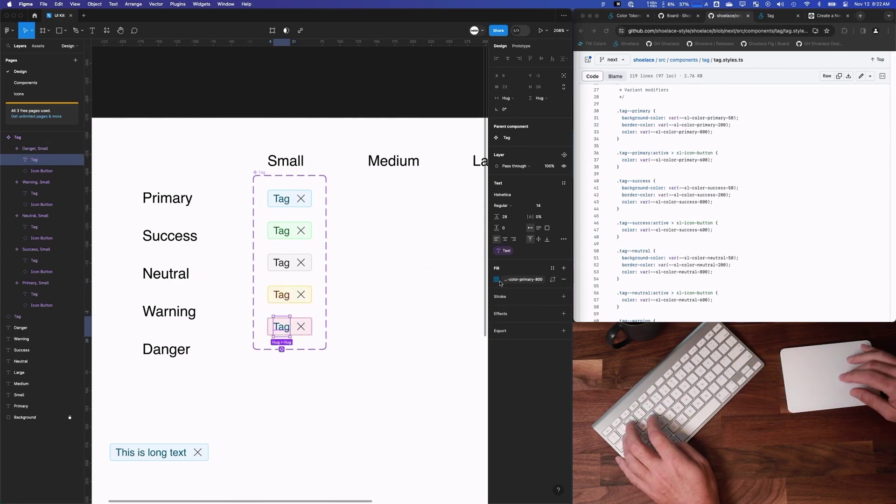
pyautogui.click(514, 279)
pyautogui.write('dan')
pyautogui.click(449, 394)
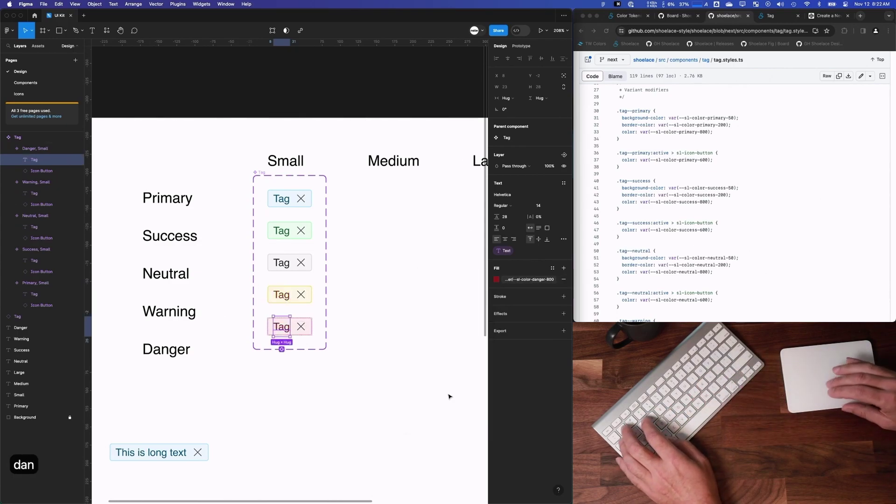
pyautogui.click(439, 397)
pyautogui.hscroll(-2, 438, 397)
pyautogui.scroll(1, 439, 397)
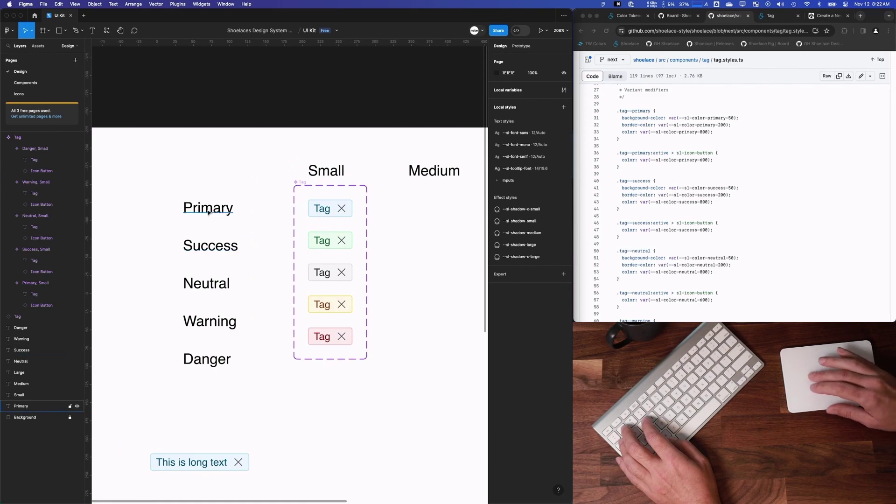
# Move the Primary, Success, Neutral, Warning and Danger labels close to the Tag component set, each aligned with its matching variant row
pyautogui.moveTo(208, 212); pyautogui.dragTo(254, 214)
pyautogui.moveTo(220, 247); pyautogui.dragTo(267, 241)
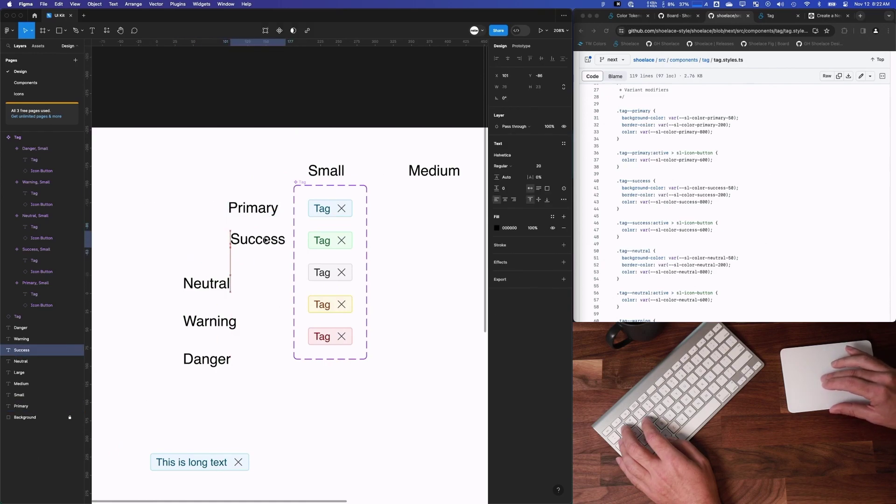
pyautogui.moveTo(199, 270); pyautogui.dragTo(213, 367)
pyautogui.moveTo(216, 289); pyautogui.dragTo(260, 277)
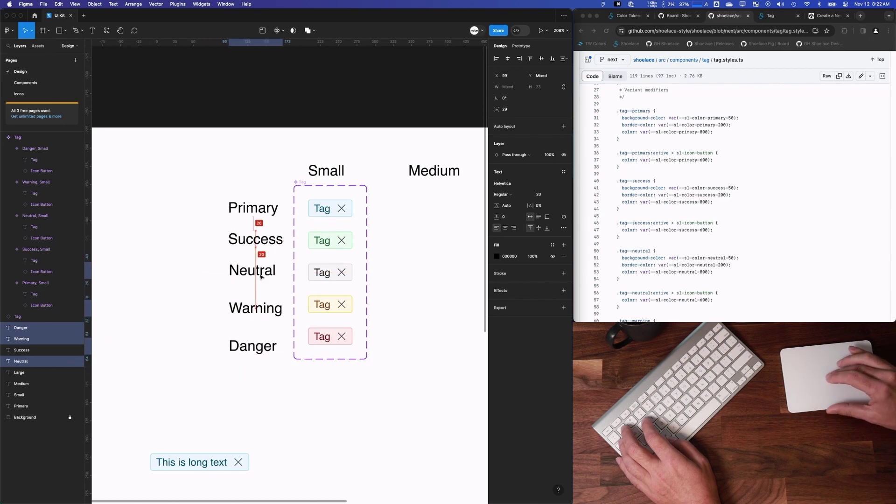
pyautogui.click(263, 309)
pyautogui.moveTo(262, 309); pyautogui.dragTo(263, 305)
pyautogui.moveTo(264, 346); pyautogui.dragTo(264, 339)
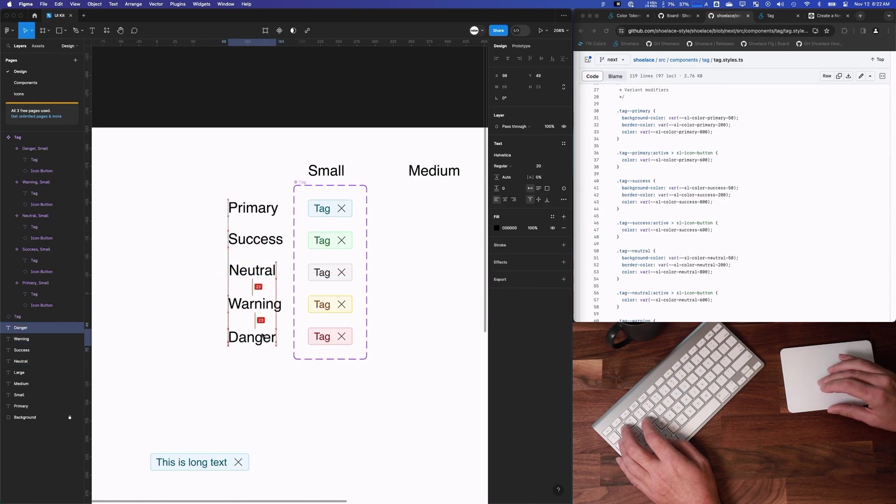
pyautogui.click(268, 379)
# Enlarge the Tag component set to about 415 by 270 so it spans the Small, Medium and Large columns
pyautogui.hscroll(2, 268, 380)
pyautogui.scroll(3, 326, 316)
pyautogui.scroll(-3, 326, 316)
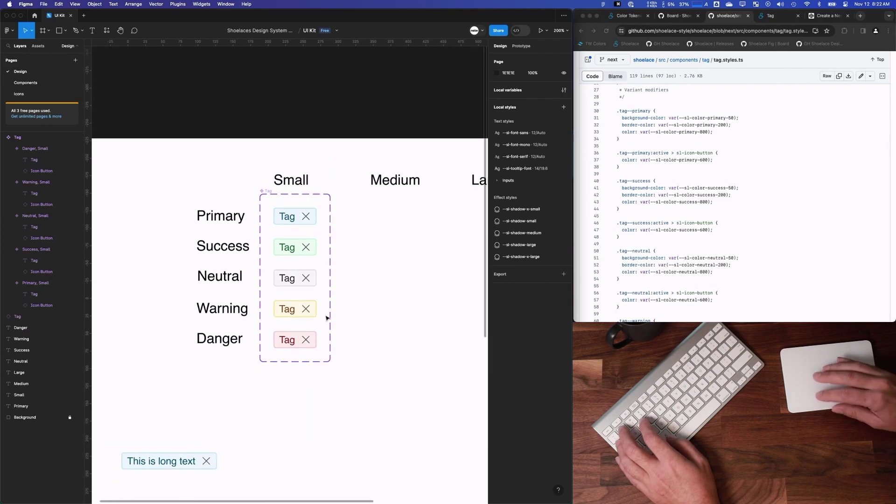
pyautogui.scroll(-3, 326, 316)
pyautogui.click(289, 233)
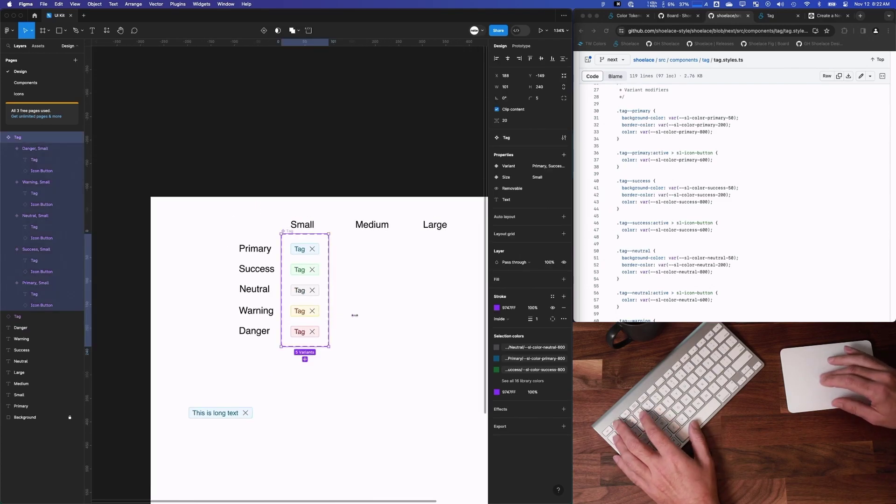
pyautogui.moveTo(339, 315); pyautogui.dragTo(454, 314)
pyautogui.moveTo(454, 348); pyautogui.dragTo(476, 360)
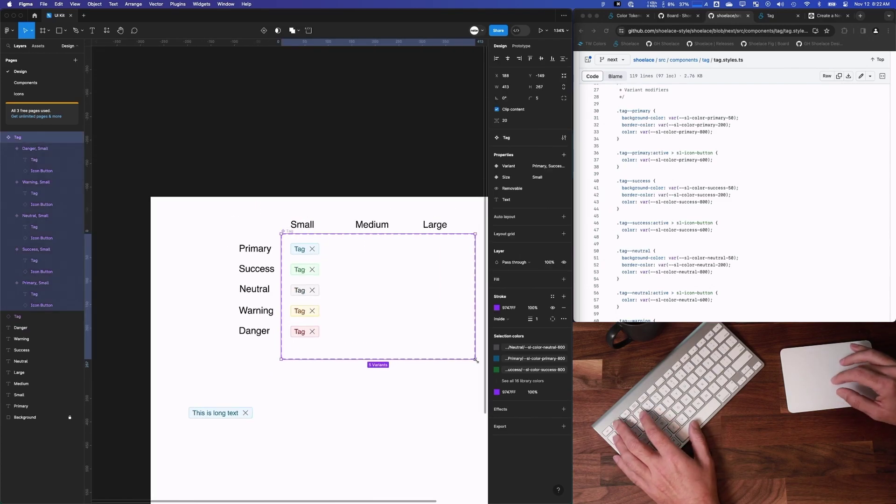
pyautogui.click(366, 313)
# Bring up the Shoelace Tag documentation page and set the long-text Tag instance's variant to Success
pyautogui.click(771, 16)
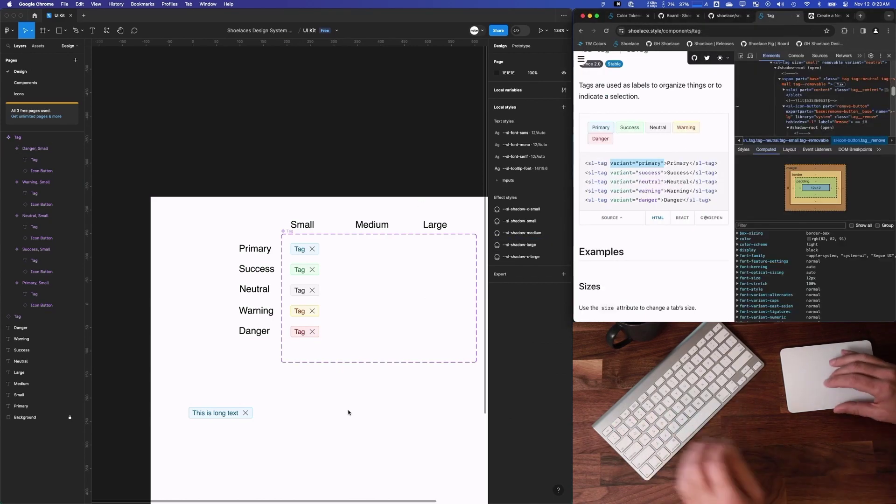
pyautogui.click(281, 413)
pyautogui.click(220, 413)
pyautogui.click(534, 161)
pyautogui.click(519, 171)
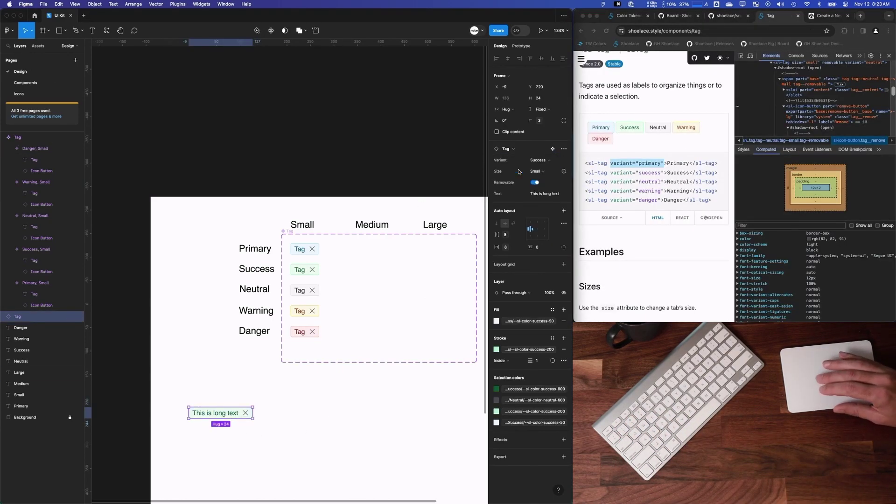
pyautogui.click(535, 183)
pyautogui.click(538, 172)
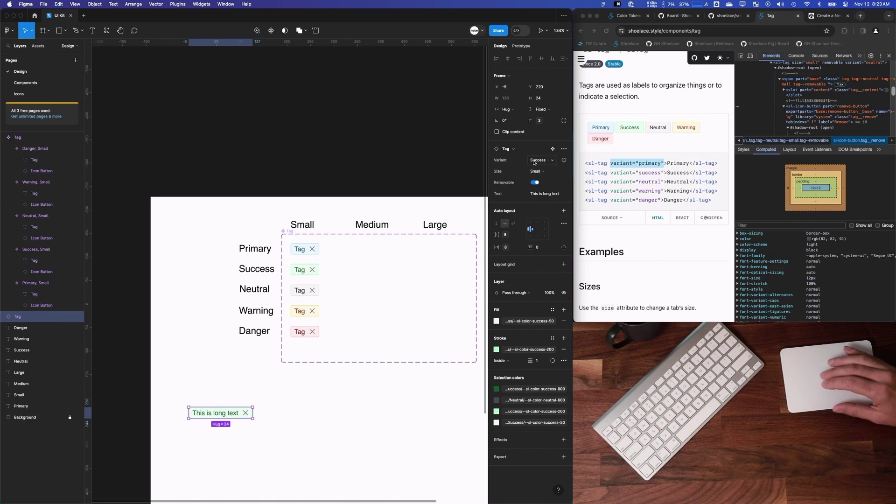
pyautogui.scroll(-5, 220, 263)
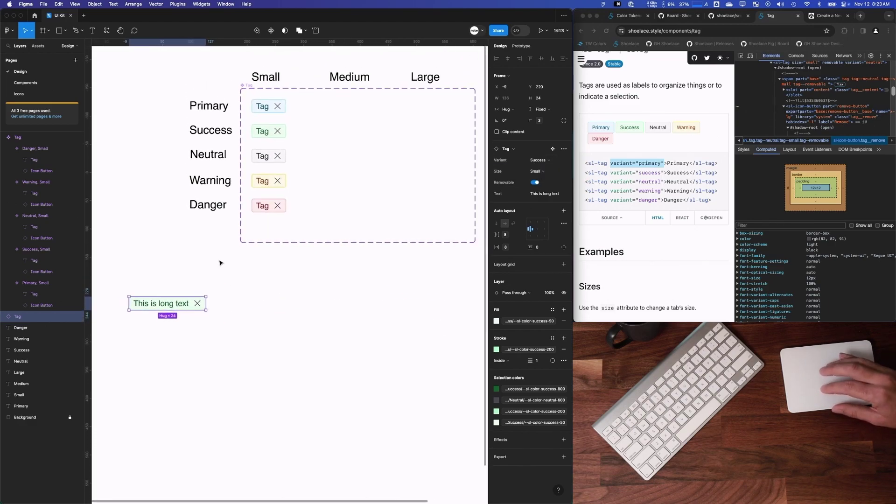
# Move the long-text Tag instance beneath the component set and cycle its variant through to Danger
pyautogui.moveTo(148, 312); pyautogui.dragTo(267, 302)
pyautogui.click(541, 160)
pyautogui.click(506, 168)
pyautogui.click(537, 159)
pyautogui.click(529, 171)
pyautogui.click(534, 160)
pyautogui.click(522, 169)
pyautogui.click(330, 326)
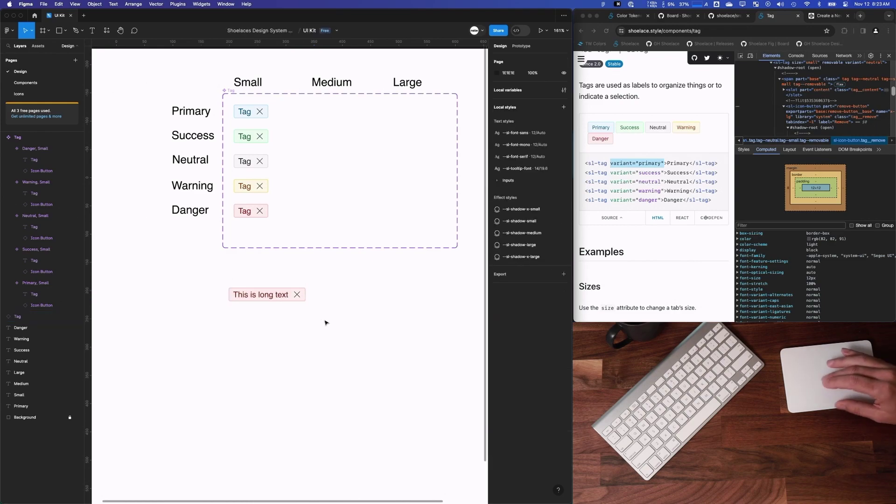
# Turn off Removable on the long-text Tag instance and set its variant to Warning
pyautogui.click(261, 295)
pyautogui.click(535, 182)
pyautogui.click(527, 156)
pyautogui.click(421, 310)
# Duplicate the five Small variants into the Medium column of the component set and set the copies' Size property to Medium
pyautogui.scroll(-5, 620, 171)
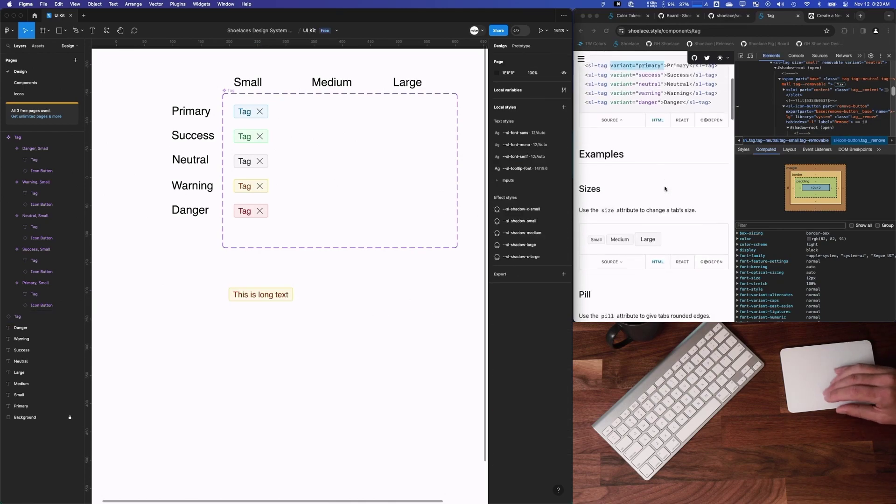
pyautogui.moveTo(282, 229); pyautogui.dragTo(310, 108)
pyautogui.click(542, 211)
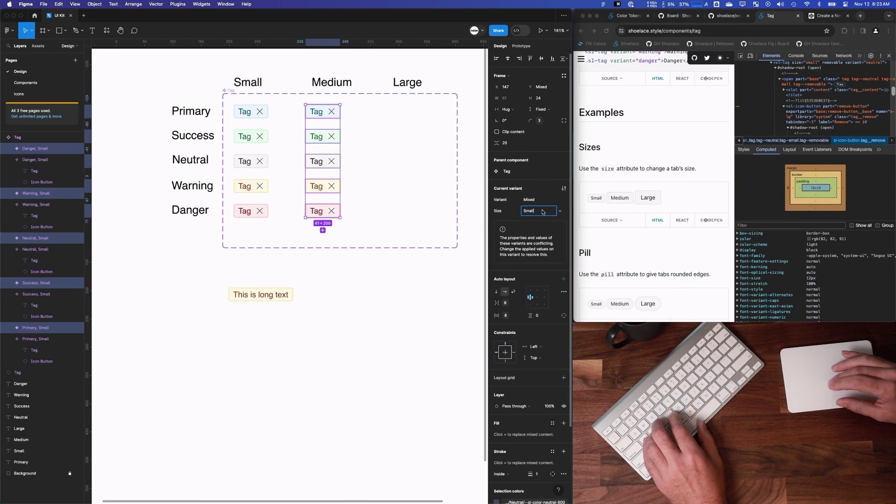
pyautogui.write('Medium')
pyautogui.press('Return')
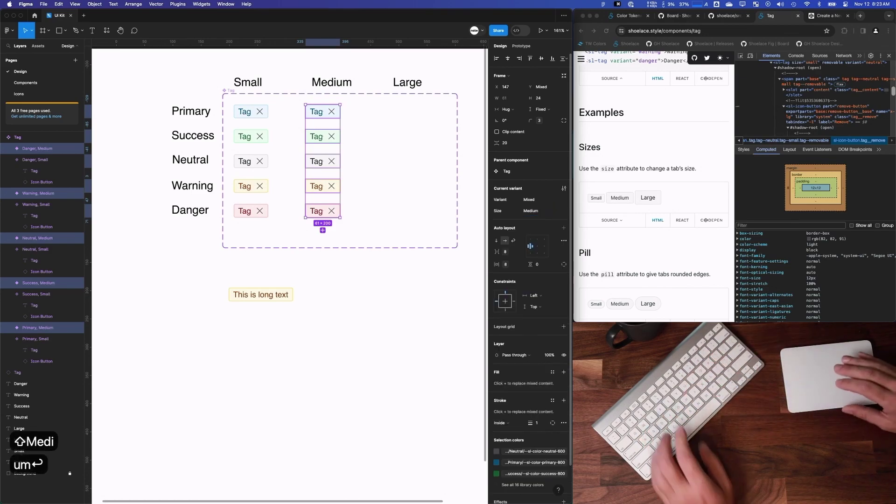
# Examine the size modifiers for small, medium and large tags in the tag.styles.ts source
pyautogui.click(725, 15)
pyautogui.scroll(-3, 657, 217)
pyautogui.scroll(-2, 656, 217)
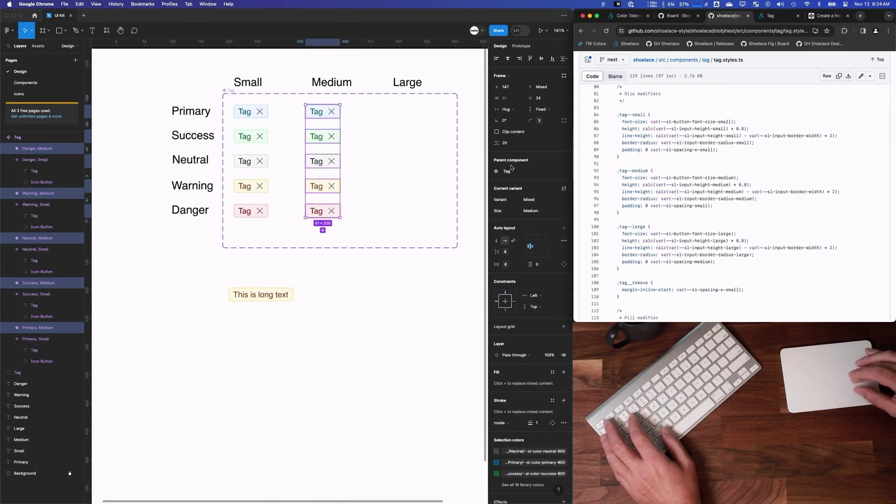
# Select the Tag text layers of all five Medium variants, leaving out the Small ones
pyautogui.doubleClick(317, 112)
pyautogui.keyDown('shift'); pyautogui.click(319, 137); pyautogui.keyUp('shift')
pyautogui.press('super+alt+a')
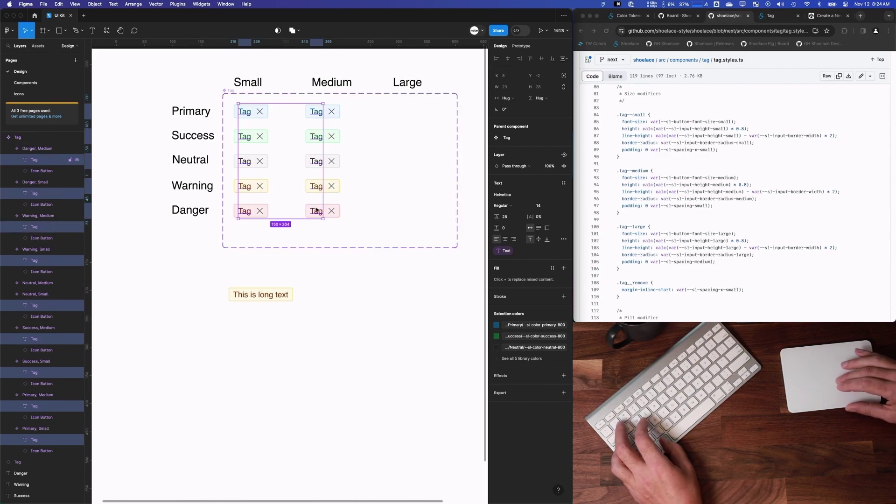
pyautogui.click(317, 112)
pyautogui.keyDown('shift'); pyautogui.click(319, 138); pyautogui.keyUp('shift')
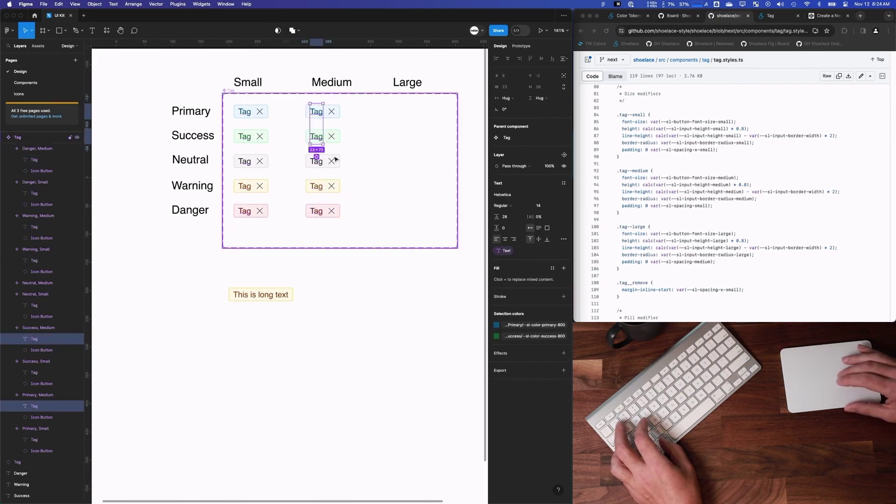
pyautogui.keyDown('shift'); pyautogui.click(325, 165); pyautogui.keyUp('shift')
pyautogui.keyDown('shift'); pyautogui.click(320, 186); pyautogui.keyUp('shift')
pyautogui.keyDown('shift'); pyautogui.click(318, 211); pyautogui.keyUp('shift')
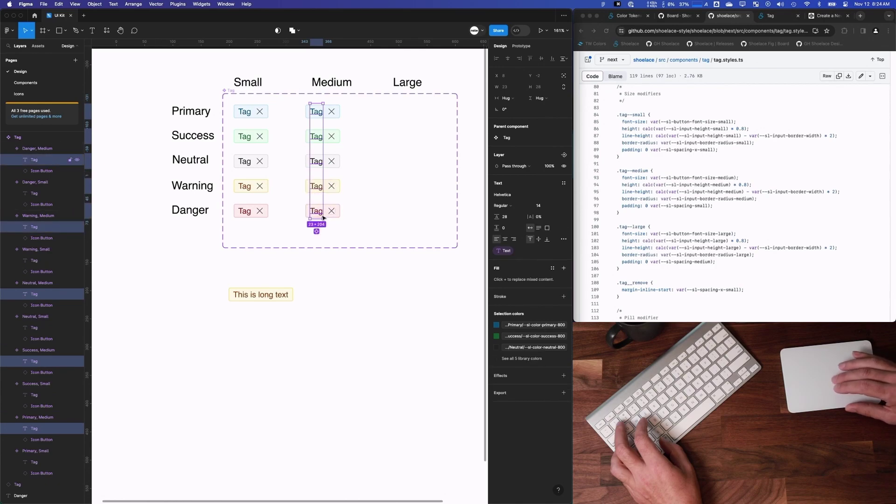
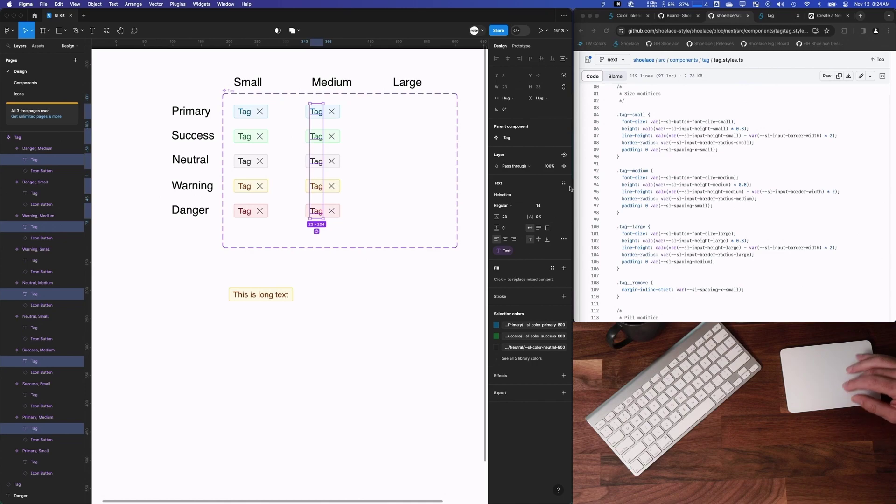
# Inspect the computed font size of the sample tags in the Sizes example on the Shoelace Tag page
pyautogui.click(777, 16)
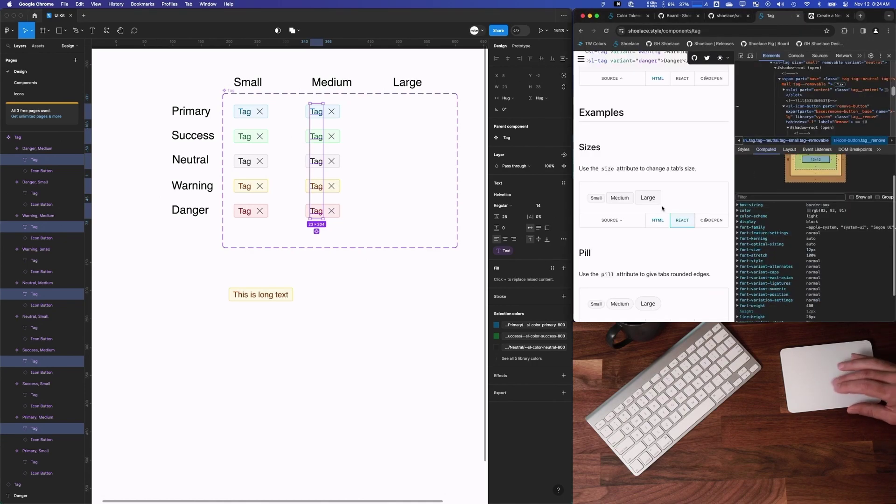
pyautogui.click(620, 198)
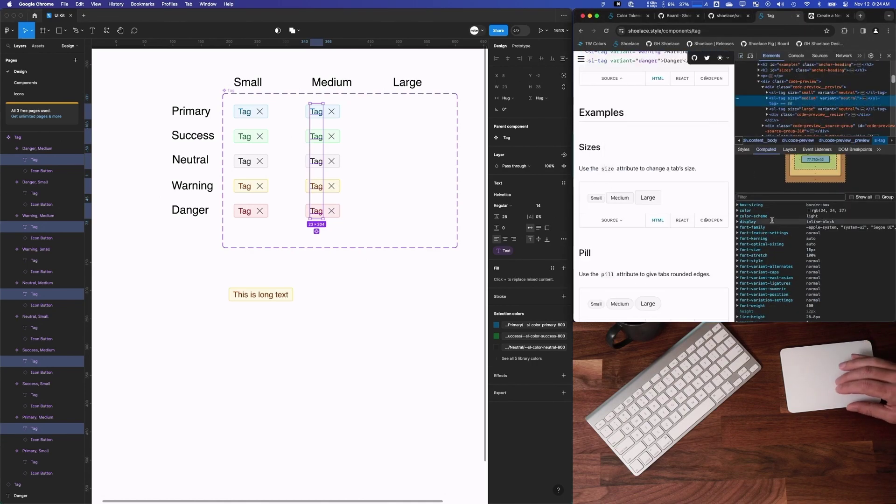
pyautogui.click(738, 250)
pyautogui.click(738, 250)
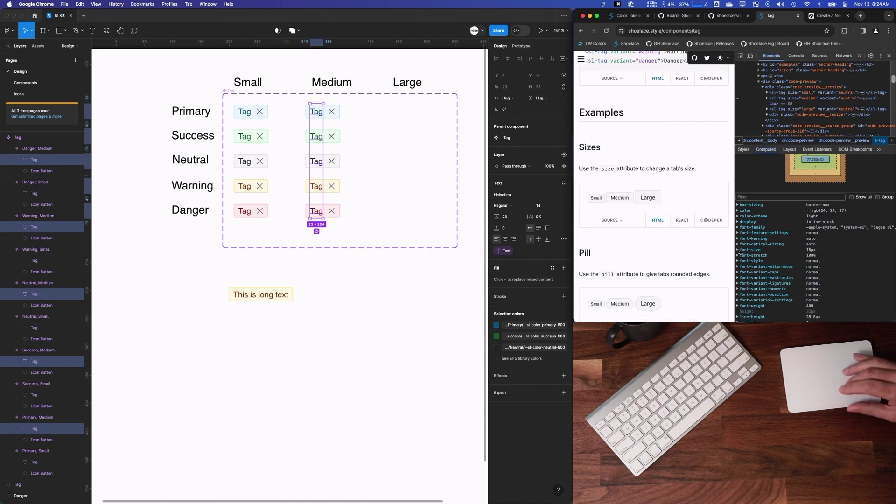
pyautogui.scroll(-2, 814, 126)
pyautogui.click(767, 75)
pyautogui.click(742, 62)
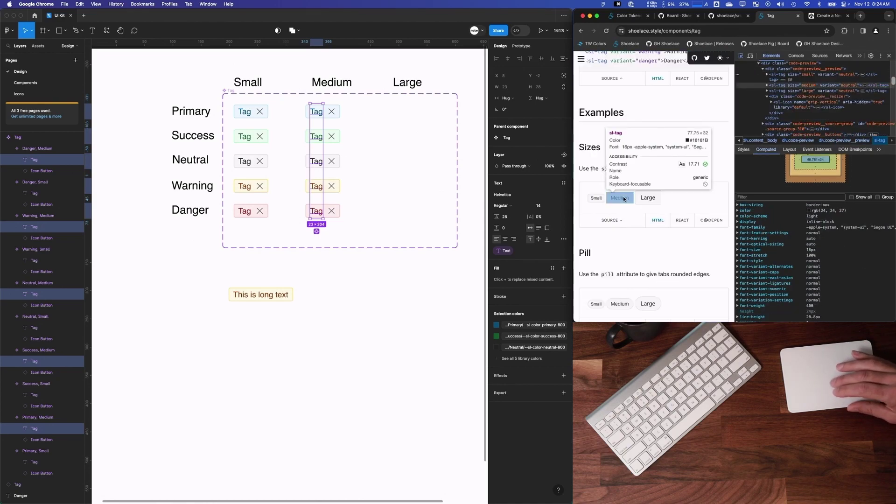
# Set the font size of the Tag text in all five Small variants to 12
pyautogui.press('super+Tab')
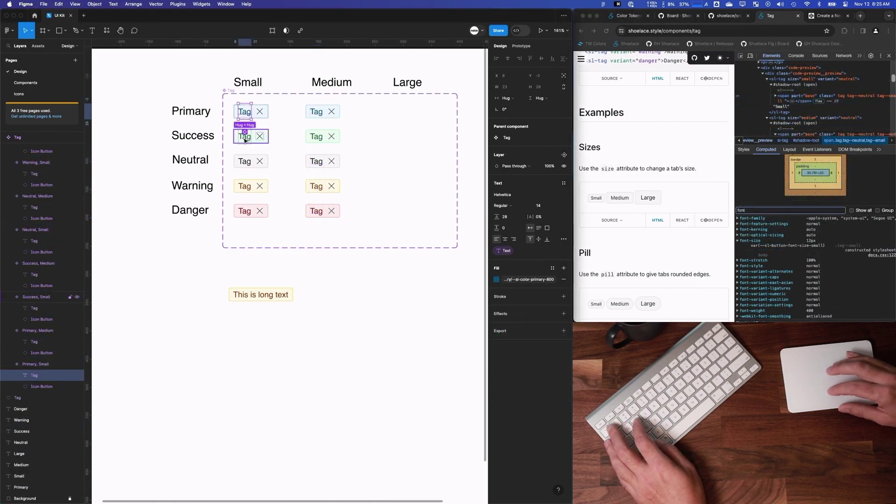
pyautogui.keyDown('shift'); pyautogui.click(244, 139); pyautogui.keyUp('shift')
pyautogui.scroll(5, 244, 139)
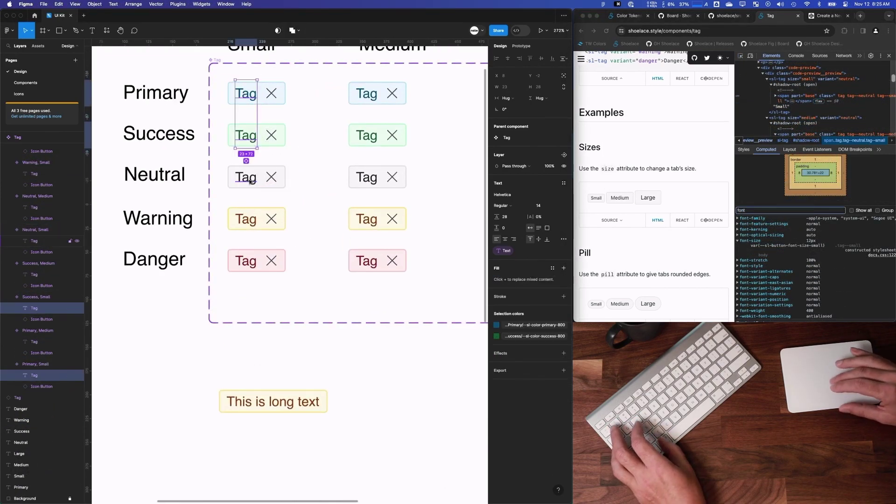
pyautogui.keyDown('shift'); pyautogui.click(251, 182); pyautogui.keyUp('shift')
pyautogui.keyDown('shift'); pyautogui.click(246, 219); pyautogui.keyUp('shift')
pyautogui.keyDown('shift'); pyautogui.click(246, 261); pyautogui.keyUp('shift')
pyautogui.click(540, 206)
pyautogui.write('12')
pyautogui.press('Tab')
pyautogui.scroll(-5, 288, 215)
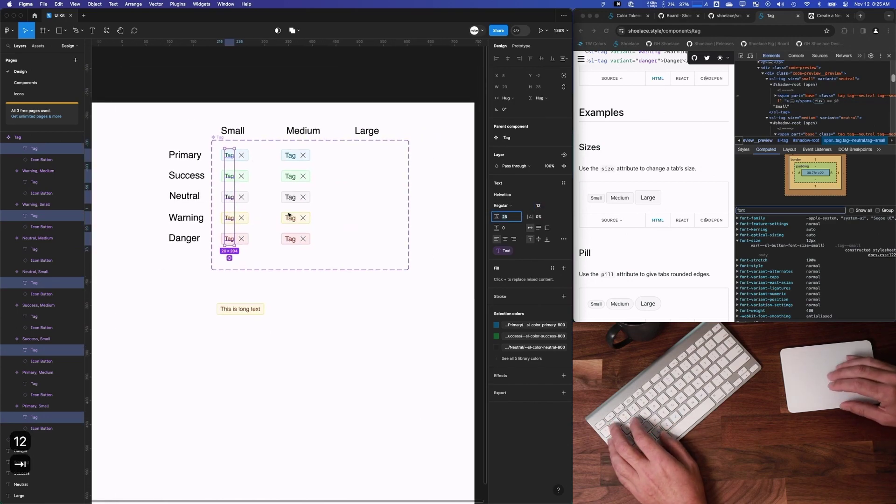
# Check the small tag's height in tag.styles.ts and on the rendered page against the Primary Small variant's height
pyautogui.click(728, 16)
pyautogui.moveTo(664, 181); pyautogui.dragTo(651, 166)
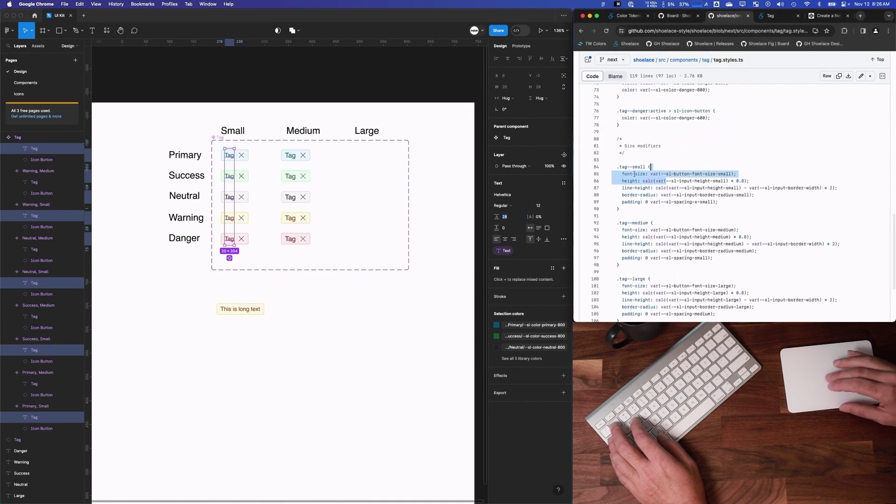
pyautogui.hotkey('ctrl', 'Tab')
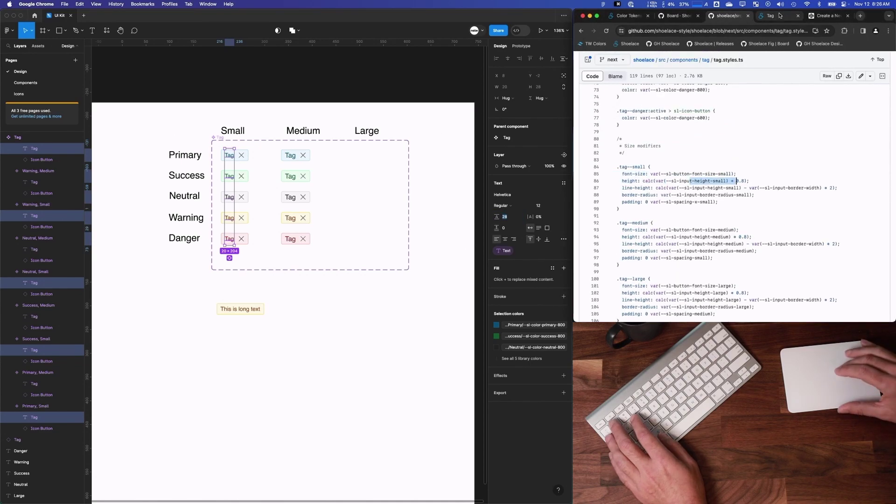
pyautogui.click(739, 241)
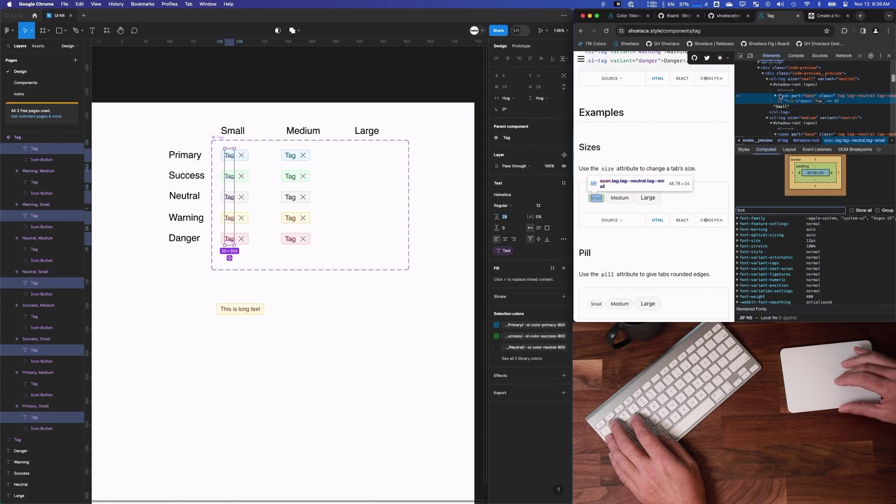
pyautogui.click(780, 80)
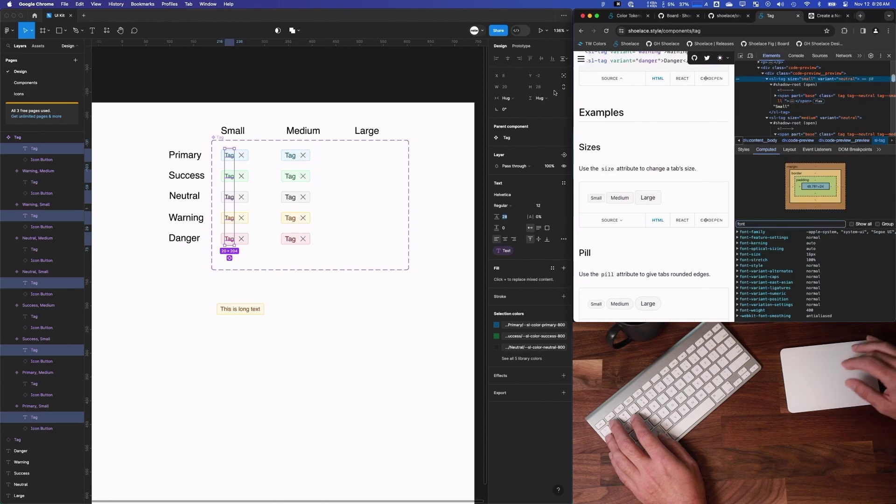
pyautogui.click(241, 155)
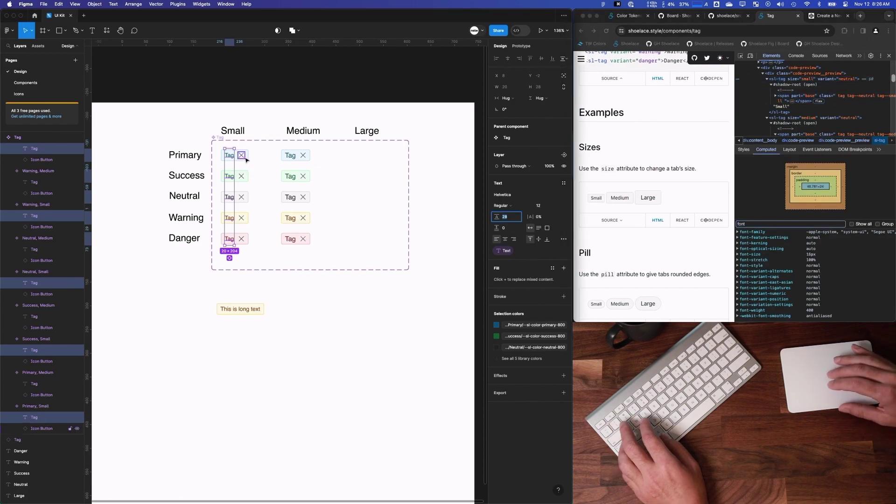
pyautogui.click(24, 389)
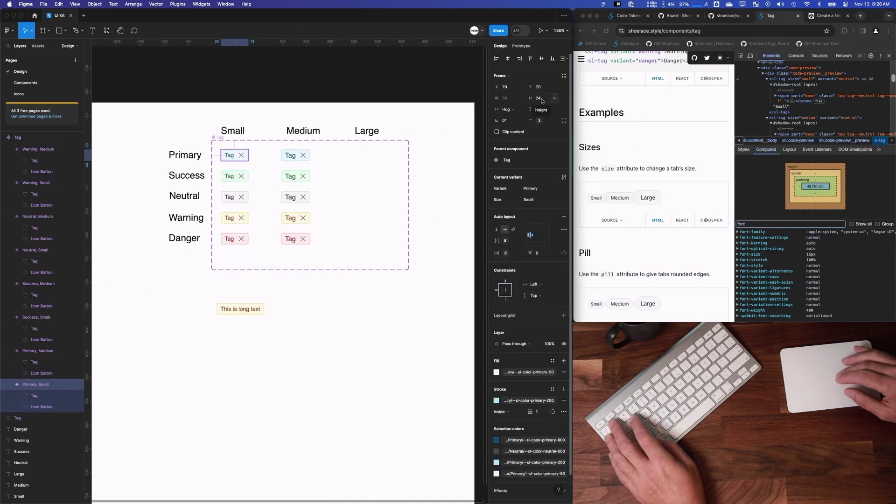
pyautogui.click(783, 82)
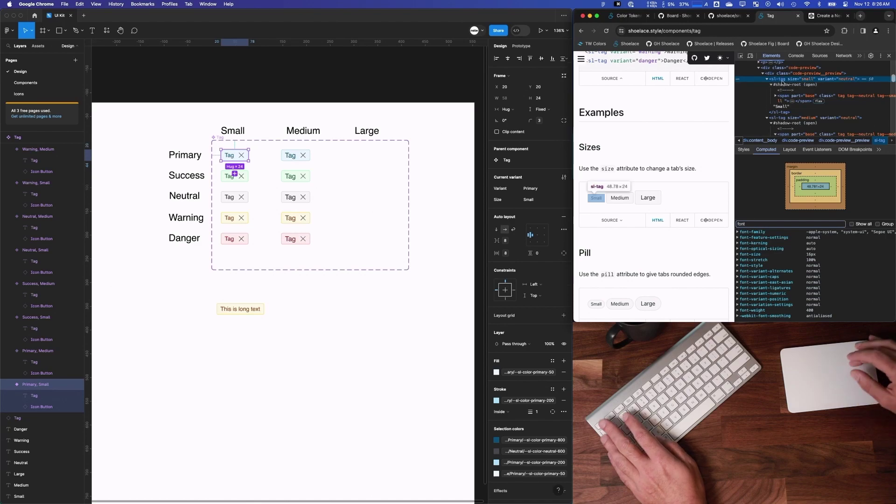
# Check the text layer settings of the Tag variants against the small sample tag in the Sizes example on the Shoelace Tag page
pyautogui.click(302, 162)
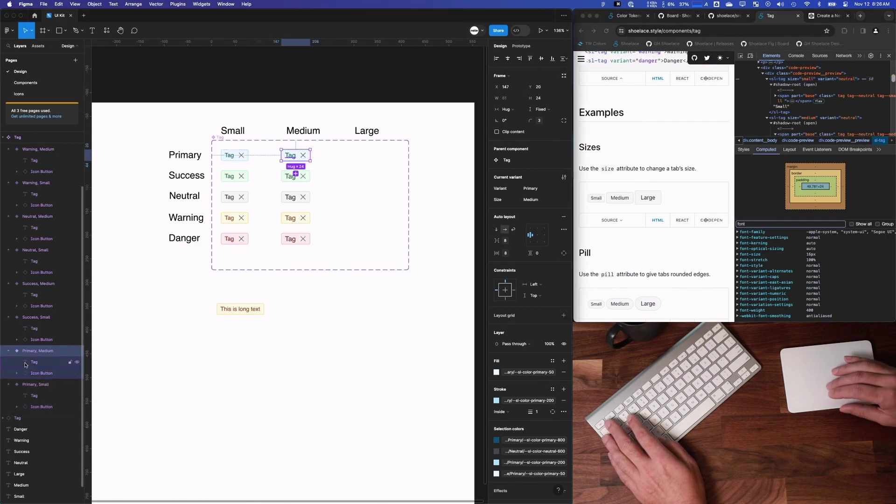
pyautogui.click(26, 364)
pyautogui.click(25, 330)
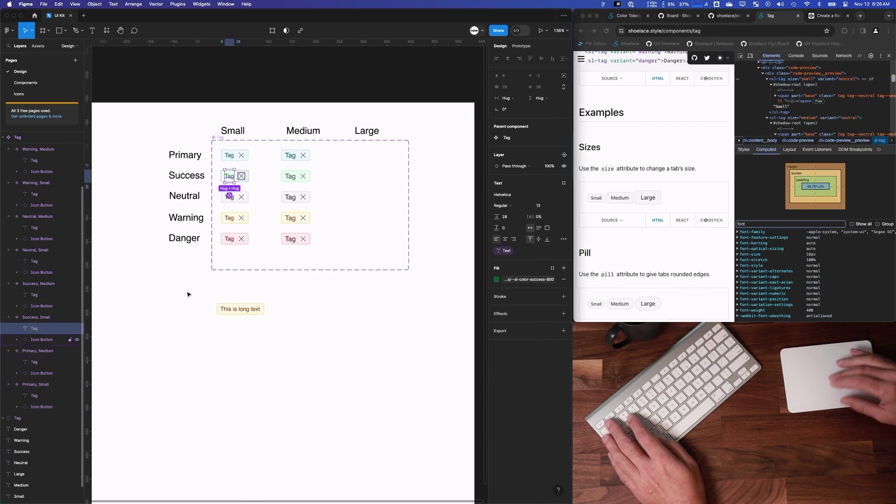
pyautogui.click(598, 200)
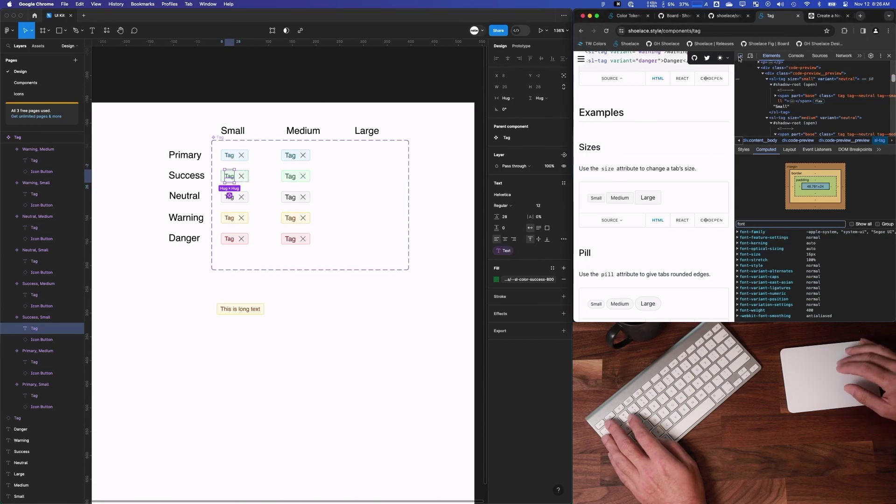
pyautogui.click(599, 201)
pyautogui.click(741, 55)
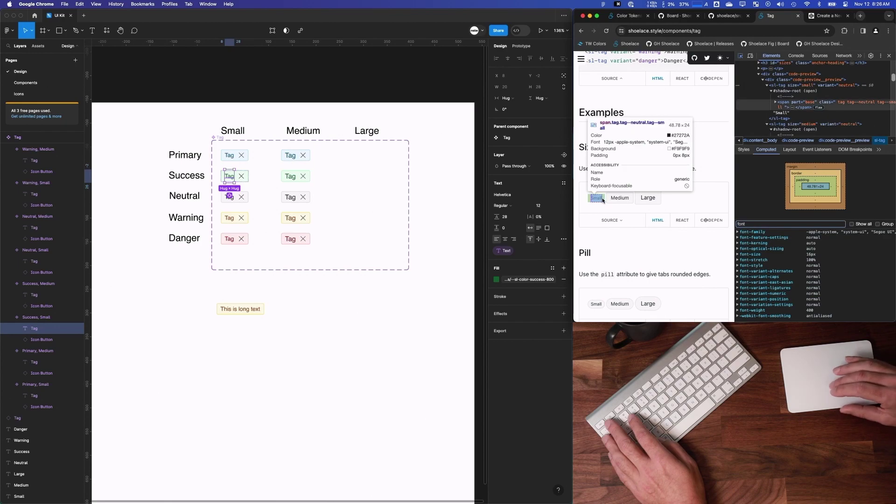
pyautogui.click(649, 256)
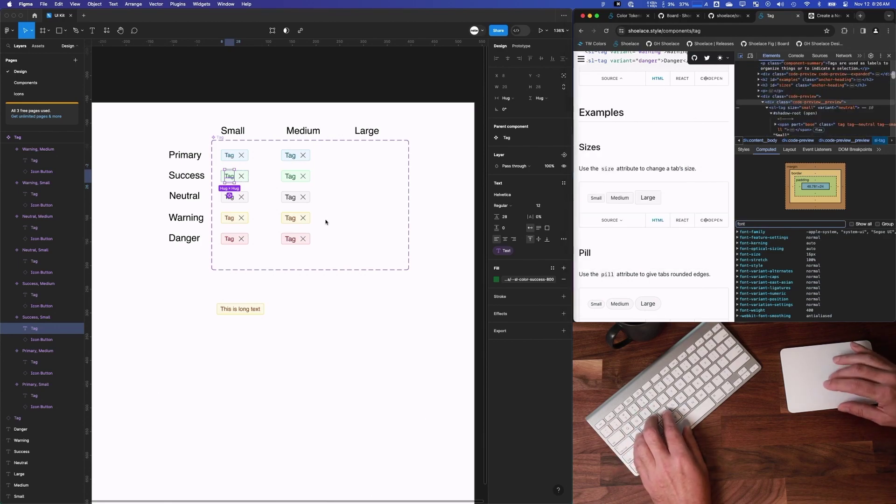
# Select all five Medium tag variants in the component set, from Primary to Danger
pyautogui.click(327, 222)
pyautogui.scroll(5, 327, 222)
pyautogui.click(328, 221)
pyautogui.click(286, 102)
pyautogui.click(306, 121)
pyautogui.click(294, 102)
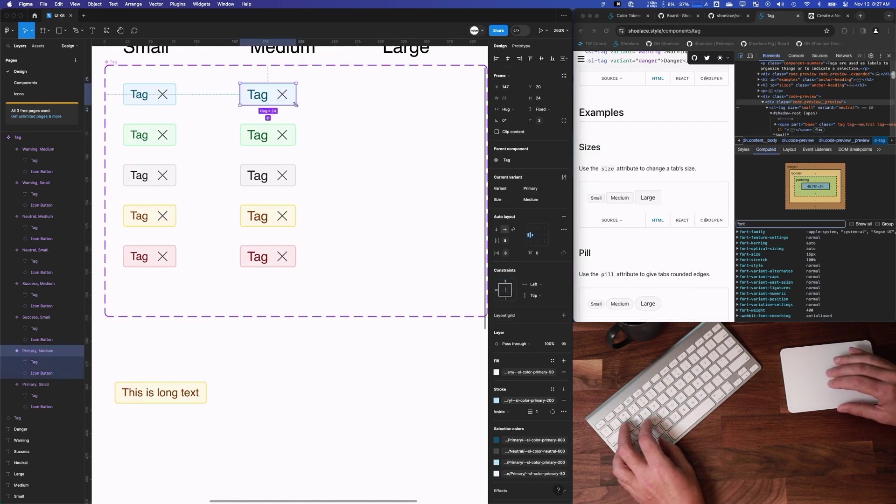
pyautogui.keyDown('shift'); pyautogui.click(292, 138); pyautogui.keyUp('shift')
pyautogui.keyDown('shift'); pyautogui.click(292, 179); pyautogui.keyUp('shift')
pyautogui.keyDown('shift'); pyautogui.click(292, 220); pyautogui.keyUp('shift')
pyautogui.keyDown('shift'); pyautogui.click(292, 255); pyautogui.keyUp('shift')
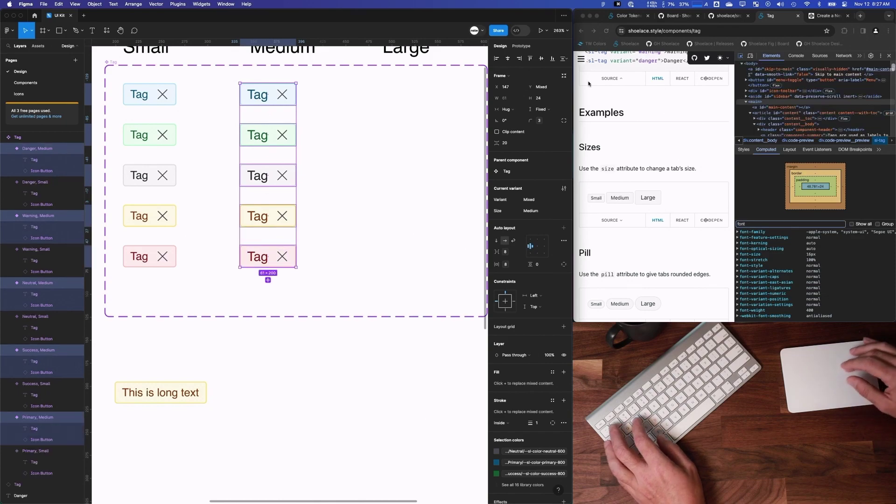
# Check the medium tag's height on the Tag page and in tag.styles.ts, and search the height variables for "input"
pyautogui.click(605, 207)
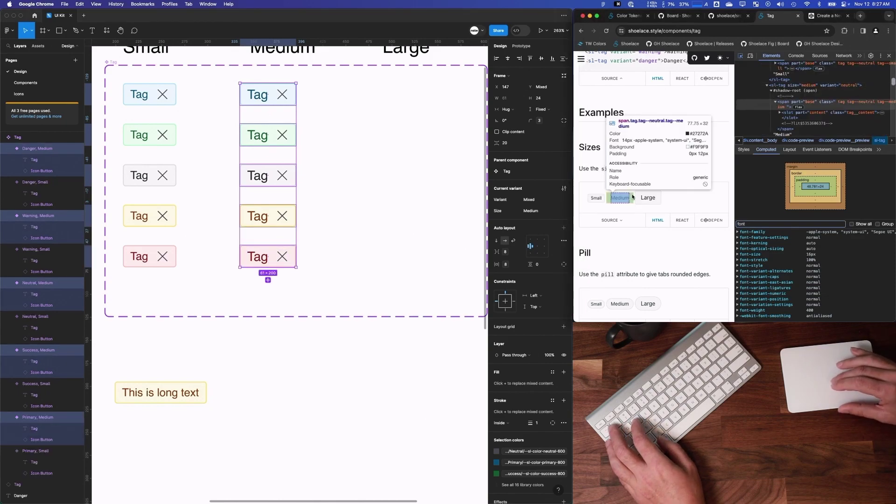
pyautogui.click(542, 99)
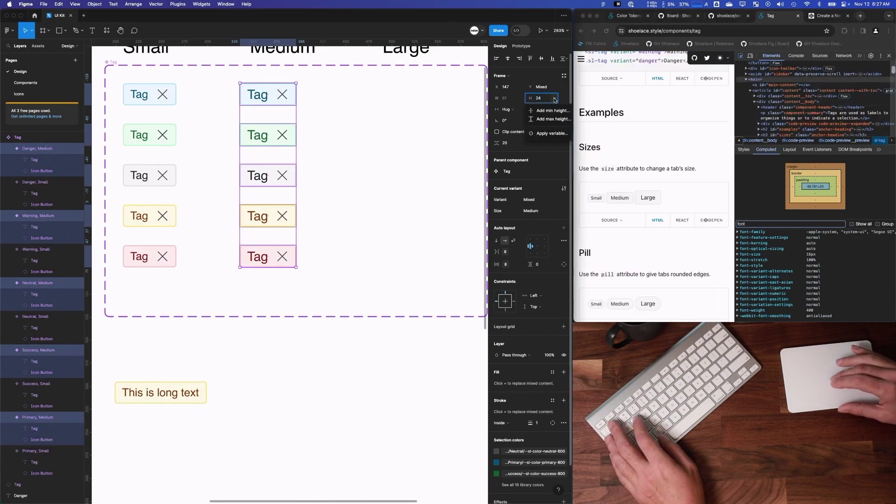
pyautogui.click(554, 133)
pyautogui.scroll(-1, 531, 215)
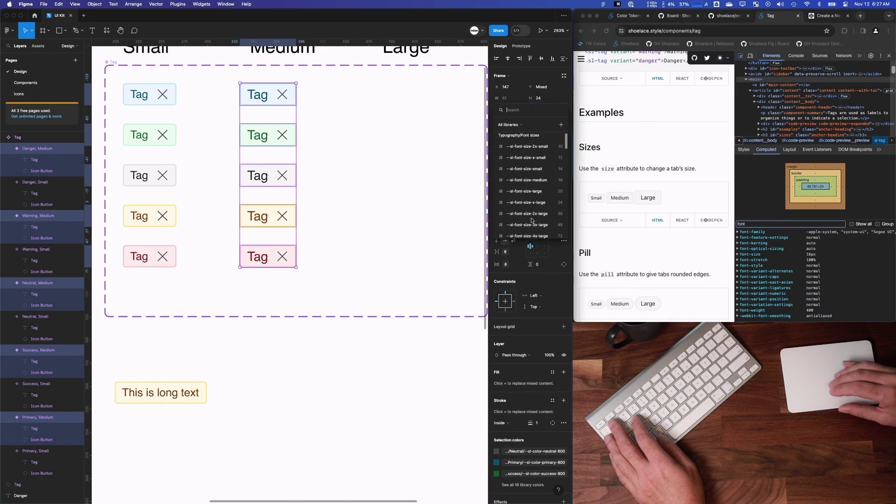
pyautogui.click(729, 15)
pyautogui.scroll(-1, 673, 224)
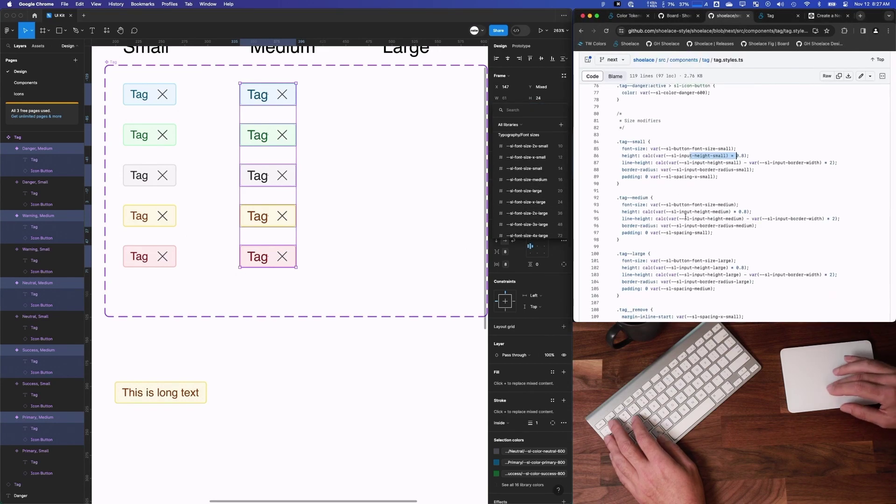
pyautogui.scroll(-1, 531, 216)
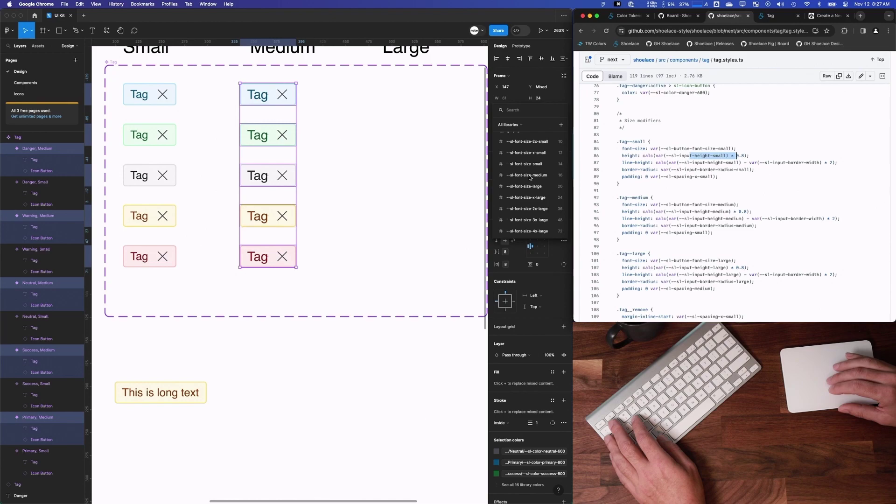
pyautogui.click(535, 111)
pyautogui.write('input')
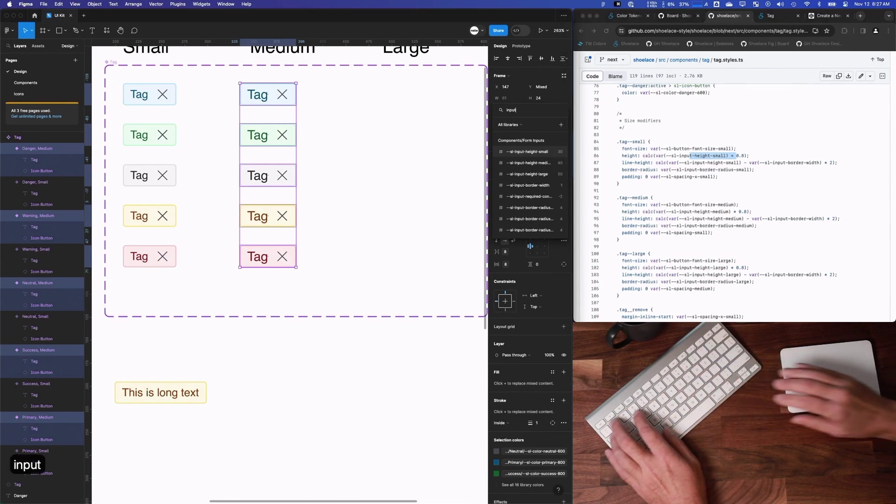
# Set the height of the five selected Medium variants to 32 without applying a variable
pyautogui.press('Escape')
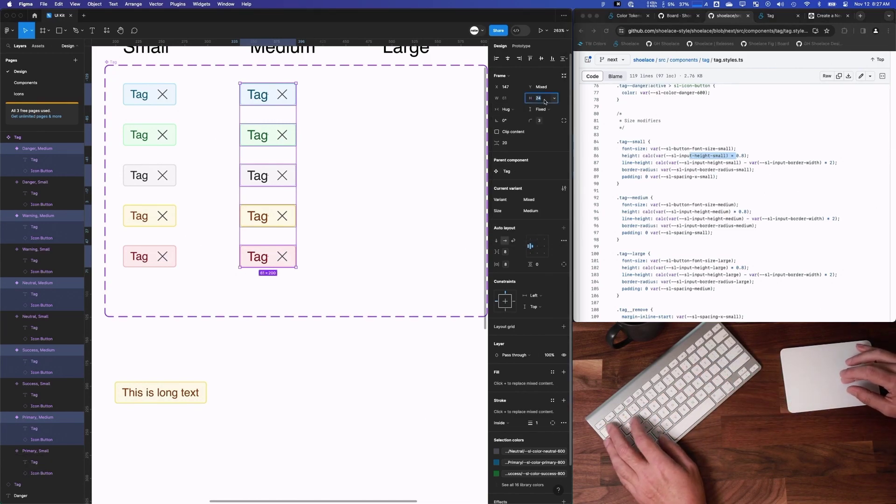
pyautogui.write('32')
pyautogui.press('Return')
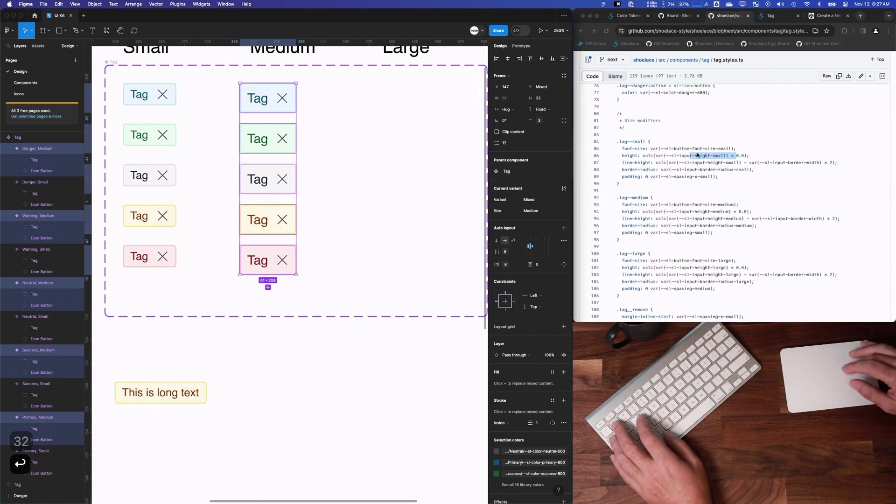
# Examine the line-height rule in tag.styles.ts and the computed line height of the medium sample tag on the Tag page
pyautogui.click(681, 170)
pyautogui.moveTo(722, 165); pyautogui.dragTo(777, 164)
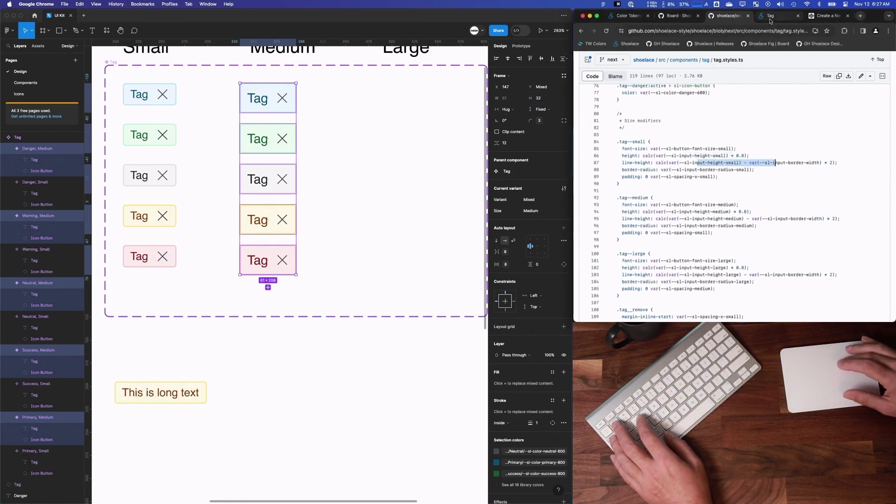
pyautogui.click(771, 16)
pyautogui.press('super+shift+c')
pyautogui.click(626, 197)
pyautogui.click(740, 59)
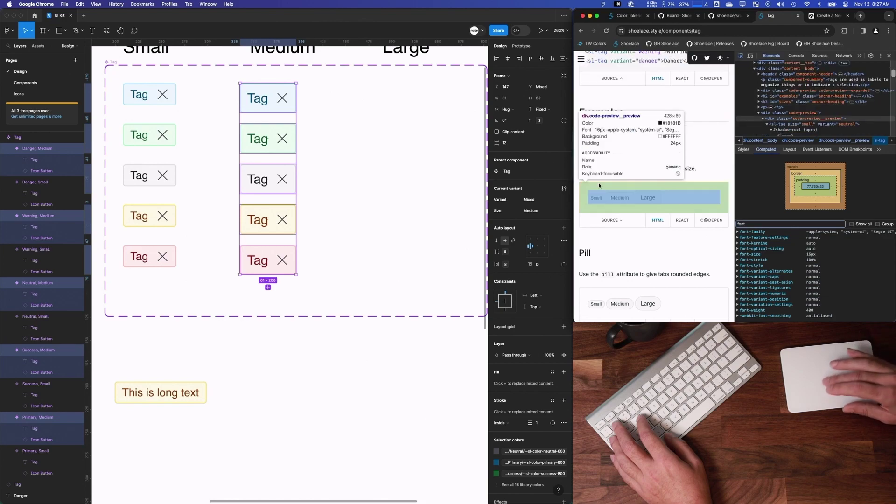
pyautogui.click(620, 198)
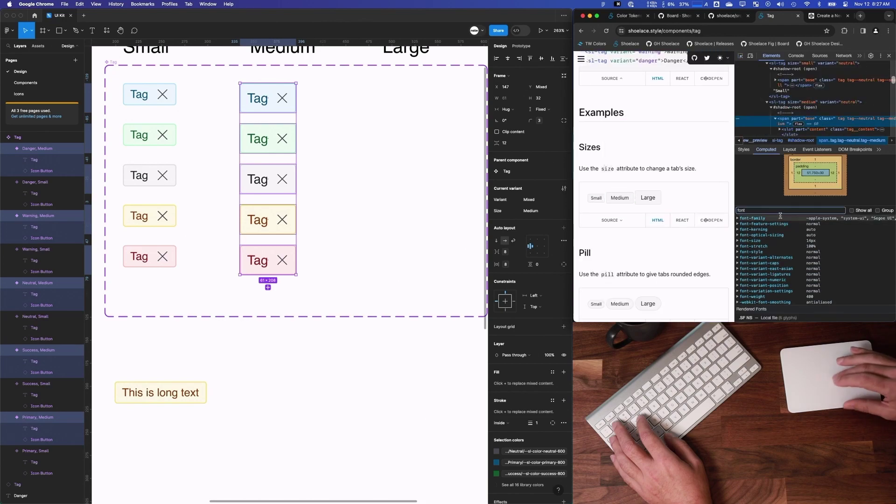
pyautogui.tripleClick(750, 210)
pyautogui.write('li')
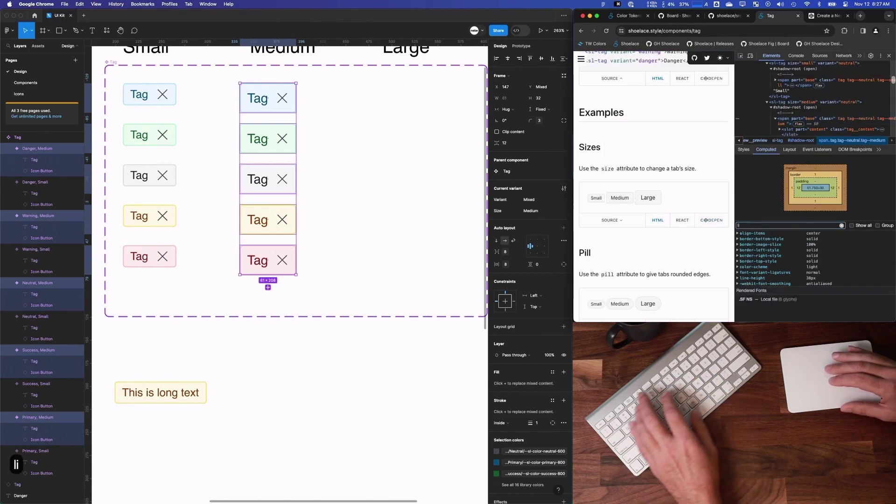
pyautogui.click(738, 278)
# Set the line height of the Tag text in all five Medium variants to 38
pyautogui.click(506, 259)
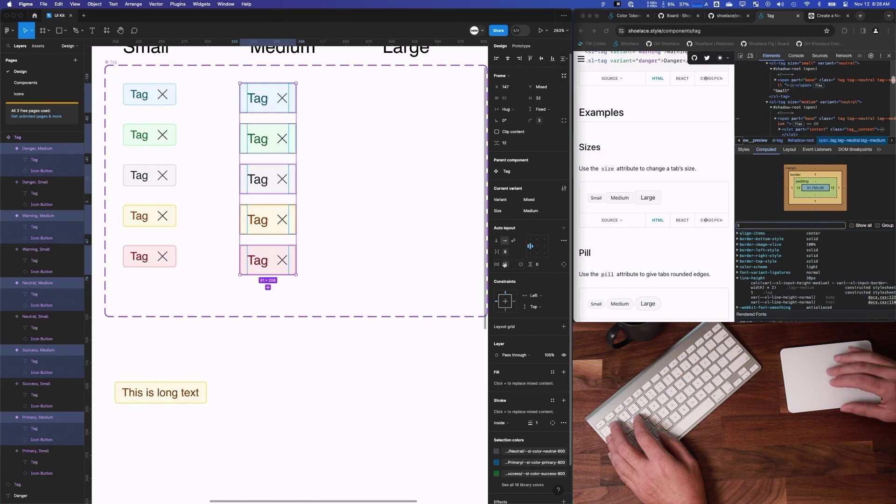
pyautogui.keyDown('super'); pyautogui.click(257, 98); pyautogui.keyUp('super')
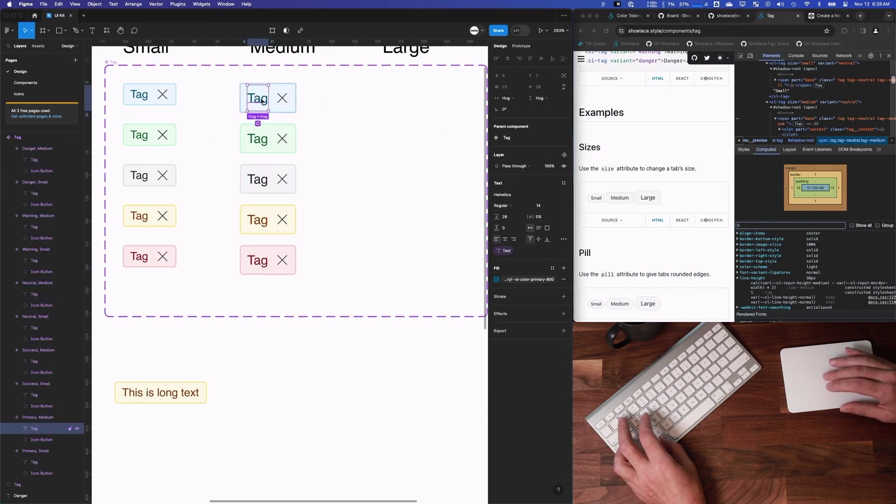
pyautogui.keyDown('shift'); pyautogui.keyDown('super'); pyautogui.click(257, 138); pyautogui.keyUp('super'); pyautogui.keyUp('shift')
pyautogui.keyDown('shift'); pyautogui.keyDown('super'); pyautogui.click(257, 180); pyautogui.keyUp('super'); pyautogui.keyUp('shift')
pyautogui.keyDown('shift'); pyautogui.keyDown('super'); pyautogui.click(266, 221); pyautogui.keyUp('super'); pyautogui.keyUp('shift')
pyautogui.keyDown('shift'); pyautogui.keyDown('super'); pyautogui.click(261, 260); pyautogui.keyUp('super'); pyautogui.keyUp('shift')
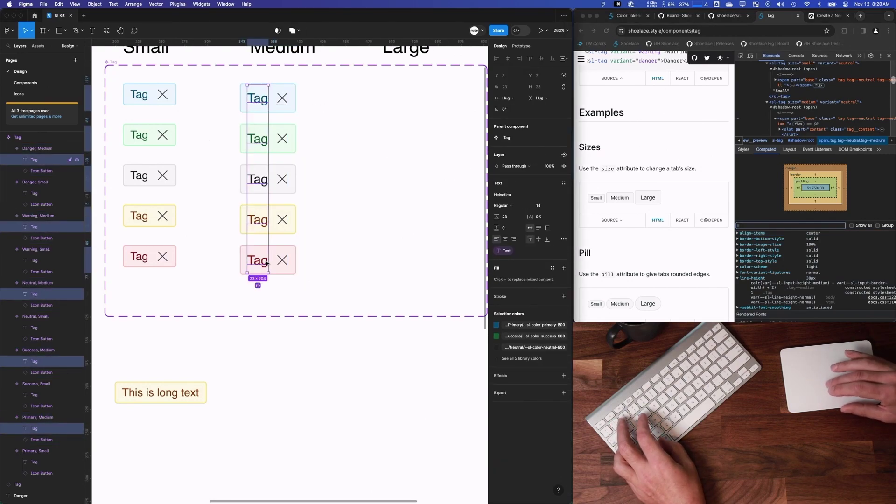
pyautogui.click(507, 217)
pyautogui.write('38')
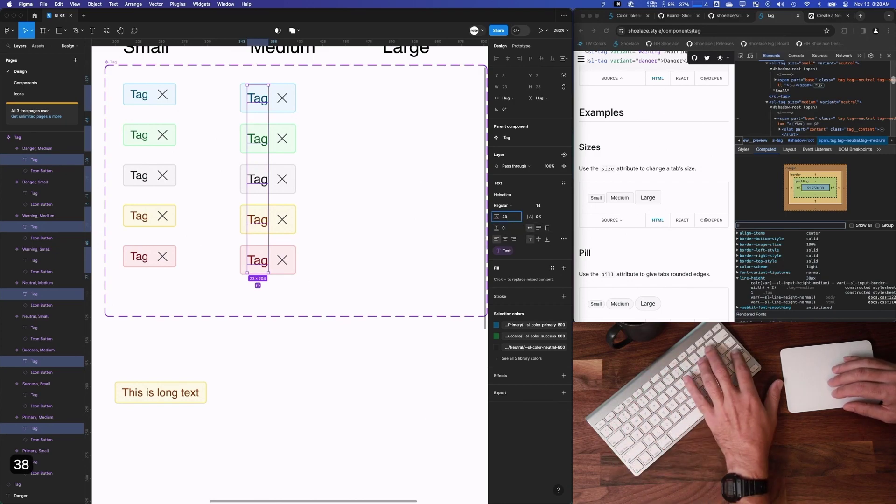
pyautogui.press('Return')
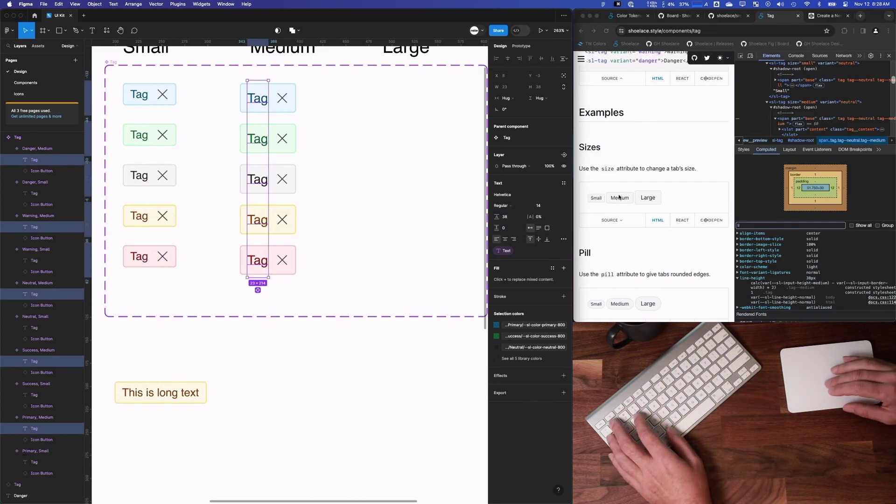
# Set the corner radius of all five Medium variants to 4, following the medium border radius rule in tag.styles.ts
pyautogui.click(728, 15)
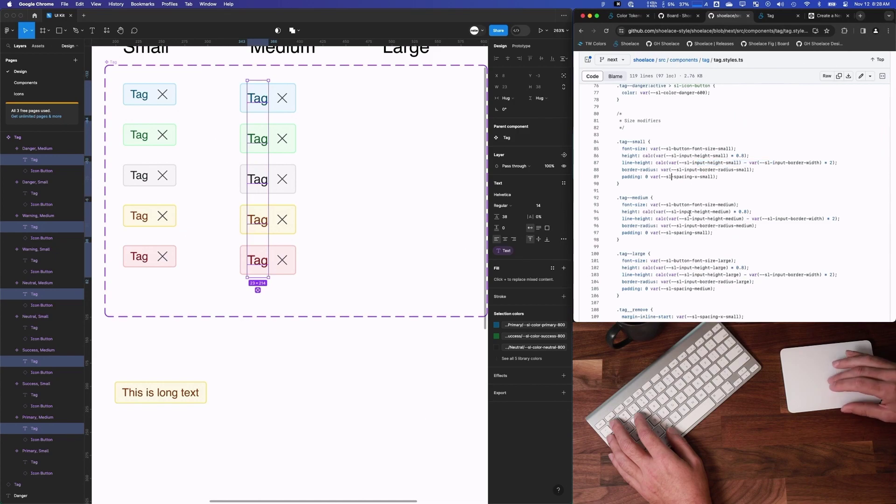
pyautogui.click(280, 88)
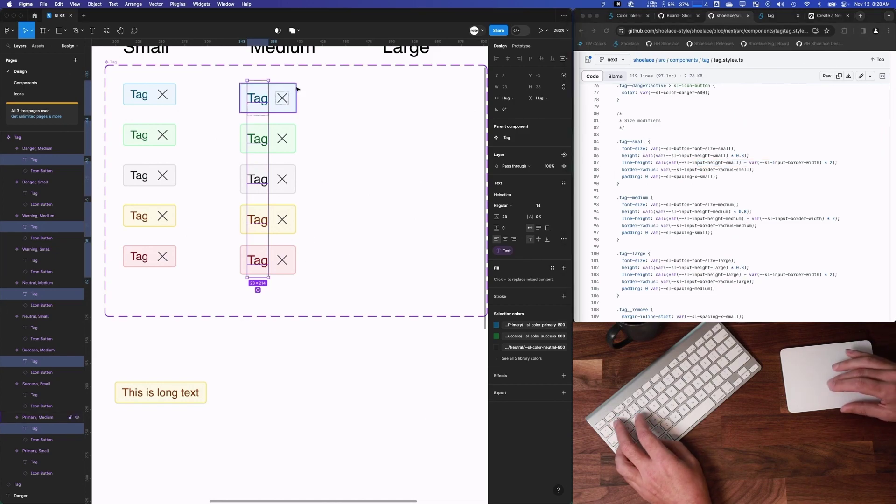
pyautogui.keyDown('shift'); pyautogui.click(295, 88); pyautogui.keyUp('shift')
pyautogui.click(297, 129)
pyautogui.click(294, 108)
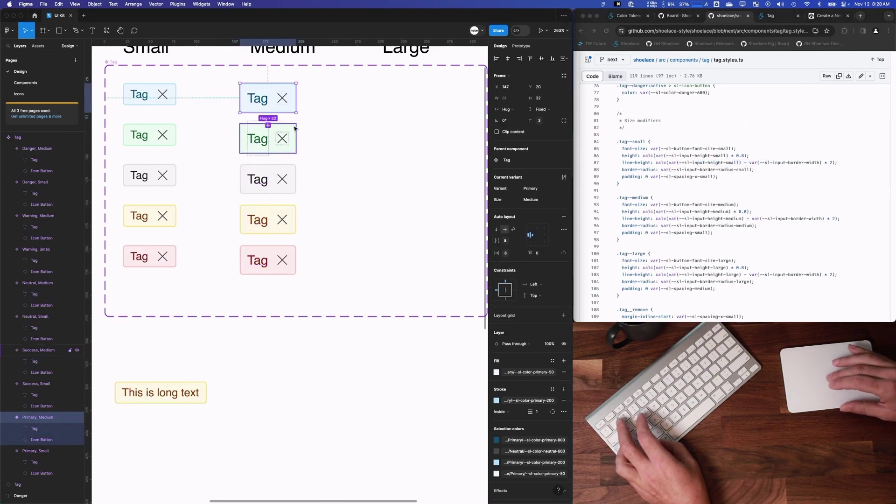
pyautogui.keyDown('shift'); pyautogui.click(295, 129); pyautogui.keyUp('shift')
pyautogui.keyDown('shift'); pyautogui.click(296, 174); pyautogui.keyUp('shift')
pyautogui.keyDown('shift'); pyautogui.click(296, 212); pyautogui.keyUp('shift')
pyautogui.keyDown('shift'); pyautogui.click(296, 246); pyautogui.keyUp('shift')
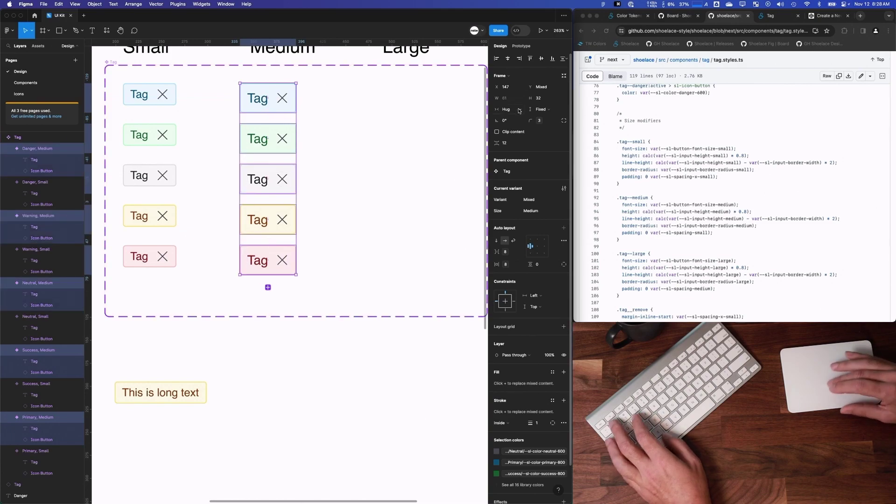
pyautogui.click(516, 110)
pyautogui.click(381, 219)
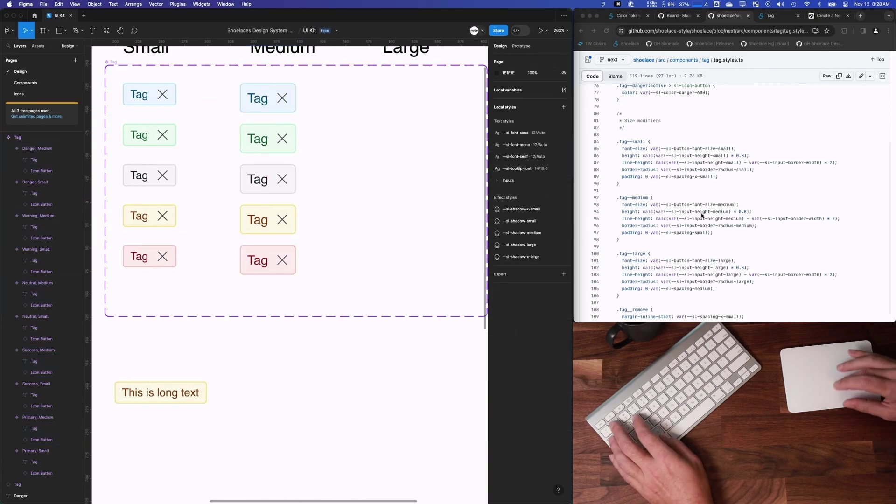
# Apply the --sl-spacing-small variable to the horizontal padding of all five Medium variants, following the medium padding rule in tag.styles.ts
pyautogui.doubleClick(656, 233)
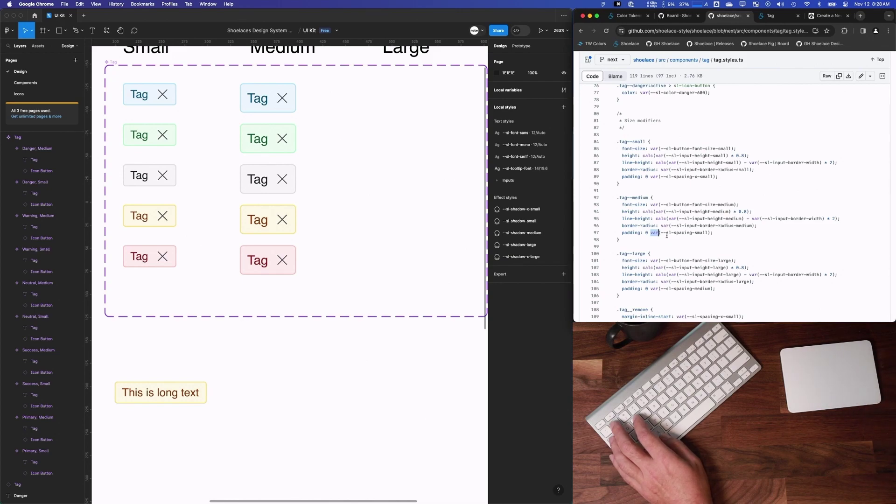
pyautogui.click(398, 183)
pyautogui.click(294, 95)
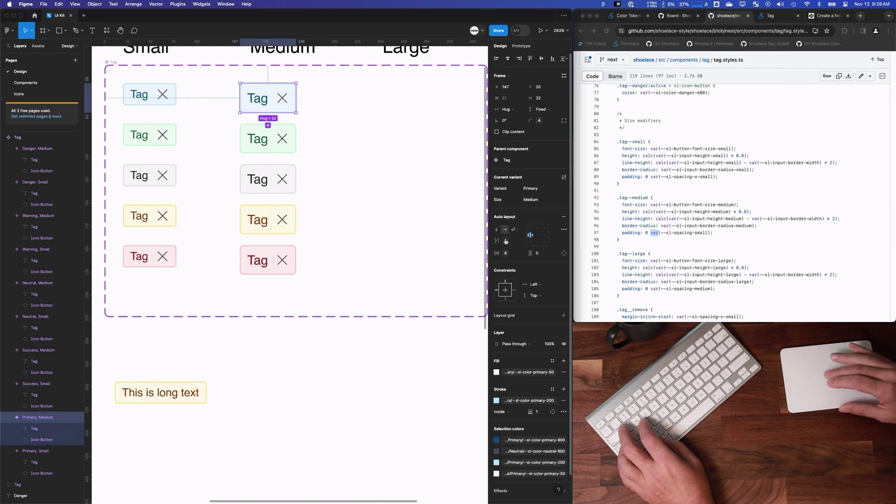
pyautogui.click(520, 242)
pyautogui.click(521, 253)
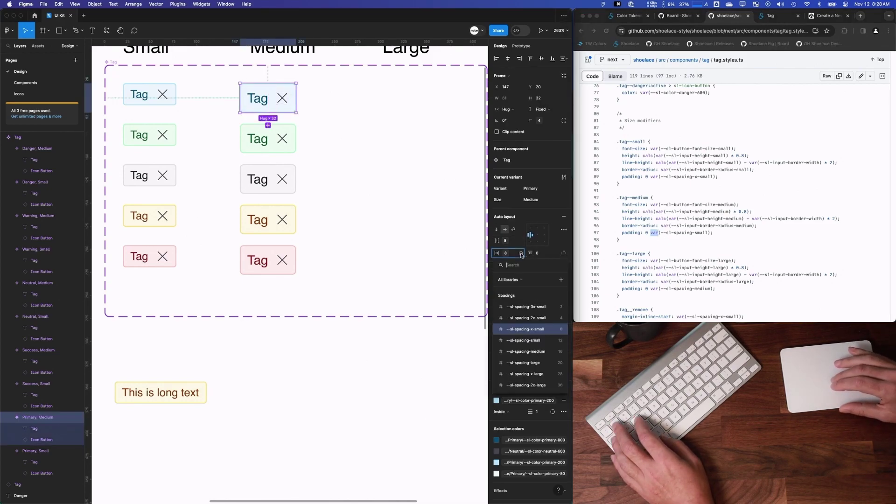
pyautogui.press('Return')
pyautogui.keyDown('shift'); pyautogui.click(295, 136); pyautogui.keyUp('shift')
pyautogui.keyDown('shift'); pyautogui.click(286, 179); pyautogui.keyUp('shift')
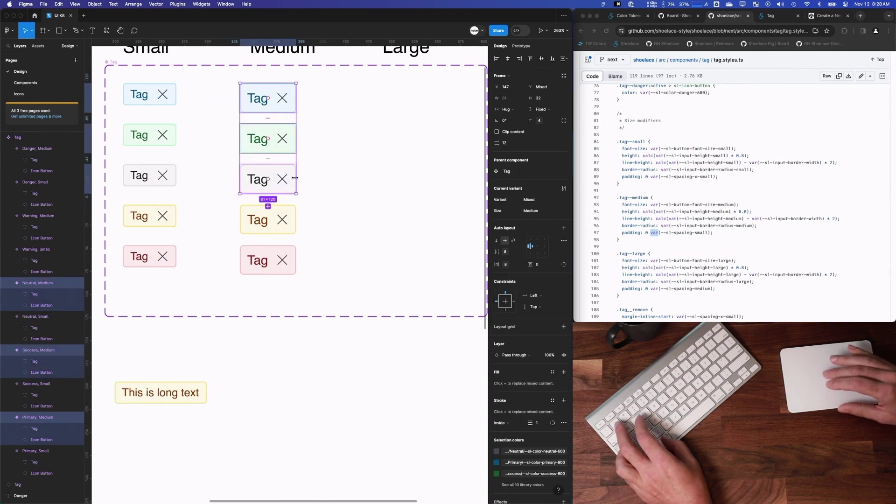
pyautogui.keyDown('shift'); pyautogui.click(290, 219); pyautogui.keyUp('shift')
pyautogui.keyDown('shift'); pyautogui.click(295, 254); pyautogui.keyUp('shift')
pyautogui.click(520, 265)
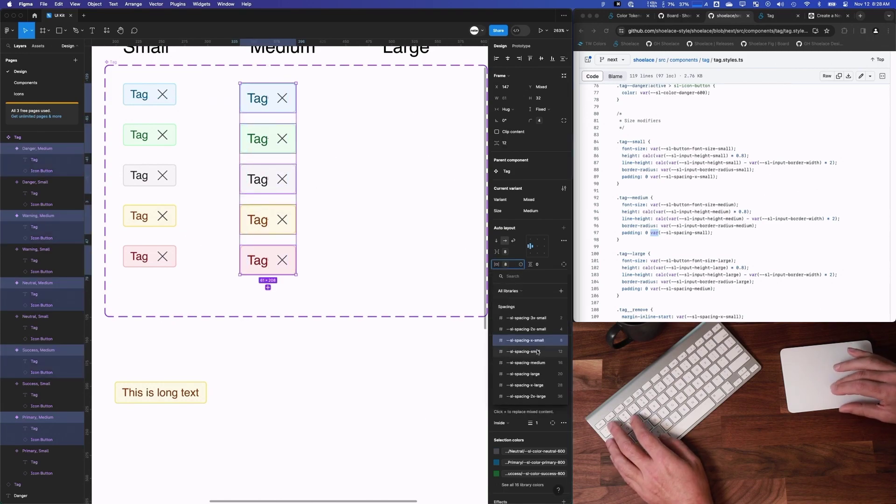
pyautogui.click(538, 352)
pyautogui.press('Escape')
pyautogui.scroll(-5, 360, 190)
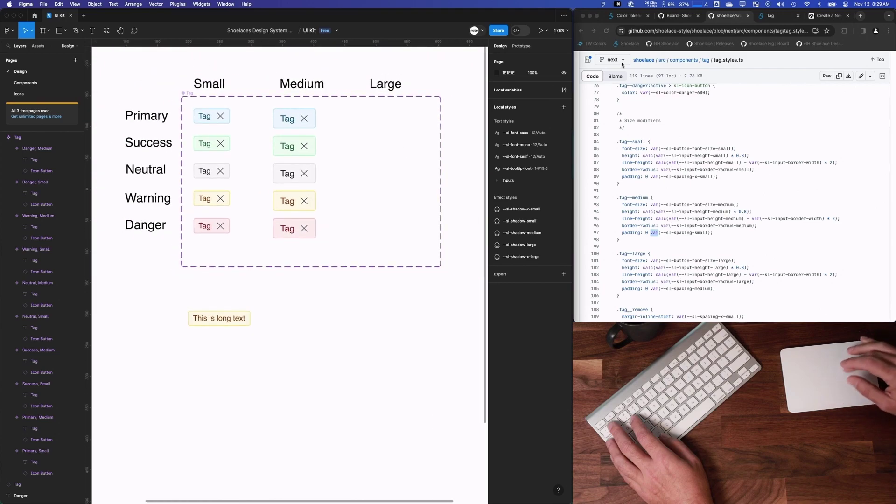
# Duplicate the "This is long text" tag beside the original, making the copy removable and Medium in size
pyautogui.click(678, 16)
pyautogui.click(771, 16)
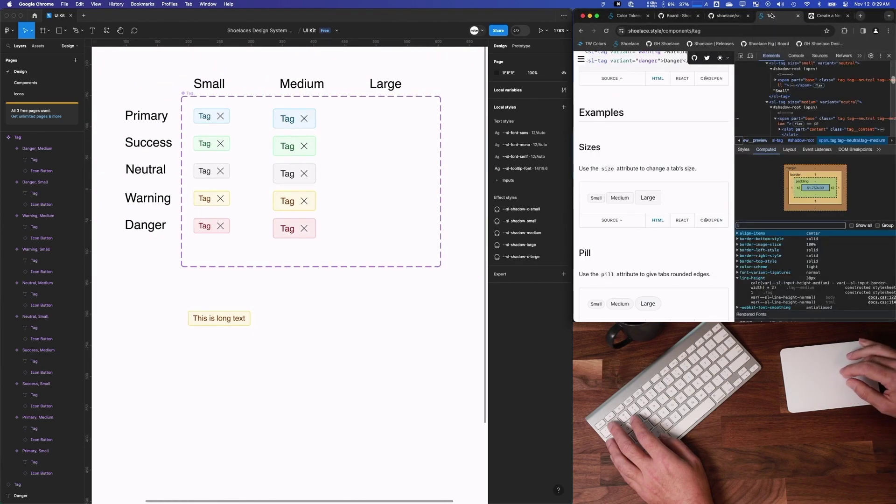
pyautogui.click(333, 260)
pyautogui.click(217, 317)
pyautogui.moveTo(240, 326); pyautogui.dragTo(327, 326)
pyautogui.click(536, 182)
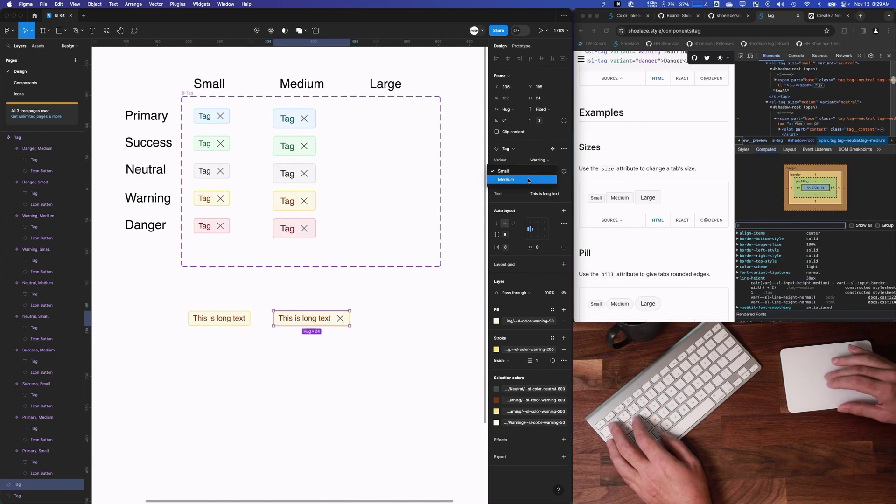
pyautogui.click(529, 179)
pyautogui.click(432, 324)
pyautogui.click(303, 324)
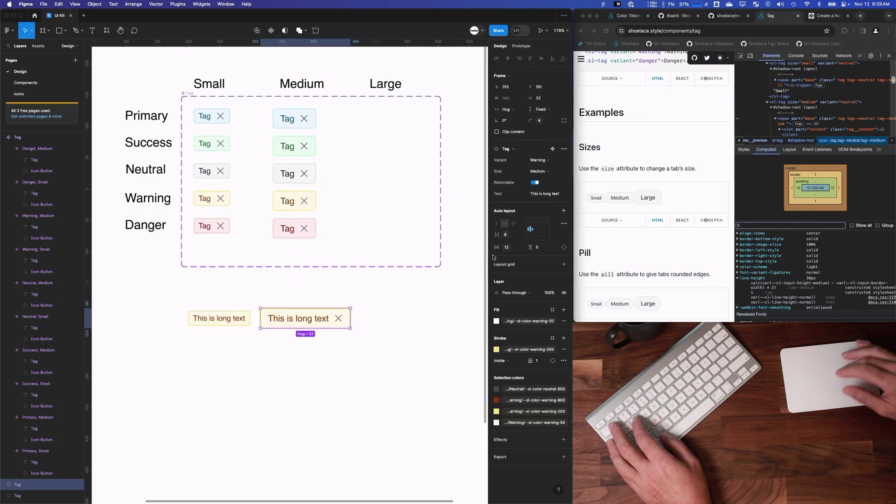
# Turn off the removable option on the Medium long-text tag and reposition it slightly beside the small one
pyautogui.click(534, 184)
pyautogui.click(416, 322)
pyautogui.moveTo(319, 323)
pyautogui.mouseDown()
pyautogui.moveTo(331, 332)
pyautogui.moveTo(325, 326)
pyautogui.mouseUp()
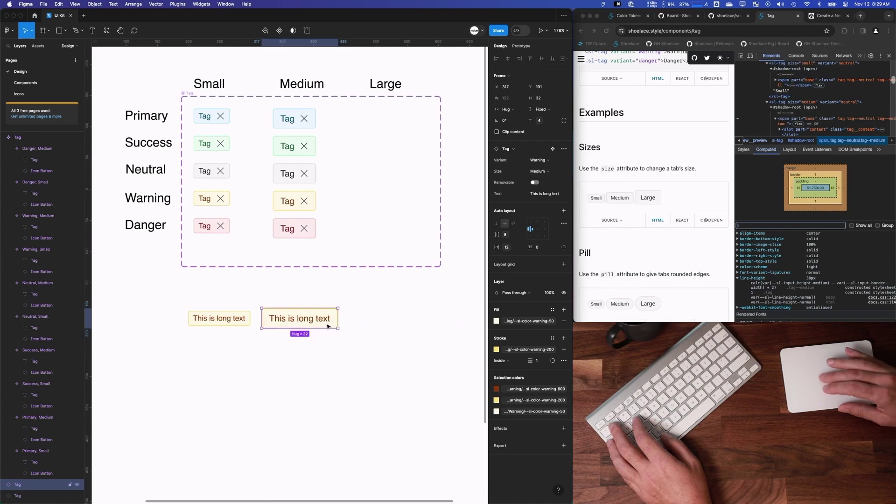
pyautogui.click(393, 299)
# Duplicate the five Medium variants into the column under the Large heading of the Tag component set
pyautogui.click(578, 159)
pyautogui.click(608, 148)
pyautogui.moveTo(327, 237); pyautogui.dragTo(366, 120)
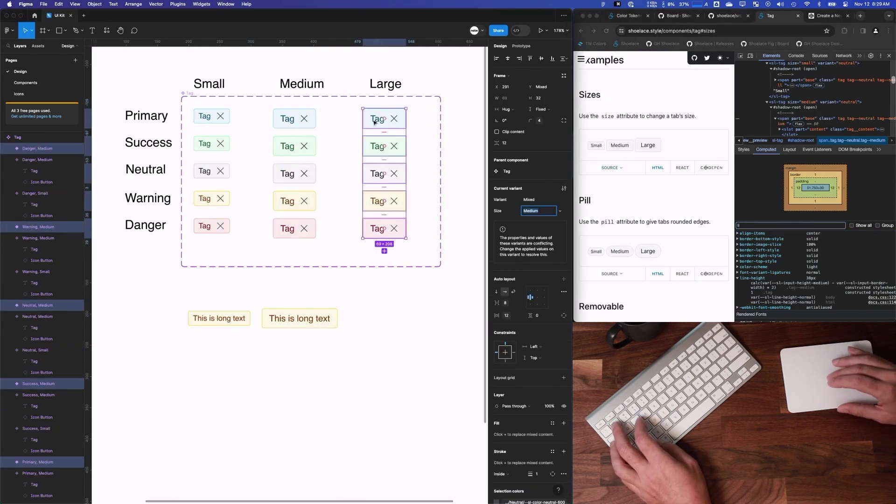
pyautogui.click(369, 135)
pyautogui.scroll(5, 368, 135)
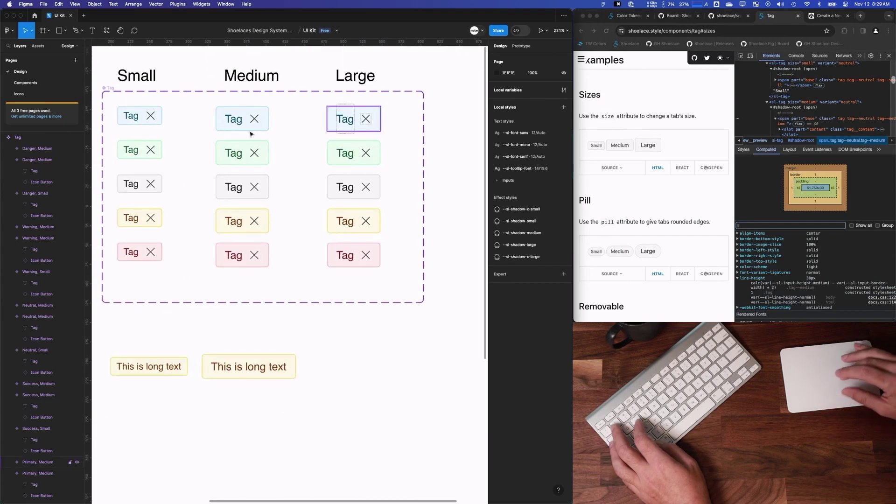
# Examine the medium and large size modifier rules in tag.styles.ts
pyautogui.click(728, 15)
pyautogui.scroll(-3, 694, 284)
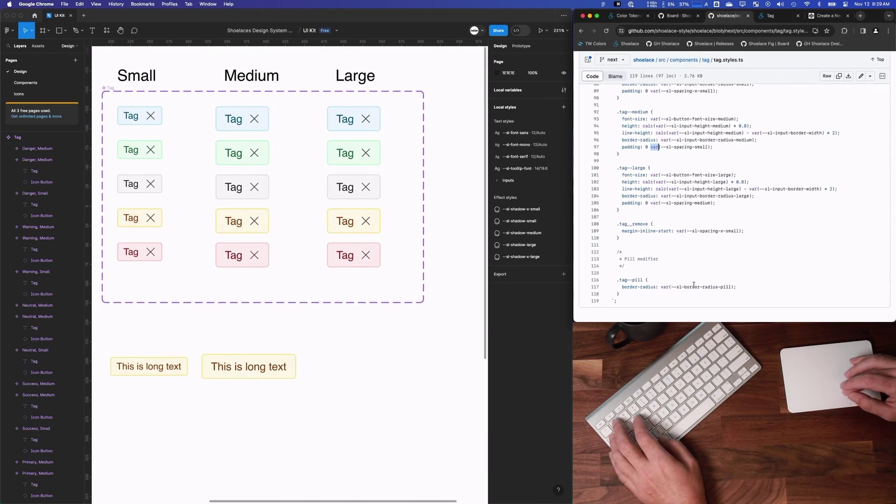
pyautogui.scroll(1, 694, 284)
pyautogui.moveTo(623, 131); pyautogui.dragTo(730, 164)
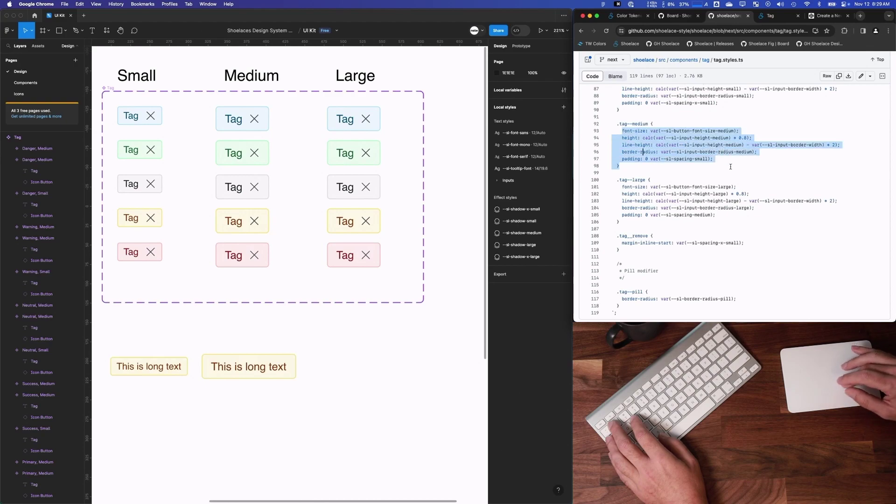
pyautogui.moveTo(622, 131); pyautogui.dragTo(748, 160)
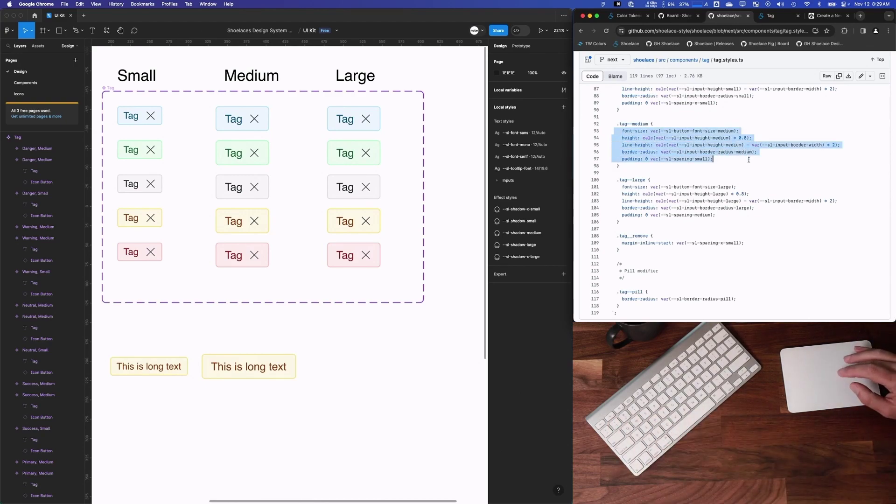
pyautogui.click(749, 160)
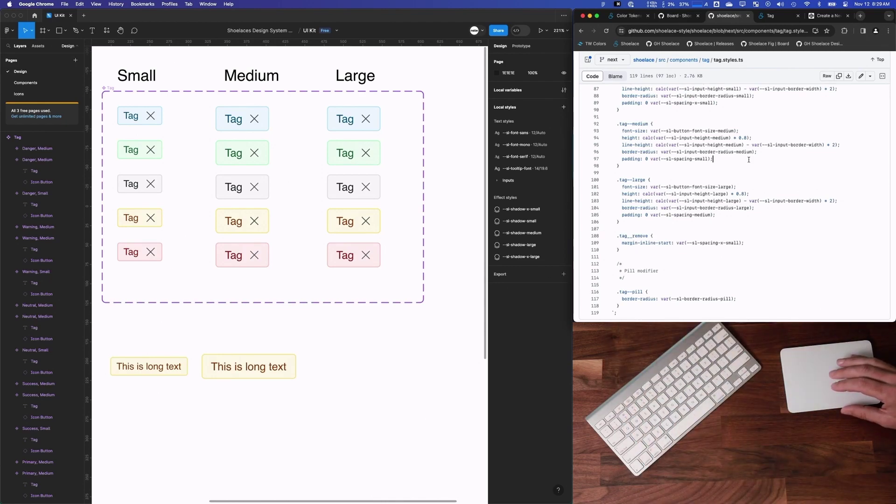
pyautogui.scroll(2, 749, 159)
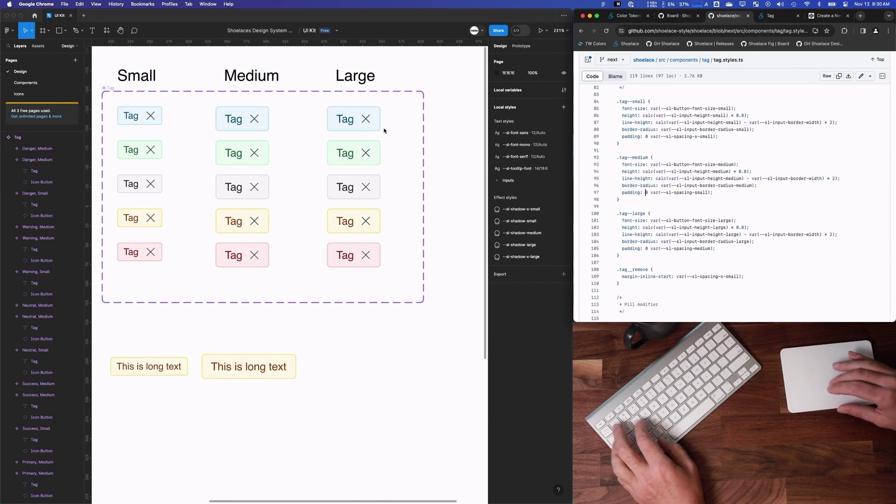
# Apply --sl-spacing-medium to the horizontal padding and --sl-border-radius-large to the corner radius of all five variants in the Large column
pyautogui.click(373, 116)
pyautogui.keyDown('shift'); pyautogui.click(375, 149); pyautogui.keyUp('shift')
pyautogui.keyDown('shift'); pyautogui.click(376, 186); pyautogui.keyUp('shift')
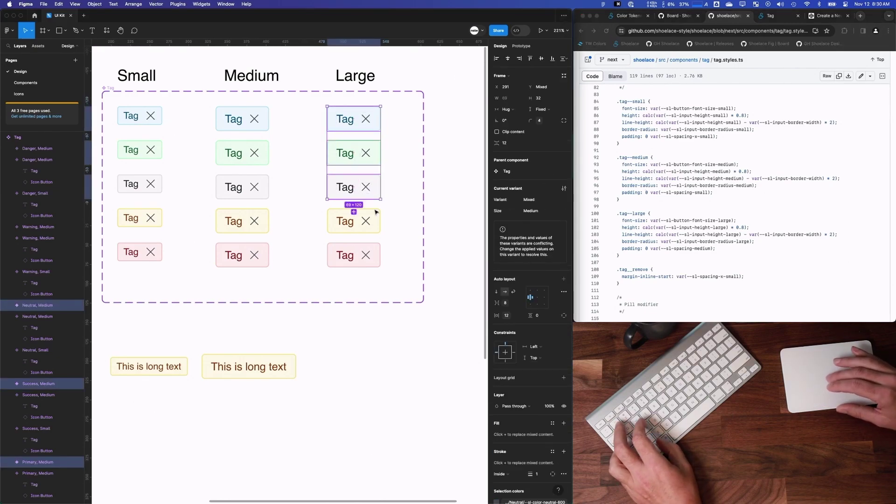
pyautogui.keyDown('shift'); pyautogui.click(376, 220); pyautogui.keyUp('shift')
pyautogui.keyDown('shift'); pyautogui.click(375, 254); pyautogui.keyUp('shift')
pyautogui.click(522, 315)
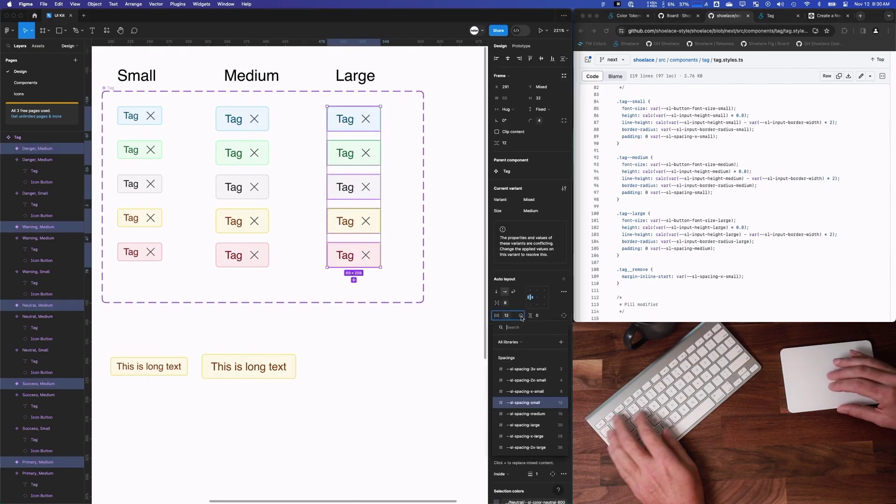
pyautogui.click(530, 414)
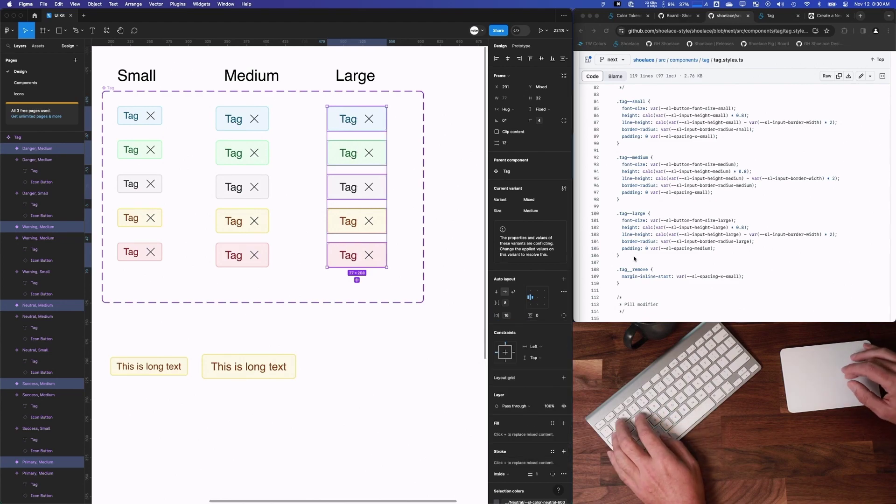
pyautogui.click(554, 121)
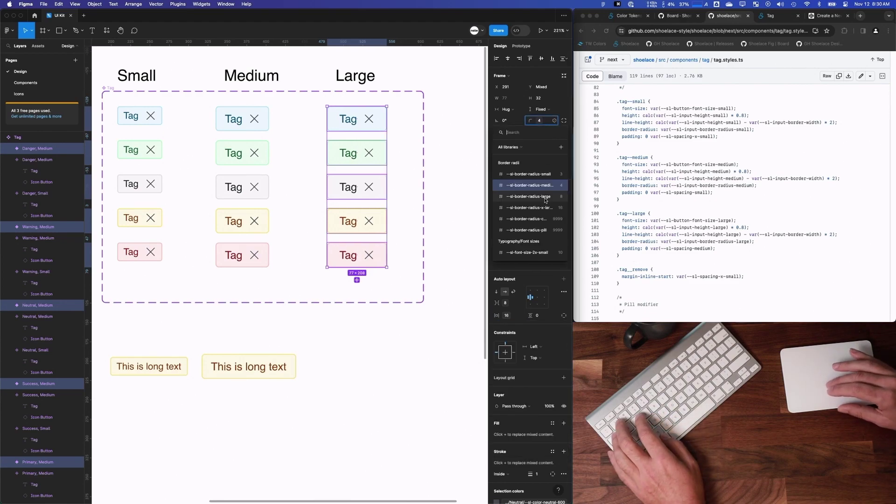
pyautogui.click(530, 197)
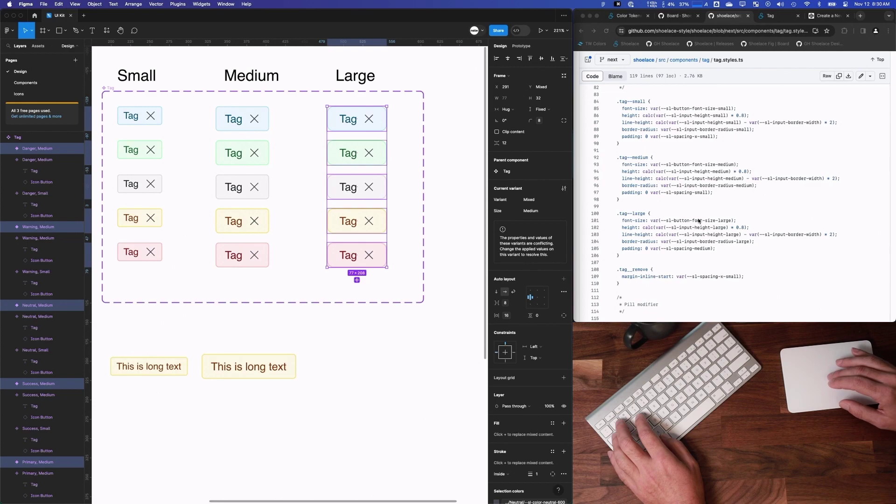
# Inspect the large sample tag on the Shoelace Tag page and set the height of the five Large-column variants to 40
pyautogui.click(773, 17)
pyautogui.click(721, 18)
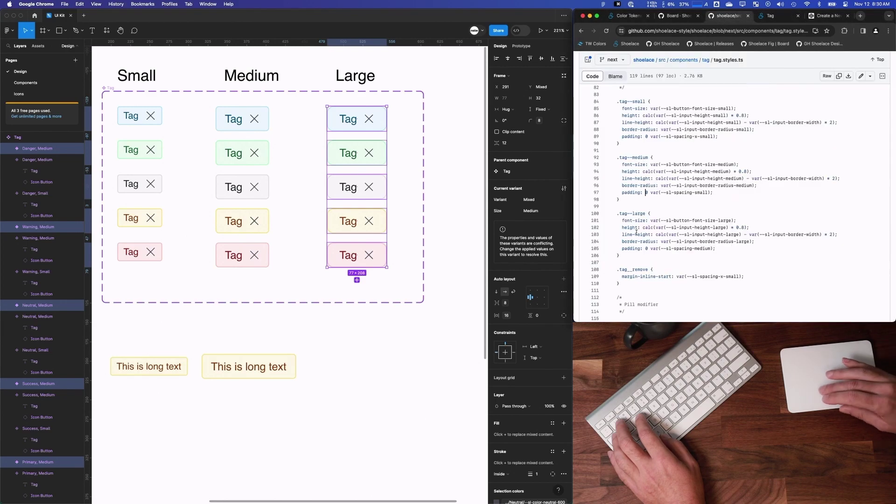
pyautogui.click(771, 17)
pyautogui.click(741, 56)
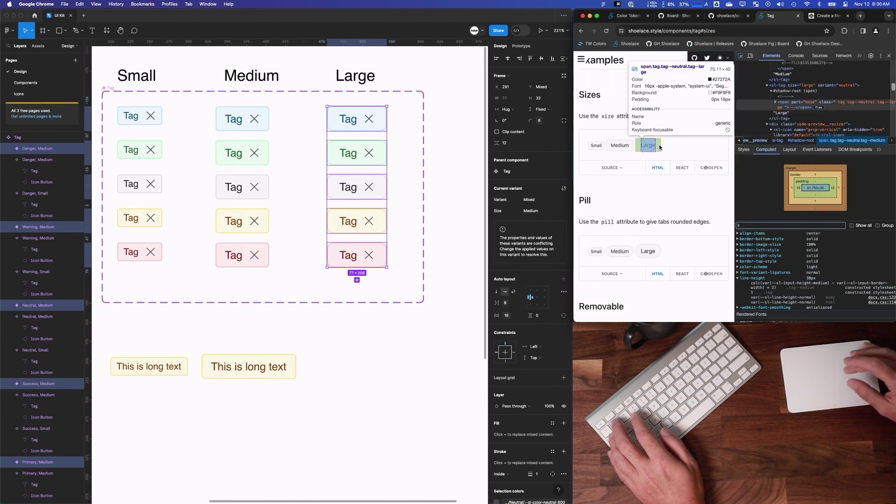
pyautogui.click(660, 147)
pyautogui.click(537, 98)
pyautogui.write('40')
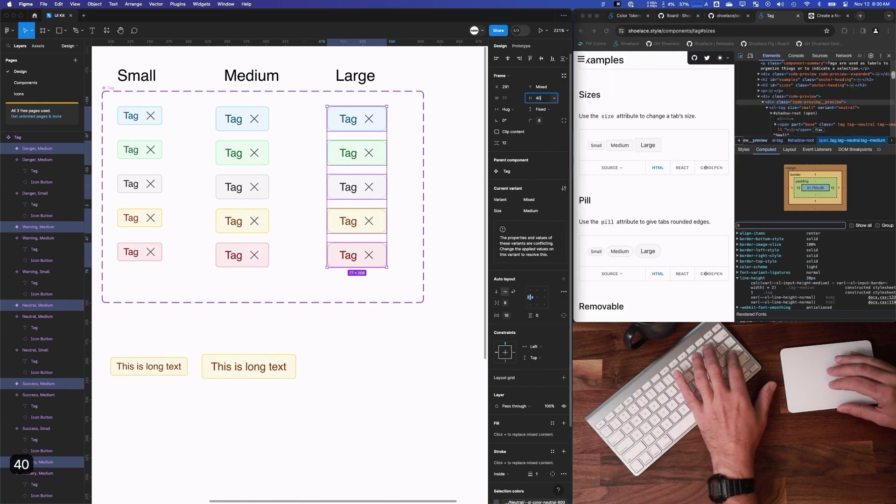
pyautogui.press('Return')
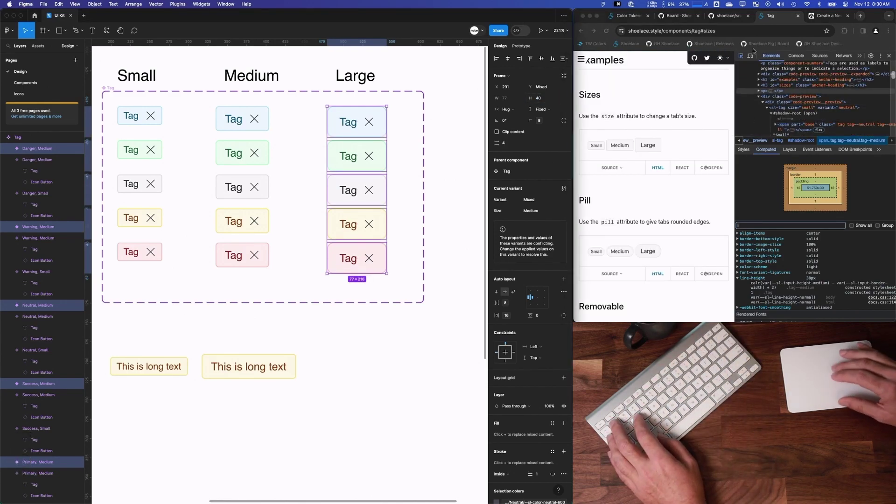
# Select the Tag text layers inside all five Large-column variants
pyautogui.click(729, 16)
pyautogui.click(348, 122)
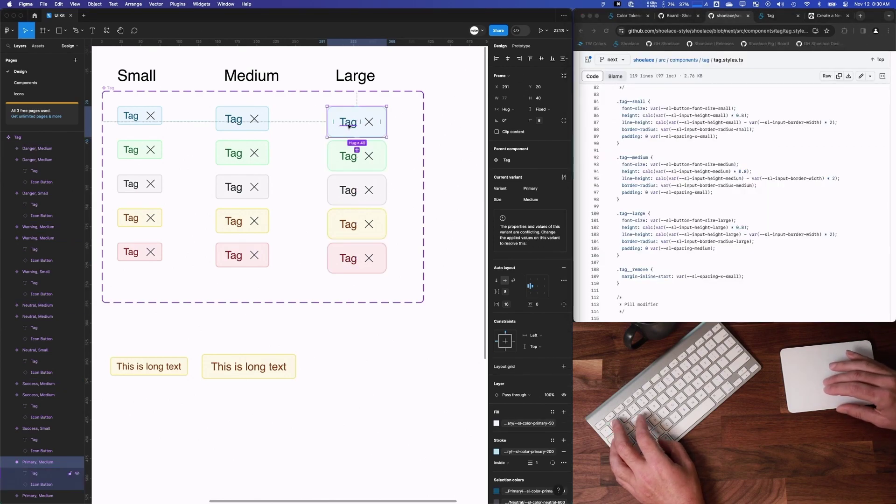
pyautogui.doubleClick(348, 124)
pyautogui.keyDown('shift'); pyautogui.click(348, 156); pyautogui.keyUp('shift')
pyautogui.keyDown('shift'); pyautogui.click(348, 189); pyautogui.keyUp('shift')
pyautogui.keyDown('shift'); pyautogui.click(350, 227); pyautogui.keyUp('shift')
pyautogui.keyDown('shift'); pyautogui.click(348, 258); pyautogui.keyUp('shift')
# Inspect the large sample tag on the Shoelace Tag page and filter its computed styles by "font" to examine the font size
pyautogui.click(768, 17)
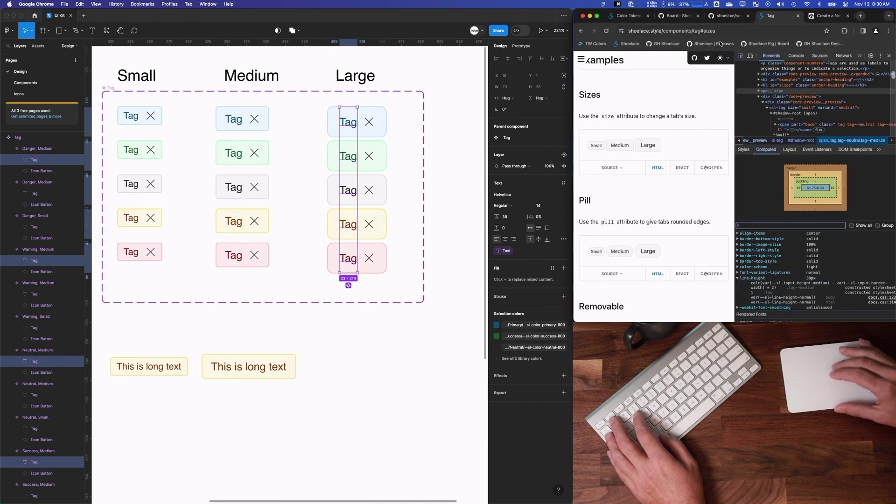
pyautogui.click(740, 56)
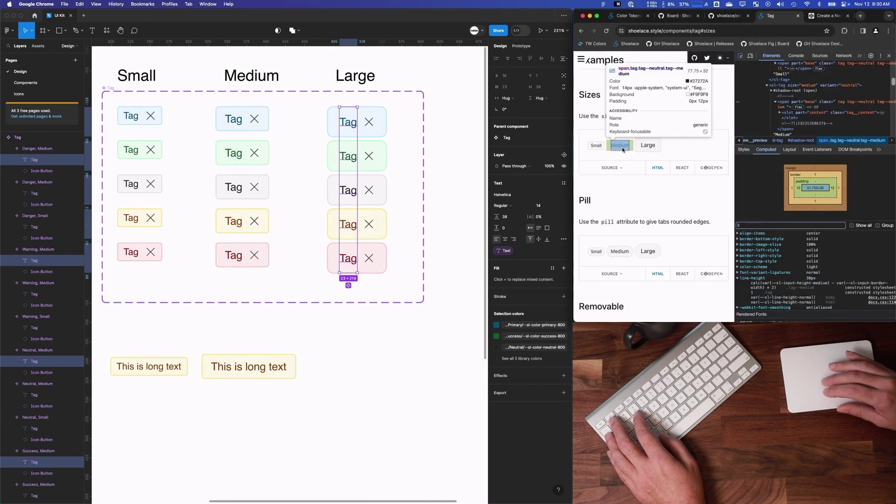
pyautogui.click(648, 146)
pyautogui.click(789, 225)
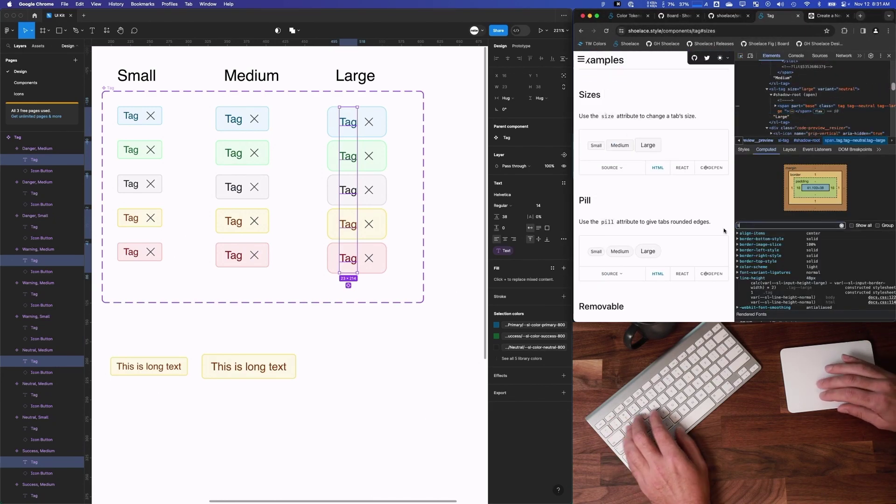
pyautogui.write('font')
pyautogui.press('BackSpace')
pyautogui.press('BackSpace')
pyautogui.press('BackSpace')
pyautogui.press('BackSpace')
pyautogui.press('BackSpace')
pyautogui.press('BackSpace')
pyautogui.write('font')
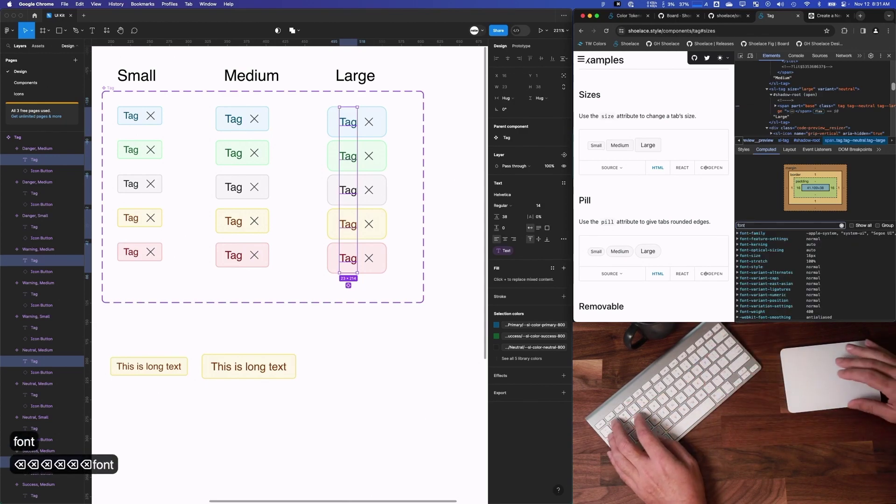
pyautogui.click(741, 256)
# Set the font size of the Tag text in all five Large-column variants to 16
pyautogui.click(540, 208)
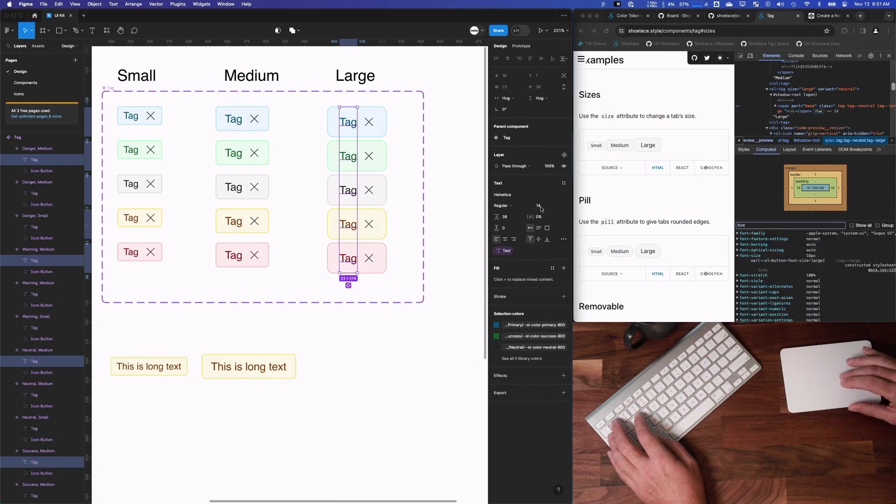
pyautogui.click(557, 208)
pyautogui.click(554, 223)
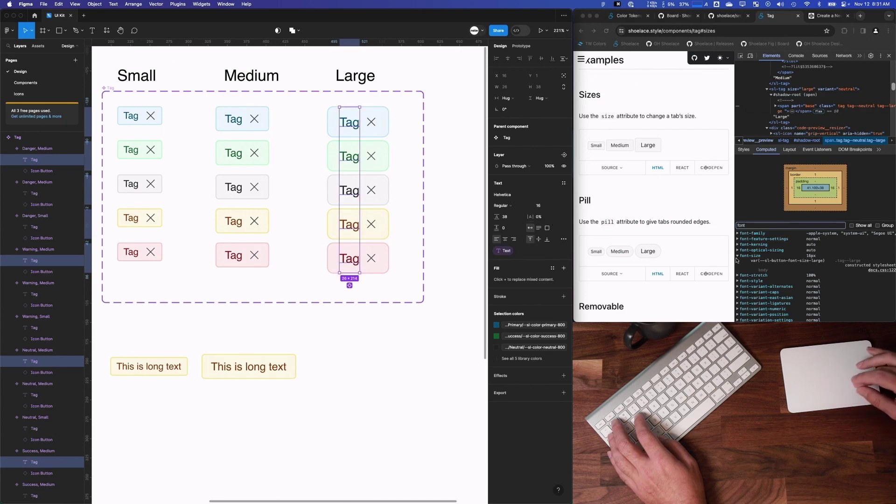
# Filter the large sample's computed styles by "line" and set the line height of the five Large-column Tag texts to 48
pyautogui.doubleClick(747, 226)
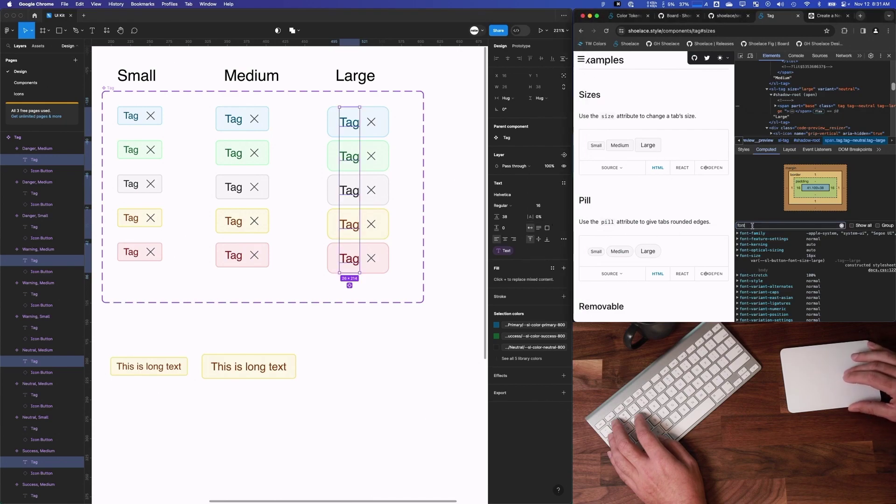
pyautogui.write('line')
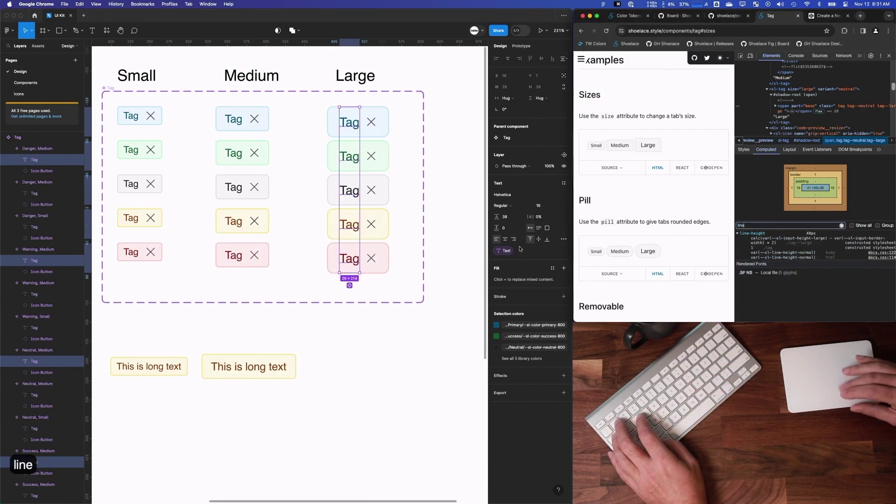
pyautogui.click(510, 219)
pyautogui.write('48')
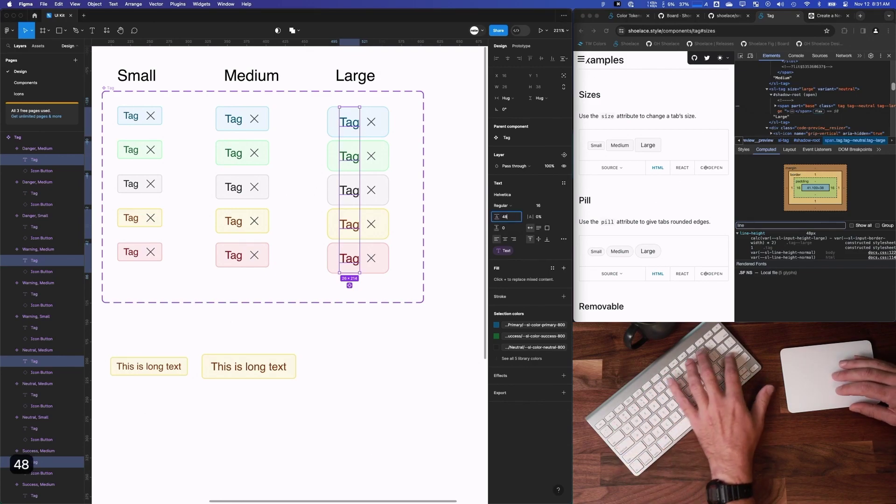
pyautogui.press('Return')
pyautogui.click(645, 168)
pyautogui.hotkey('ctrl', 'shift', 'Tab')
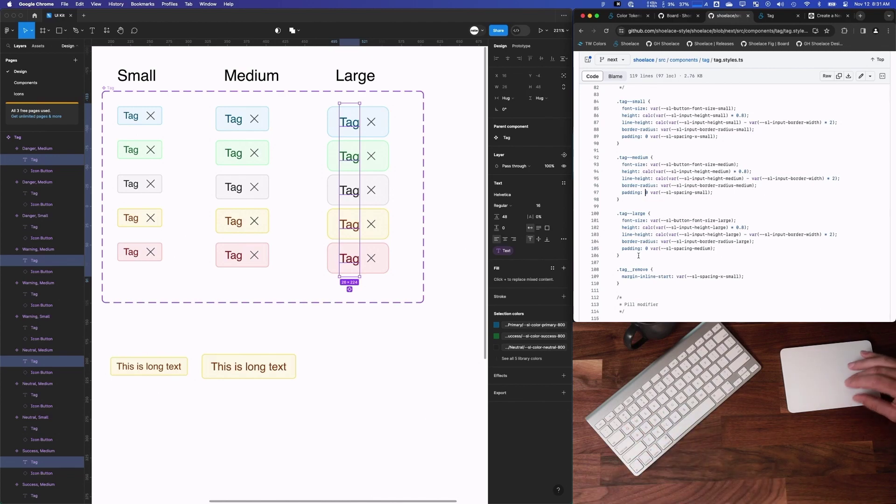
# Move the Medium and Large variant columns and their headings closer to the Small column
pyautogui.click(458, 251)
pyautogui.scroll(-2, 405, 288)
pyautogui.scroll(-8, 405, 287)
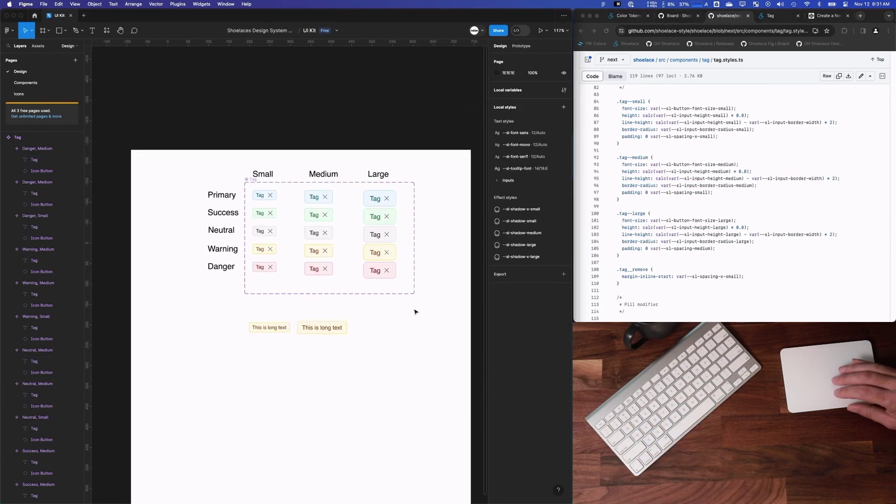
pyautogui.hscroll(2, 417, 311)
pyautogui.moveTo(311, 284); pyautogui.dragTo(267, 197)
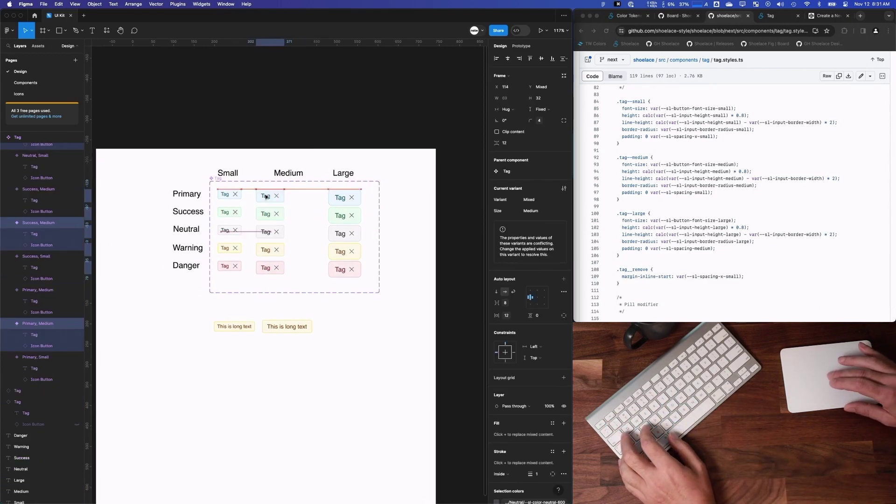
pyautogui.moveTo(369, 283); pyautogui.dragTo(282, 176)
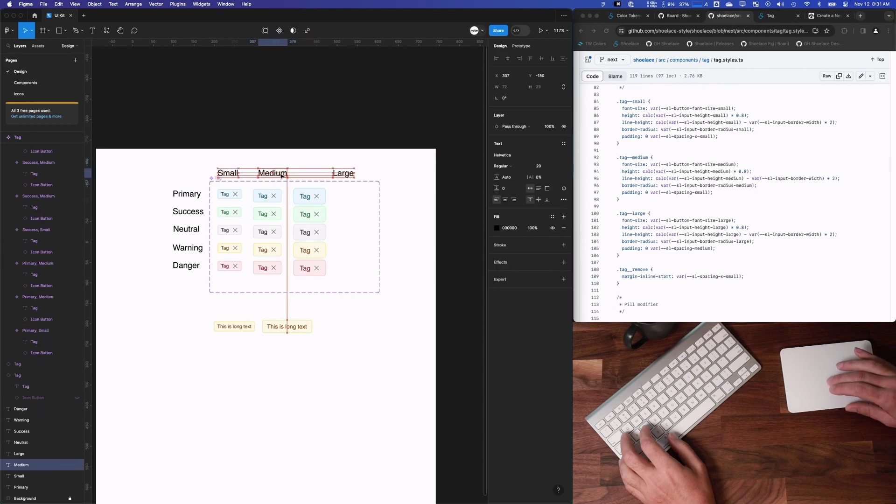
pyautogui.moveTo(342, 173); pyautogui.dragTo(315, 174)
pyautogui.press('Escape')
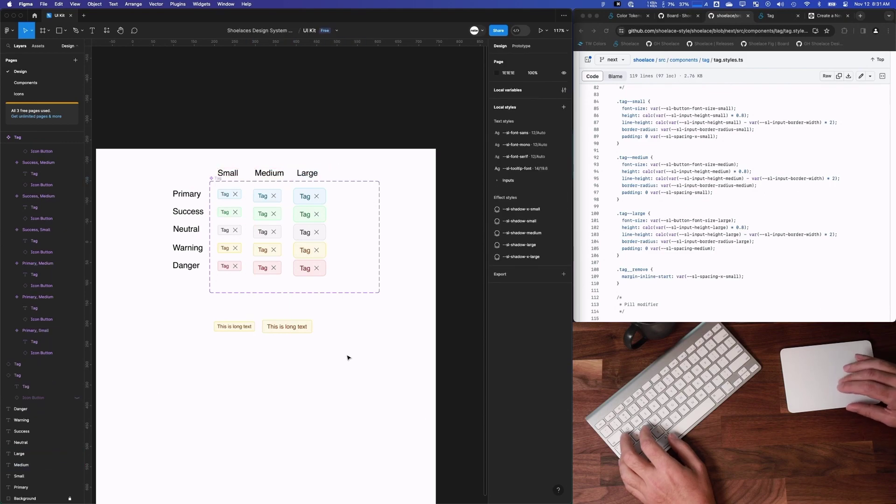
# Switch to the CodePen sample in Chrome and inspect the remove icon buttons of the sample tags to examine their sizes
pyautogui.click(287, 327)
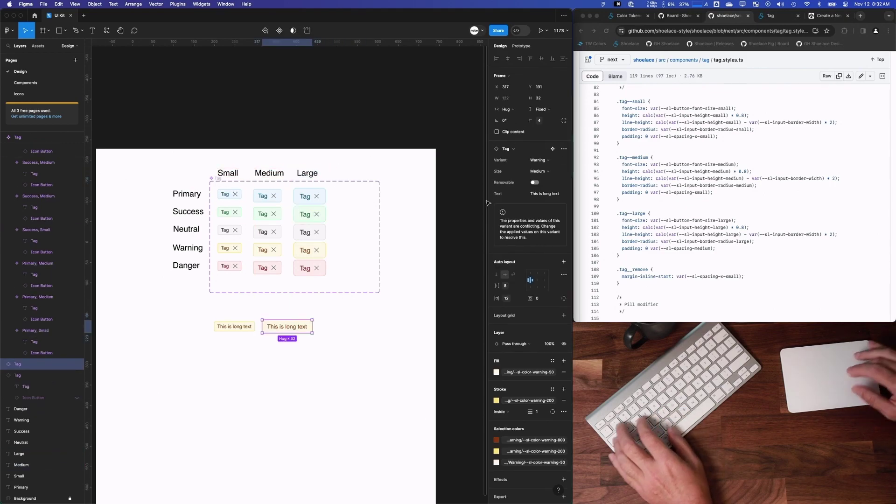
pyautogui.click(774, 15)
pyautogui.click(822, 16)
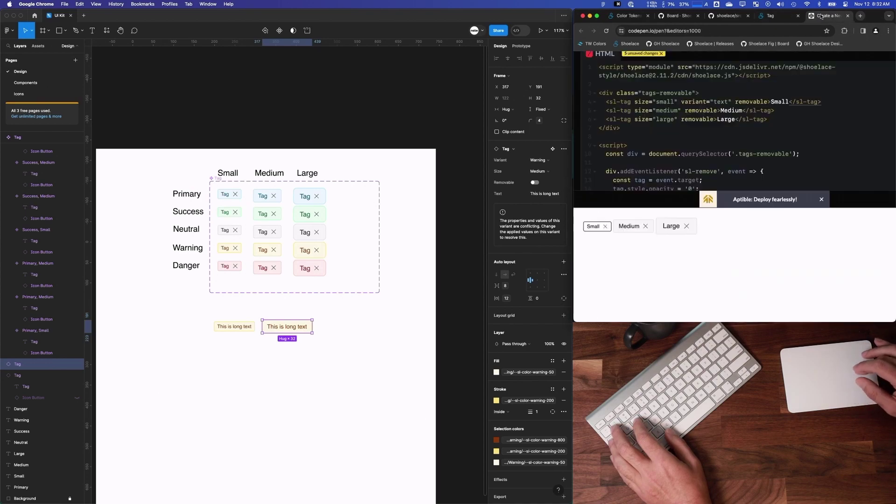
pyautogui.rightClick(609, 227)
pyautogui.click(616, 314)
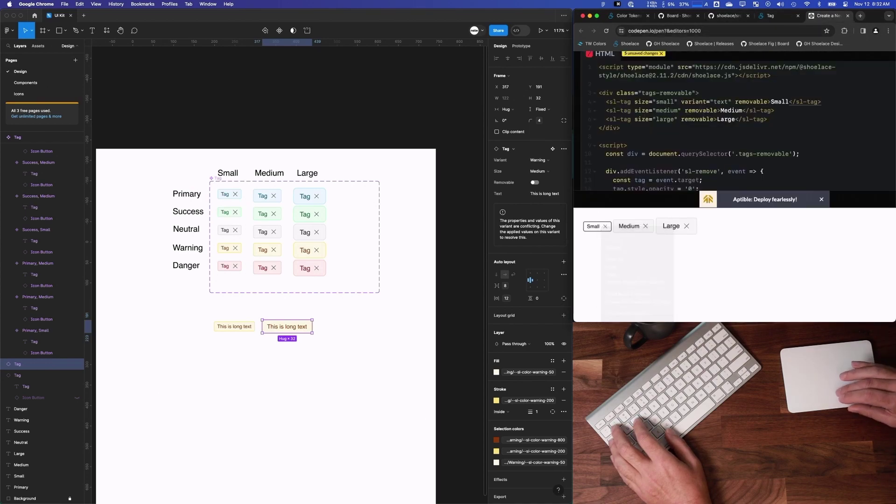
pyautogui.click(741, 56)
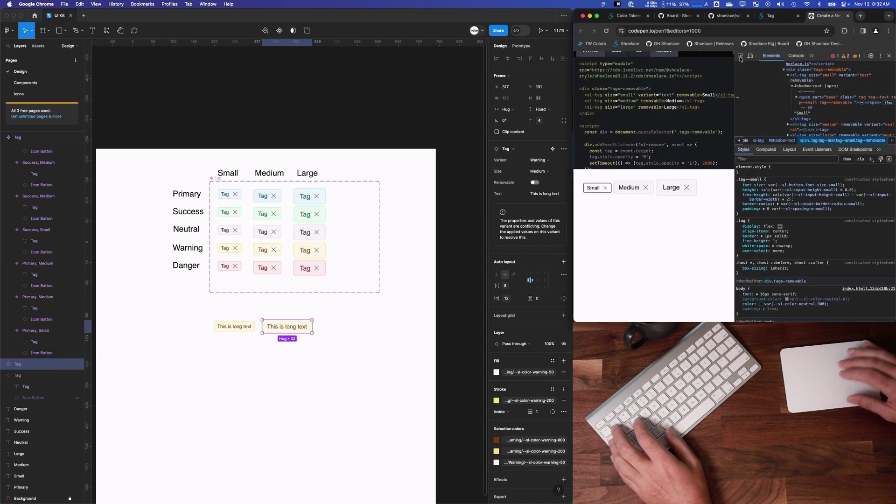
pyautogui.click(605, 188)
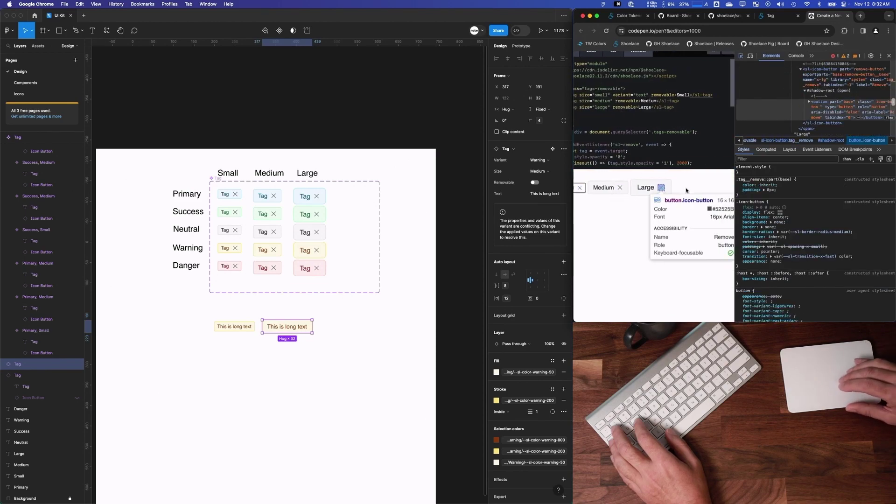
# Select the Icon Button inside the Primary, Small tag variant in Figma and open its width for editing
pyautogui.click(331, 243)
pyautogui.scroll(5, 269, 241)
pyautogui.click(204, 149)
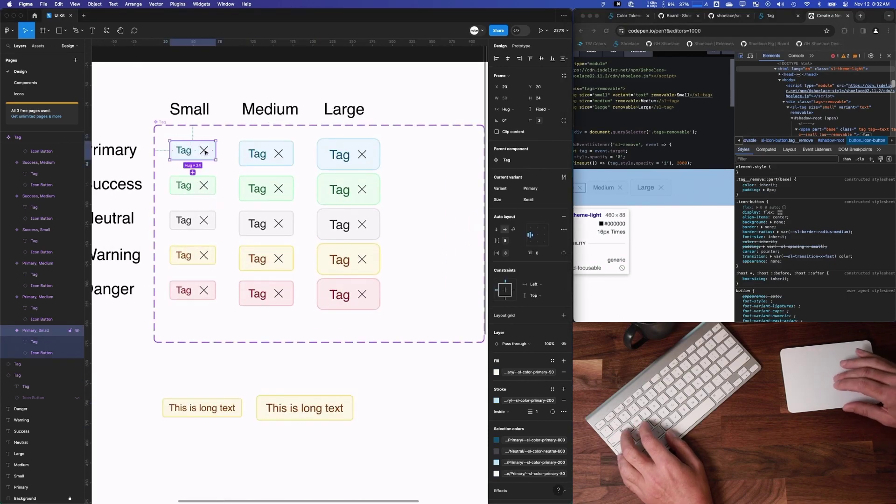
pyautogui.click(204, 150)
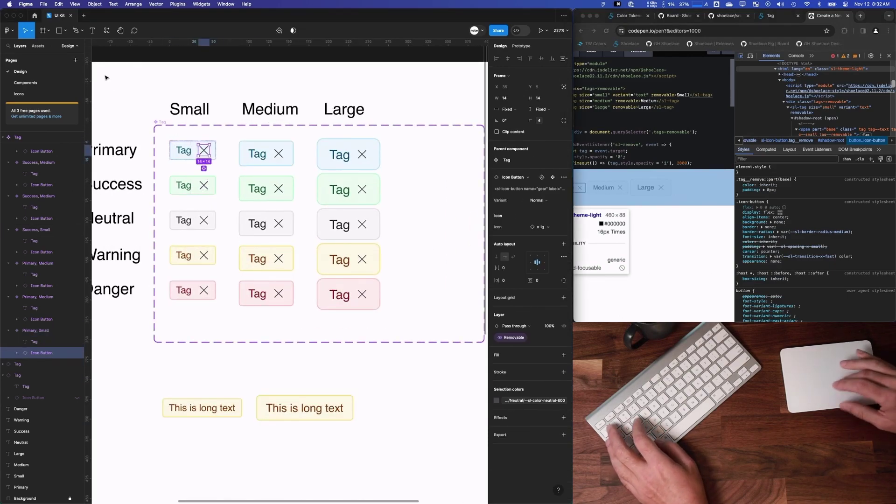
pyautogui.keyDown('super'); pyautogui.click(205, 186); pyautogui.keyUp('super')
pyautogui.click(205, 152)
pyautogui.keyDown('super'); pyautogui.click(205, 152); pyautogui.keyUp('super')
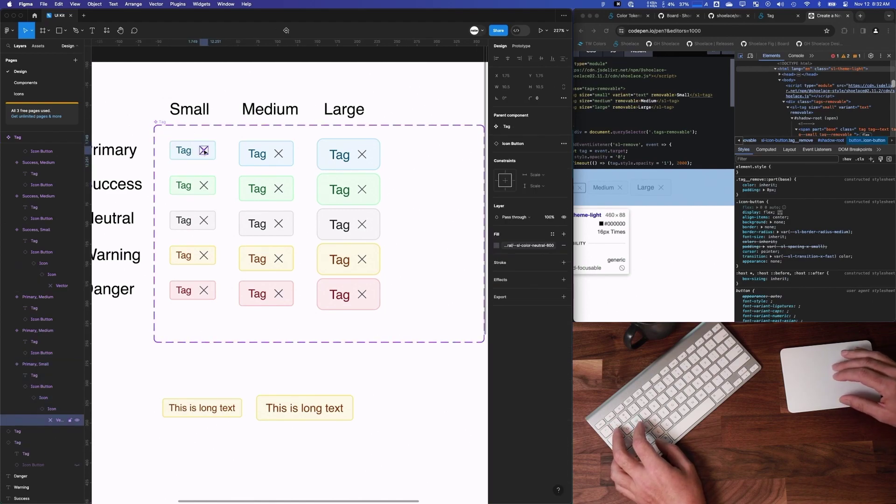
pyautogui.click(40, 399)
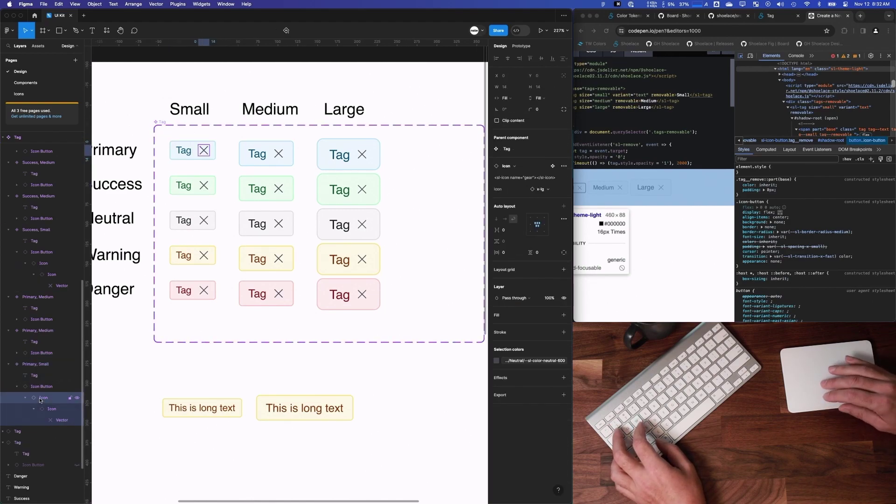
pyautogui.click(36, 386)
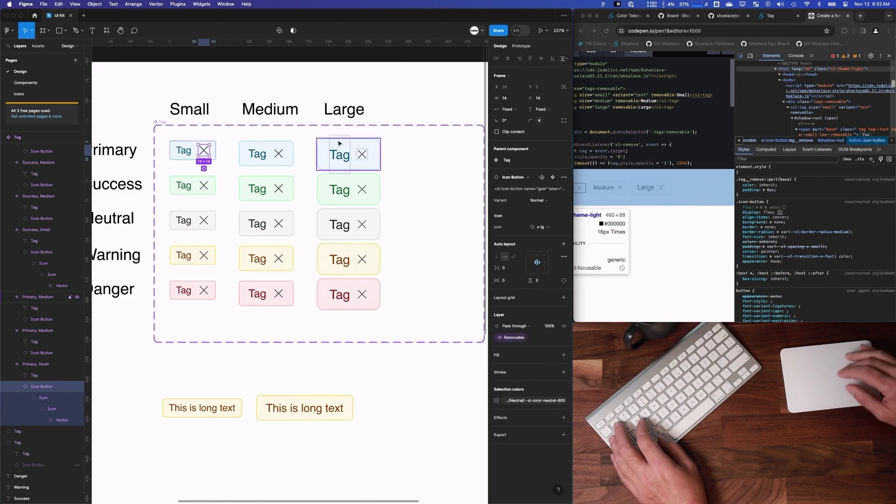
pyautogui.scroll(6, 196, 157)
pyautogui.click(506, 98)
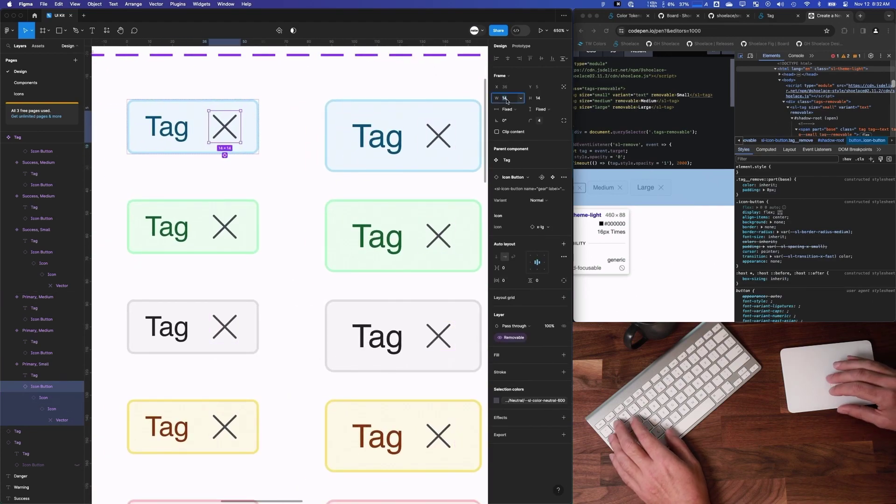
# Collapse all layers and expand only the Tag component set to list its variants
pyautogui.click(285, 158)
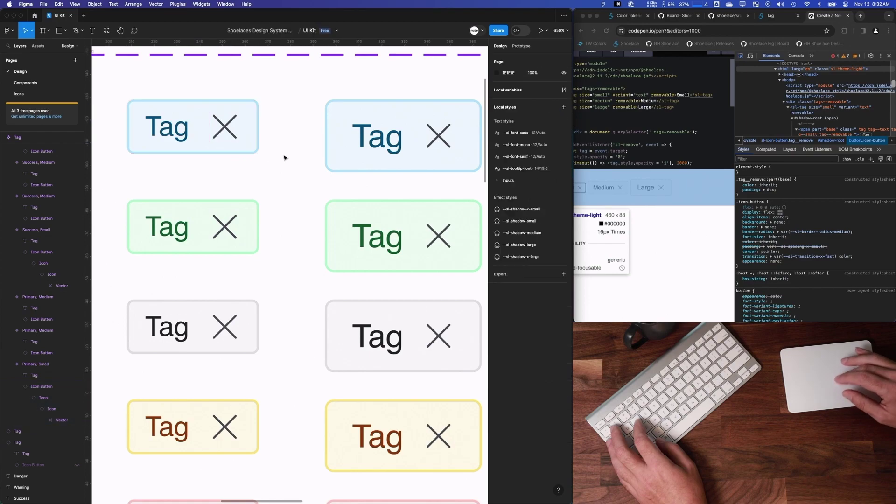
pyautogui.click(15, 138)
pyautogui.hotkey('alt', 'l')
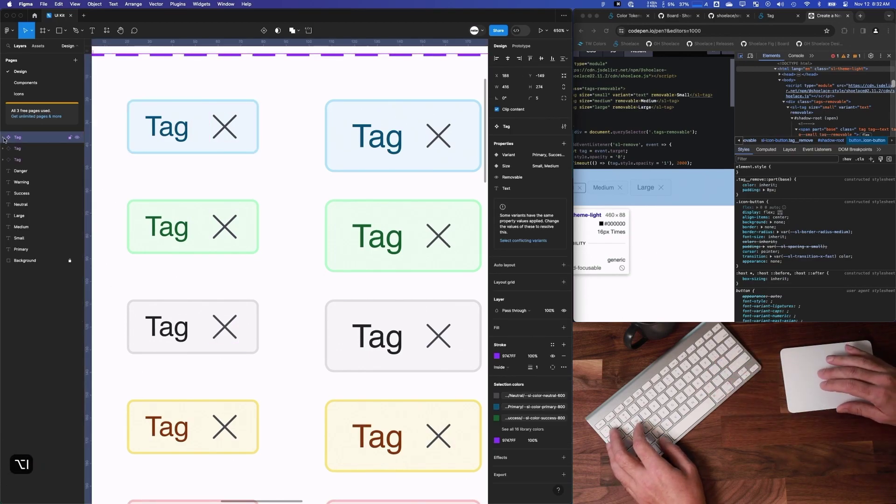
pyautogui.click(4, 137)
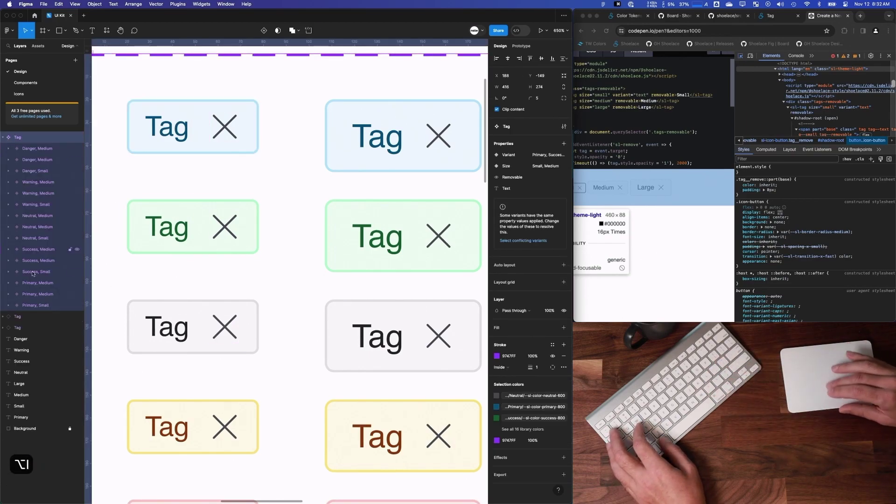
# Group the five Small variants together at the end of the Tag component set's layer list
pyautogui.click(36, 305)
pyautogui.keyDown('super'); pyautogui.click(36, 272); pyautogui.keyUp('super')
pyautogui.keyDown('super'); pyautogui.click(39, 237); pyautogui.keyUp('super')
pyautogui.keyDown('super'); pyautogui.click(39, 207); pyautogui.keyUp('super')
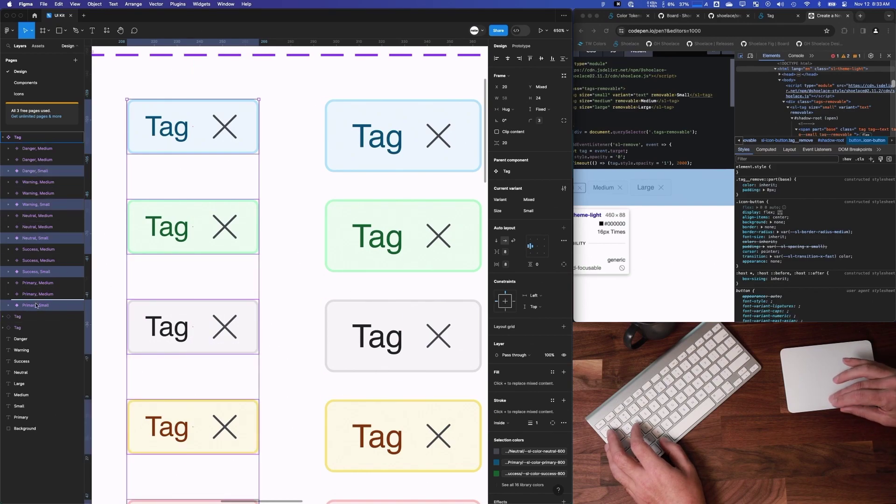
pyautogui.moveTo(35, 305); pyautogui.dragTo(37, 311)
# Expand the Small variants in the layer list to expose their nested Icon Button layers
pyautogui.click(9, 260)
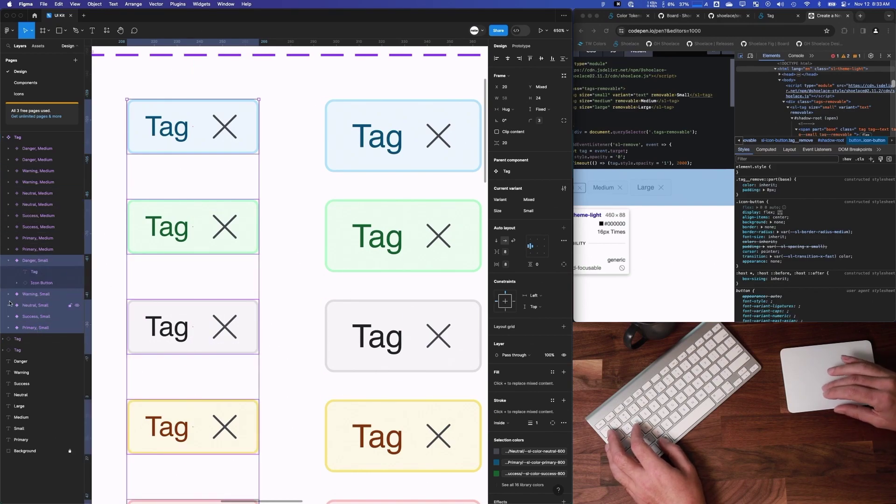
pyautogui.click(9, 294)
pyautogui.click(8, 328)
pyautogui.click(9, 361)
# Resize the Icon Button in all five Small variants to 12 wide by 12 high
pyautogui.click(42, 418)
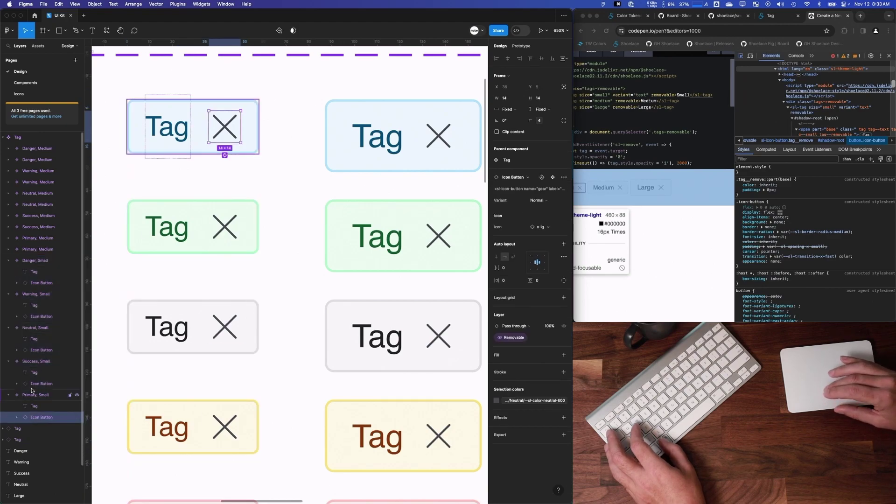
pyautogui.keyDown('super'); pyautogui.click(41, 384); pyautogui.keyUp('super')
pyautogui.keyDown('super'); pyautogui.click(42, 350); pyautogui.keyUp('super')
pyautogui.keyDown('super'); pyautogui.click(41, 316); pyautogui.keyUp('super')
pyautogui.keyDown('super'); pyautogui.click(42, 283); pyautogui.keyUp('super')
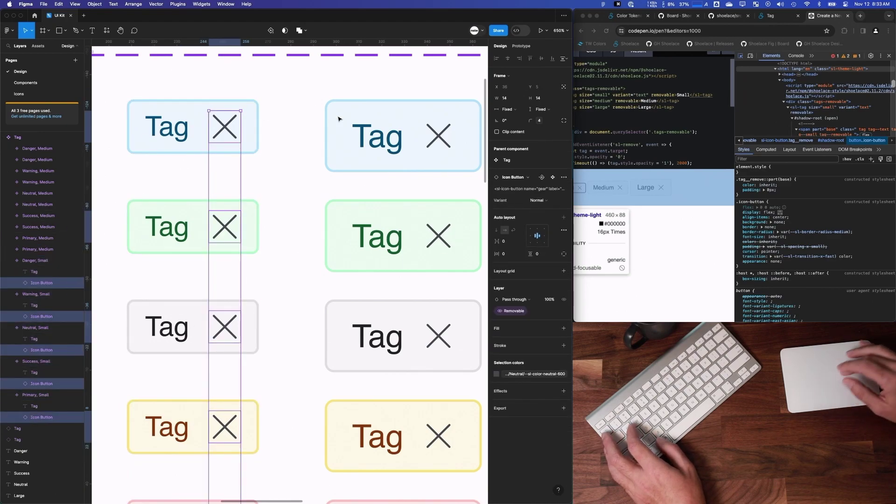
pyautogui.click(506, 97)
pyautogui.write('12')
pyautogui.press('Tab')
pyautogui.press('Tab')
pyautogui.hotkey('shift', 'Tab')
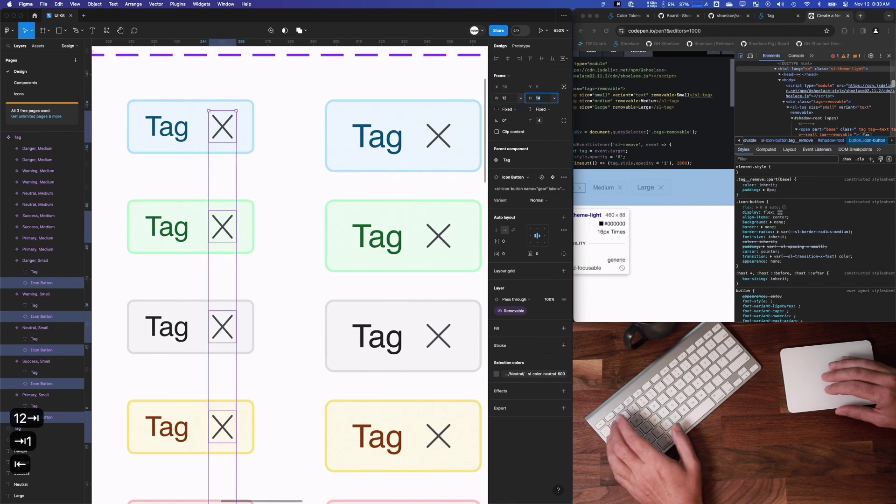
pyautogui.write('12')
pyautogui.press('Tab')
# Set the Size property of the five variants in the Large column to Large
pyautogui.scroll(-5, 380, 136)
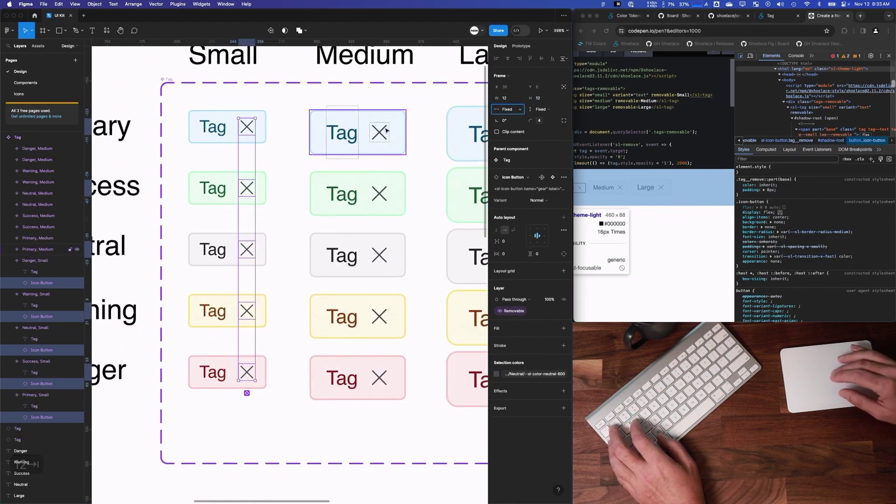
pyautogui.click(379, 138)
pyautogui.hscroll(4, 412, 176)
pyautogui.click(430, 158)
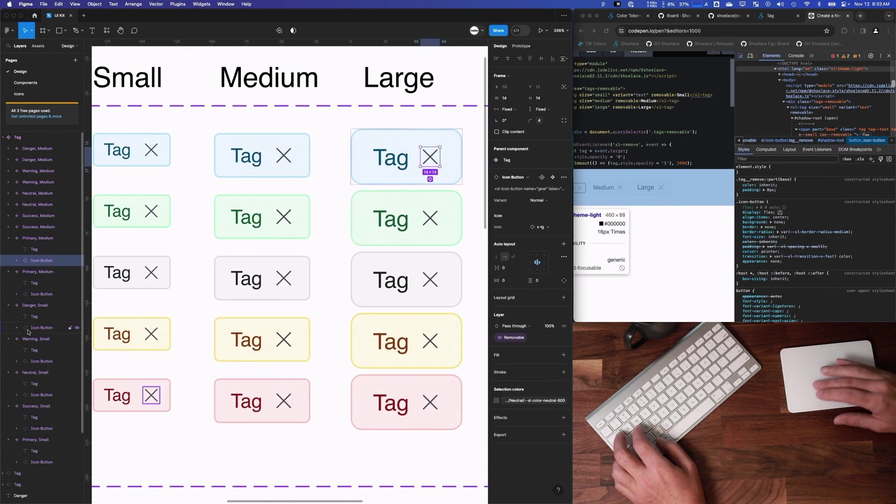
pyautogui.click(9, 239)
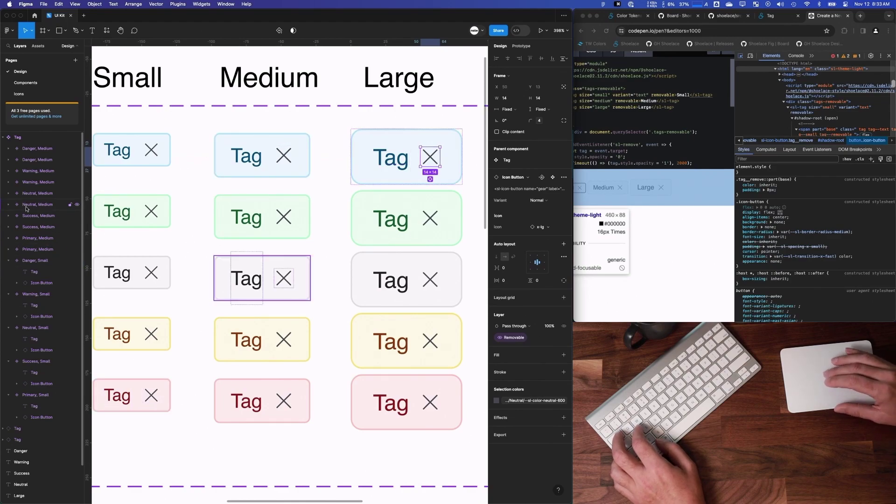
pyautogui.click(324, 148)
pyautogui.scroll(-3, 324, 147)
pyautogui.moveTo(336, 128); pyautogui.dragTo(464, 342)
pyautogui.click(541, 211)
pyautogui.write('Large')
pyautogui.press('Return')
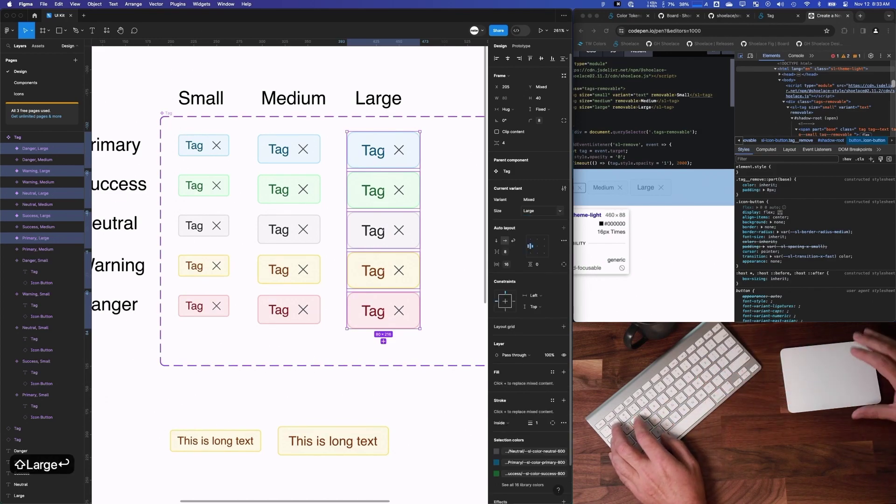
# Bring the five Large variants together at the front of the Tag component set's layer order
pyautogui.click(397, 154)
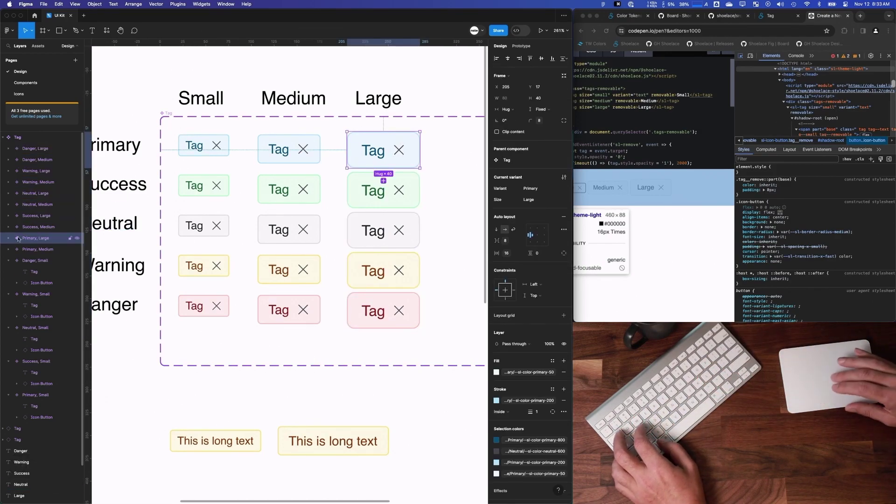
pyautogui.keyDown('shift'); pyautogui.click(34, 216); pyautogui.keyUp('shift')
pyautogui.keyDown('shift'); pyautogui.click(33, 194); pyautogui.keyUp('shift')
pyautogui.keyDown('shift'); pyautogui.click(34, 171); pyautogui.keyUp('shift')
pyautogui.keyDown('shift'); pyautogui.click(34, 149); pyautogui.keyUp('shift')
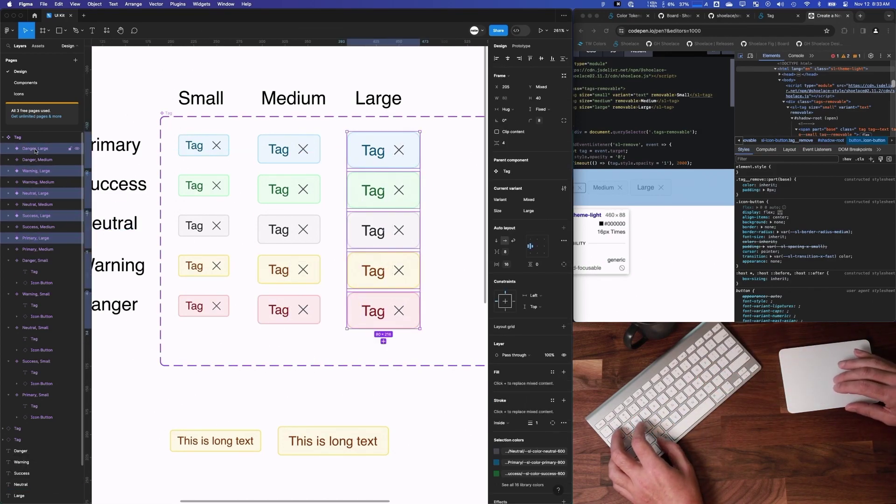
pyautogui.press(']')
# Expand the five Large variants in the layer list to expose their Icon Button layers
pyautogui.click(8, 283)
pyautogui.click(9, 148)
pyautogui.click(9, 183)
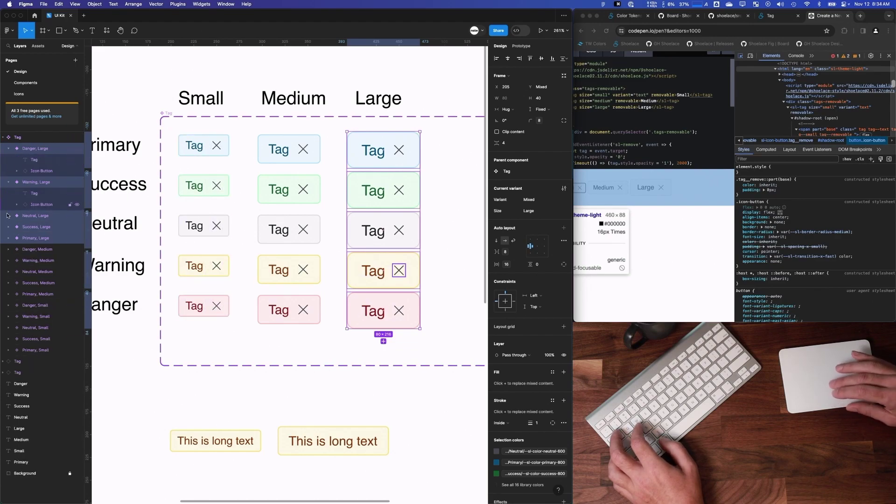
pyautogui.click(8, 216)
pyautogui.click(9, 249)
pyautogui.click(8, 283)
# Resize the Icon Button in all five Large variants to 16 wide by 16 high and clear the selection
pyautogui.click(27, 303)
pyautogui.keyDown('shift'); pyautogui.click(38, 272); pyautogui.keyUp('shift')
pyautogui.keyDown('shift'); pyautogui.click(36, 236); pyautogui.keyUp('shift')
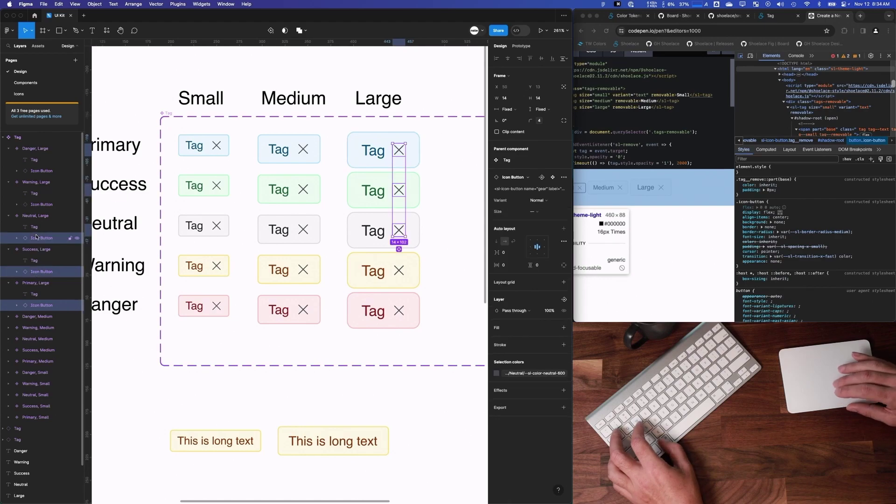
pyautogui.keyDown('shift'); pyautogui.click(38, 171); pyautogui.keyUp('shift')
pyautogui.write('16')
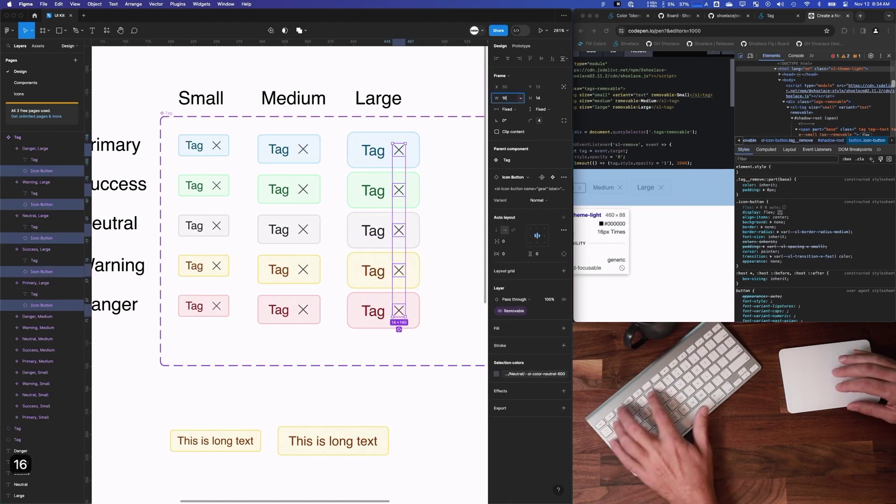
pyautogui.press('Tab')
pyautogui.write('16')
pyautogui.press('Tab')
pyautogui.click(422, 107)
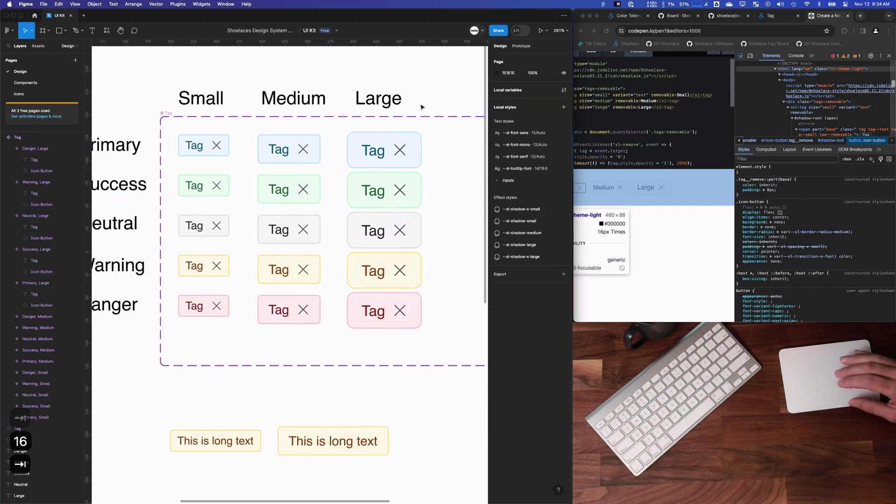
# Switch to Chrome and check the padding rules for each tag size in Shoelace's tag.styles.ts source
pyautogui.click(197, 148)
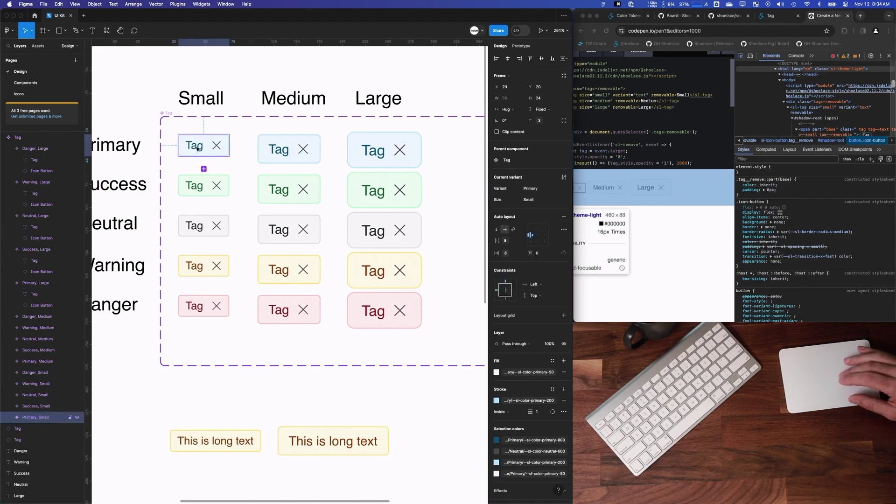
pyautogui.click(734, 15)
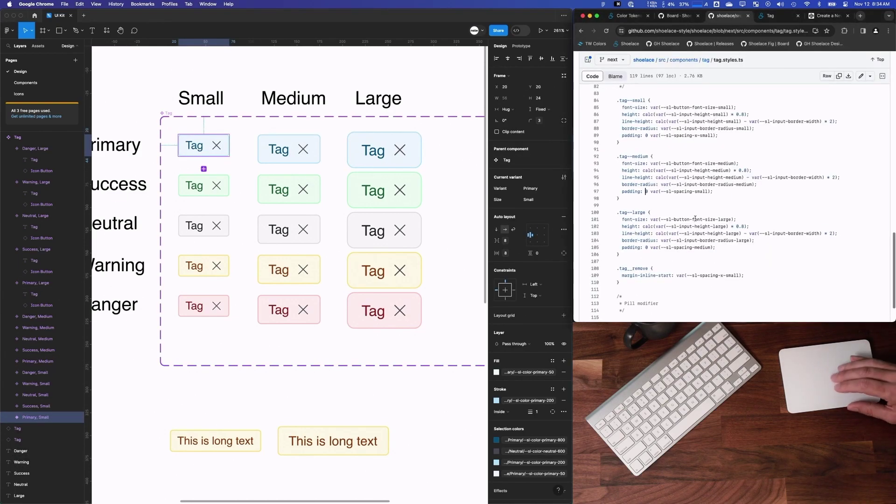
pyautogui.click(400, 189)
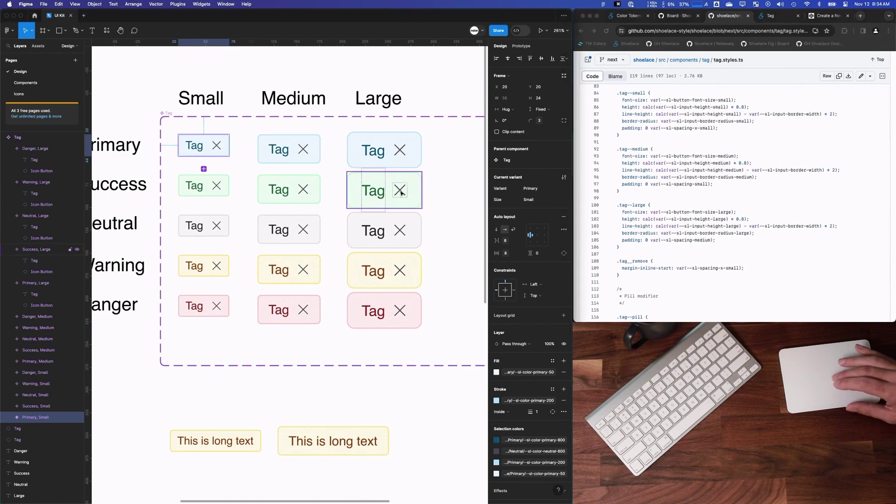
# Try applying the --sl-spacing-small variable to the Primary Large tag's horizontal padding, and undo the change
pyautogui.click(385, 149)
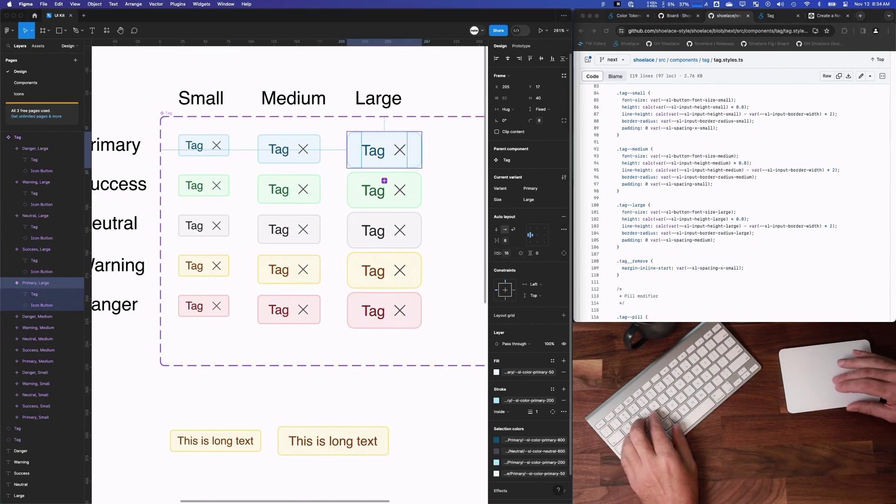
pyautogui.click(520, 254)
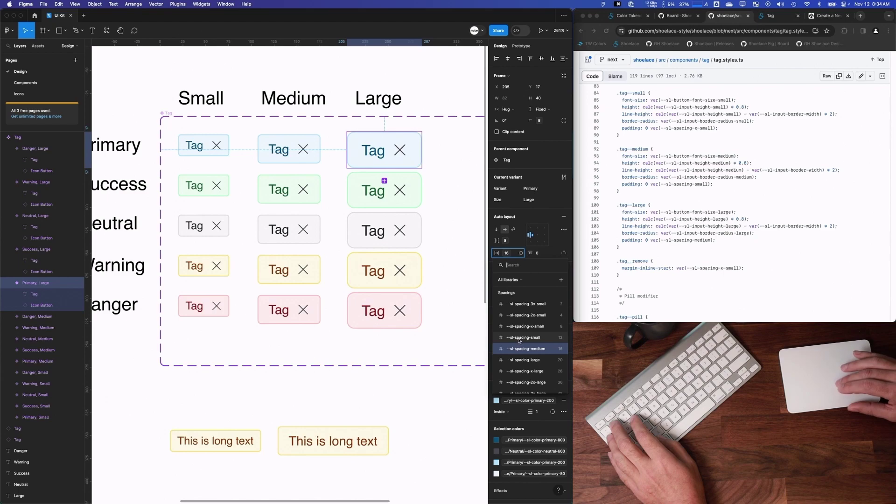
pyautogui.click(519, 338)
pyautogui.press('super+z')
# Apply the --sl-spacing-small variable to the horizontal padding of all five Medium tag variants
pyautogui.click(303, 148)
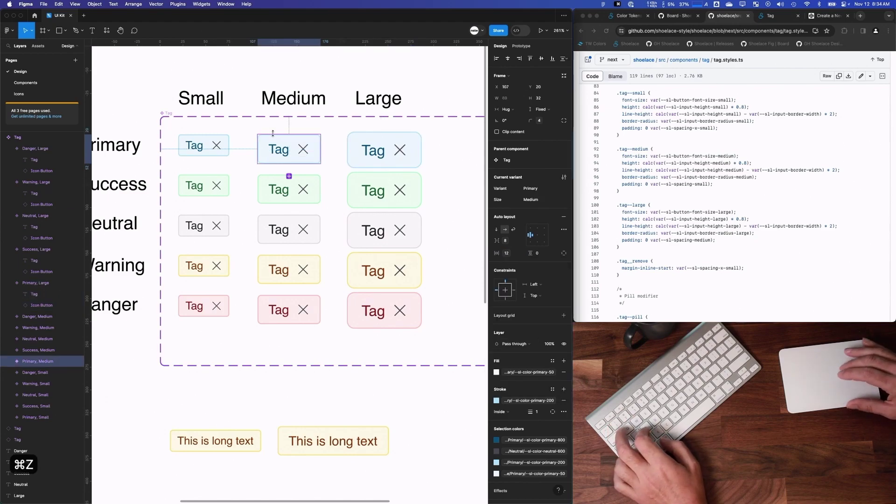
pyautogui.keyDown('shift'); pyautogui.click(267, 187); pyautogui.keyUp('shift')
pyautogui.keyDown('shift'); pyautogui.click(267, 228); pyautogui.keyUp('shift')
pyautogui.keyDown('shift'); pyautogui.click(268, 268); pyautogui.keyUp('shift')
pyautogui.keyDown('shift'); pyautogui.click(270, 308); pyautogui.keyUp('shift')
pyautogui.click(521, 264)
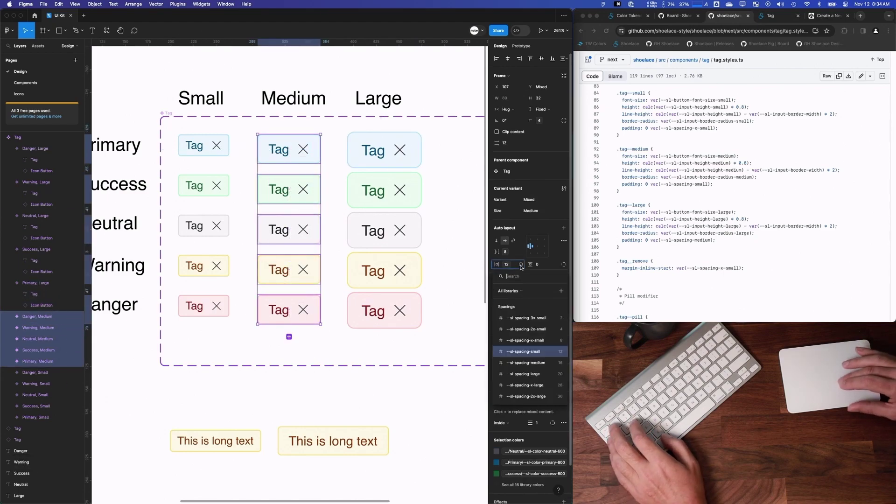
pyautogui.click(535, 352)
pyautogui.click(420, 294)
# Widen the Tag component set to 537 and move it left together with its labels and long-text samples
pyautogui.scroll(-4, 421, 294)
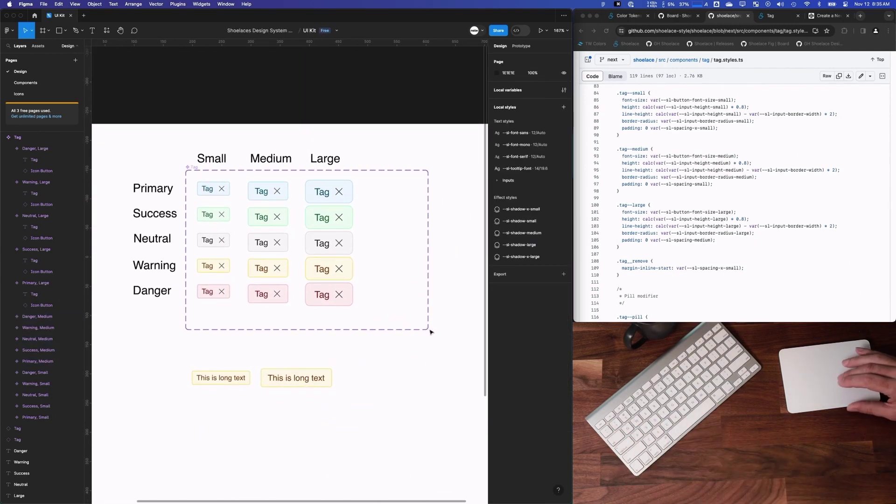
pyautogui.click(366, 238)
pyautogui.scroll(-5, 383, 237)
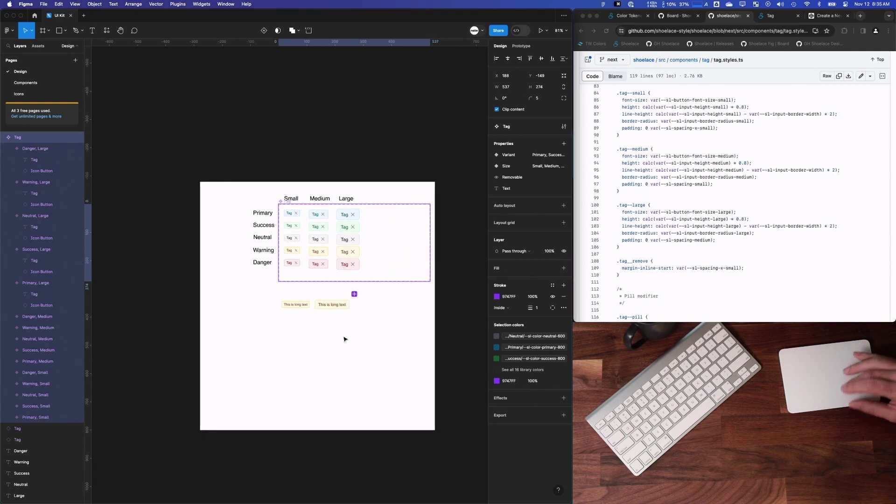
pyautogui.moveTo(223, 195); pyautogui.dragTo(420, 324)
pyautogui.moveTo(293, 201); pyautogui.dragTo(254, 201)
# Align the Small, Medium and Large tags on their vertical centers within each variant row
pyautogui.scroll(6, 327, 309)
pyautogui.moveTo(366, 279); pyautogui.dragTo(175, 252)
pyautogui.moveTo(365, 230); pyautogui.dragTo(181, 225)
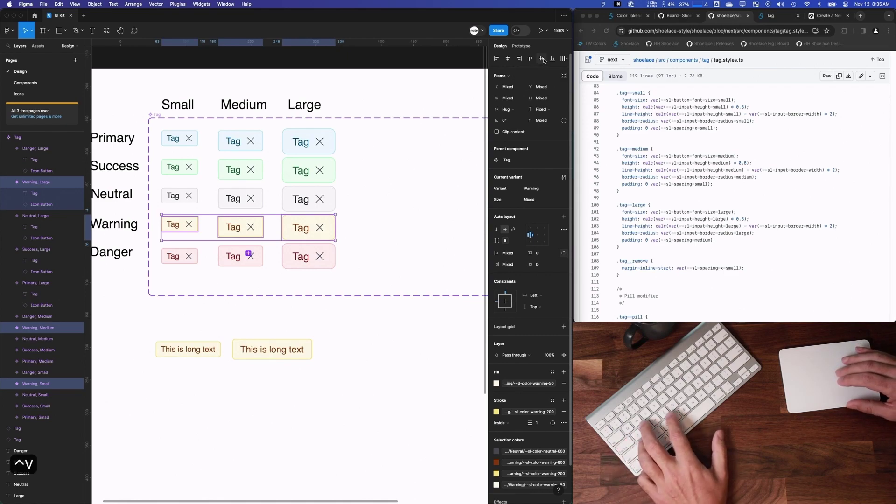
pyautogui.hotkey('alt', 'v')
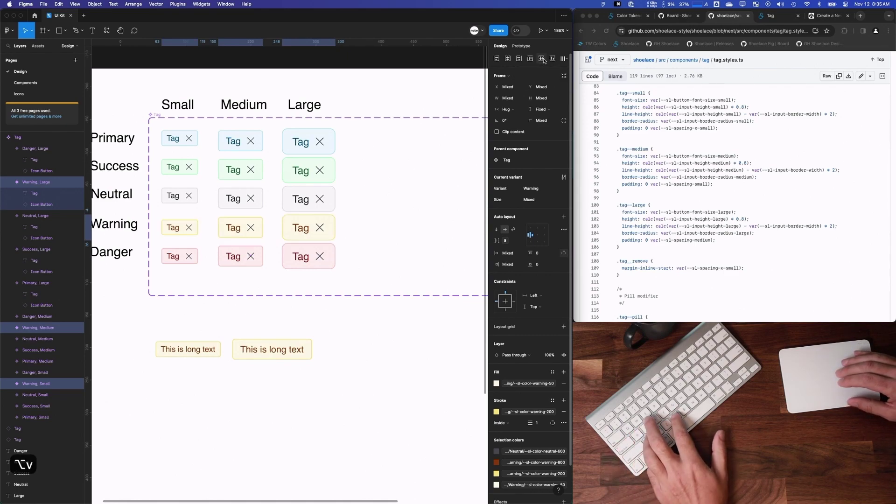
pyautogui.moveTo(357, 207); pyautogui.dragTo(184, 195)
pyautogui.hotkey('alt', 'v')
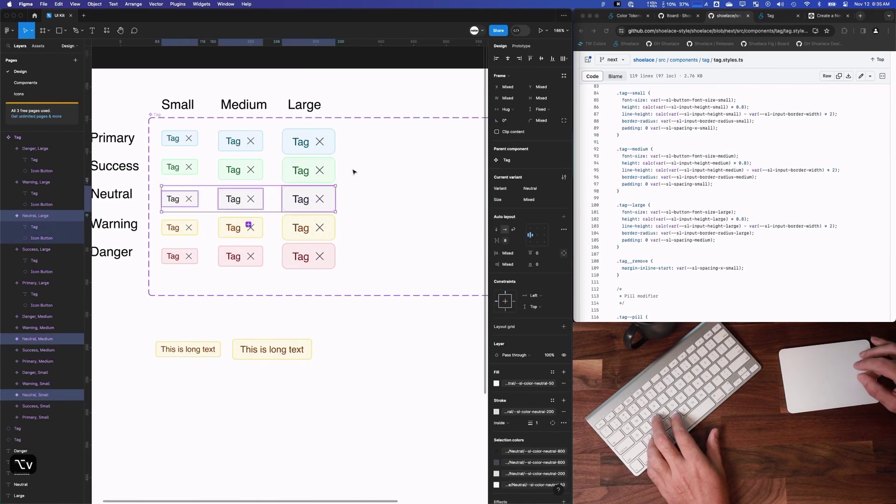
pyautogui.moveTo(353, 172); pyautogui.dragTo(185, 169)
pyautogui.hotkey('alt', 'v')
pyautogui.moveTo(355, 136); pyautogui.dragTo(185, 140)
pyautogui.hotkey('alt', 'v')
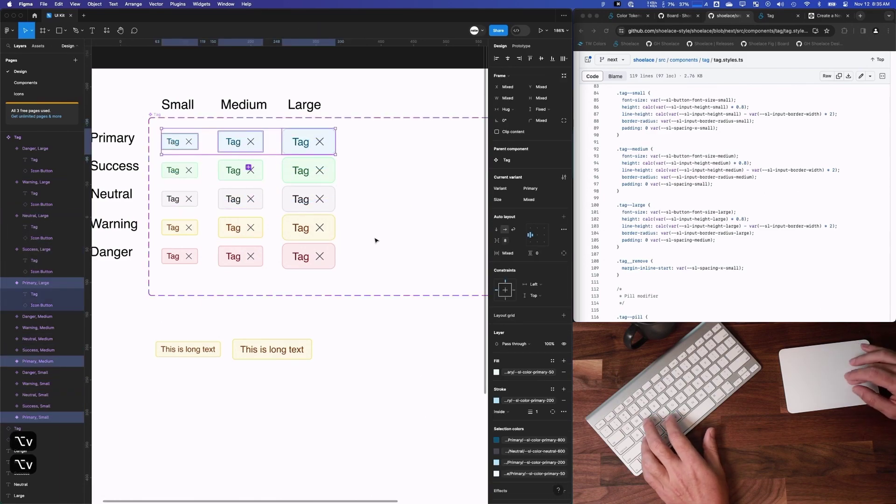
# Move the Danger and Warning rows down so each sits 20 px below the row above it
pyautogui.scroll(-5, 374, 239)
pyautogui.moveTo(402, 265); pyautogui.dragTo(269, 244)
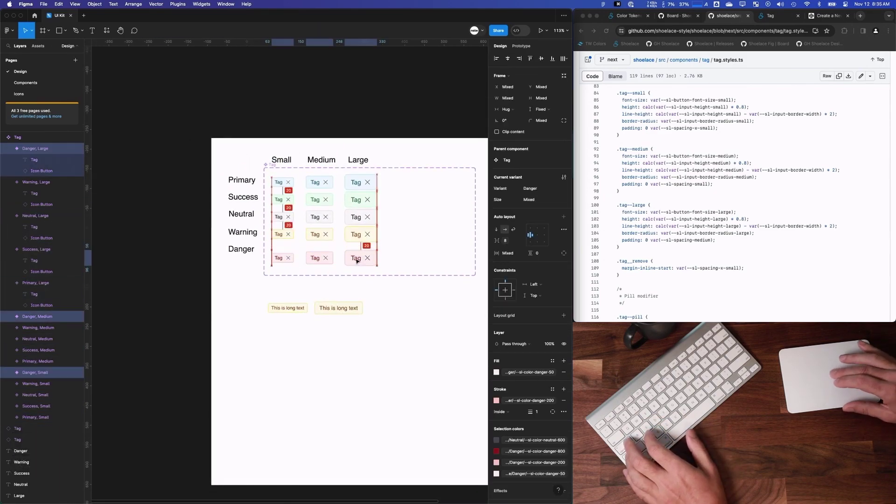
pyautogui.moveTo(384, 240); pyautogui.dragTo(304, 242)
pyautogui.moveTo(389, 270); pyautogui.dragTo(270, 225)
pyautogui.moveTo(356, 237); pyautogui.dragTo(356, 244)
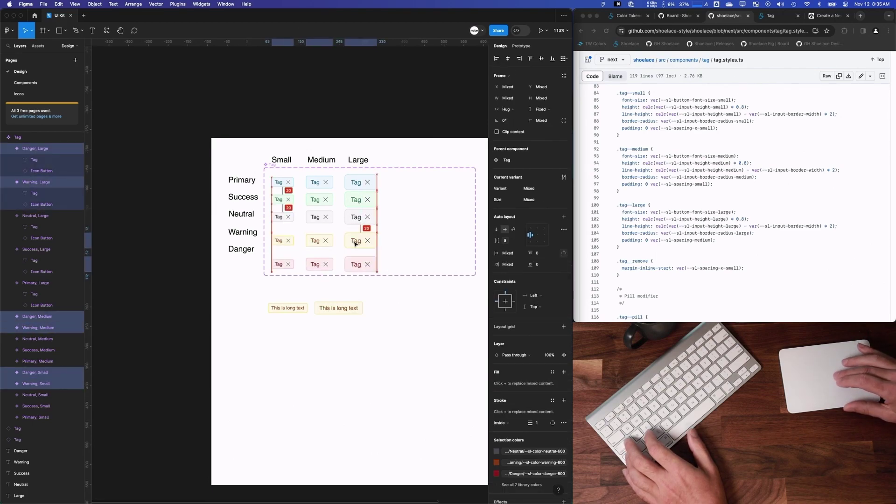
# Extend the Tag component set's height to 331 and move the Neutral, Warning and Danger rows down from the Success row
pyautogui.click(275, 167)
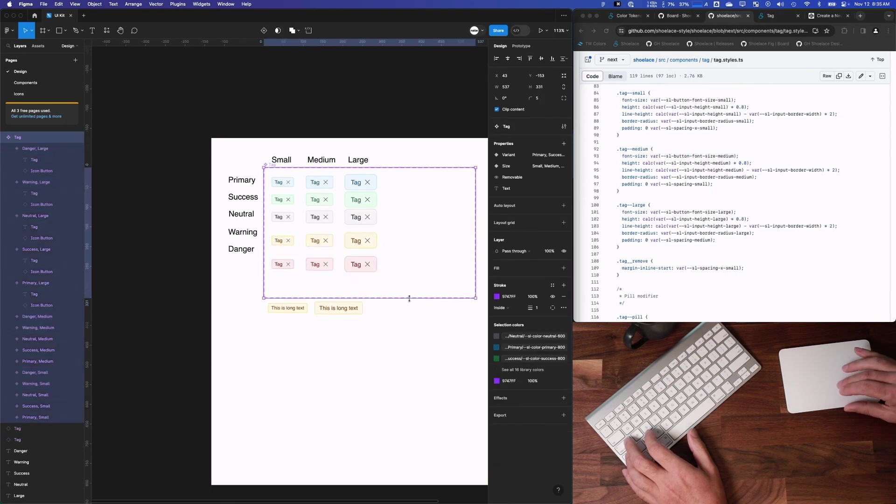
pyautogui.moveTo(395, 278); pyautogui.dragTo(284, 216)
pyautogui.moveTo(355, 219); pyautogui.dragTo(355, 225)
# Move the Success, Neutral, Warning and Danger tag rows down so all five variant rows are evenly spaced
pyautogui.moveTo(393, 285); pyautogui.dragTo(277, 201)
pyautogui.moveTo(356, 206); pyautogui.dragTo(359, 209)
pyautogui.scroll(5, 358, 204)
pyautogui.hotkey('shift', 'Down')
pyautogui.hotkey('shift', 'Down')
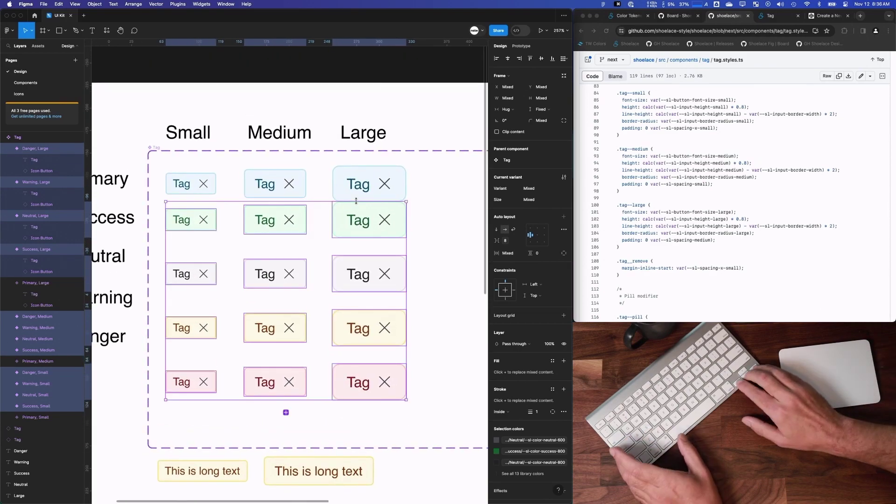
pyautogui.scroll(-10, 430, 317)
pyautogui.press('Escape')
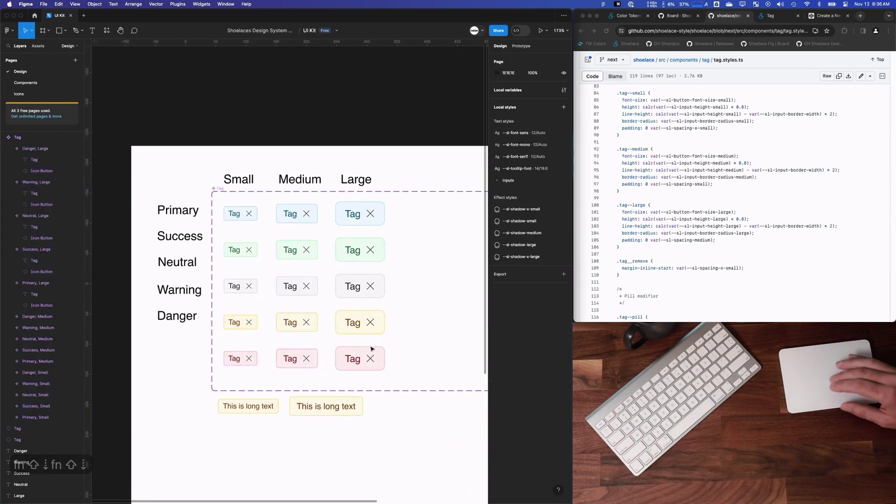
# Move the Primary, Success, Neutral, Warning and Danger labels vertically to line up with their tag rows
pyautogui.moveTo(210, 321); pyautogui.dragTo(211, 351)
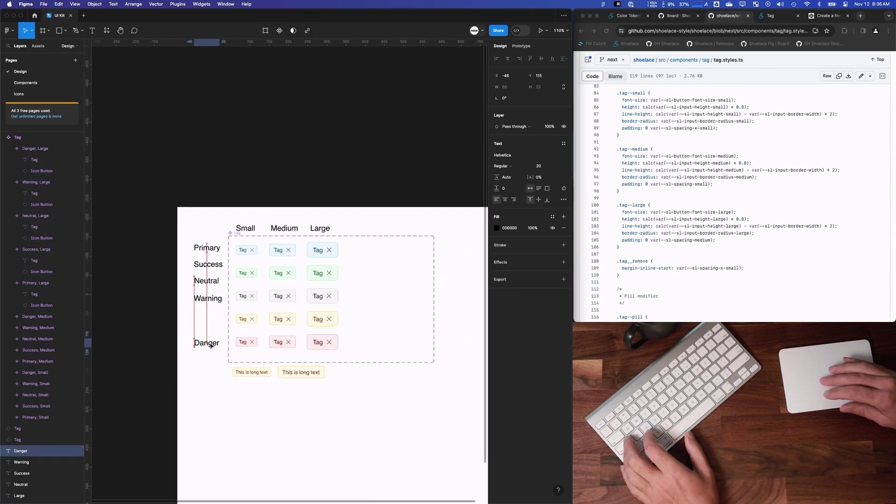
pyautogui.moveTo(211, 286); pyautogui.dragTo(211, 301)
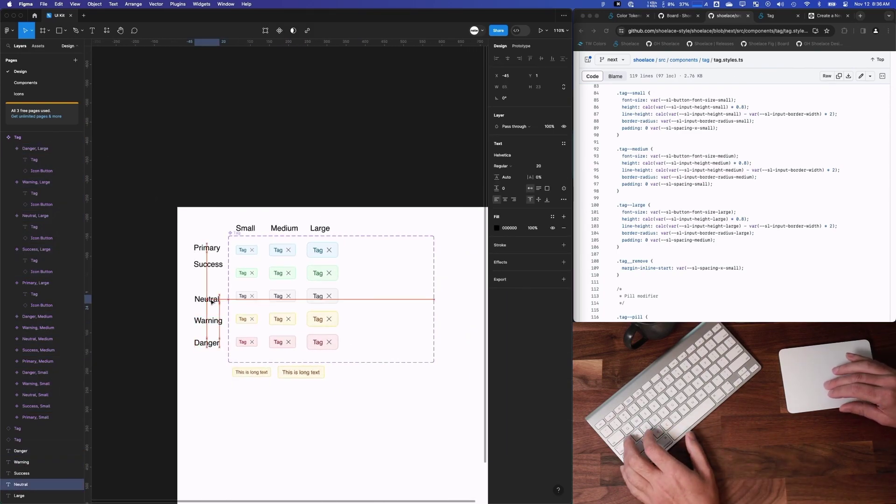
pyautogui.moveTo(206, 253); pyautogui.dragTo(208, 255)
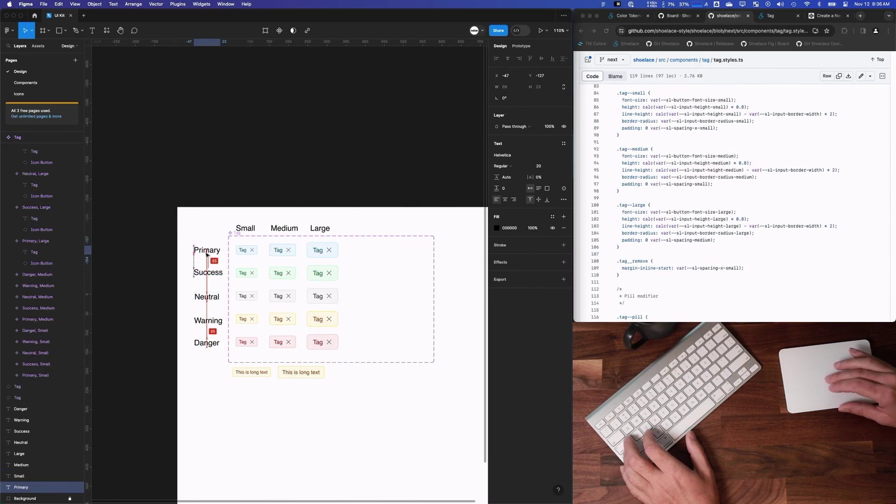
# Widen the Tag component set to 649 to make room for another group of variants
pyautogui.click(394, 303)
pyautogui.click(240, 236)
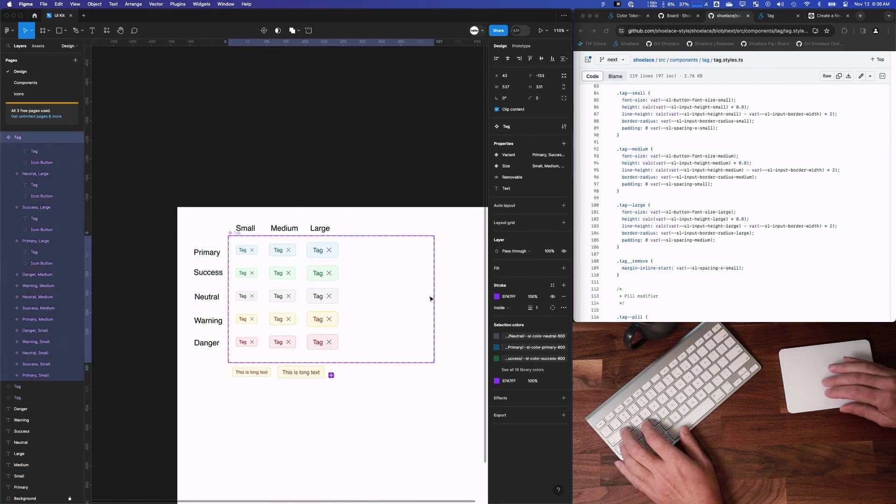
pyautogui.hscroll(2, 430, 296)
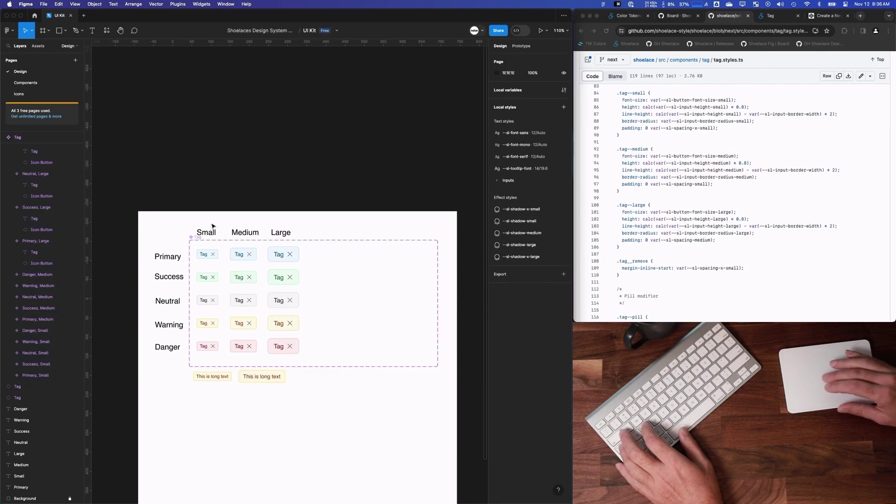
# Add a variant property named Pill with the value False to the Tag component set
pyautogui.moveTo(212, 226); pyautogui.dragTo(310, 356)
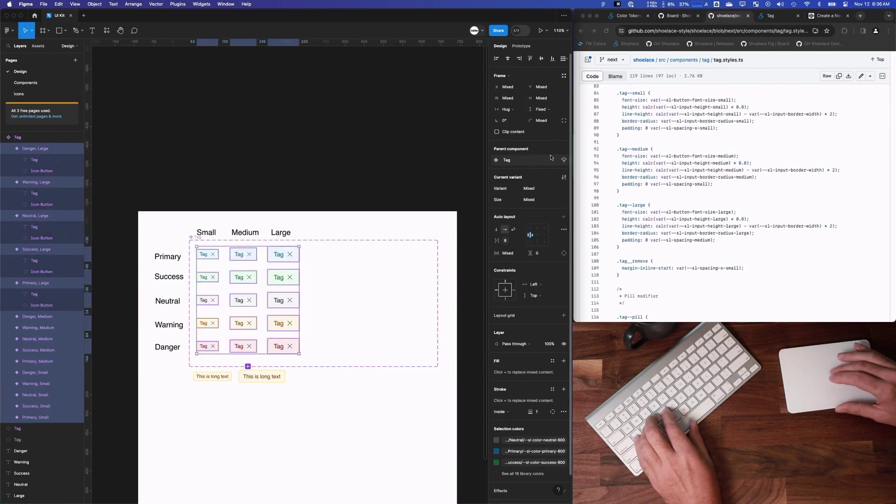
pyautogui.click(194, 239)
pyautogui.click(564, 143)
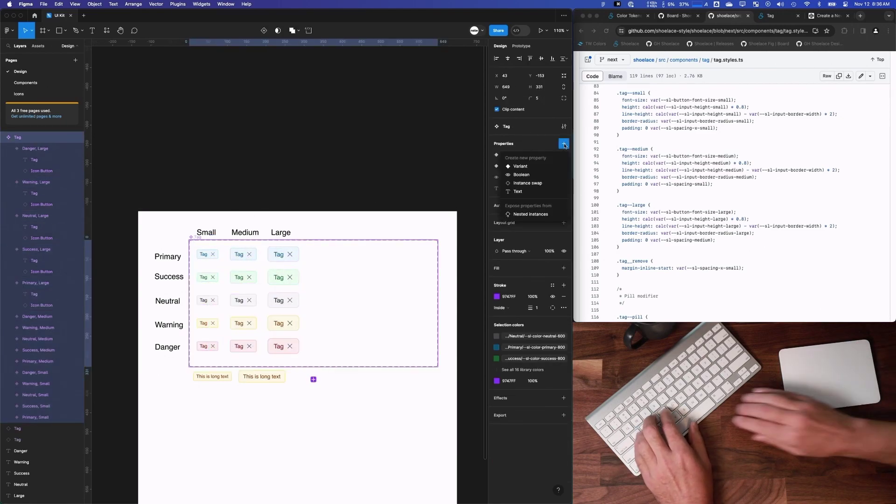
pyautogui.click(524, 171)
pyautogui.write('Pill')
pyautogui.press('Tab')
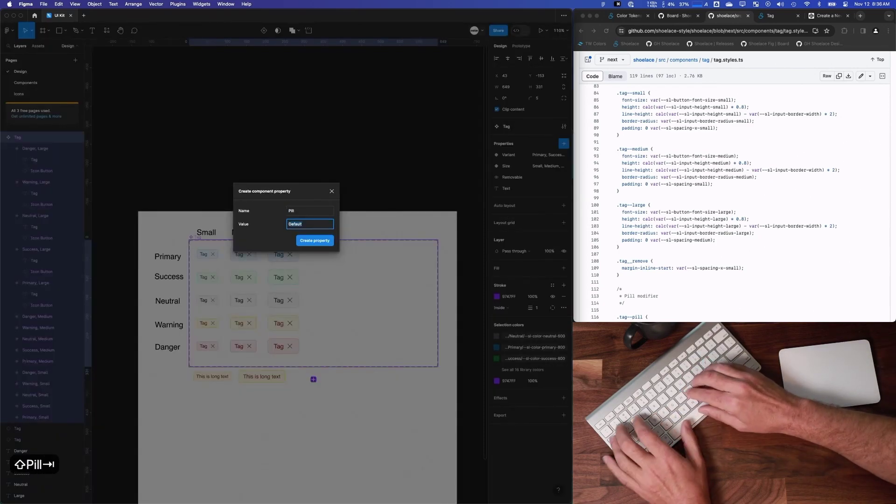
pyautogui.write('False')
pyautogui.press('Return')
# Duplicate all fifteen tag variants beside the originals within the component set and set the copies' Pill property to True
pyautogui.moveTo(332, 358); pyautogui.dragTo(192, 247)
pyautogui.click(194, 224)
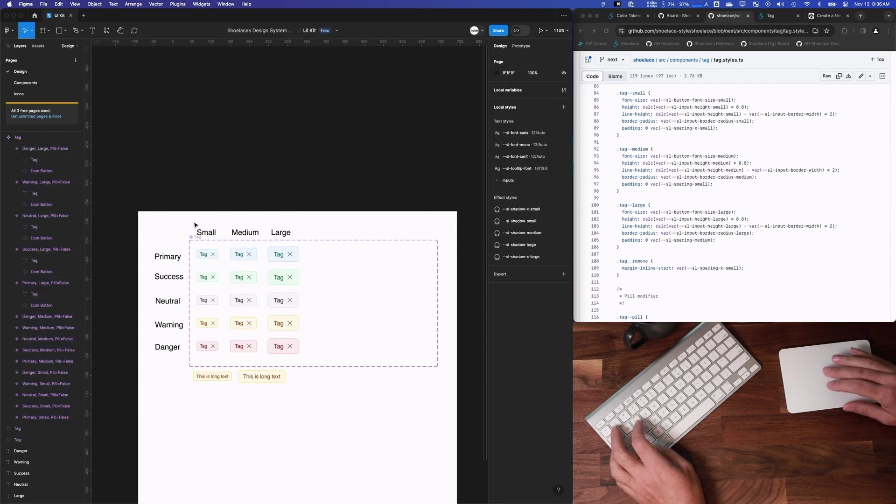
pyautogui.moveTo(310, 357); pyautogui.dragTo(325, 259)
pyautogui.write('Teru')
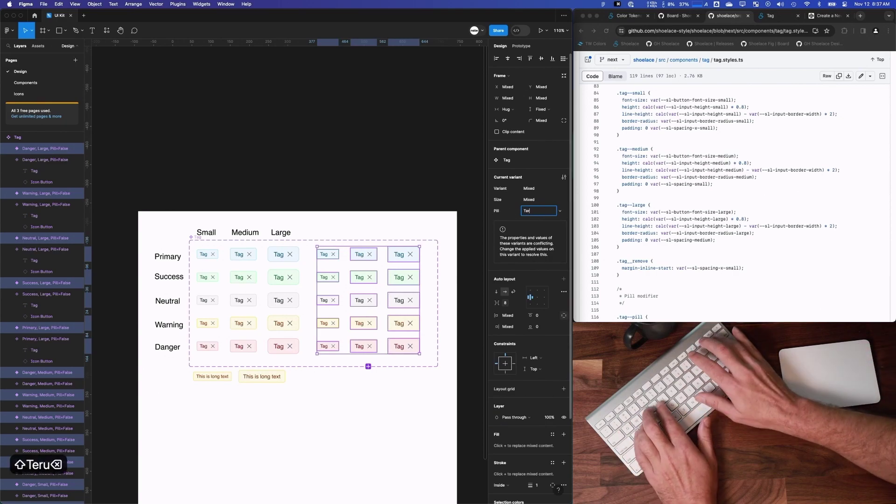
pyautogui.press('BackSpace')
pyautogui.press('BackSpace')
pyautogui.press('BackSpace')
pyautogui.write('rue')
pyautogui.press('Return')
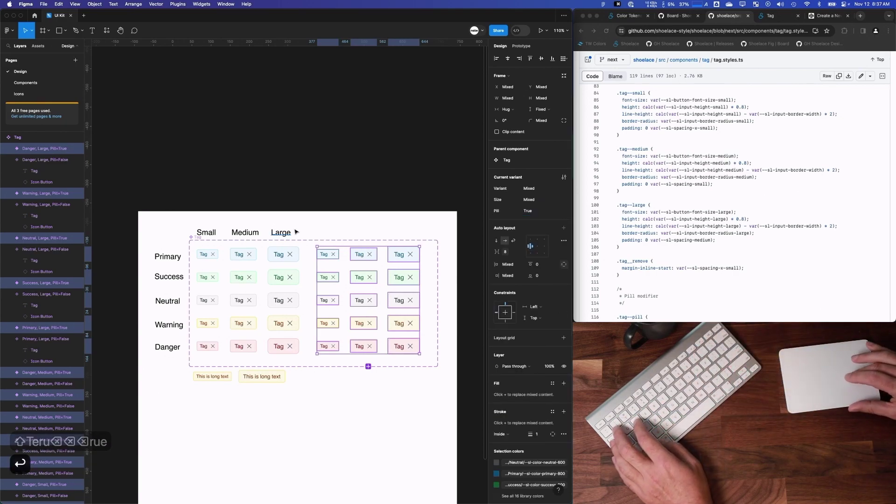
# Duplicate the Small, Medium and Large headings above the matching columns of the Pill=True variants
pyautogui.click(280, 232)
pyautogui.keyDown('shift'); pyautogui.click(245, 232); pyautogui.keyUp('shift')
pyautogui.keyDown('shift'); pyautogui.click(210, 232); pyautogui.keyUp('shift')
pyautogui.moveTo(211, 233); pyautogui.dragTo(364, 220)
# Add a "Pill" heading above the copied size headings and center it over Medium
pyautogui.doubleClick(329, 233)
pyautogui.press('Escape')
pyautogui.doubleClick(364, 220)
pyautogui.write('PIll')
pyautogui.press('BackSpace')
pyautogui.press('BackSpace')
pyautogui.press('BackSpace')
pyautogui.press('BackSpace')
pyautogui.write('Pill')
pyautogui.press('Return')
pyautogui.press('BackSpace')
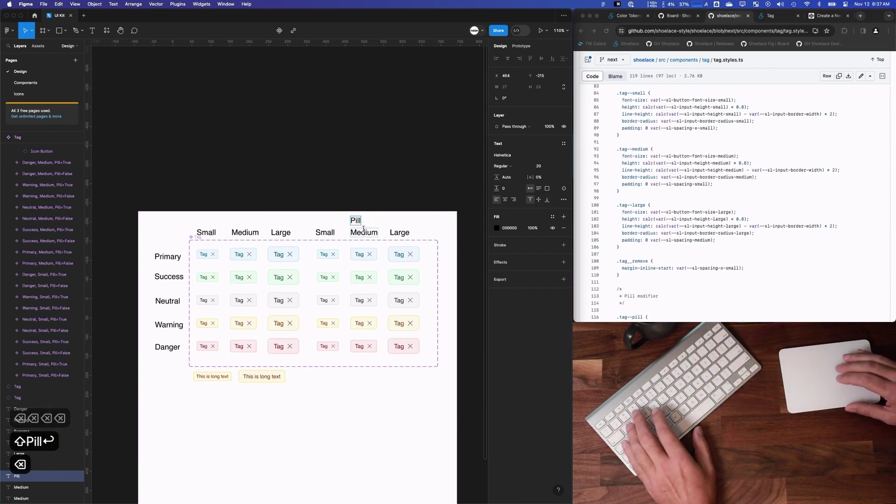
pyautogui.scroll(-2, 356, 196)
pyautogui.moveTo(356, 202); pyautogui.dragTo(365, 202)
# Apply the --sl-border-radius-pill variable as corner radius to all Pill=True variants
pyautogui.scroll(-1, 131, 292)
pyautogui.moveTo(310, 217); pyautogui.dragTo(332, 227)
pyautogui.click(339, 226)
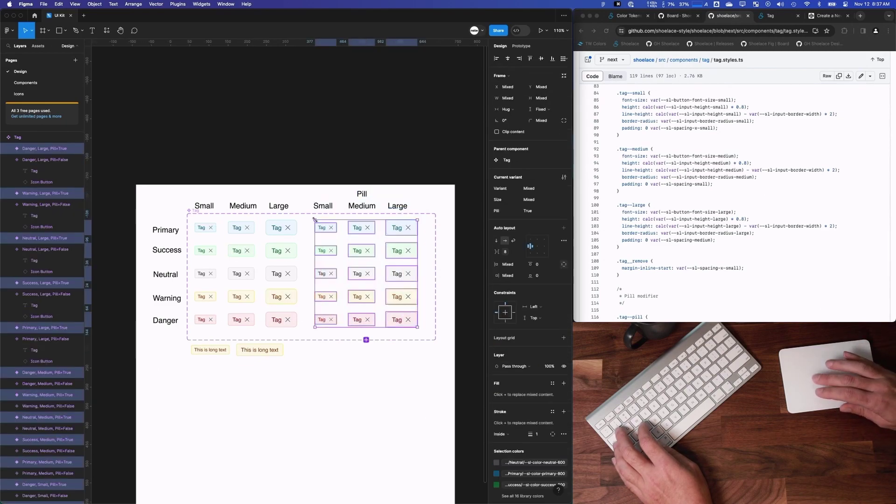
pyautogui.click(554, 121)
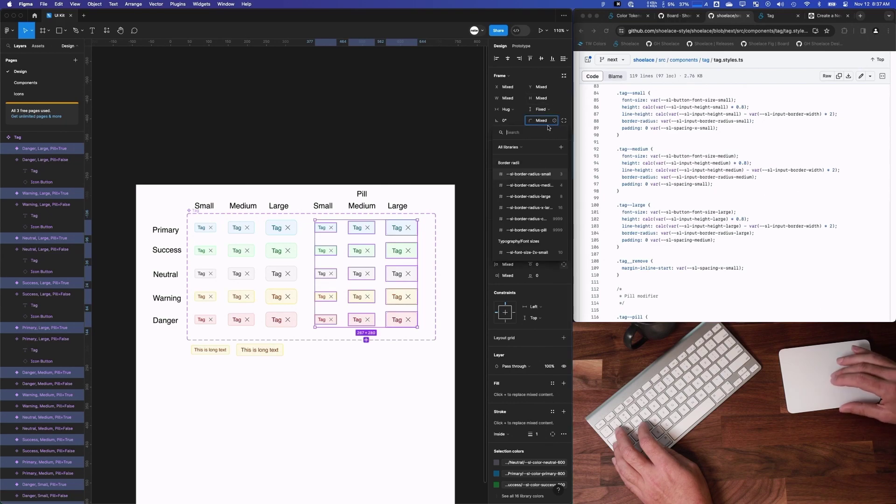
pyautogui.click(526, 230)
pyautogui.click(354, 358)
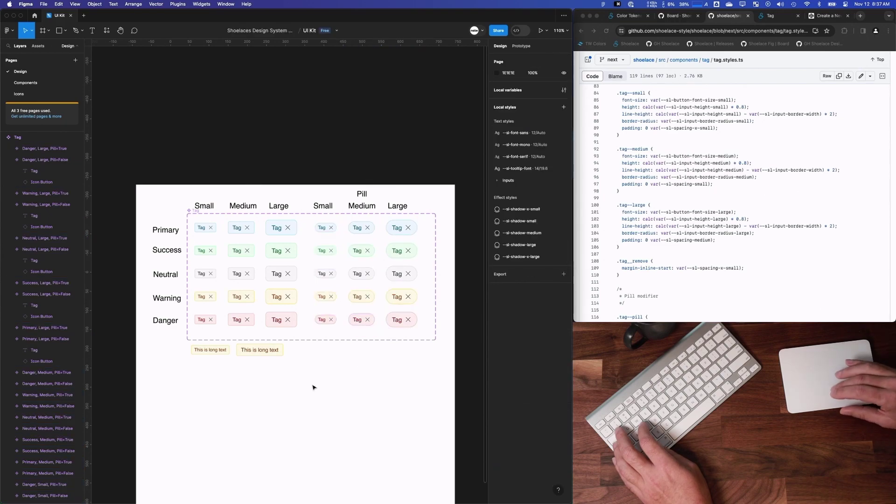
# Switch to the CodePen in Chrome and change the small sl-tag to a primary pill with the text "Tag"
pyautogui.scroll(-1, 321, 358)
pyautogui.scroll(5, 316, 276)
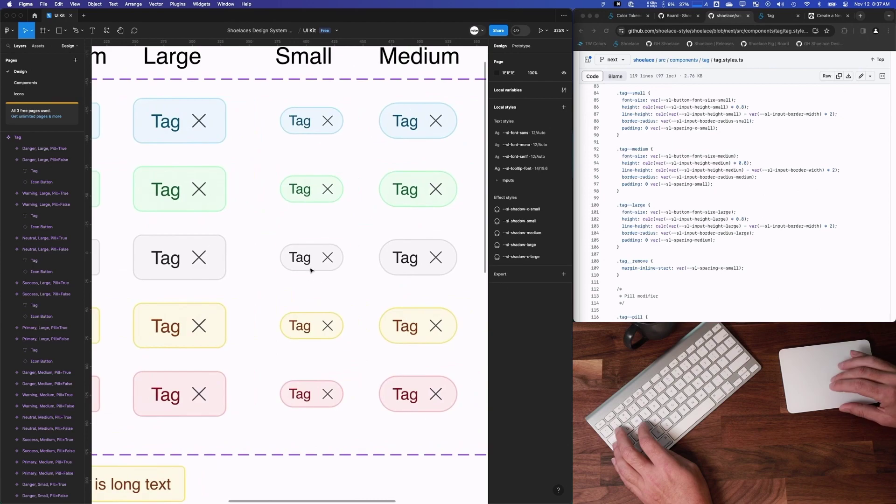
pyautogui.click(773, 17)
pyautogui.click(828, 17)
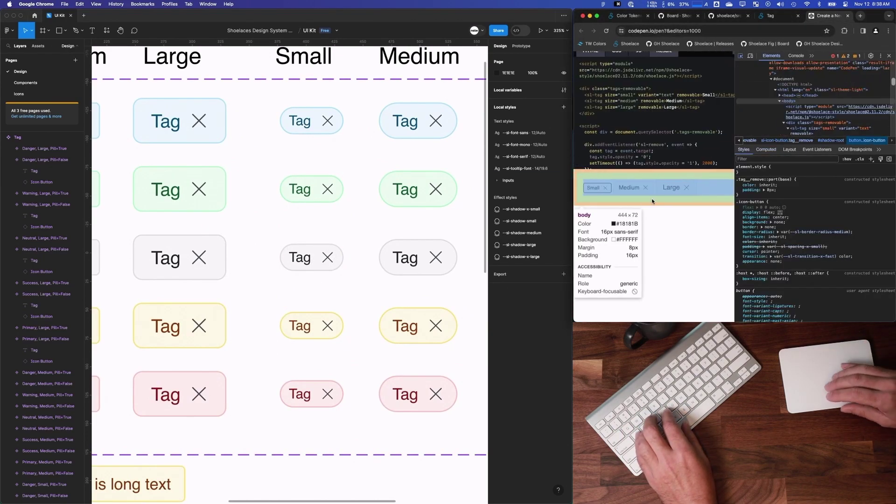
pyautogui.click(674, 120)
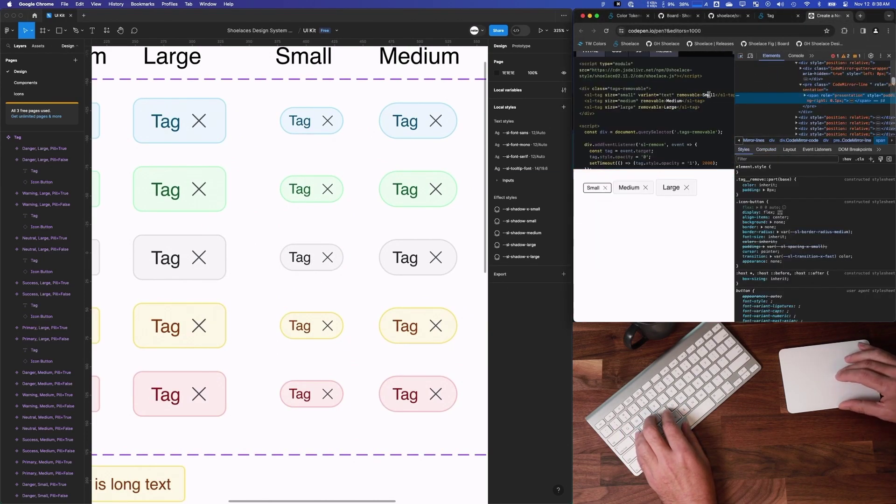
pyautogui.write('Tage')
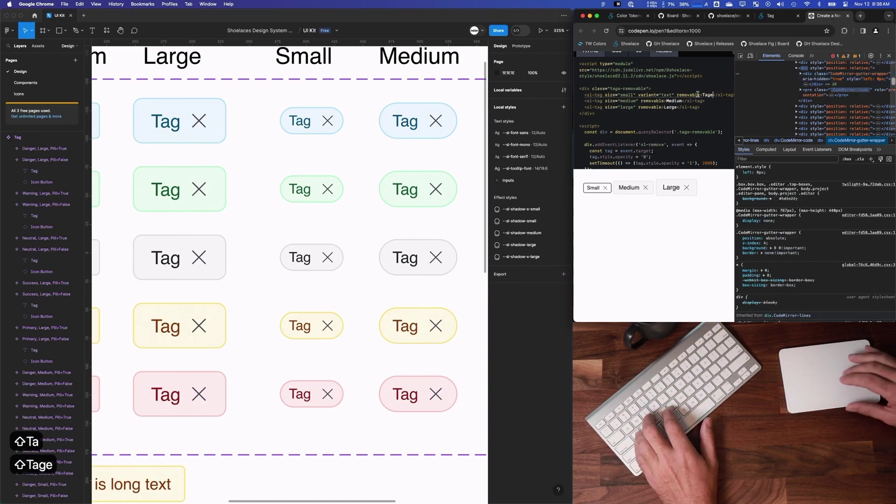
pyautogui.press('BackSpace')
pyautogui.write('pill')
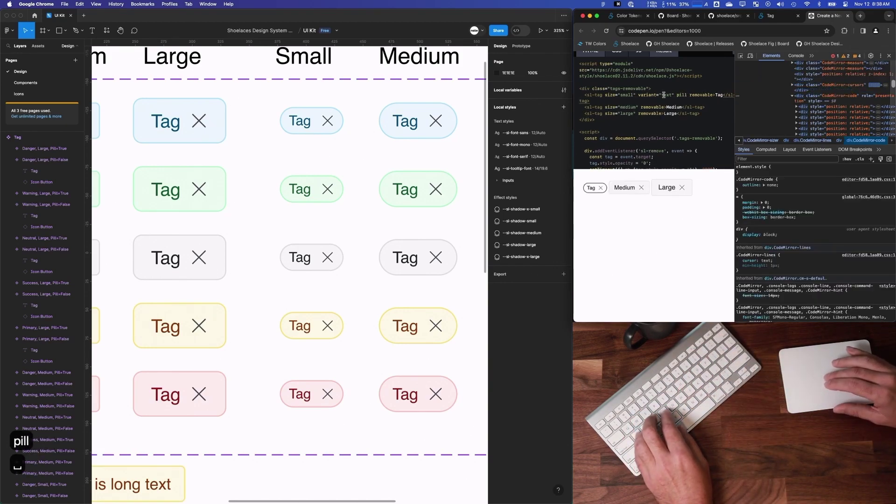
pyautogui.doubleClick(664, 95)
pyautogui.write('primar')
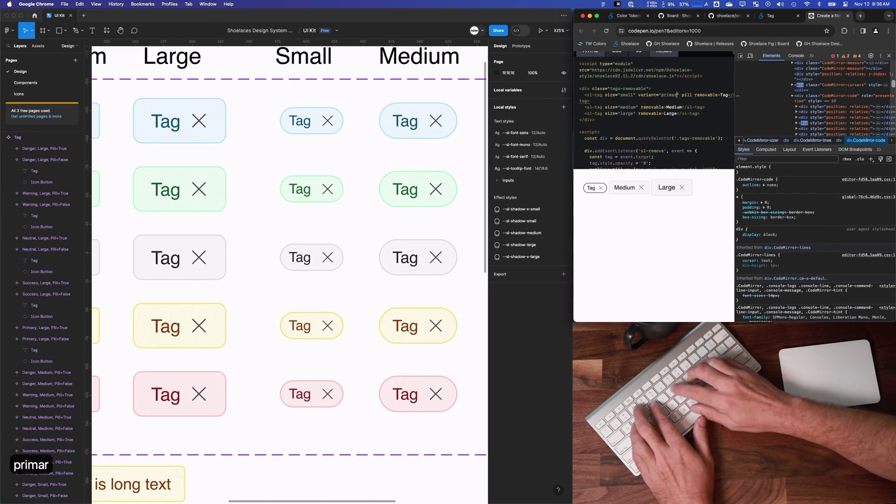
pyautogui.write('y')
# Inspect the small primary pill tag's rendered size in the browser and compare it with the Primary, Small, Pill=True variant in Figma
pyautogui.scroll(2, 402, 201)
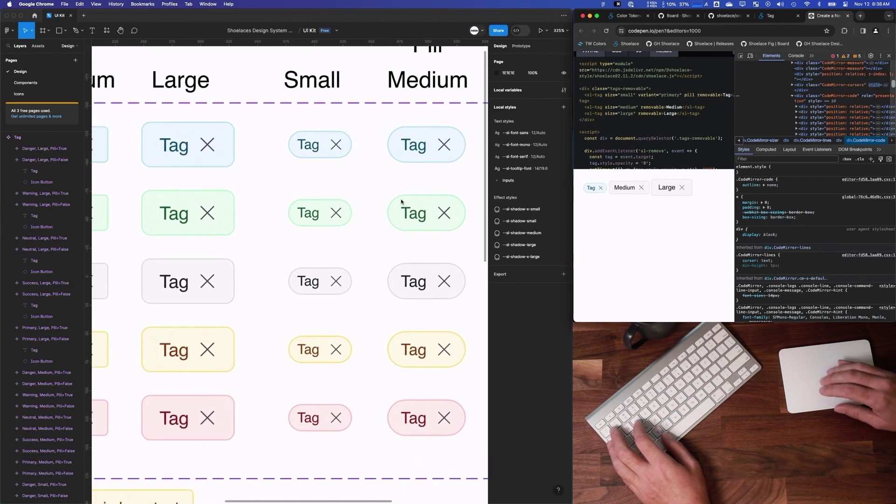
pyautogui.hscroll(-5, 402, 202)
pyautogui.scroll(2, 401, 201)
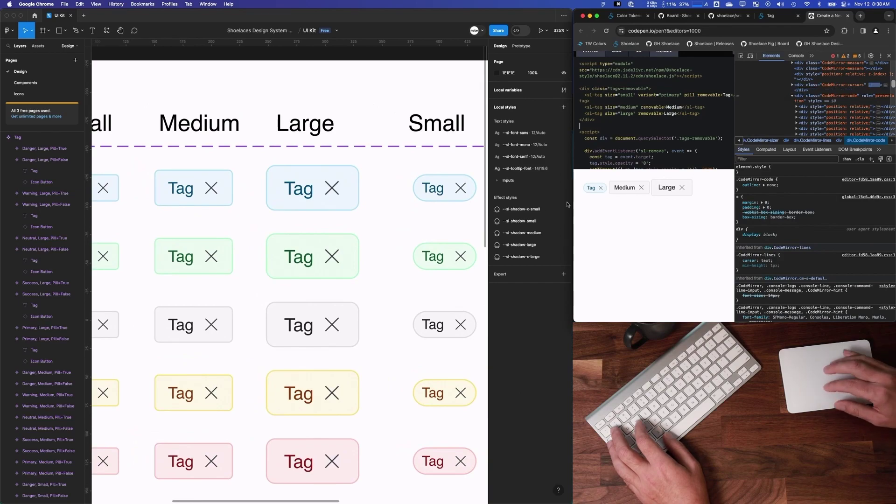
pyautogui.press('super+shift+c')
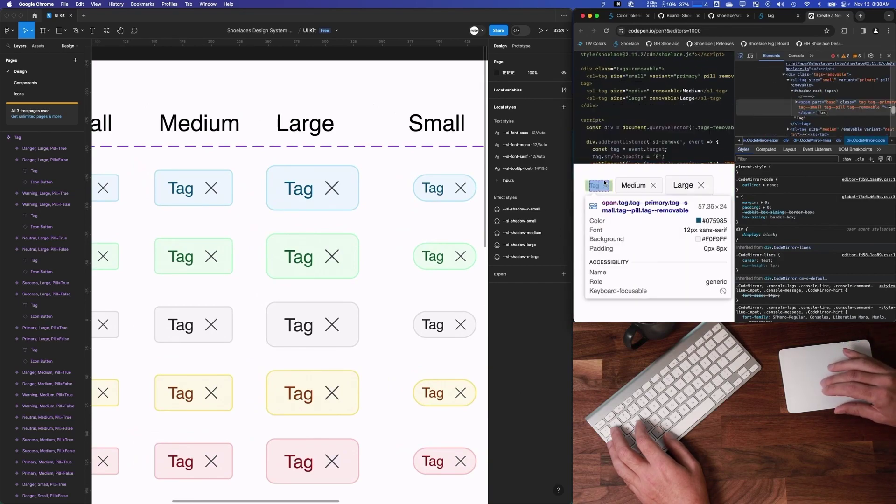
pyautogui.click(604, 184)
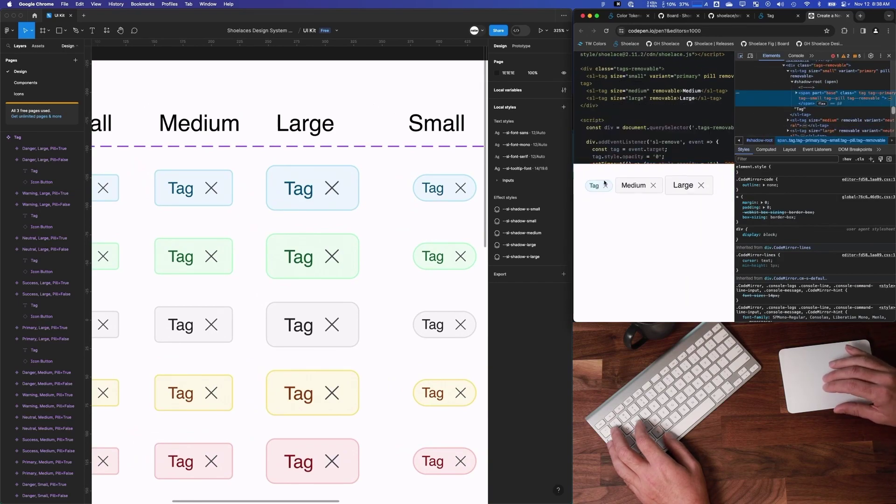
pyautogui.click(801, 80)
pyautogui.click(459, 192)
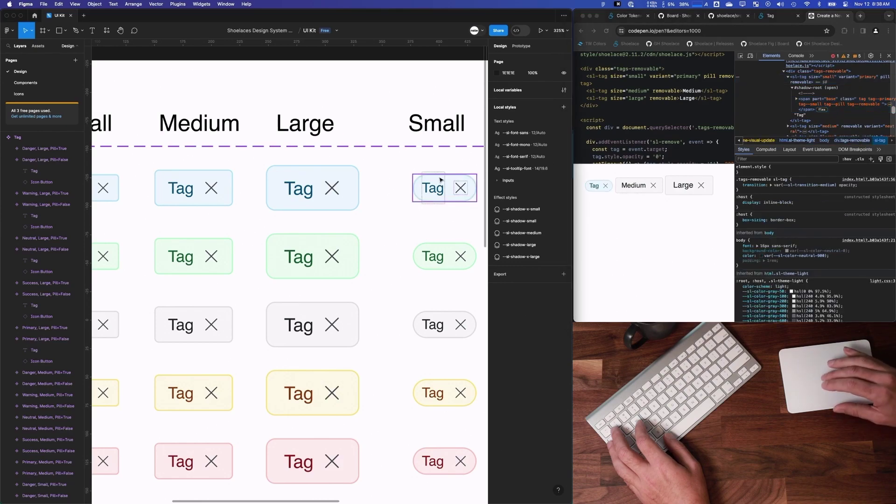
pyautogui.scroll(8, 418, 207)
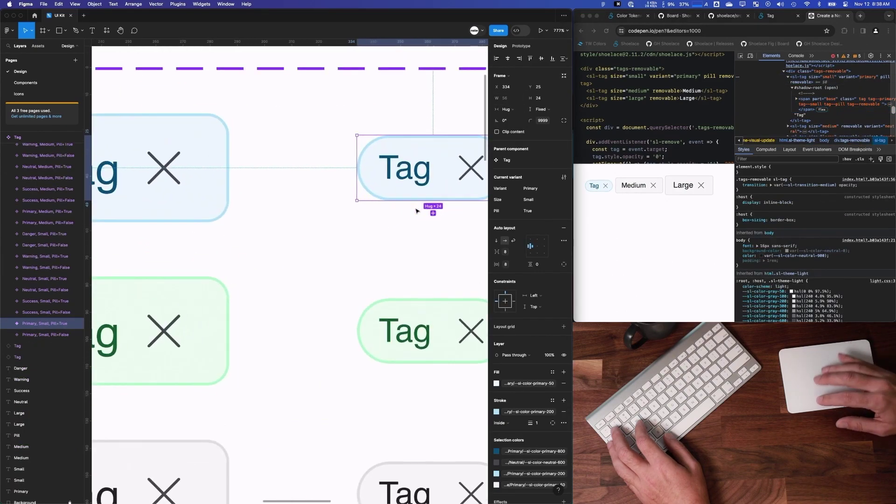
pyautogui.click(803, 77)
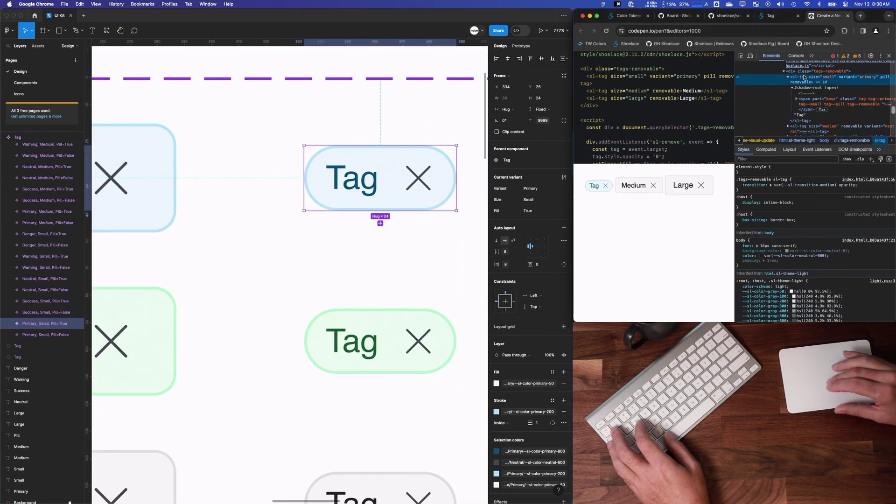
pyautogui.click(803, 103)
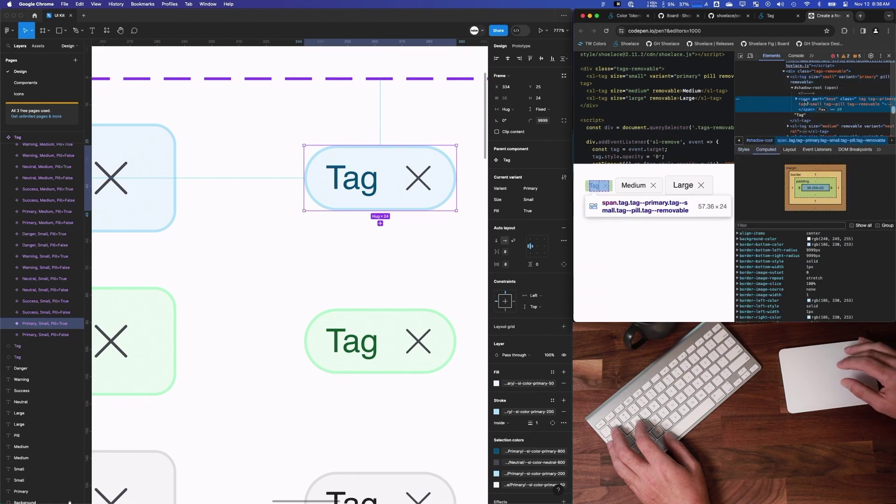
pyautogui.click(802, 119)
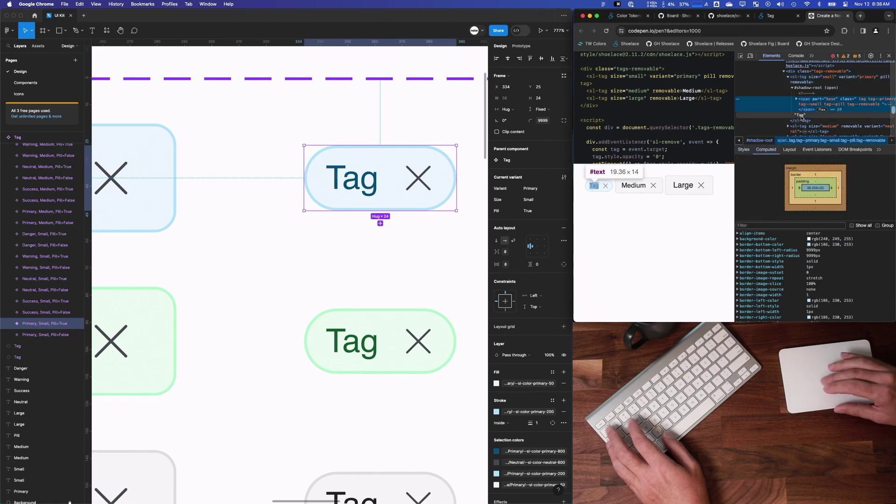
# Compare the text, remove button and spacing of the Primary, Small, Pill=True variant with the rendered tag's inner elements in the browser
pyautogui.keyDown('super'); pyautogui.click(353, 180); pyautogui.keyUp('super')
pyautogui.click(802, 114)
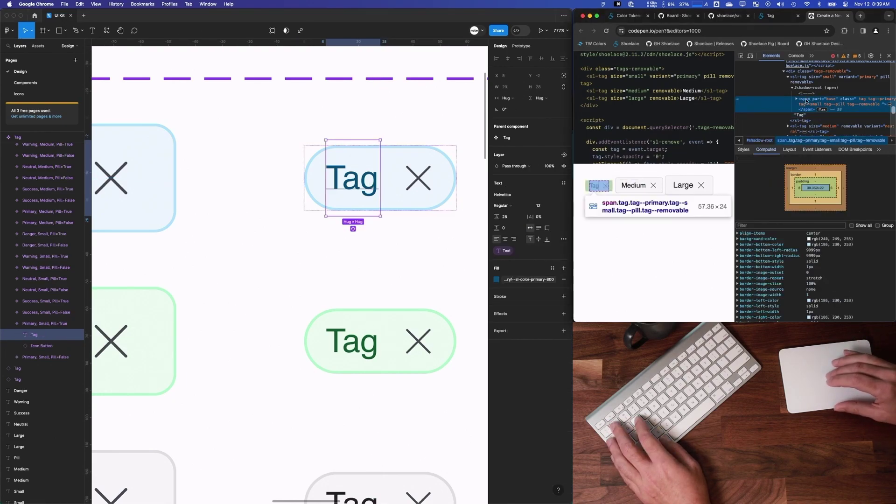
pyautogui.doubleClick(804, 100)
pyautogui.click(811, 101)
pyautogui.scroll(-2, 812, 98)
pyautogui.click(813, 94)
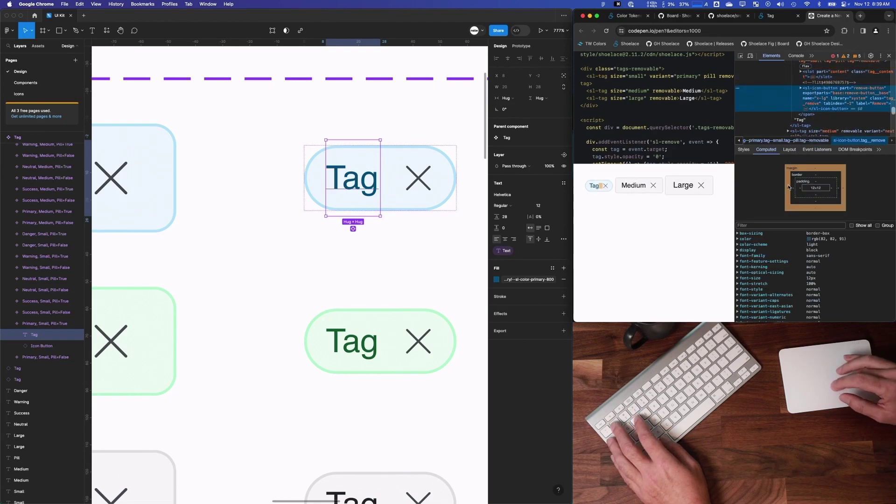
pyautogui.keyDown('super'); pyautogui.click(419, 181); pyautogui.keyUp('super')
pyautogui.click(379, 180)
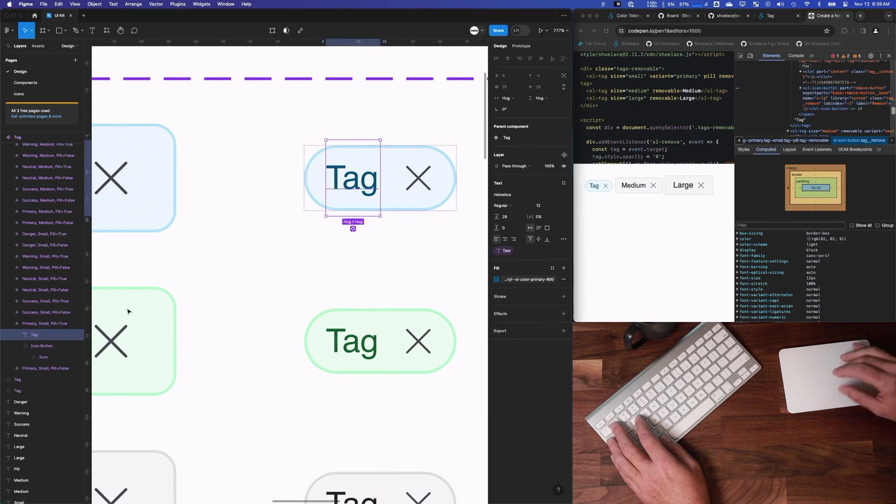
pyautogui.press('Escape')
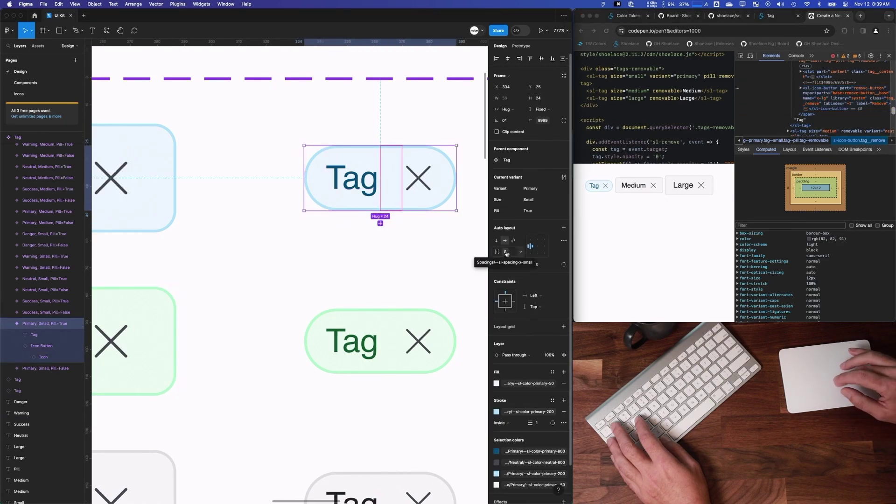
pyautogui.scroll(-1, 812, 103)
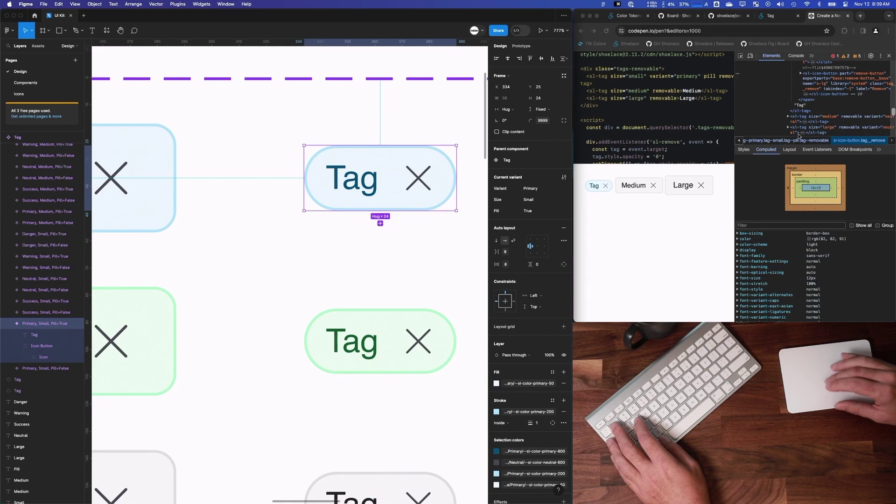
pyautogui.scroll(1, 810, 87)
pyautogui.click(811, 87)
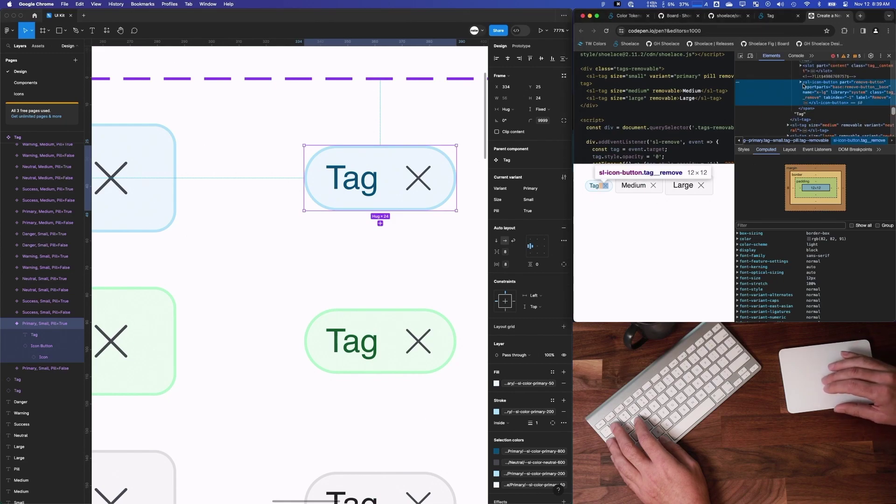
# Turn on Pill and Removable for the medium warning instance "This is long text" and place it below the pill columns
pyautogui.click(392, 263)
pyautogui.scroll(-8, 392, 263)
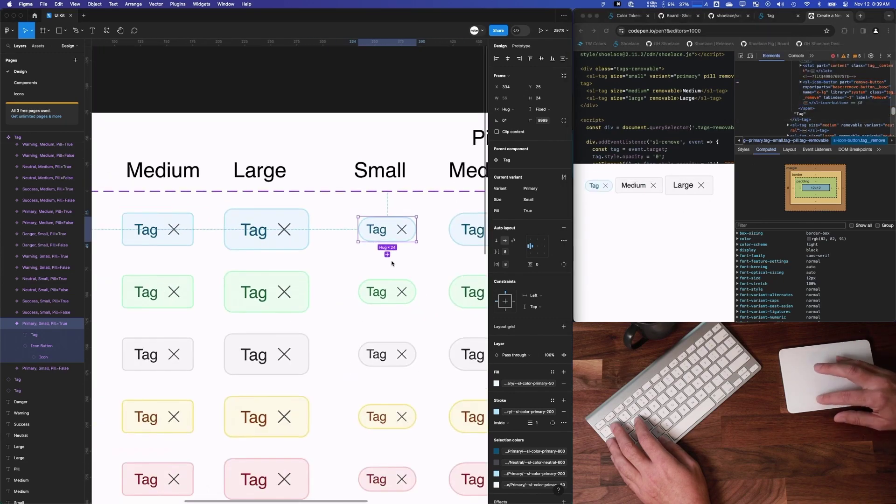
pyautogui.scroll(-2, 392, 263)
pyautogui.click(357, 375)
pyautogui.click(248, 347)
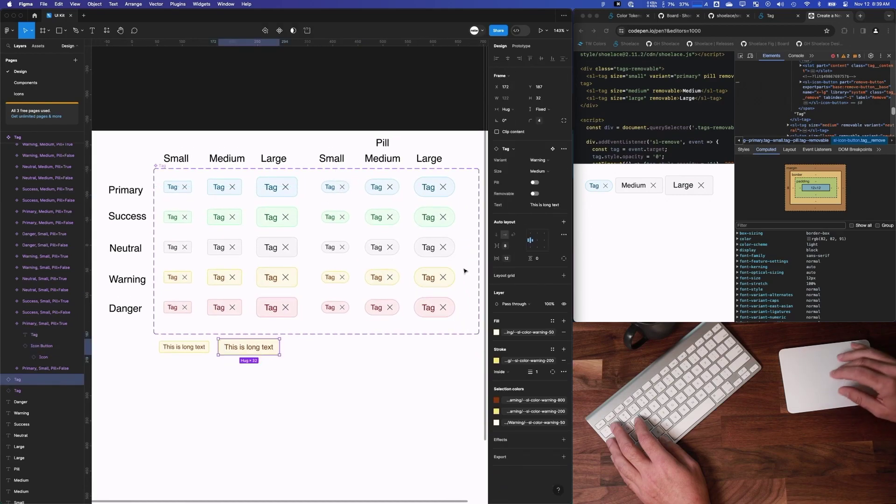
pyautogui.click(535, 194)
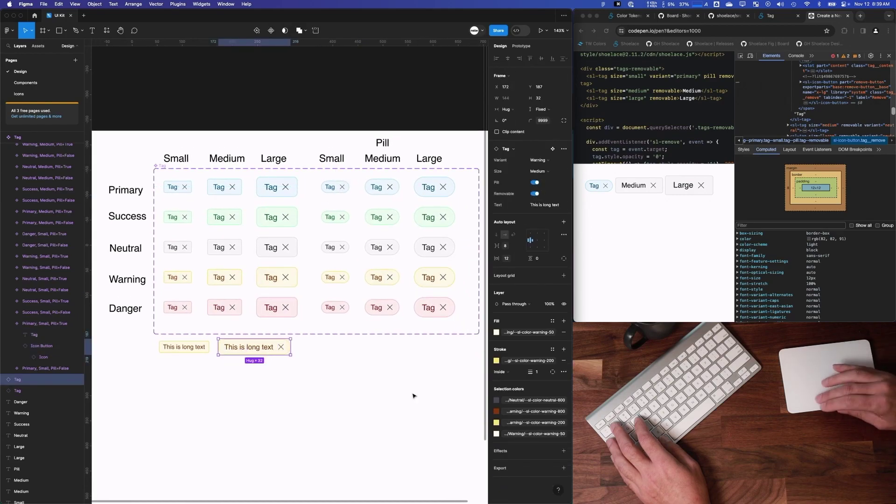
pyautogui.click(413, 395)
pyautogui.click(275, 351)
pyautogui.scroll(-5, 358, 406)
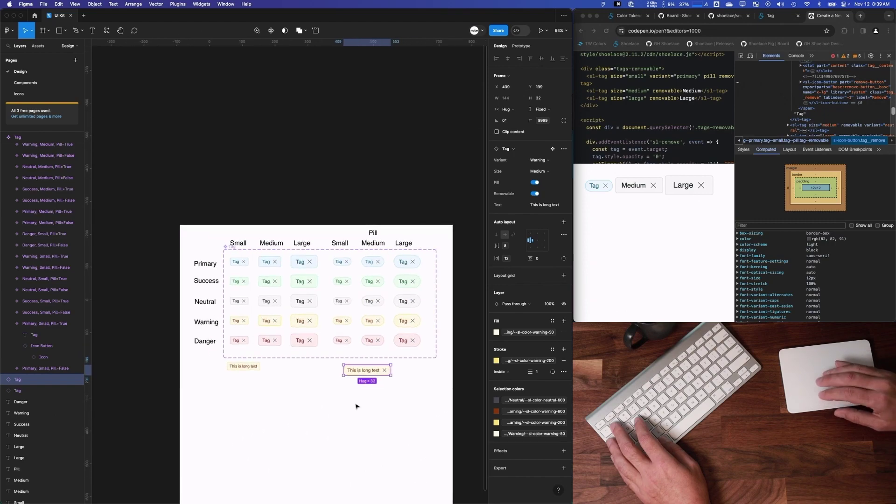
pyautogui.click(431, 390)
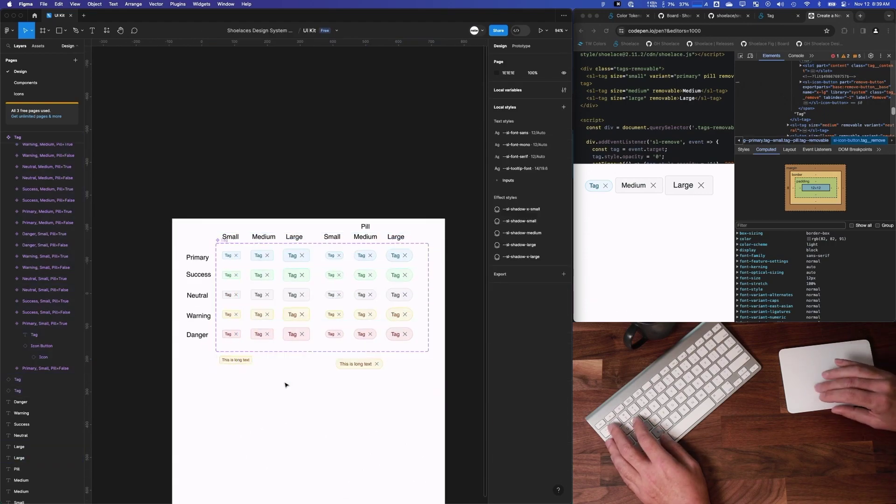
pyautogui.moveTo(400, 324); pyautogui.dragTo(189, 231)
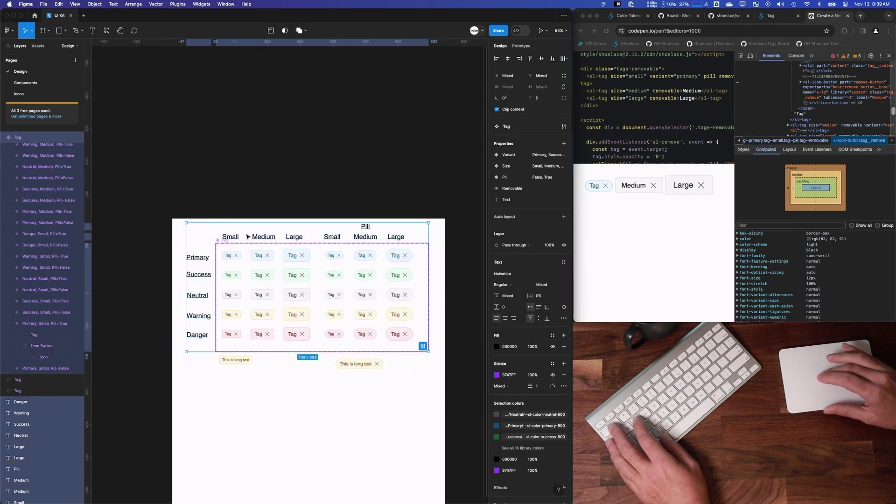
pyautogui.rightClick(248, 235)
pyautogui.moveTo(268, 279)
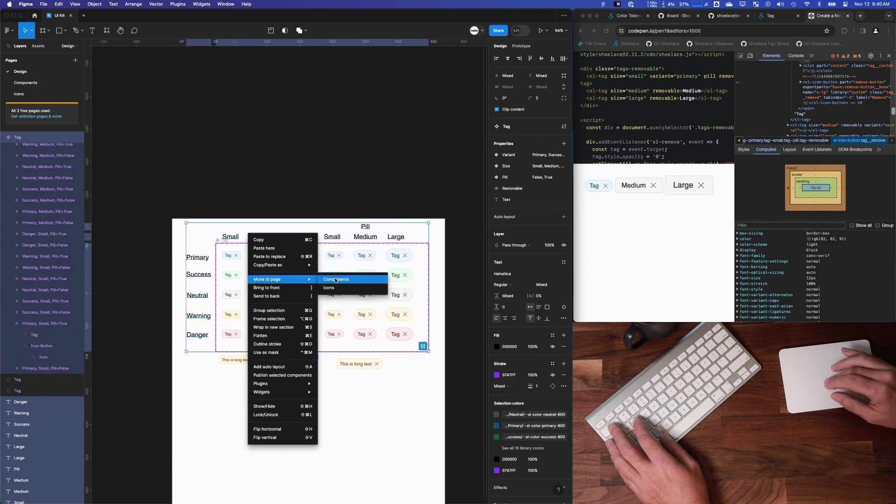
pyautogui.press('Escape')
# Switch to the Shoelace Tag documentation in Chrome and review its examples, slots, properties and parts with the developer tools closed
pyautogui.click(770, 15)
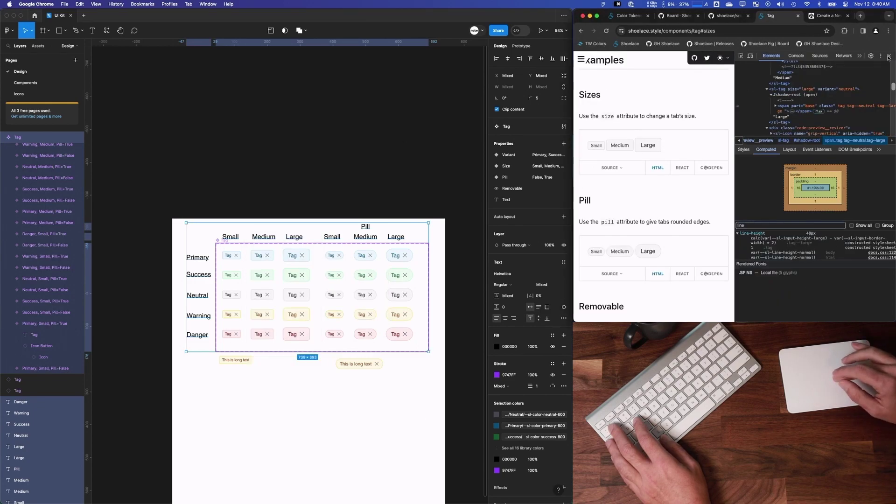
pyautogui.click(889, 57)
pyautogui.scroll(3, 775, 173)
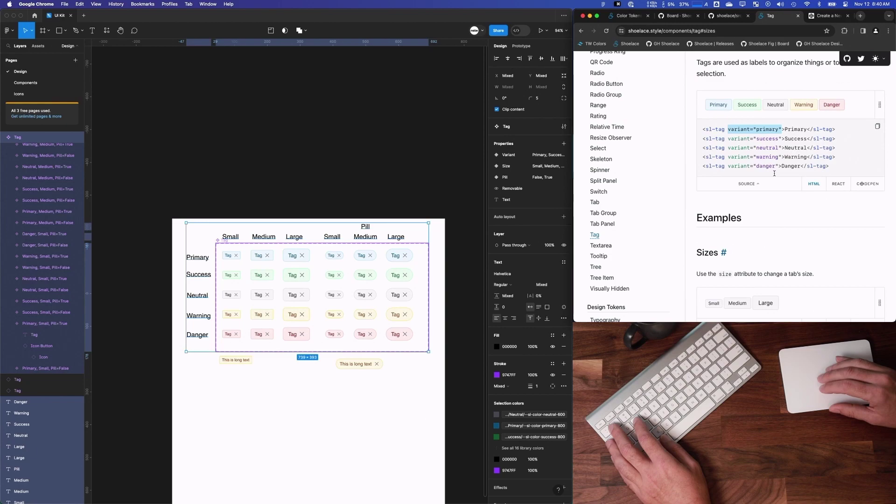
pyautogui.scroll(-4, 770, 173)
pyautogui.scroll(-10, 742, 143)
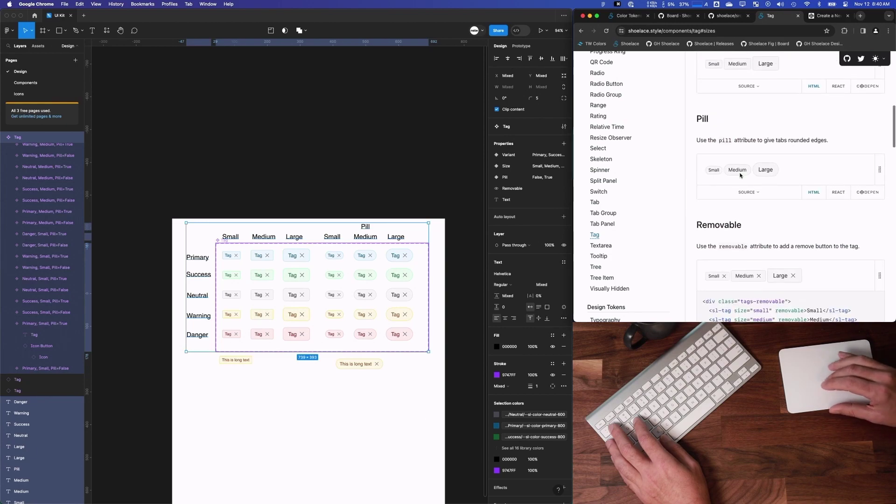
pyautogui.scroll(-7, 770, 257)
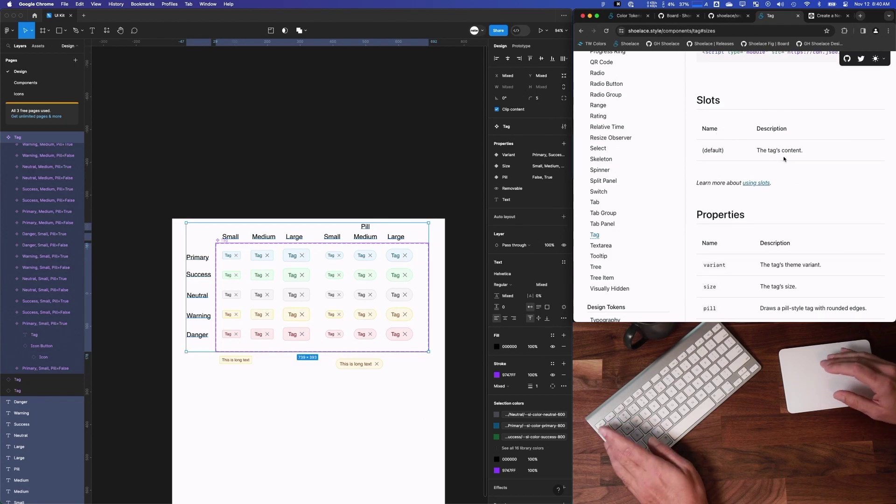
pyautogui.scroll(-3, 721, 153)
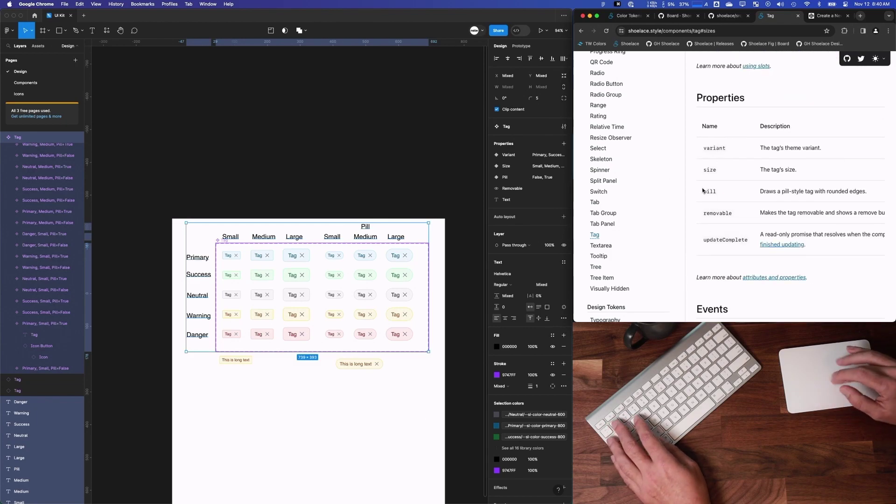
pyautogui.scroll(-8, 705, 180)
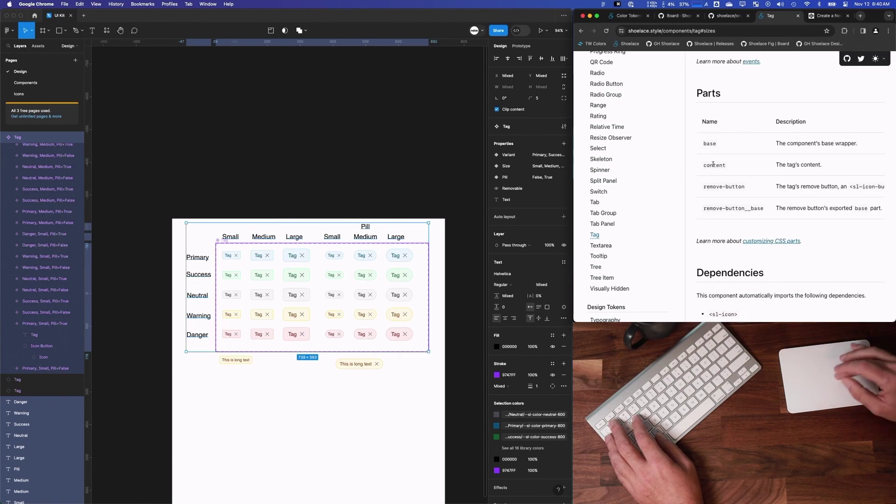
# Back in Figma, rename the Icon layer inside the Primary, Small, Pill=True variant's icon button to "remove-button"
pyautogui.click(97, 176)
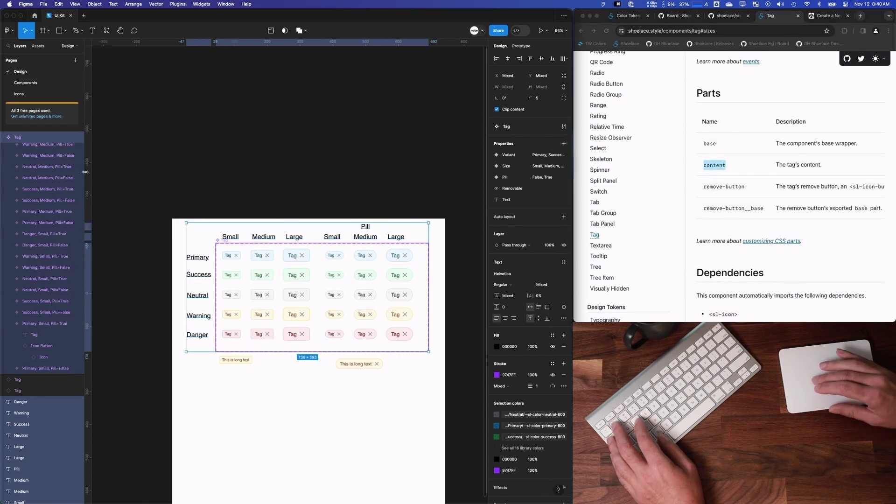
pyautogui.click(181, 172)
pyautogui.scroll(-2, 39, 280)
pyautogui.click(40, 310)
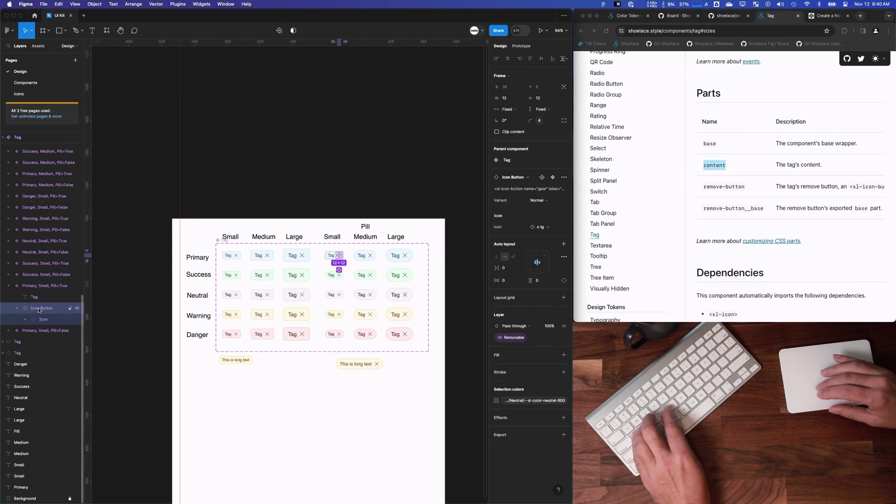
pyautogui.doubleClick(41, 319)
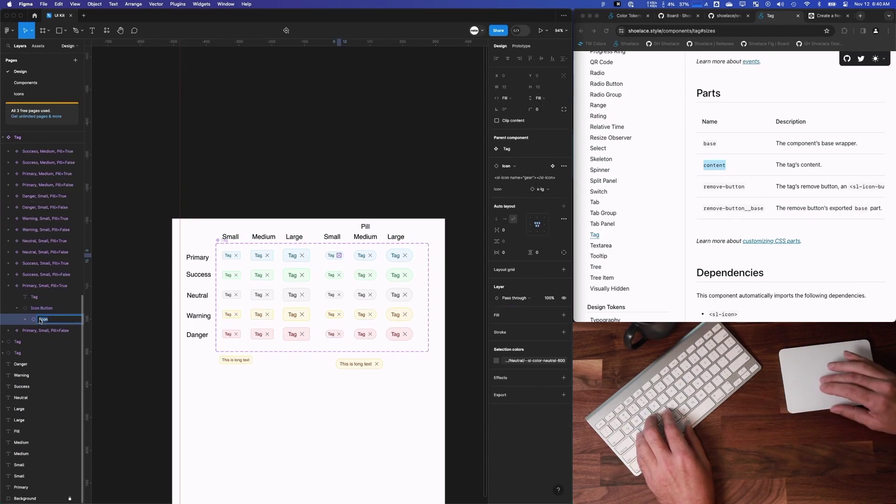
pyautogui.write('Remove')
pyautogui.press('BackSpace')
pyautogui.press('BackSpace')
pyautogui.press('BackSpace')
pyautogui.press('BackSpace')
pyautogui.press('BackSpace')
pyautogui.press('BackSpace')
pyautogui.write('remove-button')
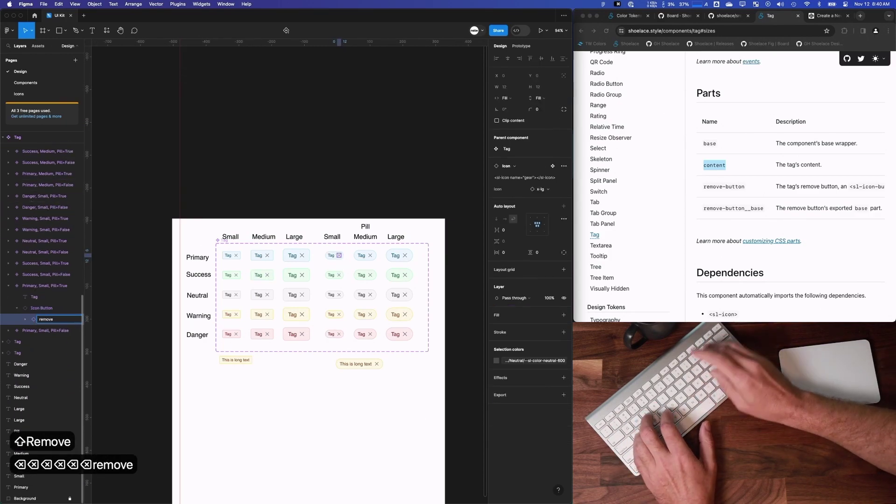
pyautogui.press('Return')
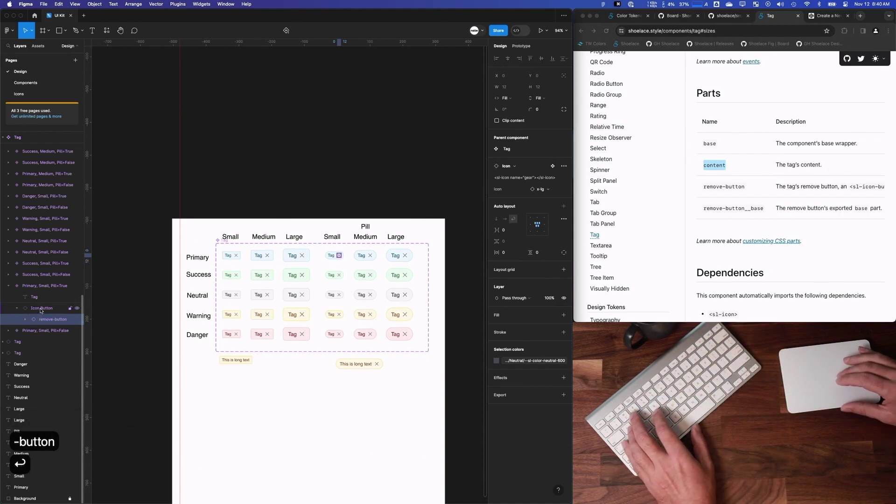
# Rename the Icon Button layer in the Primary, Small, Pill=True variant to "remove-button__base"
pyautogui.click(43, 308)
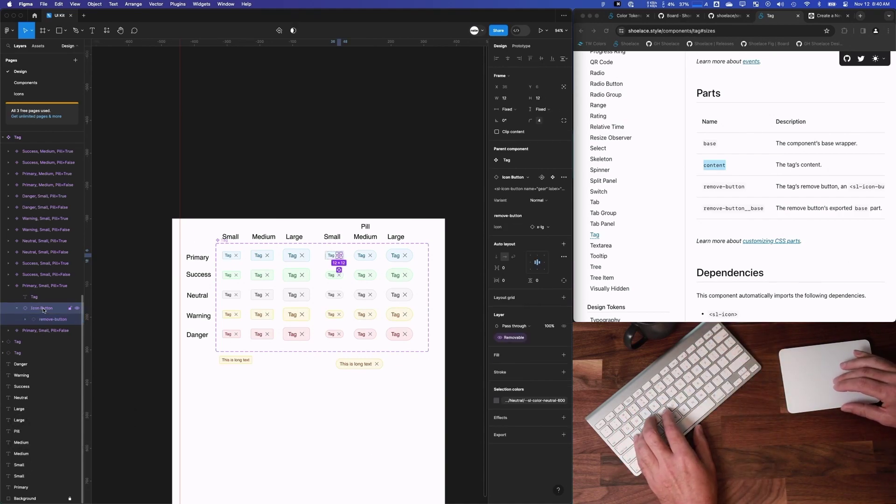
pyautogui.doubleClick(43, 309)
pyautogui.write('remove-button')
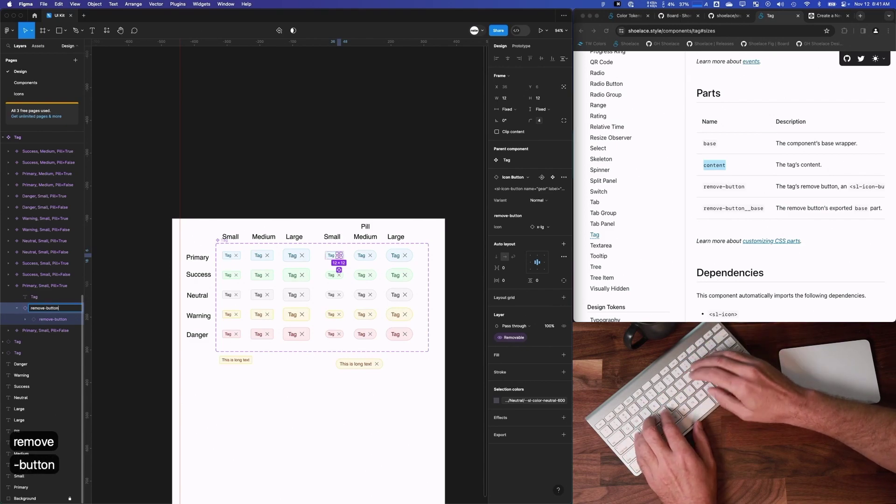
pyautogui.write('__base')
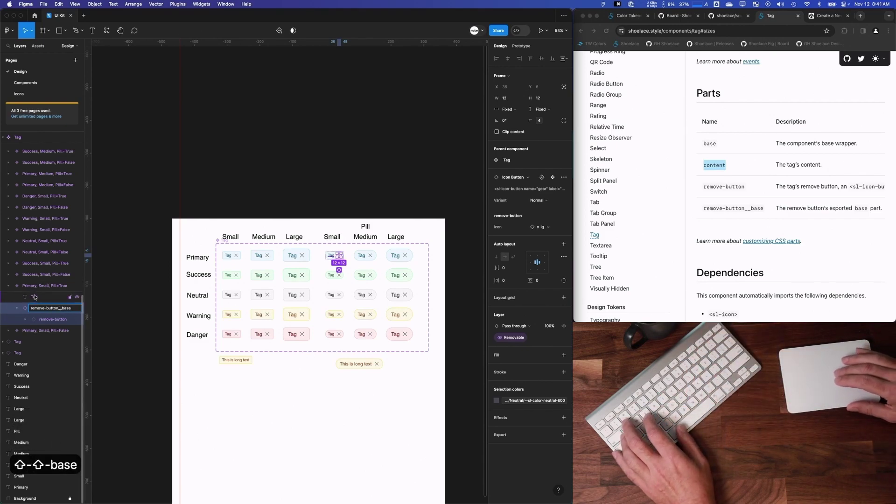
# Rename the text layer in the Primary, Small, Pill=True variant to "Content"
pyautogui.doubleClick(34, 297)
pyautogui.write('Content')
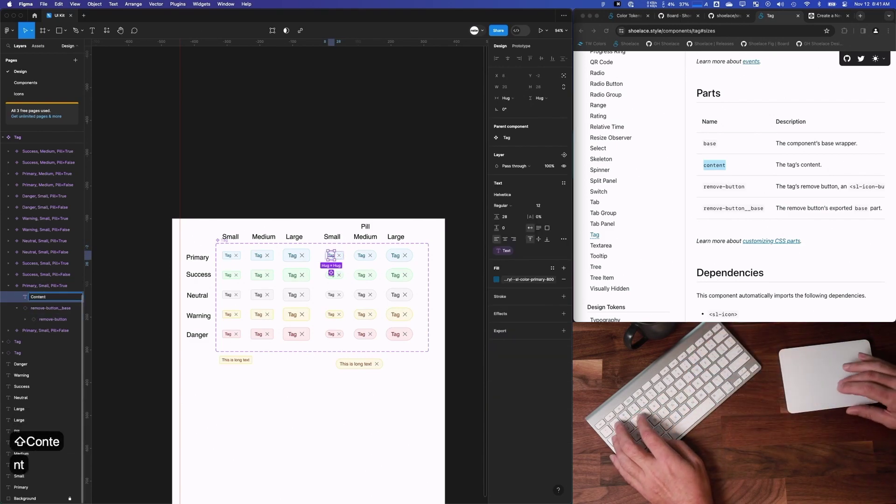
pyautogui.press('Return')
# Rename the text layer in the Primary, Small, Pill=False variant to "Content"
pyautogui.scroll(5, 154, 284)
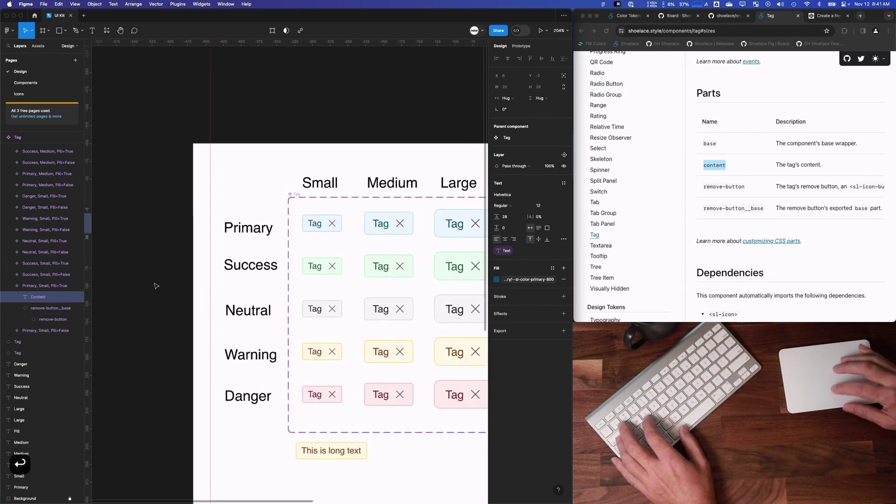
pyautogui.hscroll(-1, 154, 284)
pyautogui.doubleClick(347, 226)
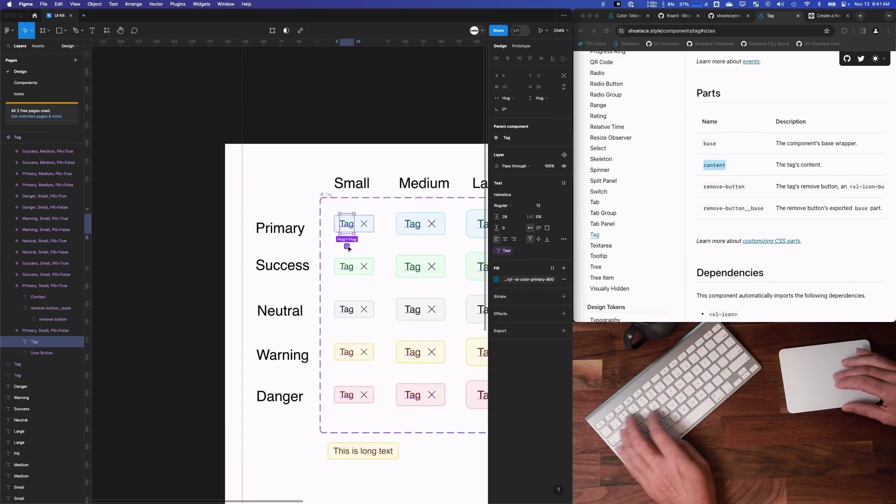
pyautogui.press('super+alt+a')
pyautogui.hscroll(5, 348, 249)
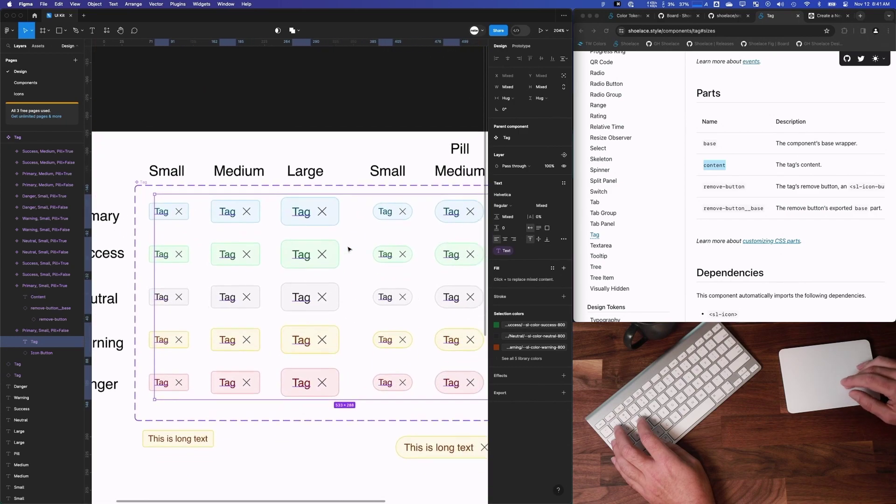
pyautogui.hscroll(4, 349, 248)
pyautogui.hscroll(-8, 348, 249)
pyautogui.scroll(-1, 45, 251)
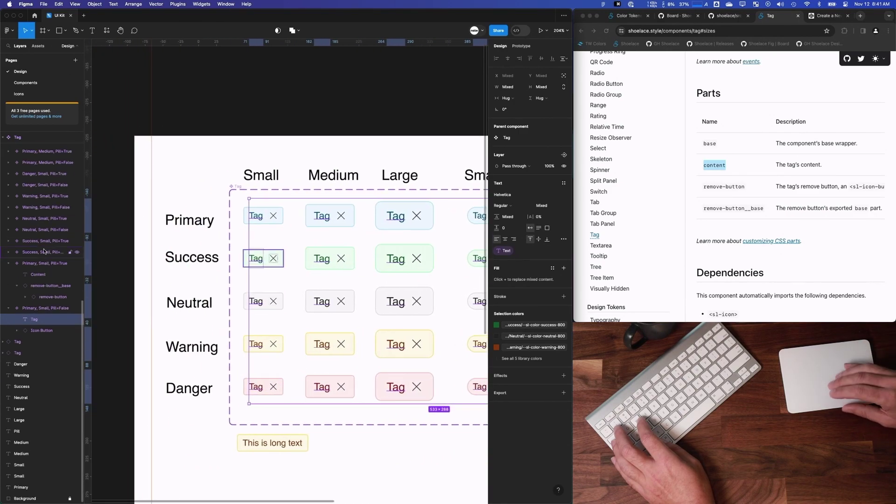
pyautogui.doubleClick(32, 320)
pyautogui.write('Content')
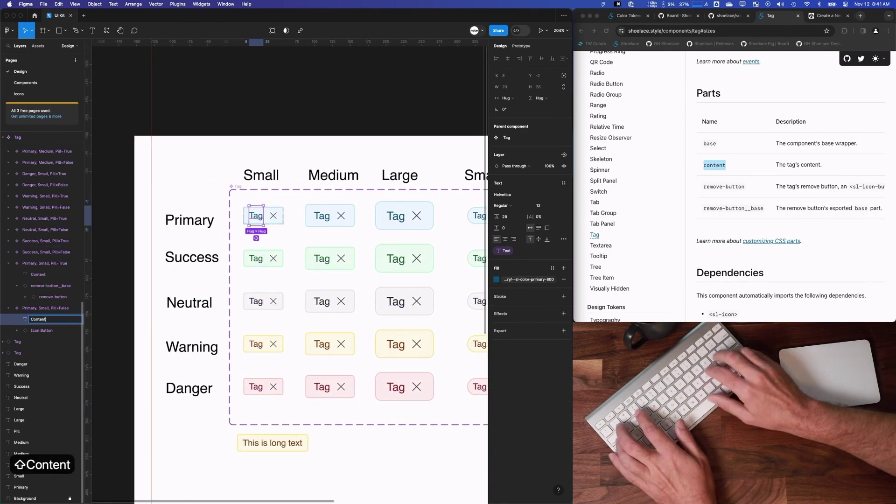
pyautogui.press('Return')
pyautogui.click(8, 252)
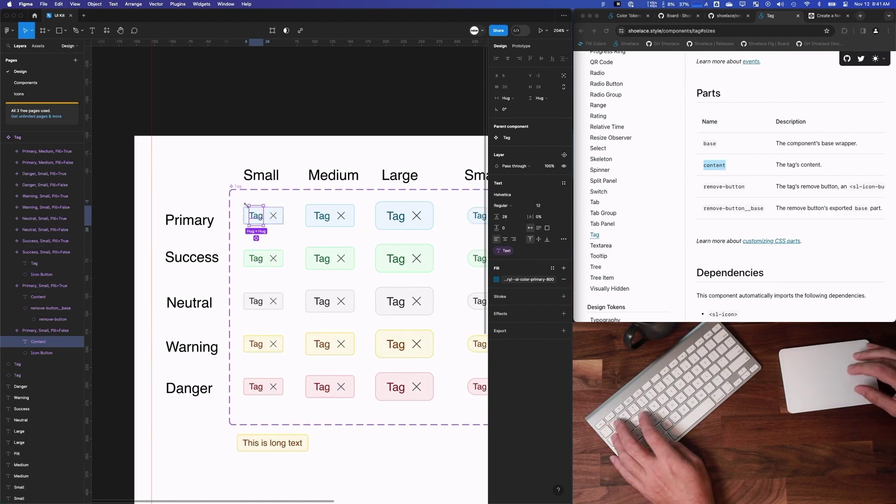
pyautogui.press('super+alt+a')
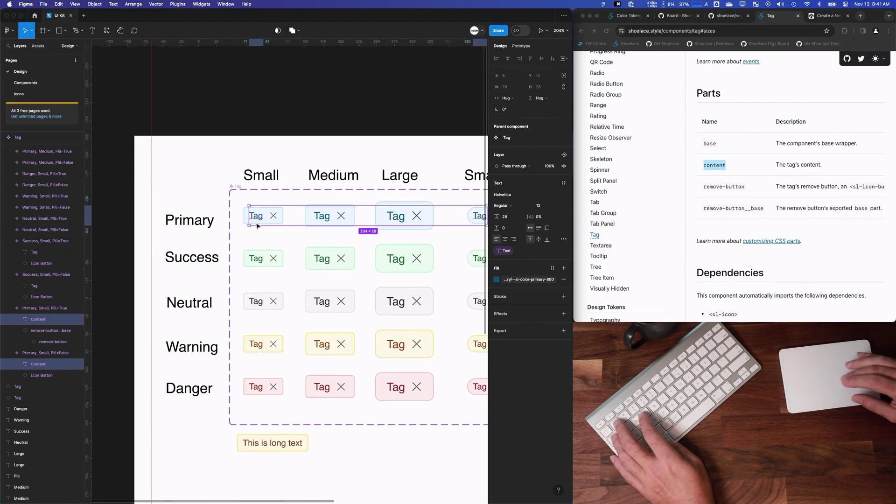
pyautogui.hscroll(3, 257, 226)
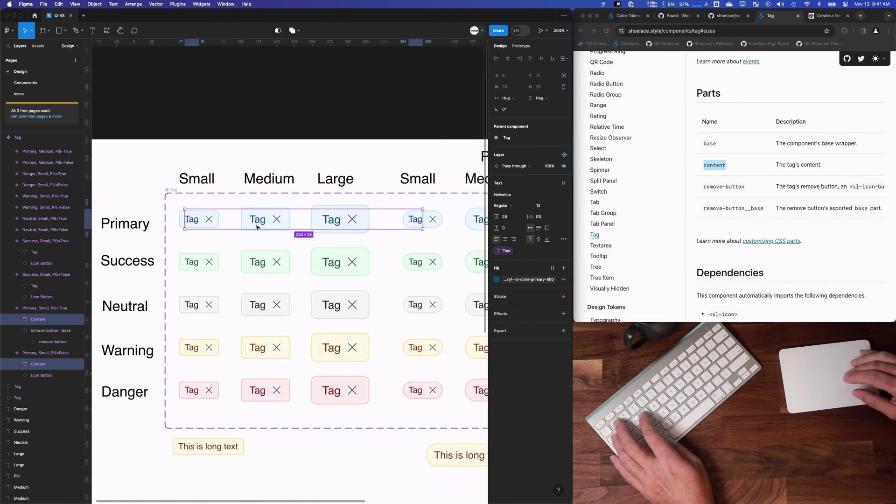
pyautogui.rightClick(45, 326)
pyautogui.moveTo(70, 446)
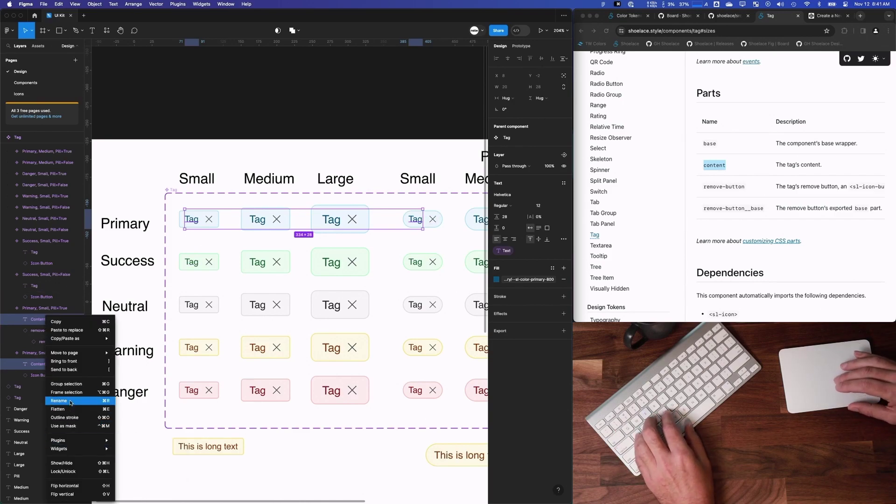
pyautogui.click(70, 401)
pyautogui.click(328, 187)
# Select the matching "Tag" text layers across the remaining variants and bulk-rename all 28 to "Content"
pyautogui.keyDown('super'); pyautogui.click(258, 219); pyautogui.keyUp('super')
pyautogui.press('alt+super+a')
pyautogui.rightClick(37, 275)
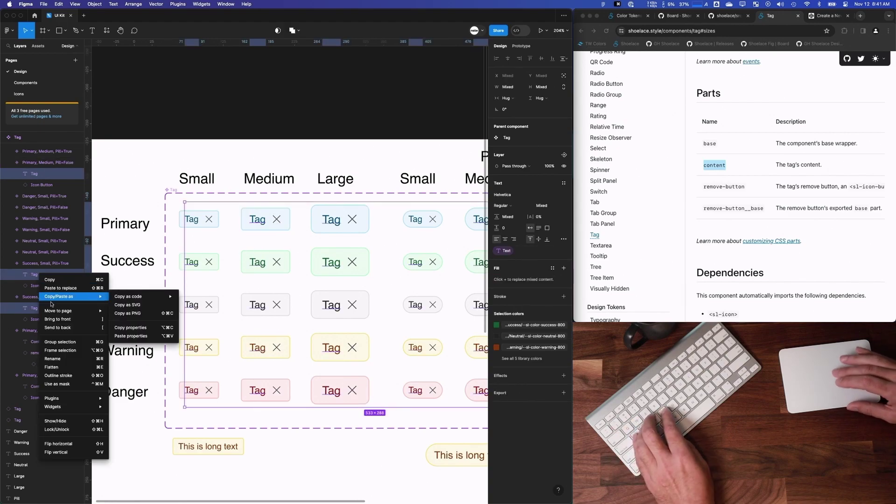
pyautogui.click(52, 359)
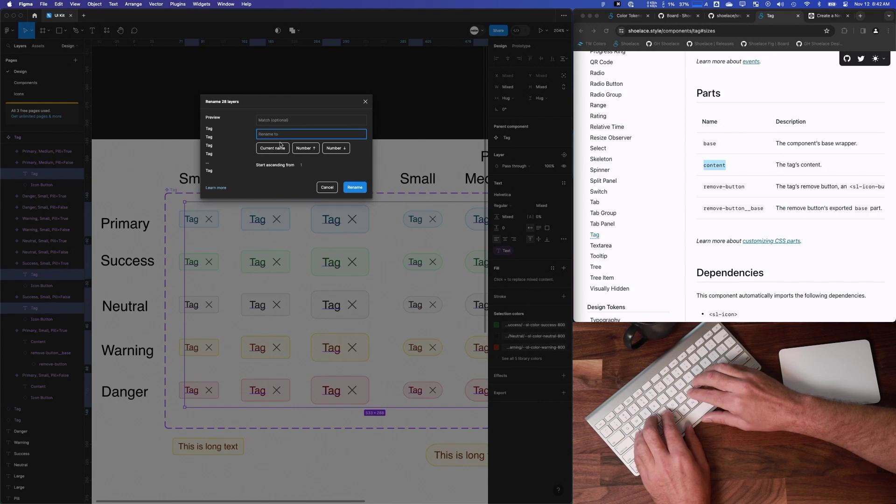
pyautogui.write('Content')
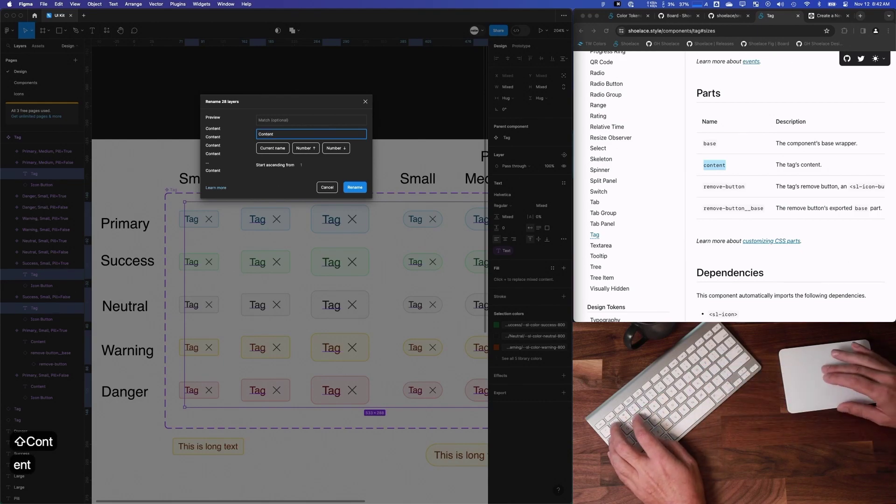
pyautogui.click(354, 188)
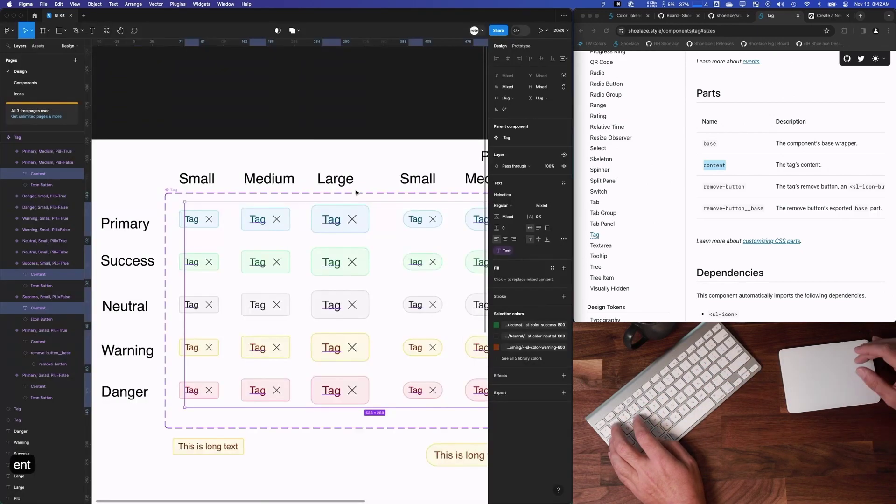
# Select the matching Icon Button layers across the variants, starting from Primary, Small, Pill=False, and bulk-rename all 29 to "remove-button__base"
pyautogui.click(208, 222)
pyautogui.doubleClick(207, 222)
pyautogui.click(26, 345)
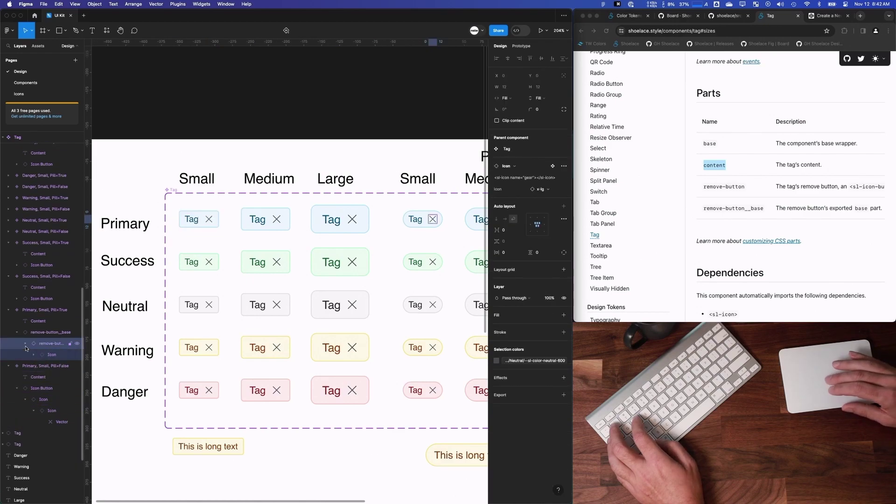
pyautogui.click(30, 334)
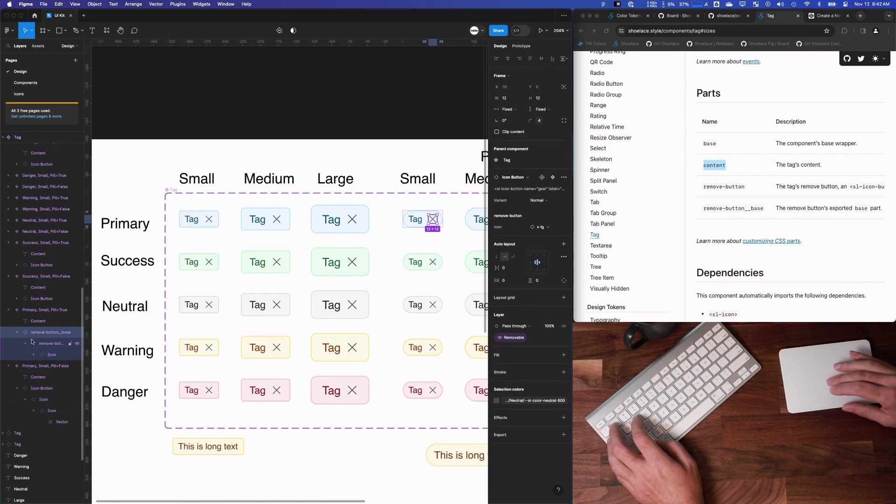
pyautogui.doubleClick(209, 219)
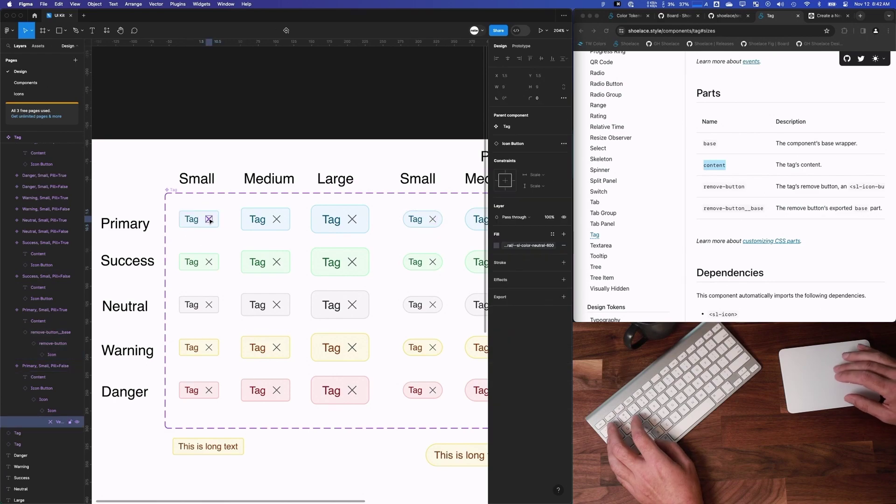
pyautogui.scroll(5, 210, 220)
pyautogui.click(39, 389)
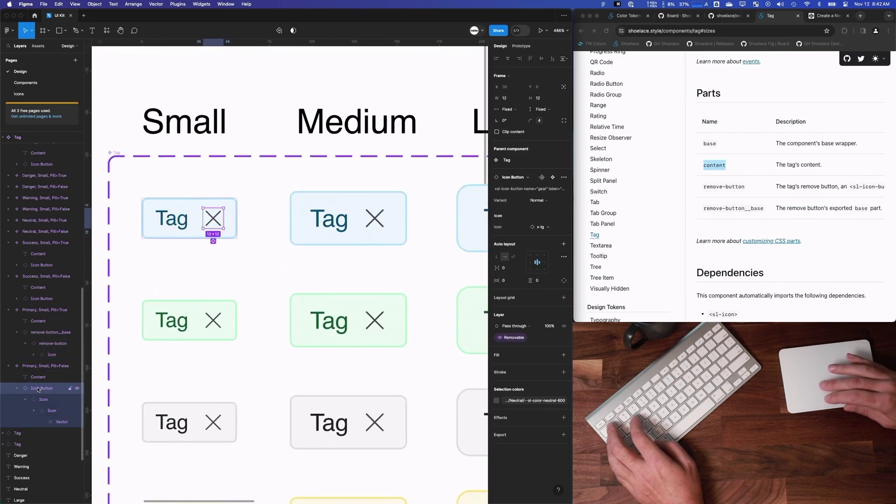
pyautogui.press('super+alt+a')
pyautogui.press('super+r')
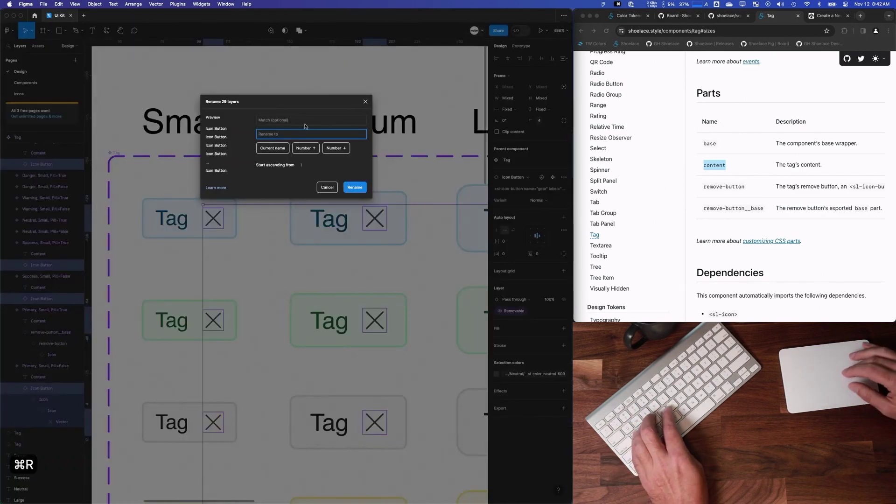
pyautogui.write('remove')
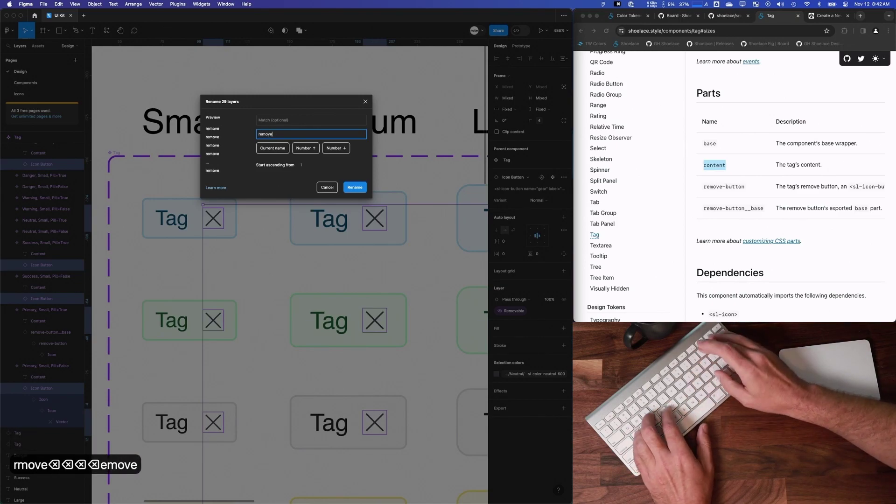
pyautogui.write('-button__base')
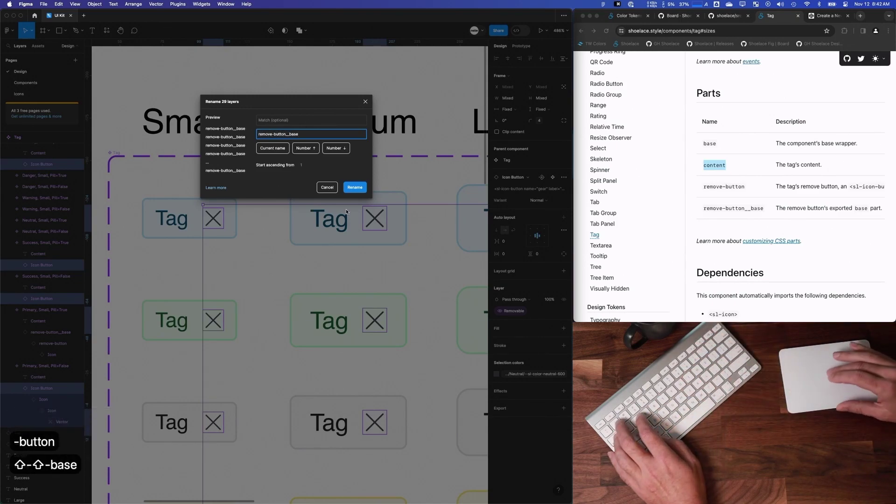
pyautogui.click(356, 188)
# Examine the layers nested inside the remove-button__base instances of the Primary and Success small variants
pyautogui.click(17, 299)
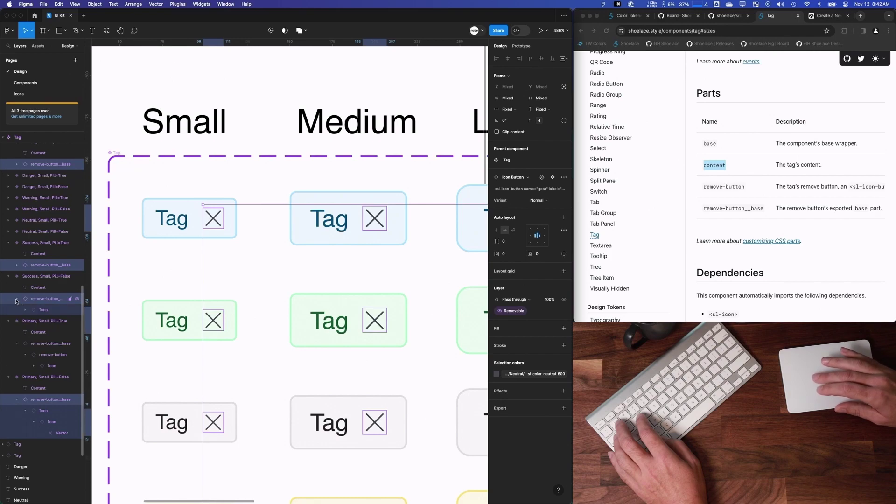
pyautogui.click(44, 411)
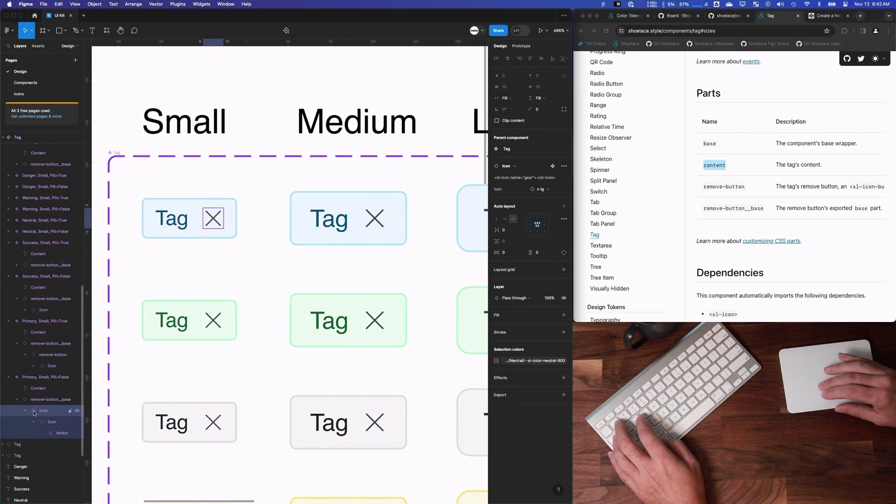
pyautogui.scroll(-2, 41, 399)
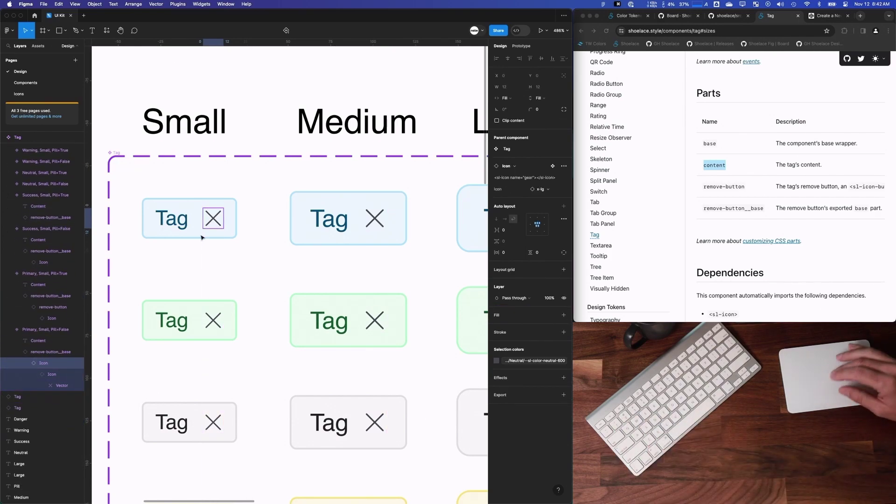
pyautogui.click(17, 218)
pyautogui.click(16, 218)
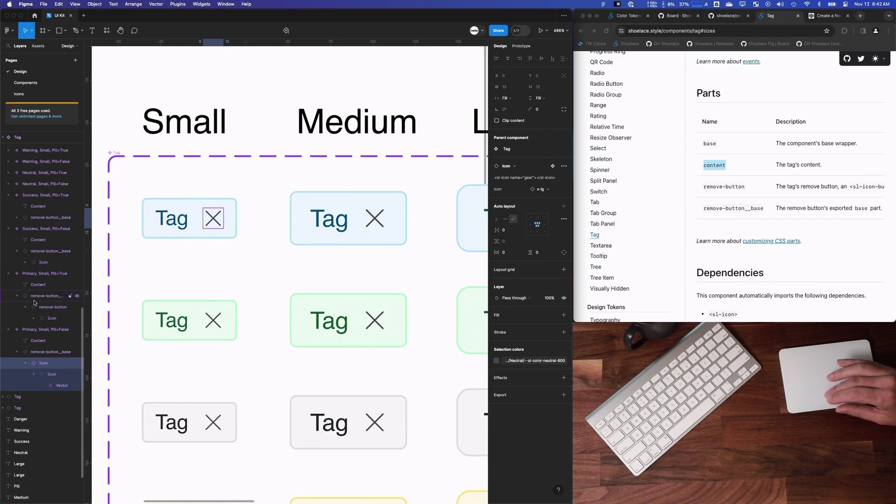
pyautogui.click(36, 306)
pyautogui.scroll(-5, 169, 288)
pyautogui.hscroll(1, 170, 290)
pyautogui.scroll(8, 415, 222)
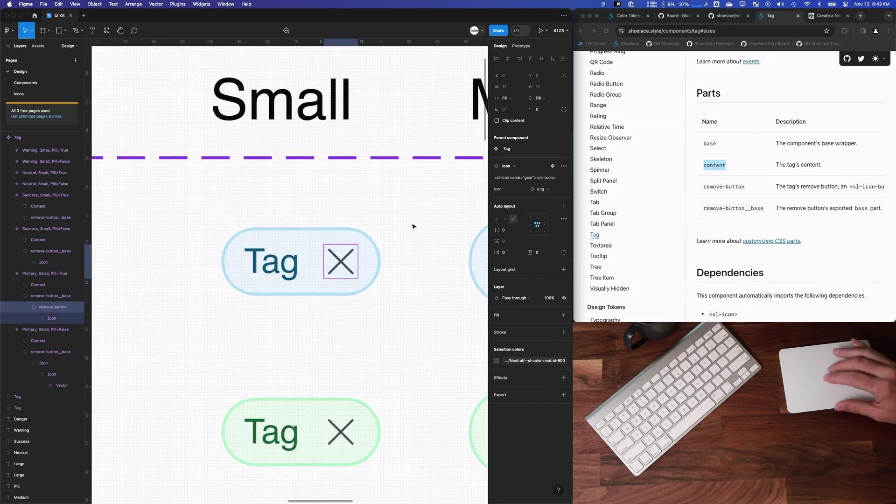
pyautogui.hscroll(-1, 415, 223)
pyautogui.hscroll(-2, 328, 307)
pyautogui.click(53, 263)
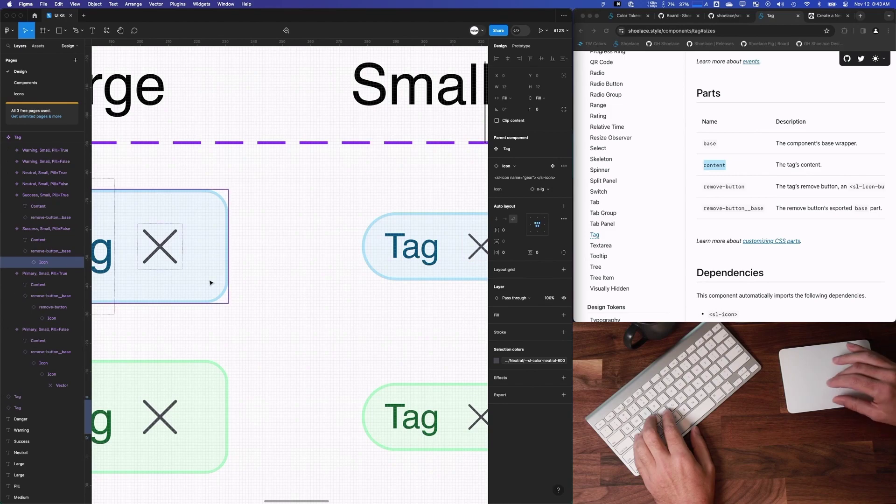
pyautogui.scroll(-6, 210, 282)
pyautogui.scroll(-3, 210, 282)
pyautogui.scroll(10, 144, 316)
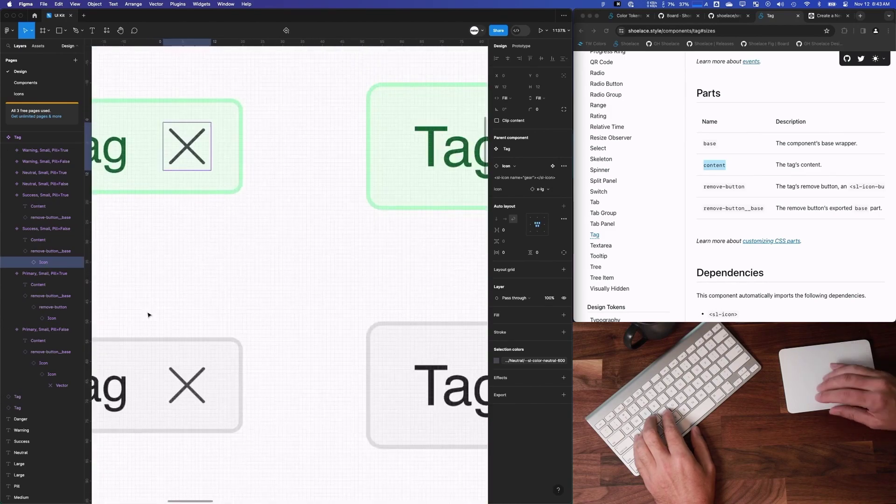
pyautogui.scroll(1, 172, 189)
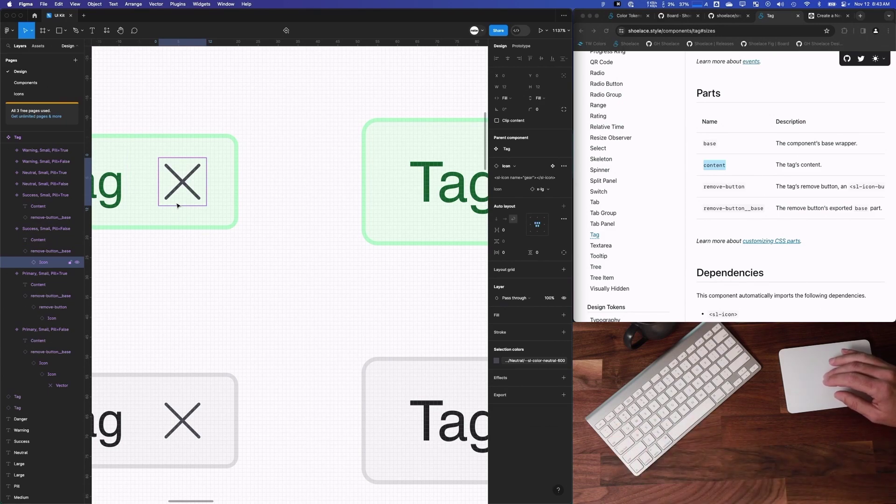
pyautogui.hotkey('shift', 'Return')
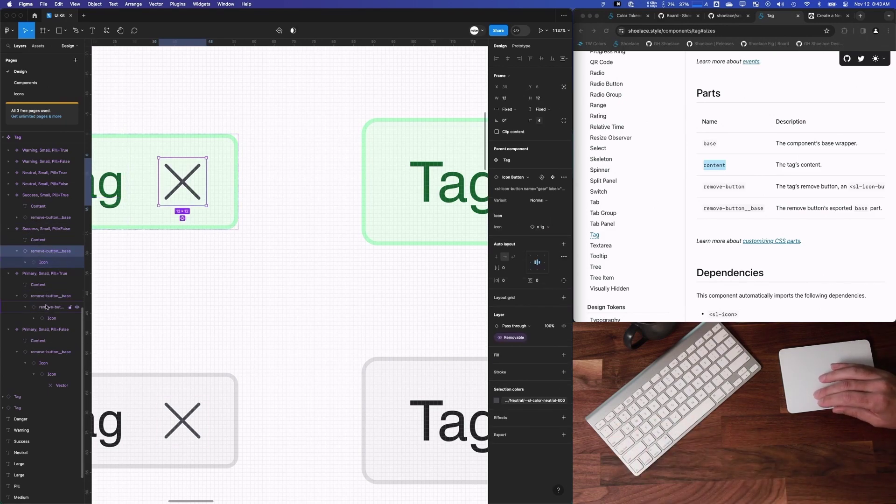
pyautogui.scroll(-1, 47, 306)
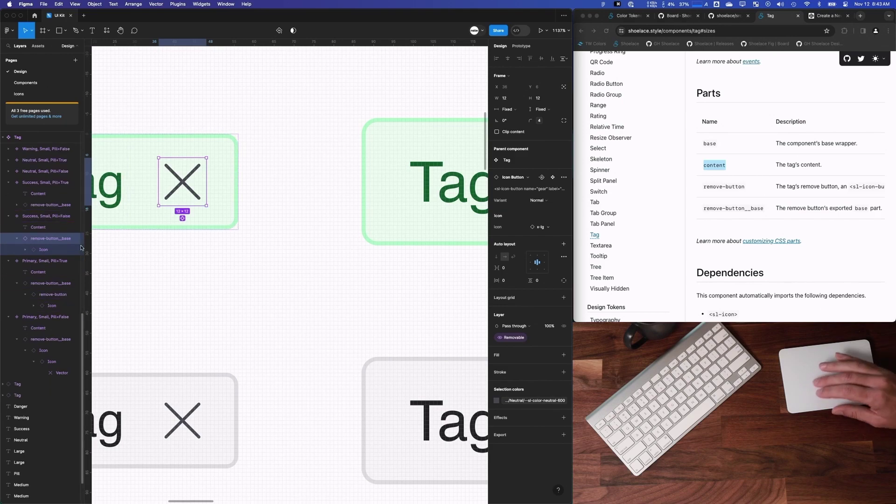
pyautogui.press('Return')
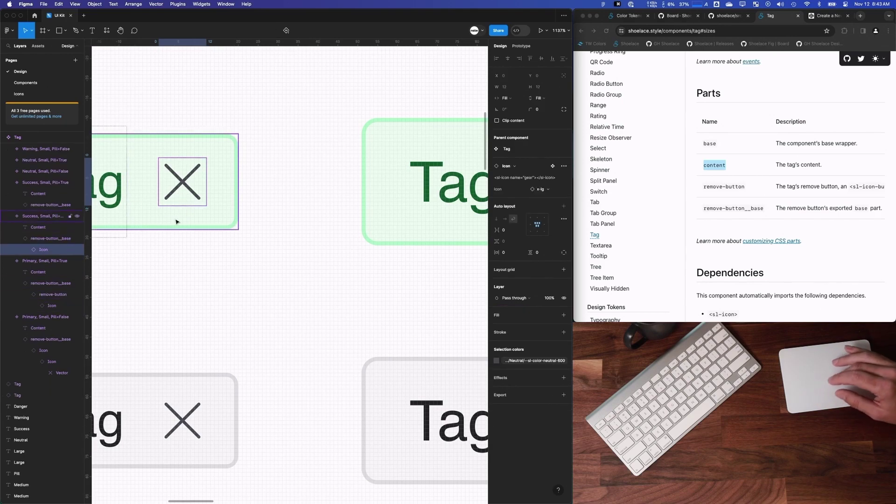
# Rename the nested "remove-button" layer in the Primary, Small, Pill=True variant to "Icon"
pyautogui.click(47, 295)
pyautogui.press('super+r')
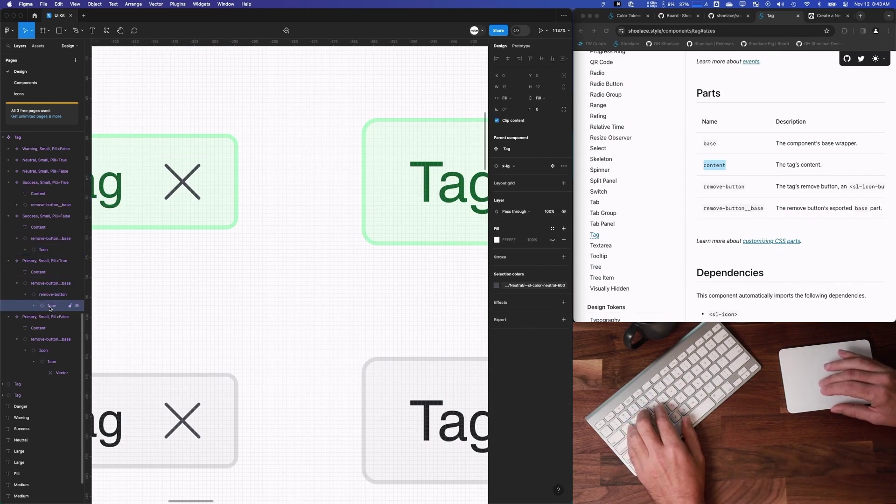
pyautogui.write('Icon Button')
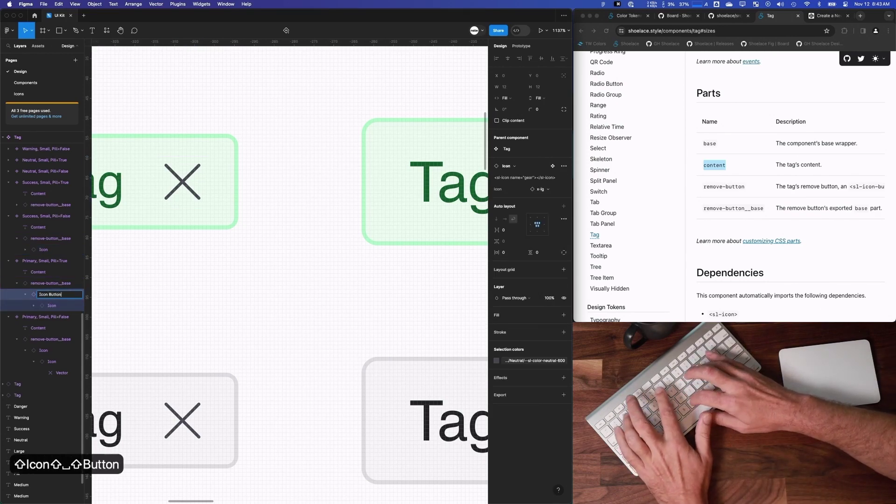
pyautogui.moveTo(48, 294); pyautogui.dragTo(64, 295)
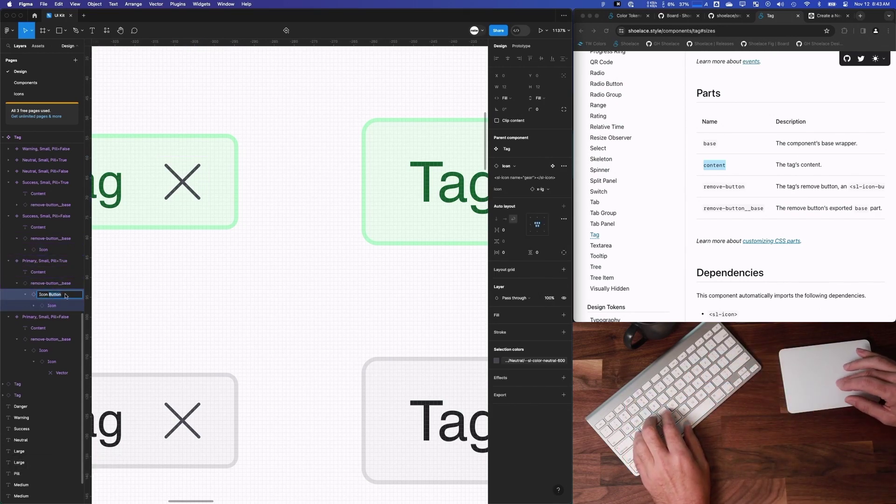
pyautogui.press('BackSpace')
pyautogui.press('BackSpace')
pyautogui.write('n')
pyautogui.press('Return')
# Select the matching remove-button__base layers in all variants and bulk-rename all 30 to "remove-button"
pyautogui.click(58, 283)
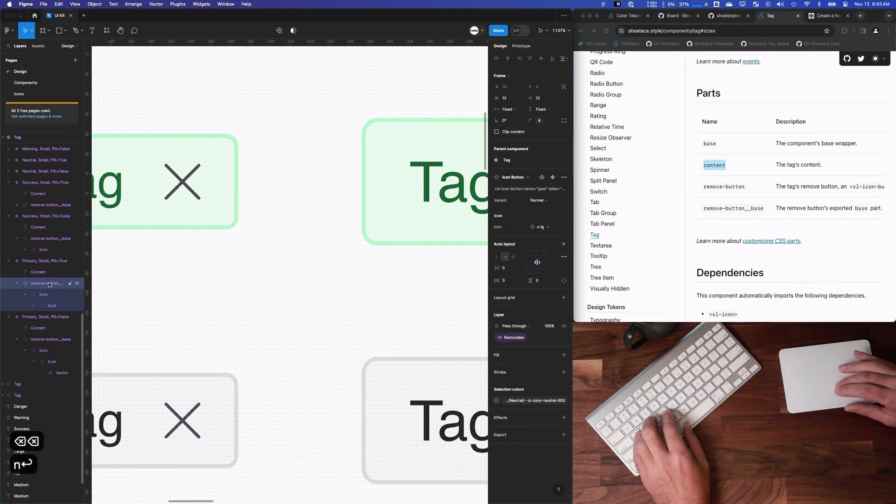
pyautogui.press('alt+super+a')
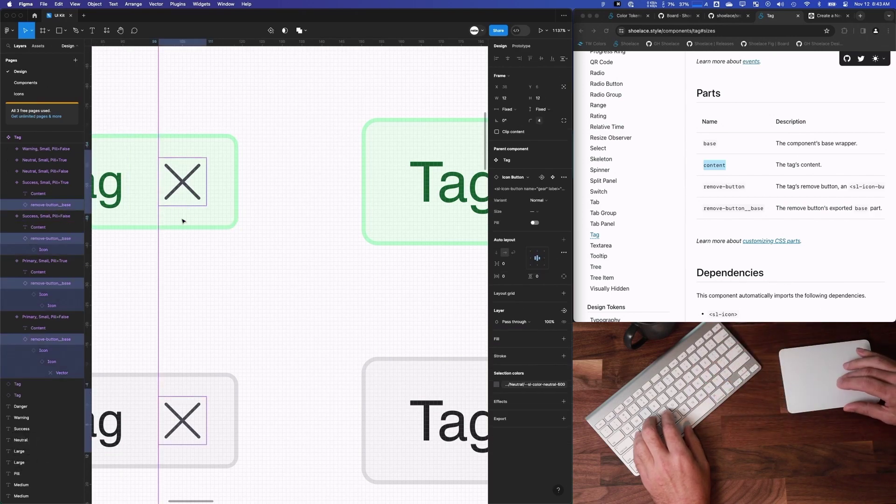
pyautogui.press('super+r')
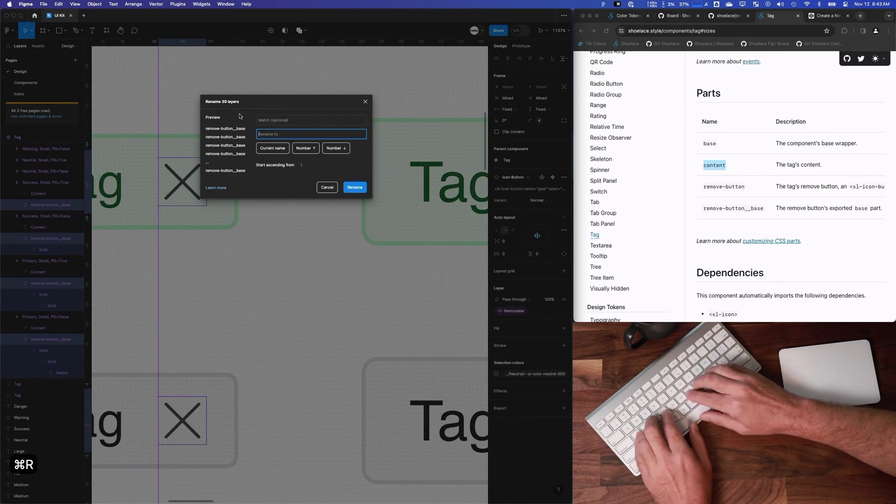
pyautogui.write('remove-button')
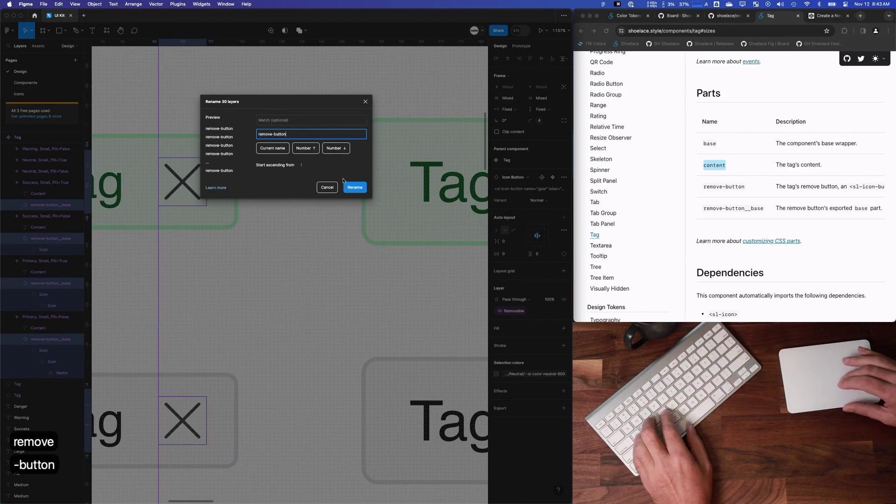
pyautogui.press('Return')
pyautogui.click(17, 239)
# Set the Text property of the yellow pill Tag instance below the component set to "Primary"
pyautogui.scroll(-10, 190, 250)
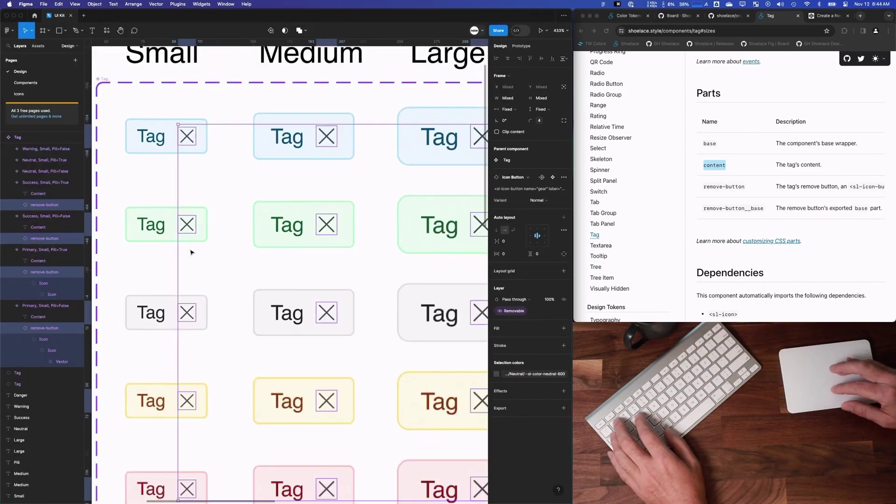
pyautogui.scroll(-2, 275, 368)
pyautogui.hscroll(2, 276, 367)
pyautogui.click(379, 378)
pyautogui.click(543, 206)
pyautogui.write('Primary')
pyautogui.press('Return')
# Check the tag examples in the Shoelace docs and set the Variant of the pill Tag instance below the component set to Primary
pyautogui.click(715, 156)
pyautogui.scroll(5, 714, 155)
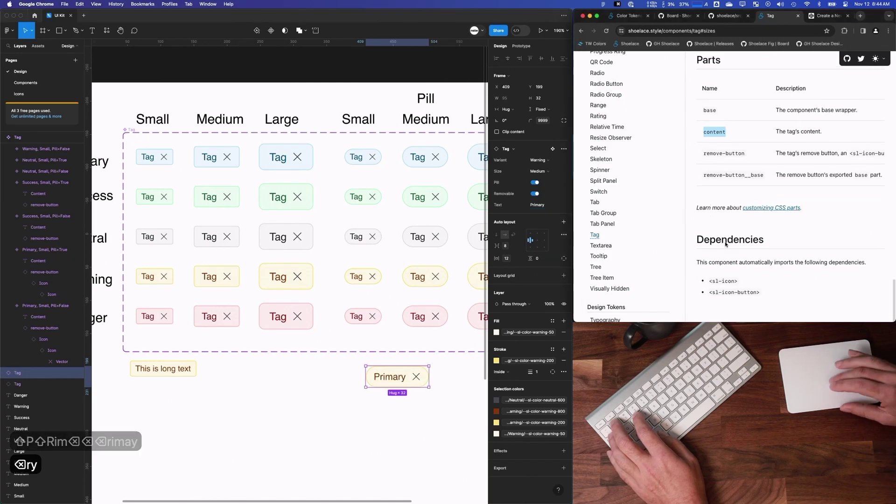
pyautogui.scroll(15, 714, 156)
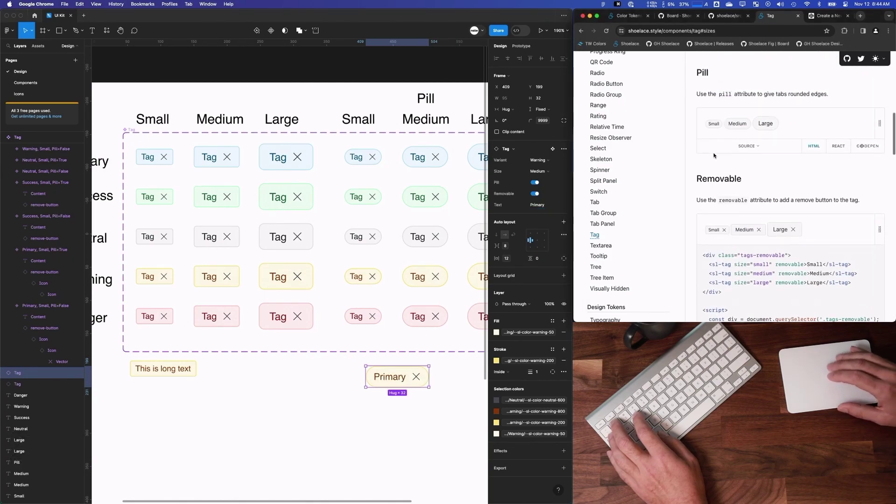
pyautogui.click(766, 277)
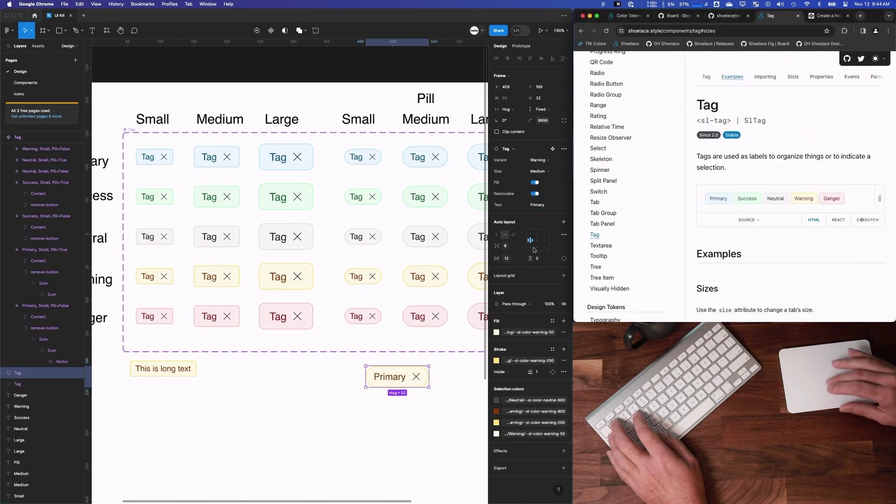
pyautogui.click(540, 159)
pyautogui.click(518, 136)
pyautogui.click(319, 343)
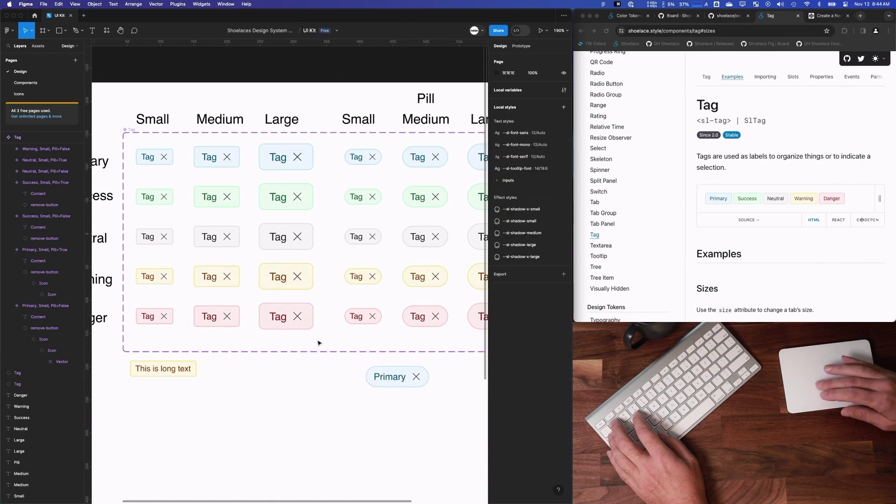
# Switch to the CodePen in the browser and remove the size and removable attributes from the Medium sl-tag
pyautogui.scroll(-6, 214, 156)
pyautogui.click(749, 220)
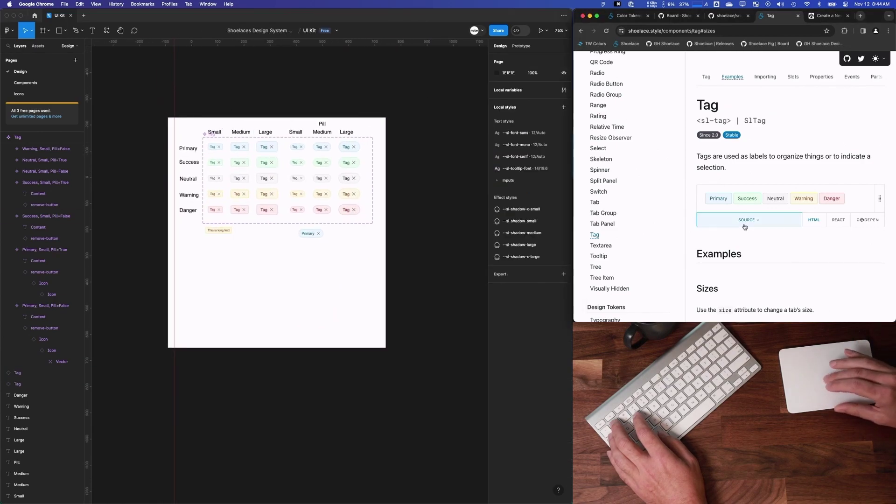
pyautogui.click(822, 17)
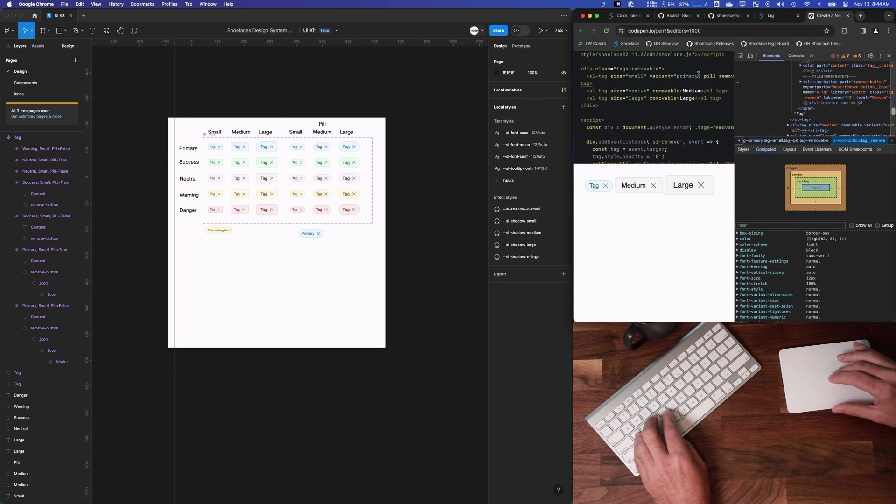
pyautogui.press('BackSpace')
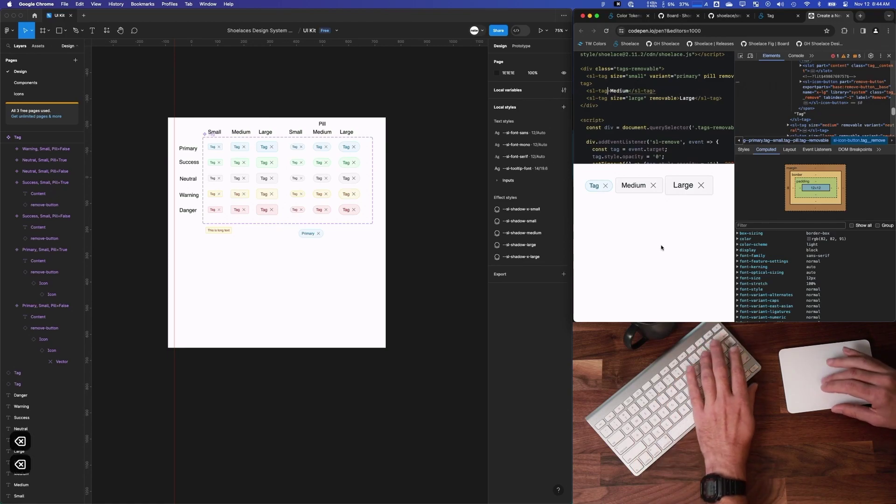
pyautogui.click(639, 113)
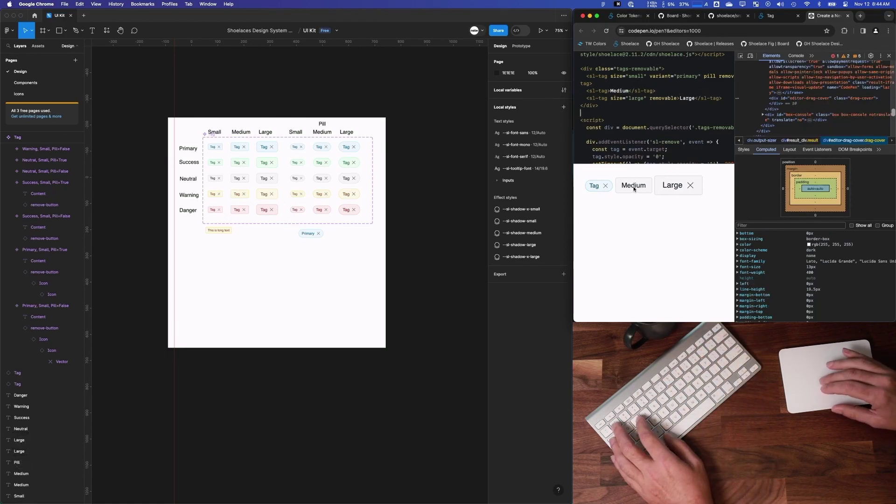
# Back in Figma, place a new Tag instance from the local Design assets in the empty area beneath the component set
pyautogui.click(261, 280)
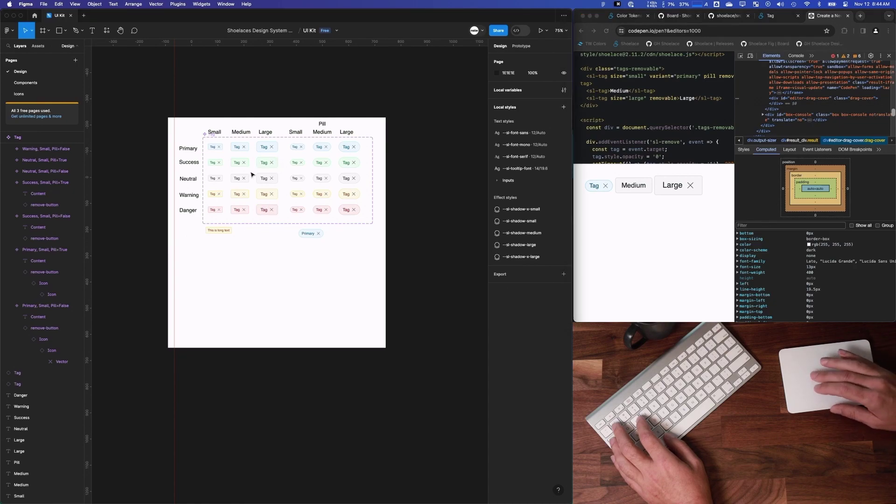
pyautogui.hscroll(-3, 155, 124)
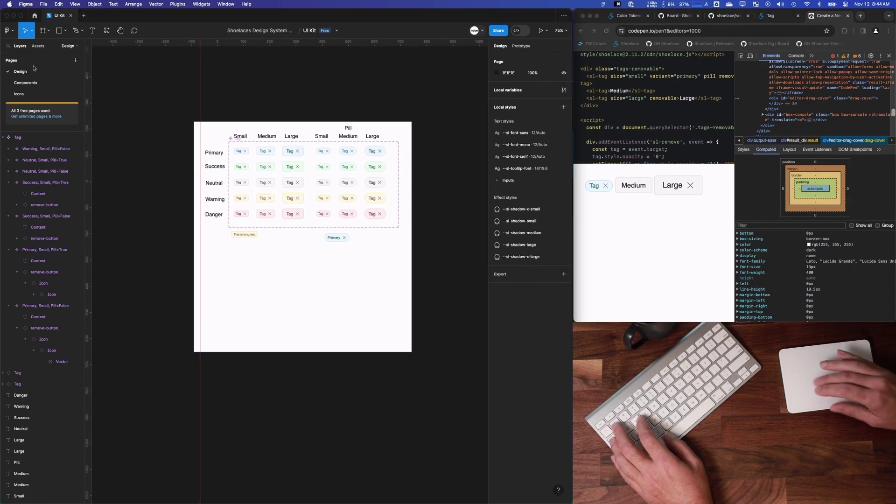
pyautogui.click(37, 46)
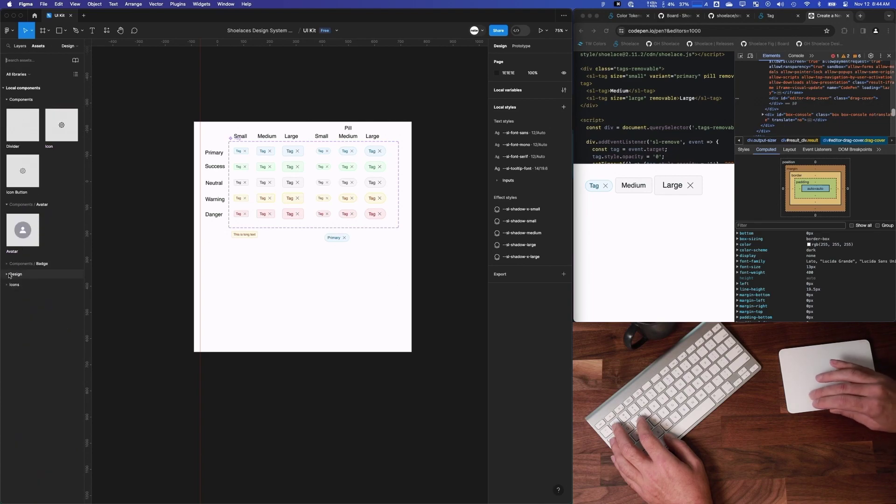
pyautogui.click(10, 275)
pyautogui.moveTo(287, 269); pyautogui.dragTo(297, 281)
pyautogui.scroll(5, 308, 310)
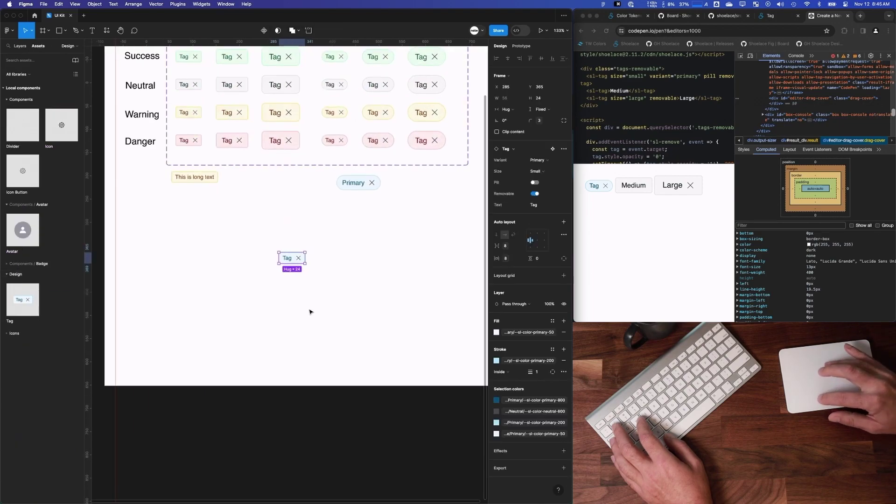
pyautogui.click(563, 149)
pyautogui.click(393, 271)
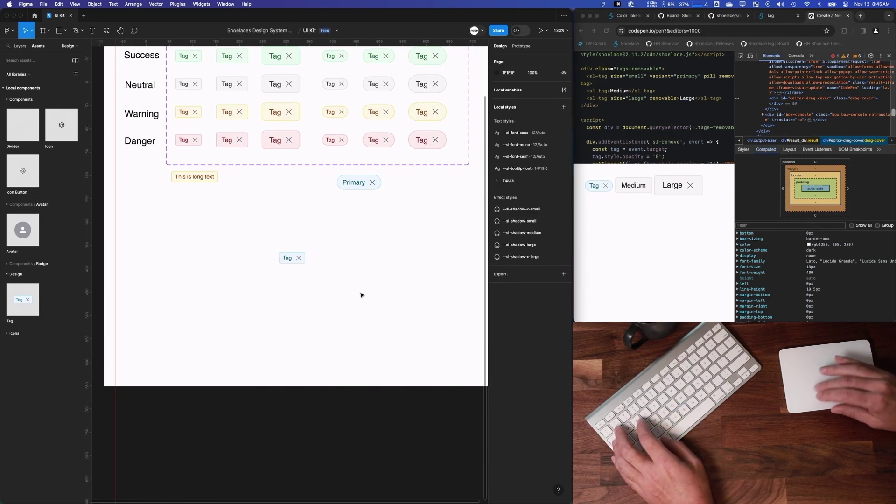
# Examine the Variant, Size and Pill properties of the Tag component set for a way to choose default values
pyautogui.scroll(5, 362, 294)
pyautogui.click(240, 190)
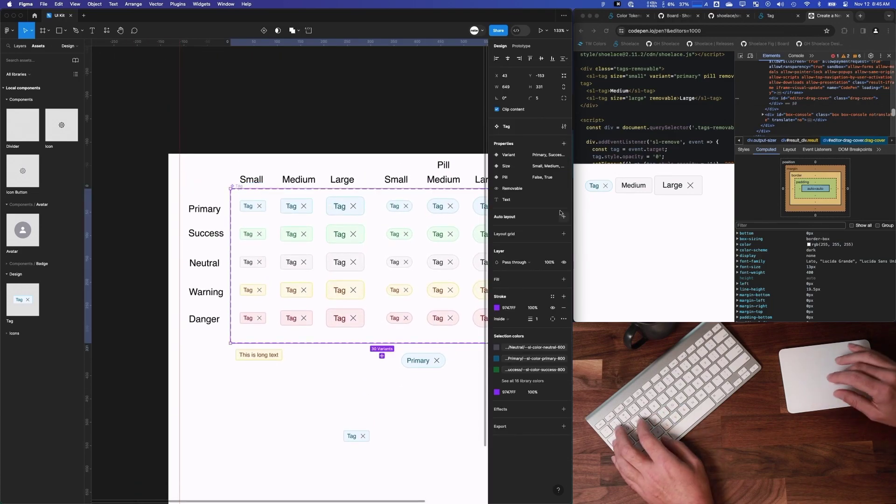
pyautogui.click(552, 155)
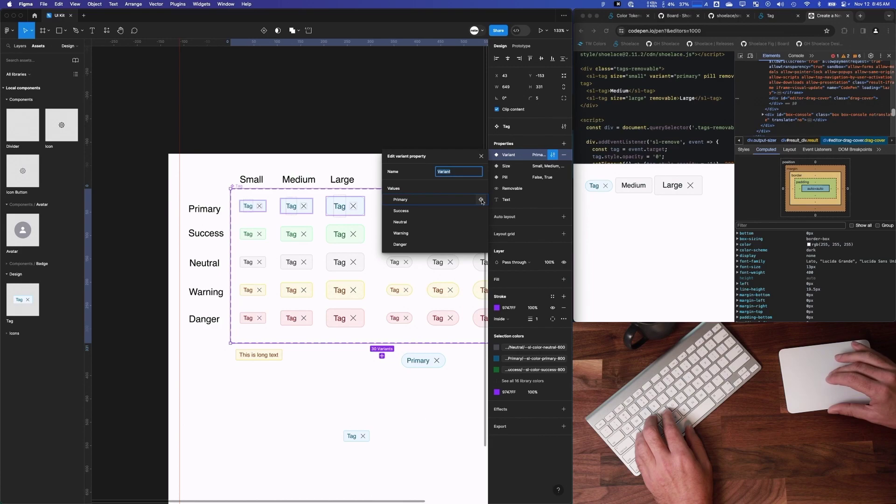
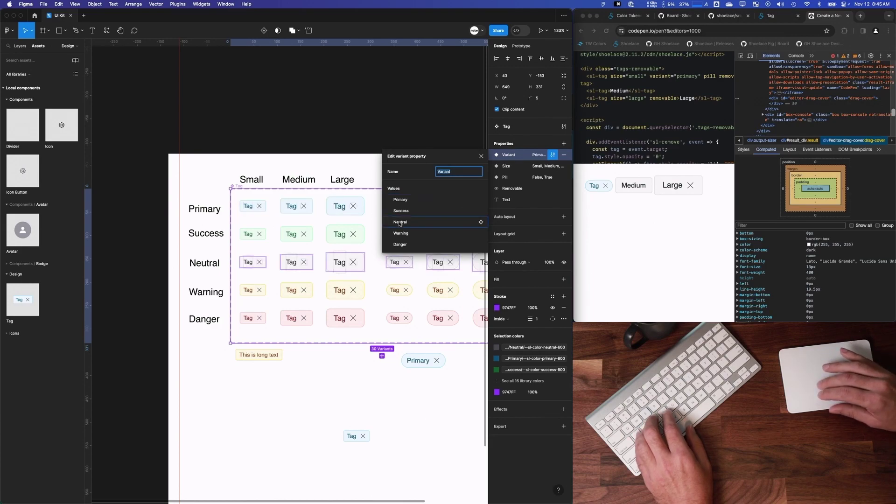
pyautogui.doubleClick(400, 222)
pyautogui.click(481, 156)
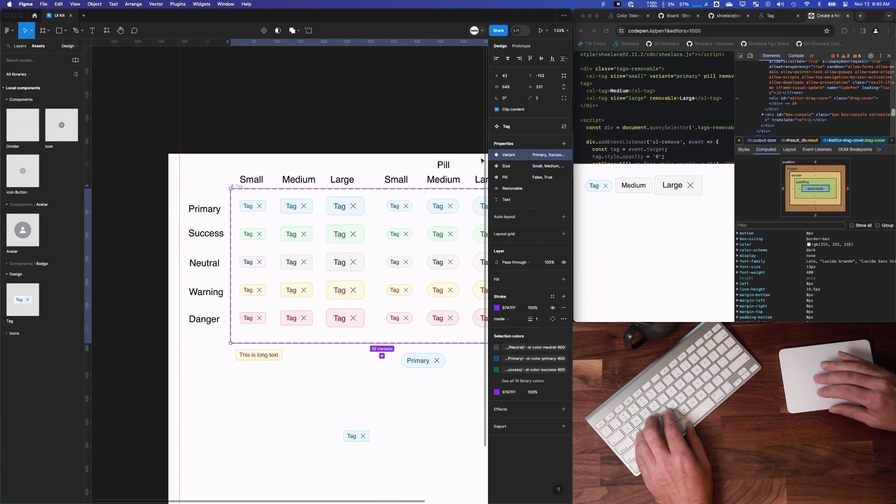
pyautogui.click(539, 170)
pyautogui.click(553, 166)
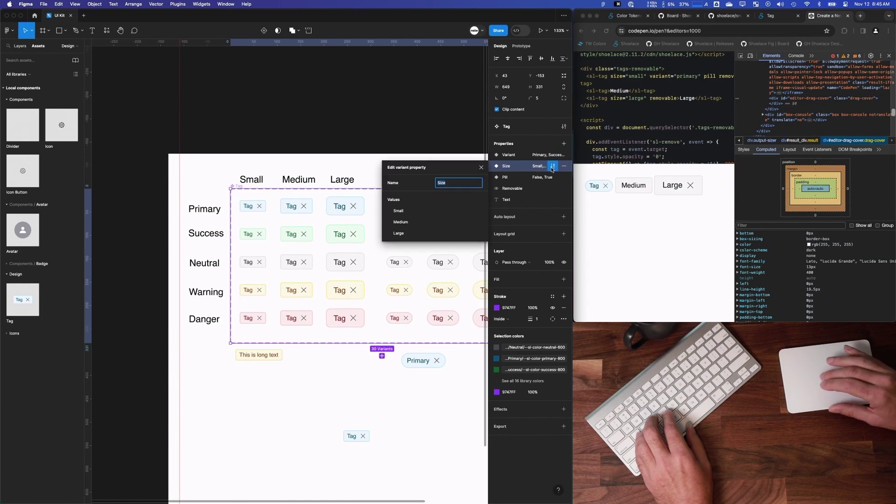
pyautogui.doubleClick(401, 223)
pyautogui.click(481, 168)
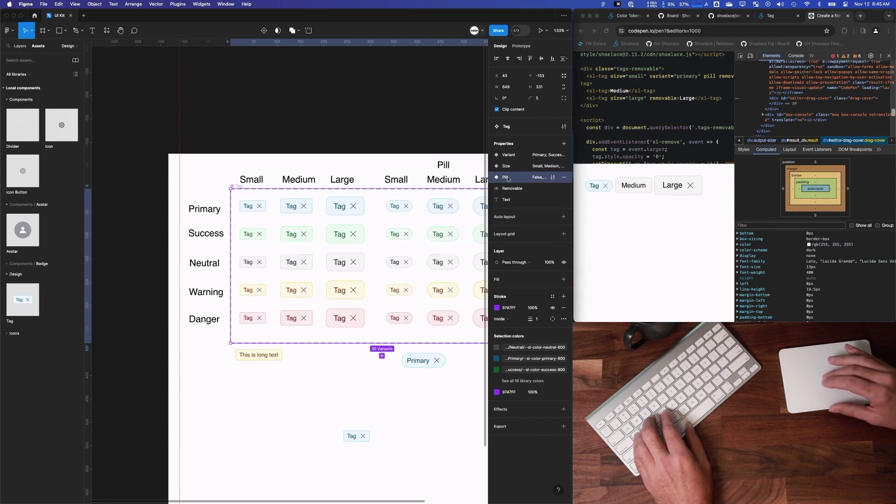
pyautogui.click(554, 177)
pyautogui.doubleClick(400, 224)
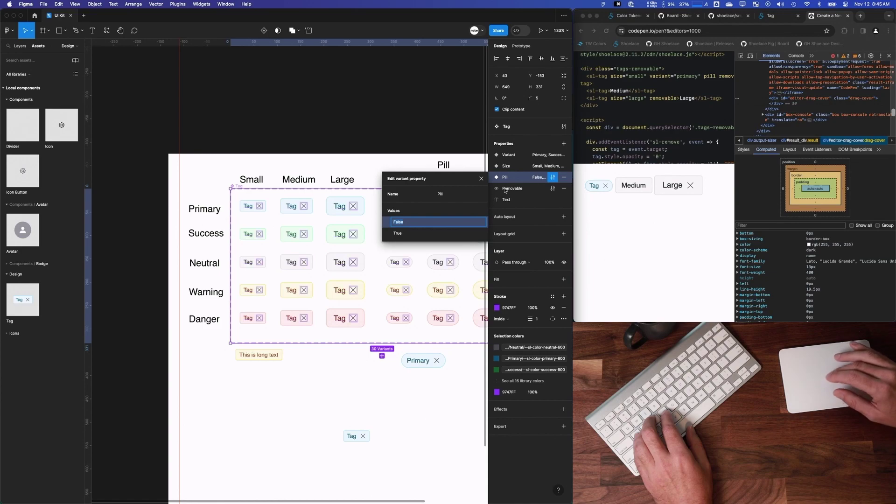
# Try setting the Tag component set's Removable property to False by default, and undo that change
pyautogui.click(553, 189)
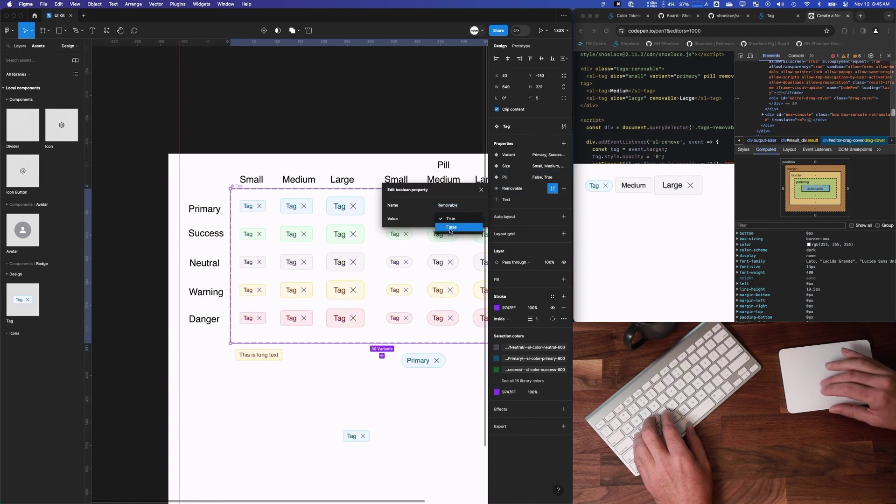
pyautogui.click(451, 231)
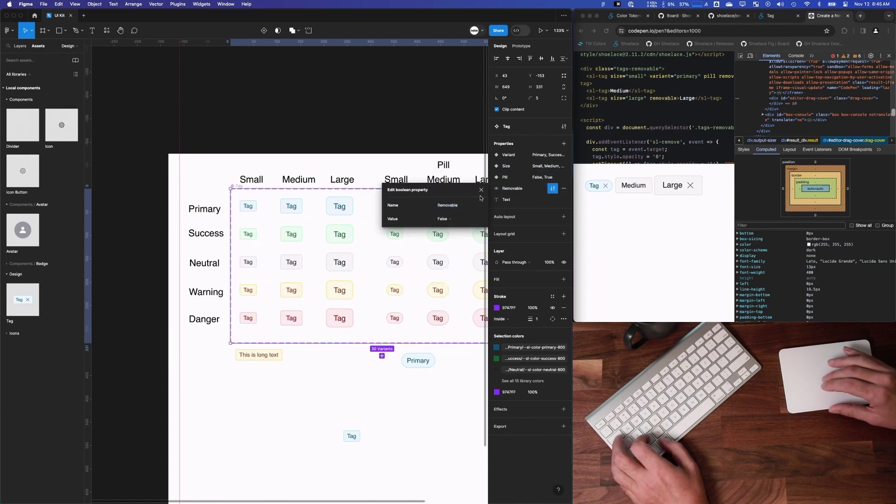
pyautogui.press('Escape')
pyautogui.click(356, 129)
pyautogui.press('super+z')
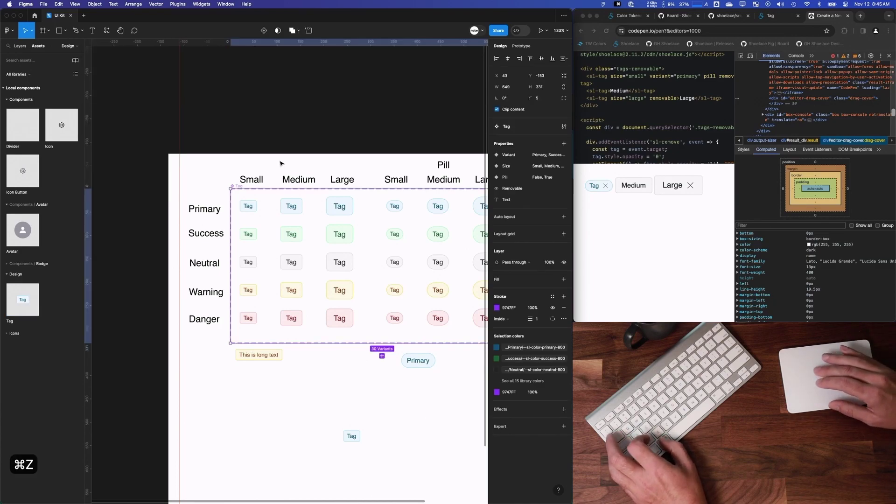
pyautogui.press('super+z')
pyautogui.press('super+z')
# Search the web in the browser for "figma component set default component"
pyautogui.click(661, 32)
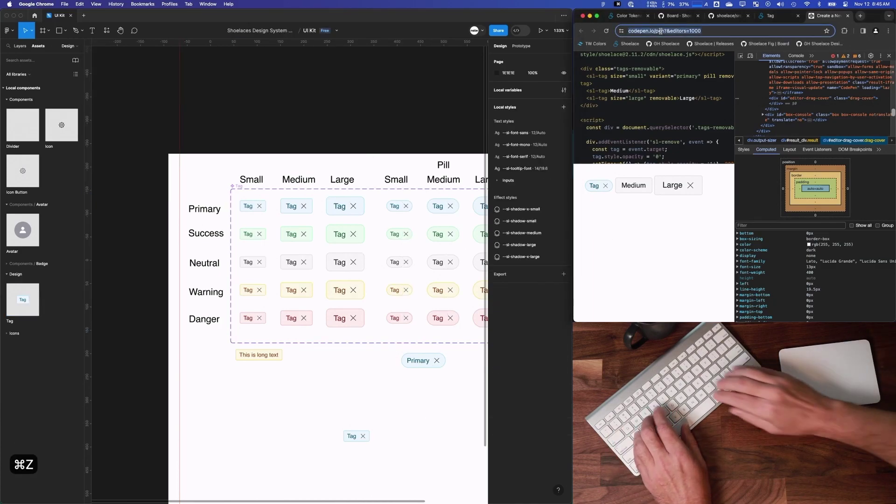
pyautogui.write('fimga')
pyautogui.press('BackSpace')
pyautogui.press('BackSpace')
pyautogui.press('BackSpace')
pyautogui.write('gma compone')
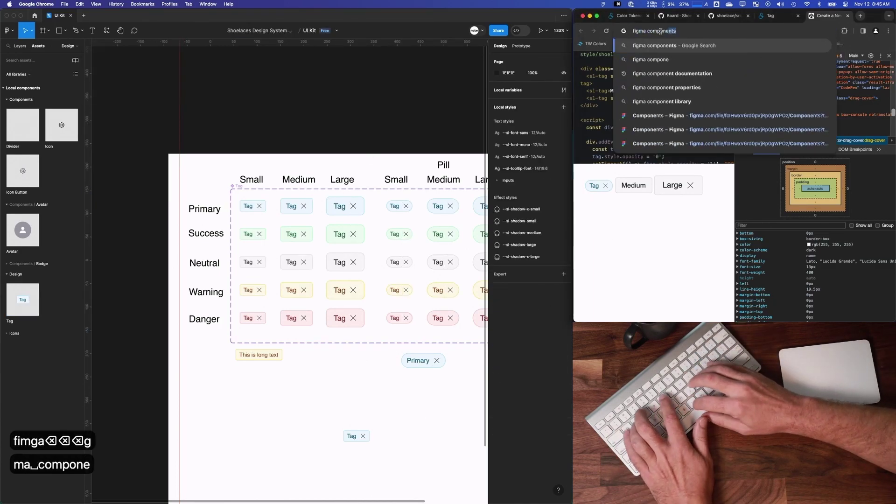
pyautogui.write('nt set defulat')
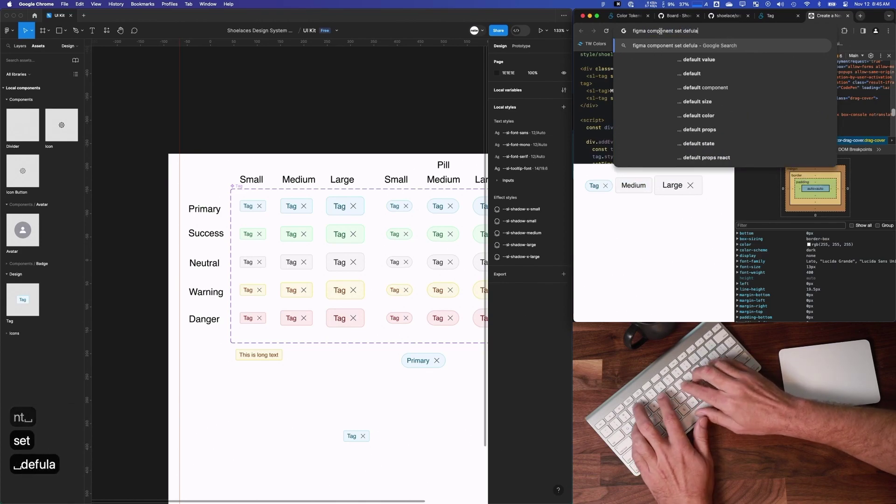
pyautogui.press('Down')
pyautogui.press('Down')
pyautogui.press('Down')
pyautogui.press('Return')
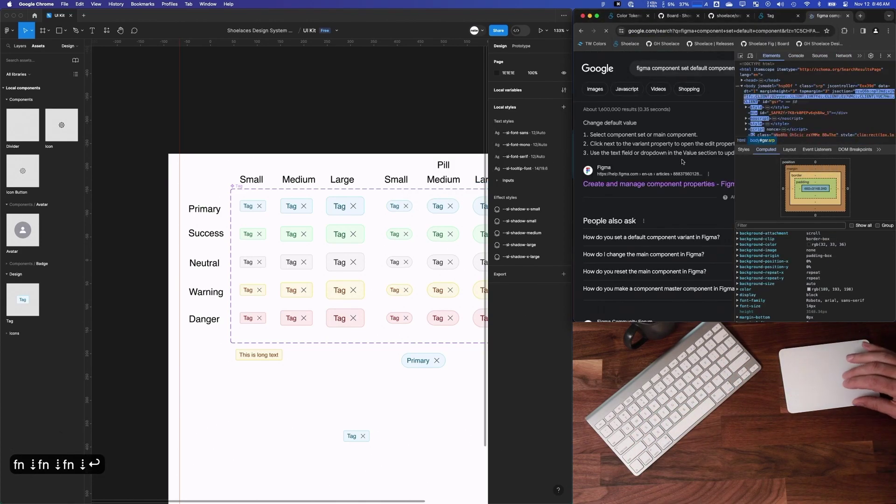
# Close the developer tools, expand the answer on setting a default component variant, and read its linked Figma forum topic
pyautogui.click(889, 56)
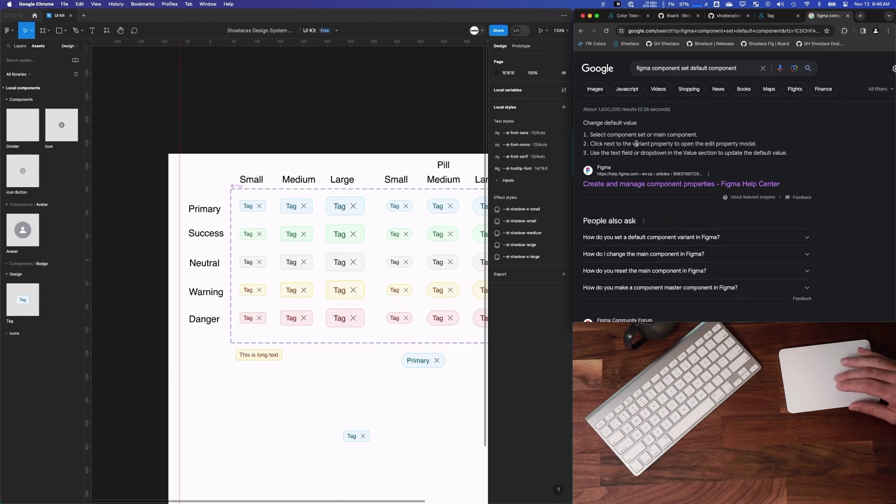
pyautogui.scroll(-2, 674, 204)
pyautogui.click(672, 196)
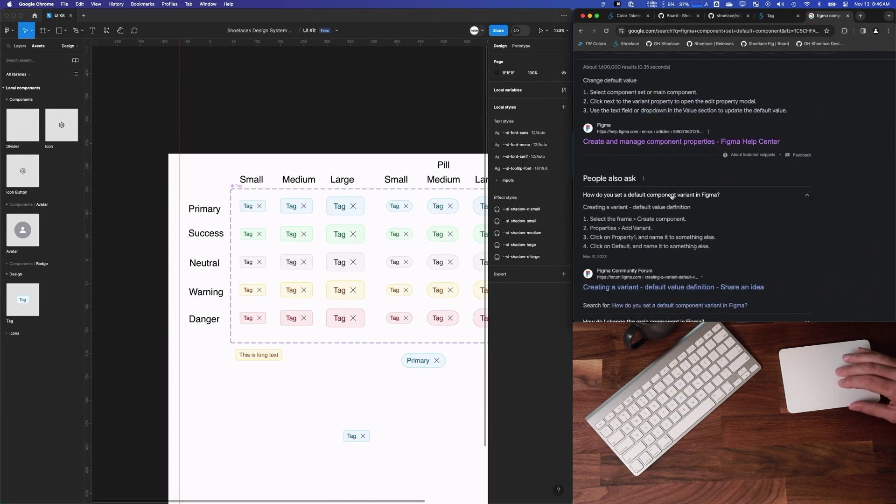
pyautogui.scroll(-1, 662, 216)
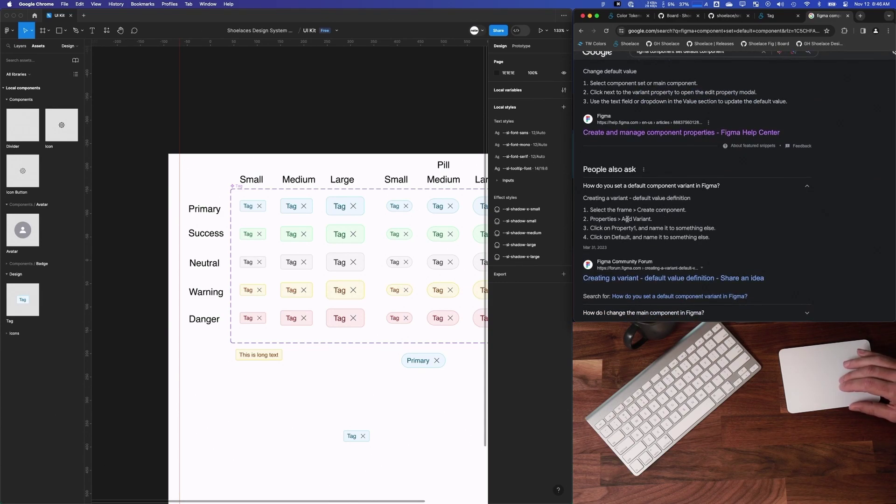
pyautogui.scroll(-1, 659, 235)
pyautogui.click(667, 261)
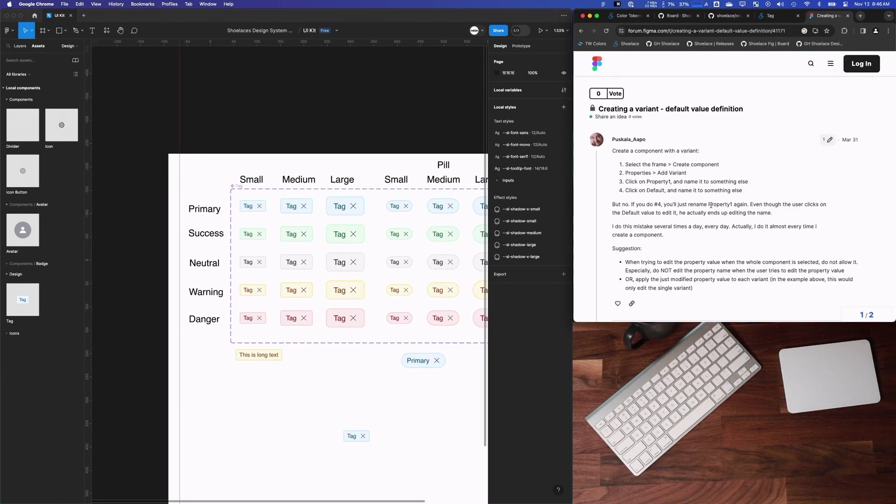
pyautogui.scroll(-3, 660, 200)
pyautogui.scroll(-3, 669, 180)
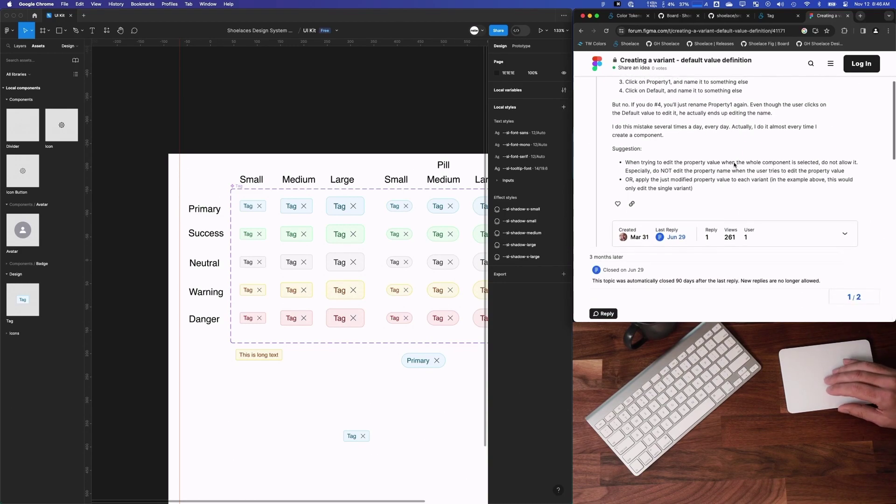
# Return to the search results and read the answer about making a component master component in Figma
pyautogui.hscroll(-5, 714, 174)
pyautogui.scroll(-5, 650, 192)
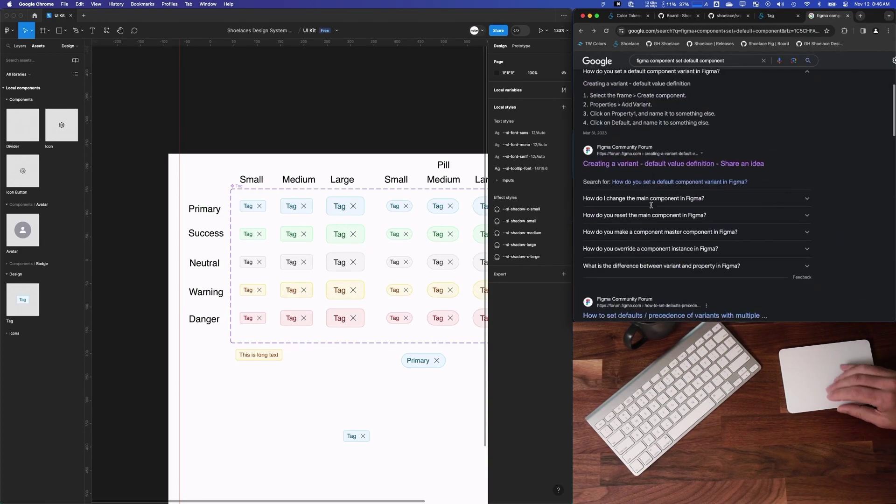
pyautogui.click(648, 208)
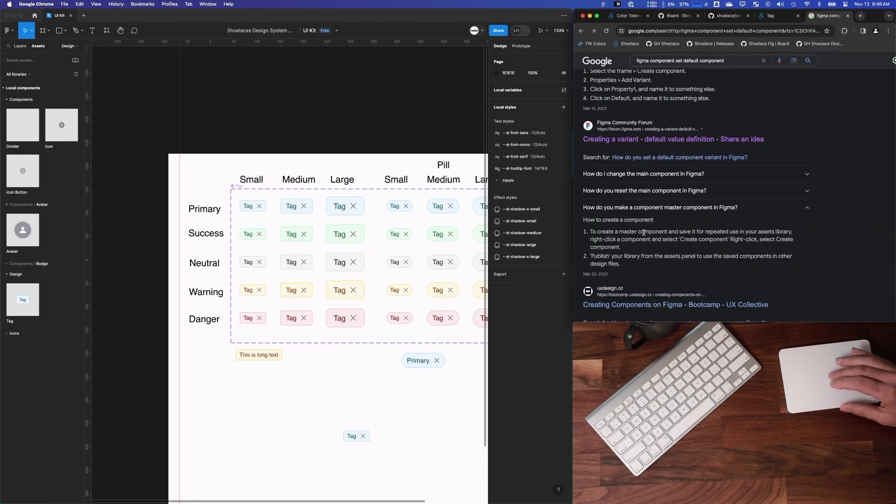
pyautogui.scroll(-3, 644, 232)
pyautogui.scroll(3, 641, 225)
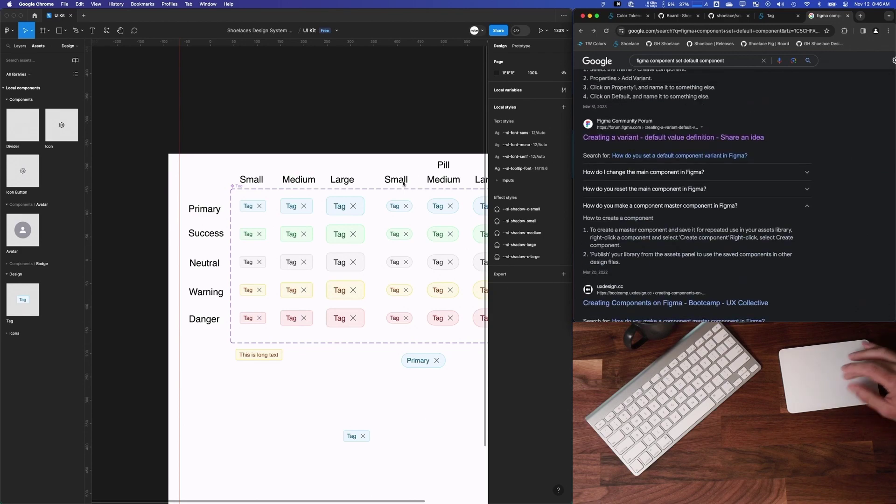
# Examine the properties of the small Primary variant and the Tag component set, and return to the first search results in the browser
pyautogui.click(253, 206)
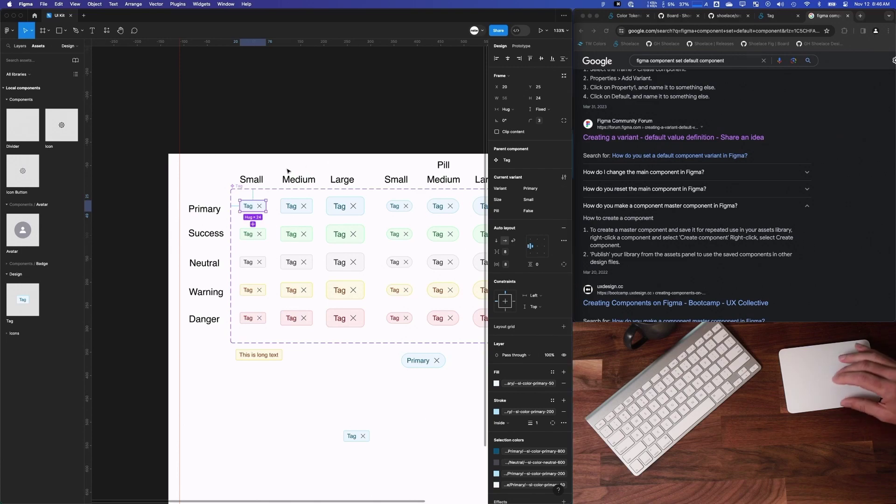
pyautogui.click(235, 186)
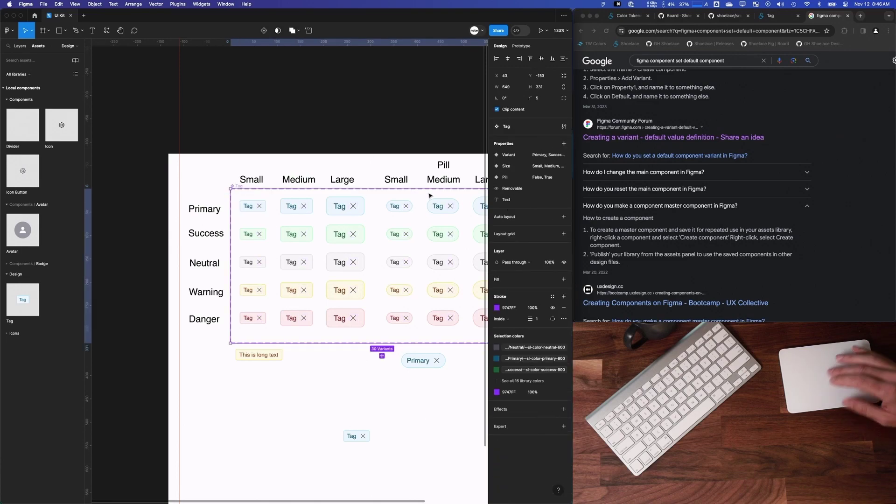
pyautogui.scroll(-3, 732, 190)
pyautogui.scroll(7, 701, 177)
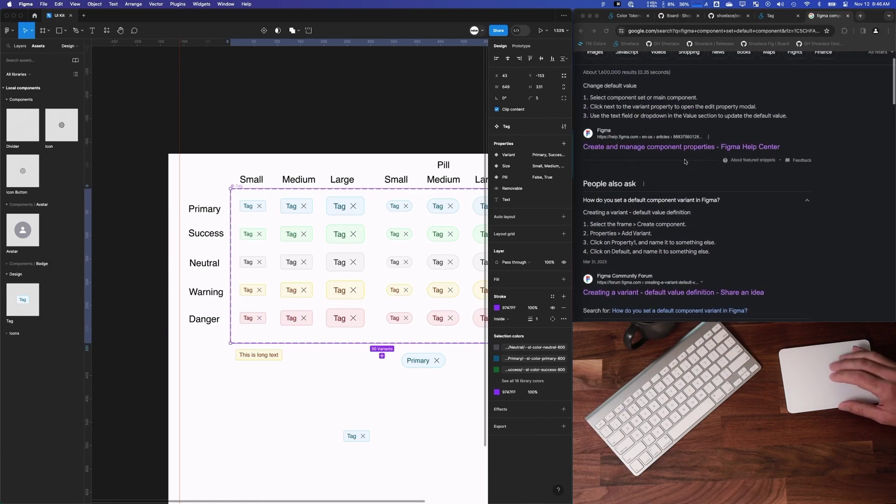
# Reopen and read the Figma forum topic "Creating a variant - default value definition", and go back to the search results
pyautogui.click(661, 153)
pyautogui.scroll(-4, 661, 149)
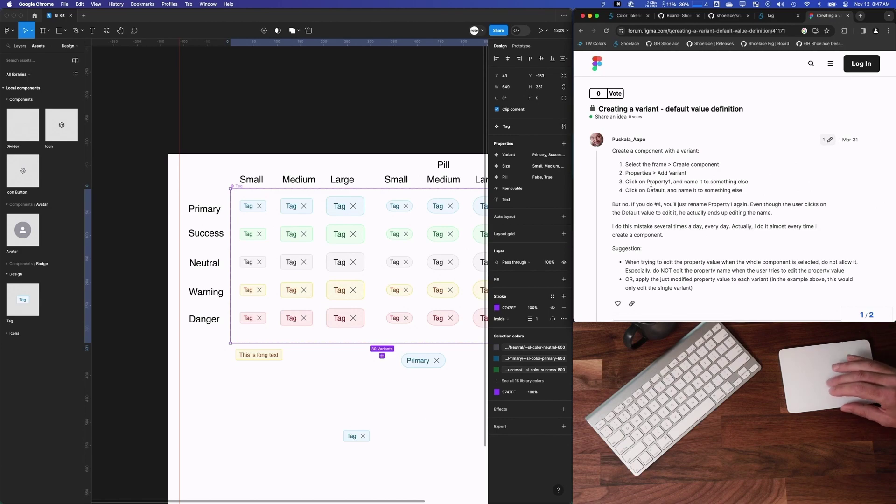
pyautogui.scroll(-3, 651, 184)
pyautogui.moveTo(613, 165); pyautogui.dragTo(664, 174)
pyautogui.click(722, 206)
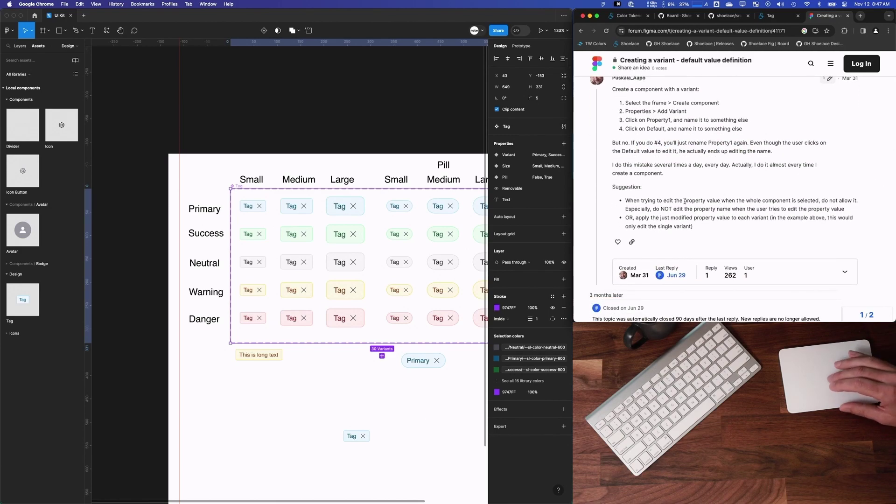
pyautogui.scroll(1, 685, 209)
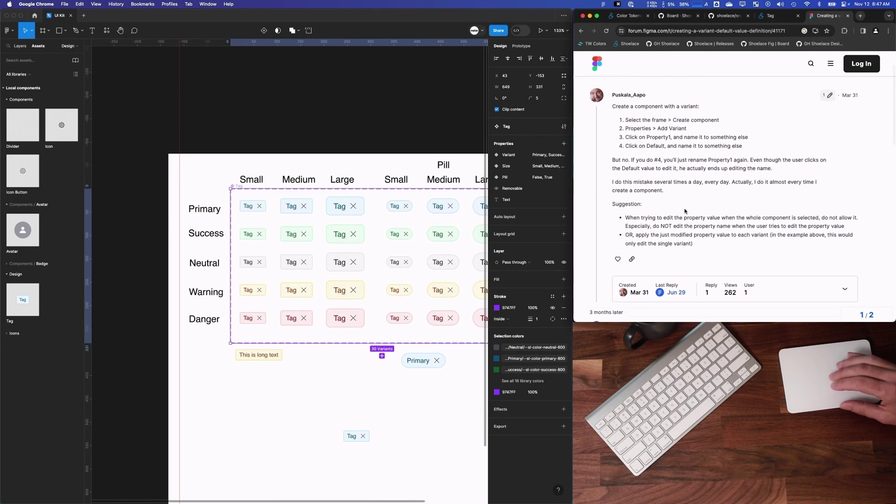
pyautogui.scroll(-10, 686, 210)
pyautogui.hscroll(-5, 688, 210)
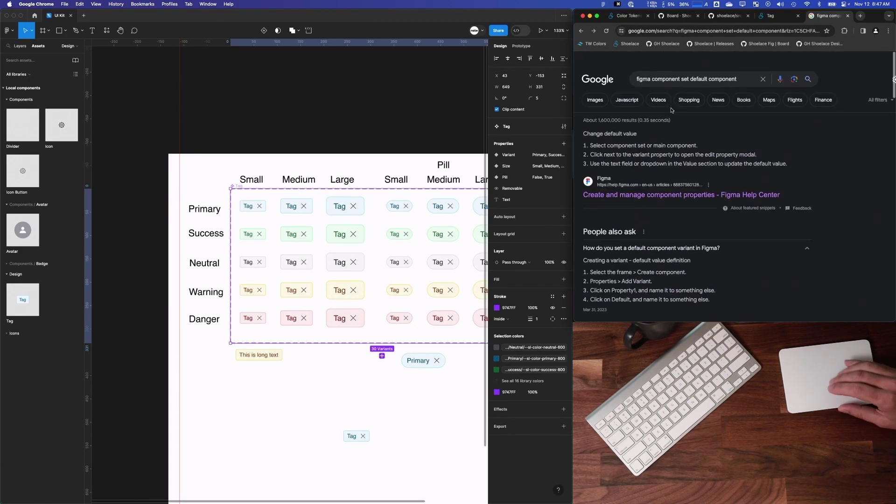
# Search for "figma component default component" and open the forum topic on setting defaults and precedence of variants with multiple properties
pyautogui.click(683, 70)
pyautogui.press('BackSpace')
pyautogui.press('BackSpace')
pyautogui.press('BackSpace')
pyautogui.press('BackSpace')
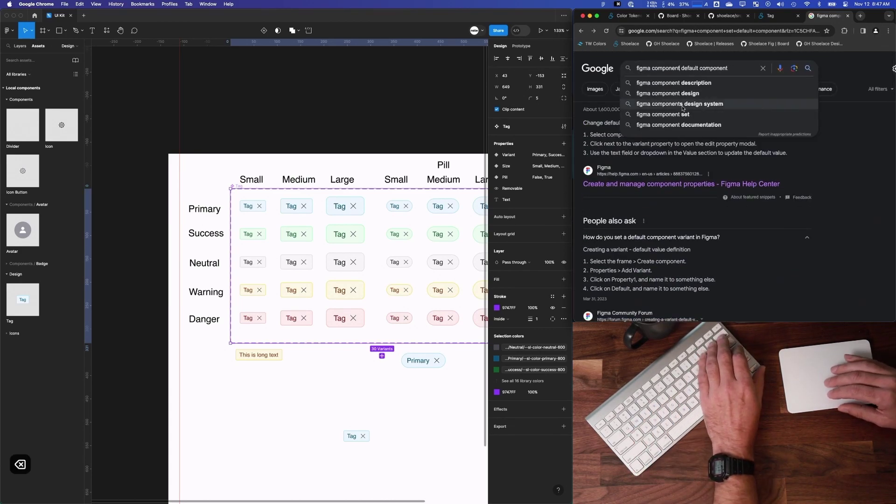
pyautogui.press('Return')
pyautogui.click(694, 141)
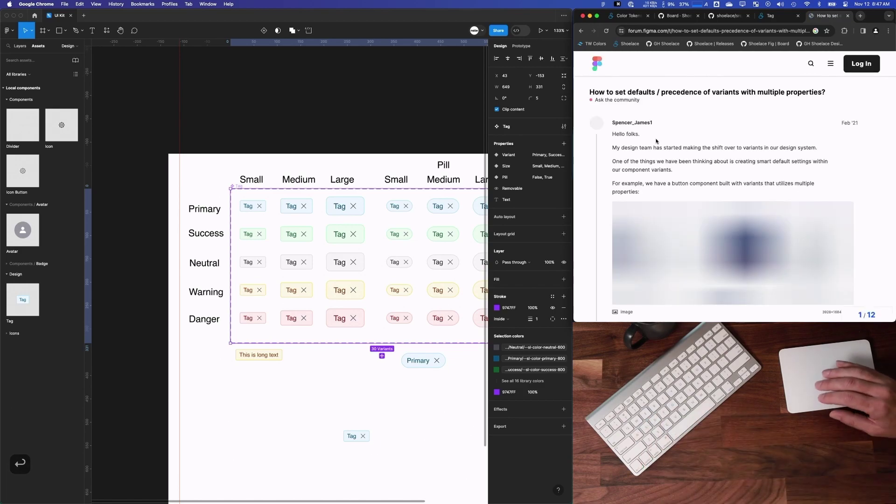
# Read the forum topic's question, its accepted solution on default variants, and the replies
pyautogui.scroll(-1, 686, 157)
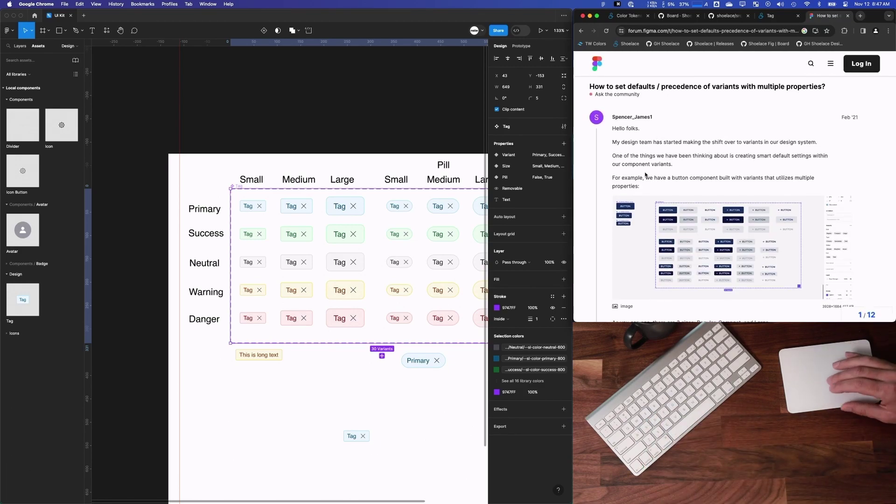
pyautogui.scroll(-10, 647, 173)
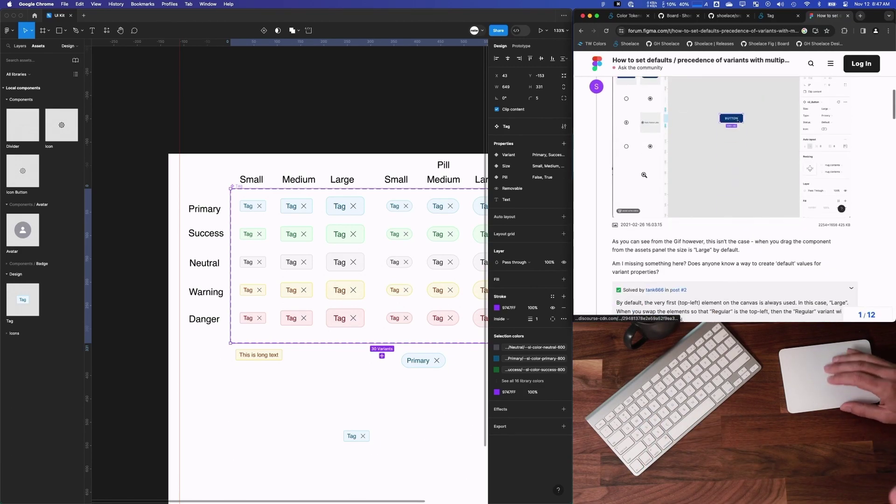
pyautogui.scroll(-4, 645, 175)
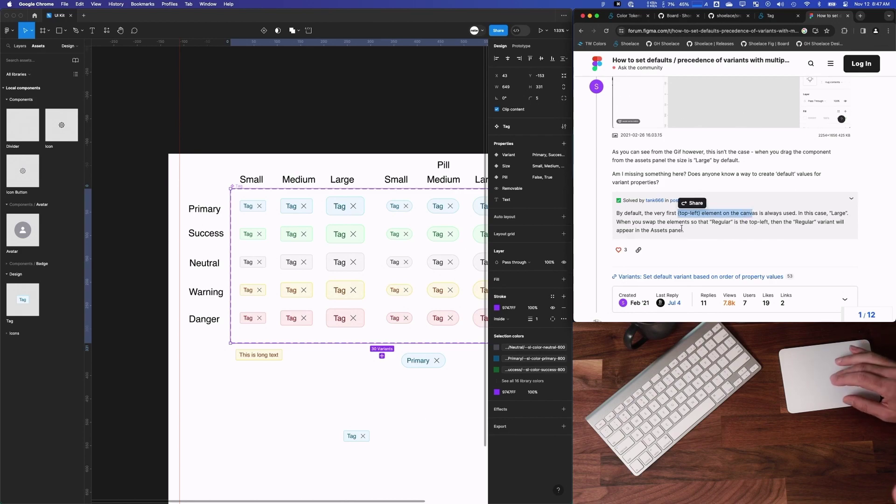
pyautogui.click(690, 246)
pyautogui.scroll(-8, 690, 246)
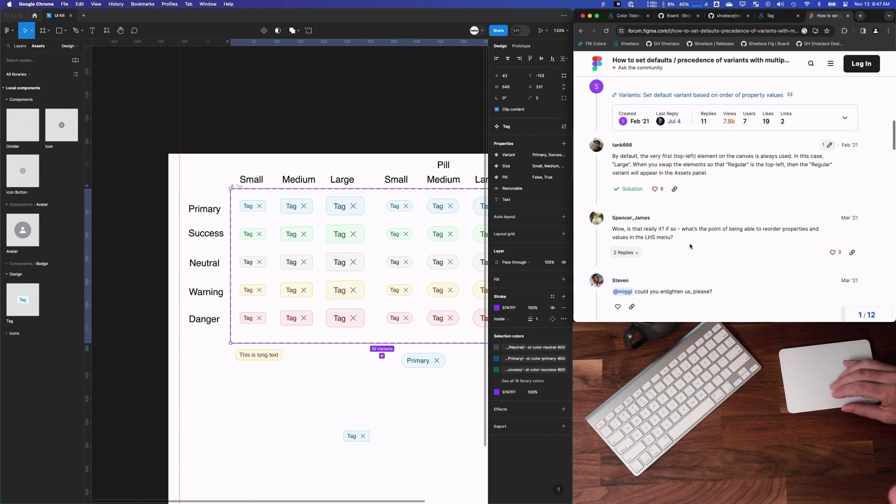
pyautogui.scroll(-5, 686, 258)
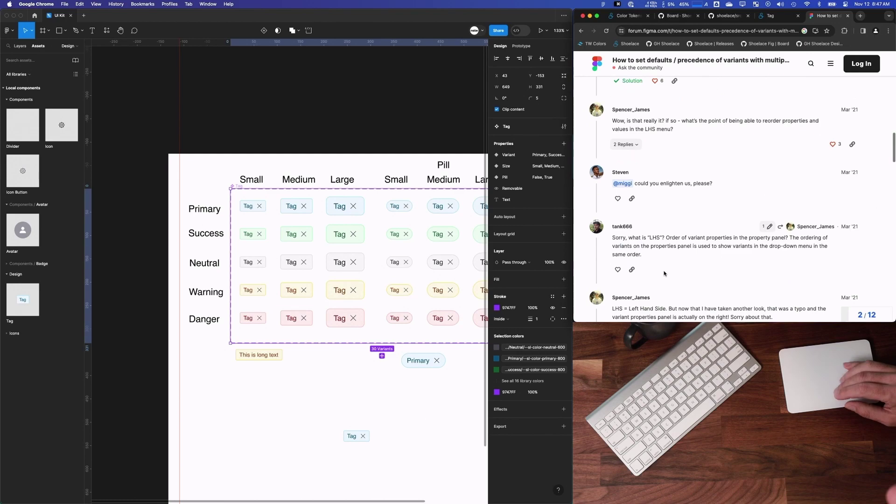
# Switch to Figma and try moving the selected tag variants and their labels to the Components page
pyautogui.click(265, 155)
pyautogui.scroll(-1, 239, 198)
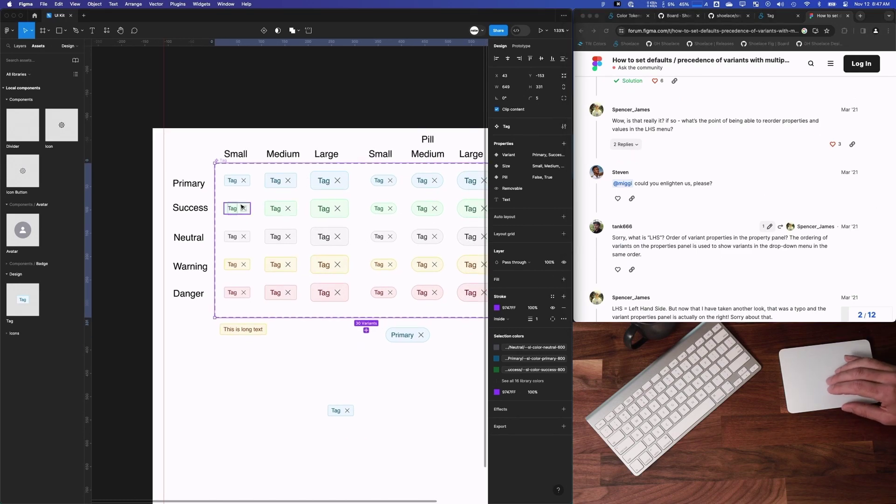
pyautogui.hscroll(1, 241, 207)
pyautogui.scroll(-3, 287, 319)
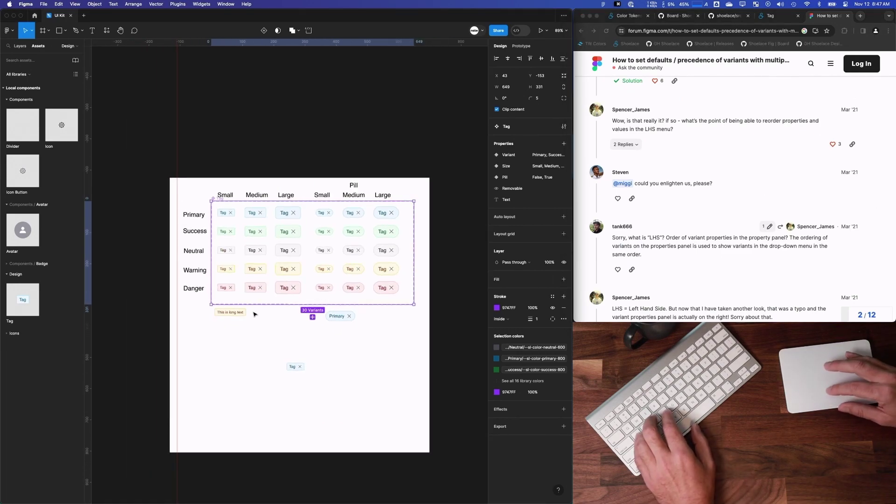
pyautogui.click(297, 366)
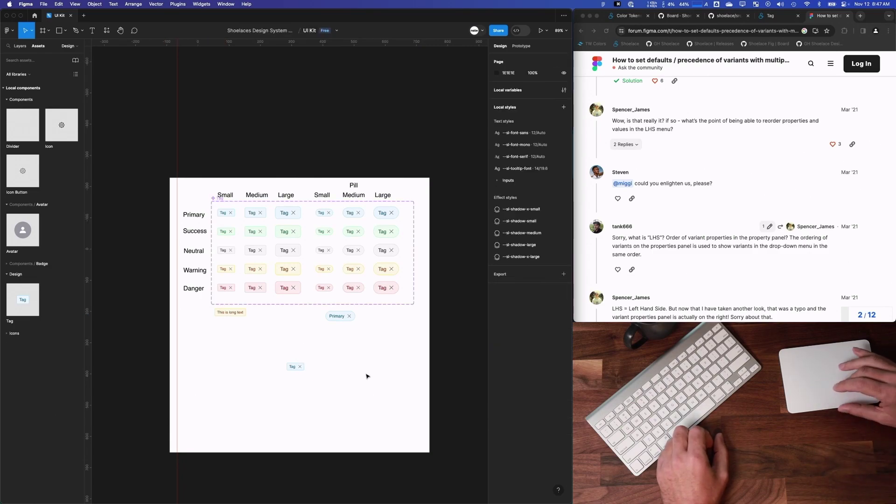
pyautogui.moveTo(410, 304); pyautogui.dragTo(179, 189)
pyautogui.rightClick(226, 214)
pyautogui.moveTo(251, 266)
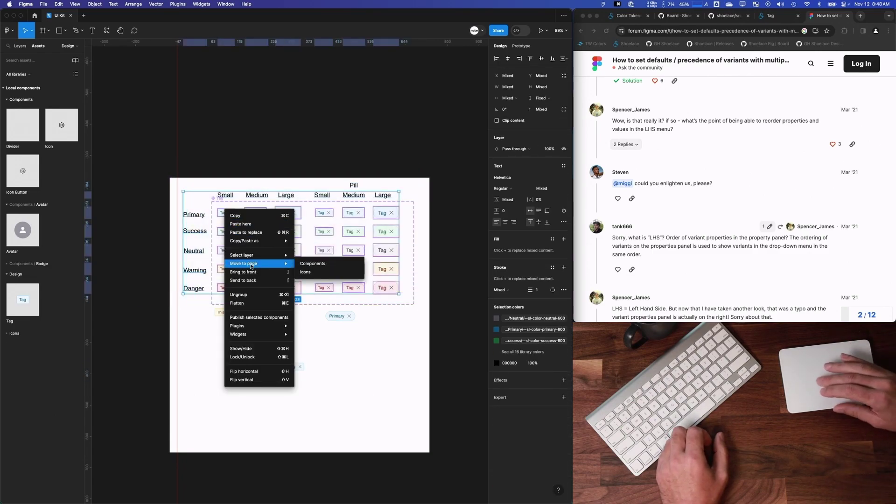
pyautogui.click(308, 266)
pyautogui.click(20, 46)
pyautogui.click(34, 84)
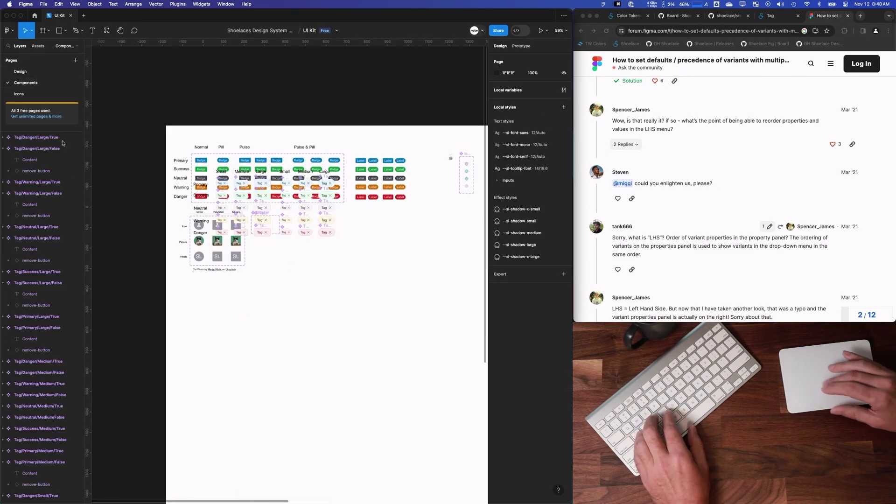
# Collapse the moved Large tag variants in the layer list and undo the move to the Components page
pyautogui.click(3, 148)
pyautogui.click(3, 171)
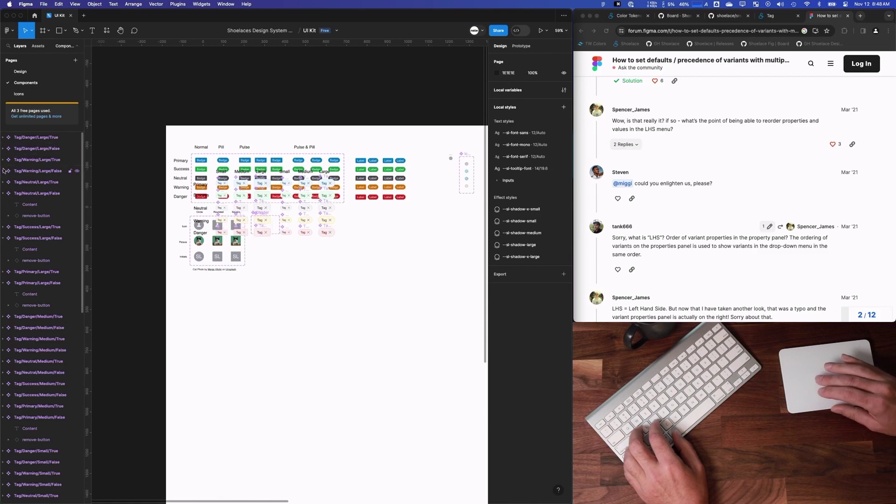
pyautogui.click(3, 193)
pyautogui.click(3, 216)
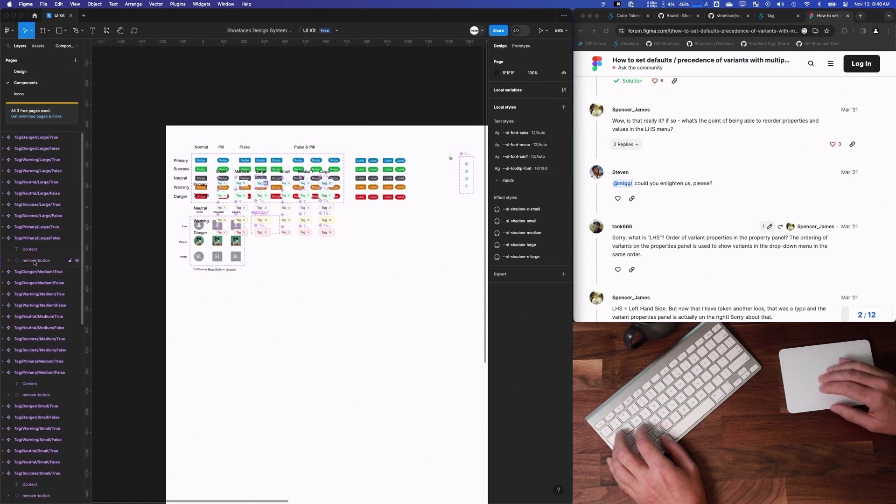
pyautogui.press('super+z')
pyautogui.press('super+z')
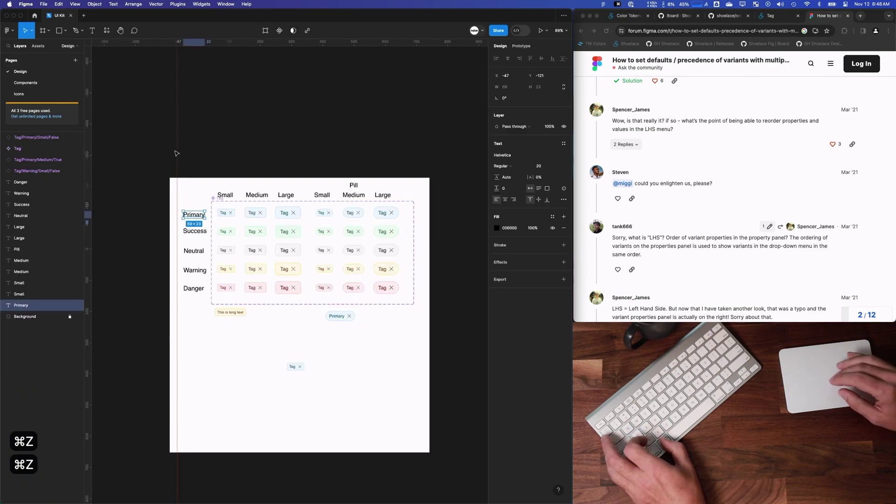
# Move the whole Tag component set to the Components page and place it below the badges, beside the Divider component
pyautogui.click(353, 185)
pyautogui.rightClick(222, 204)
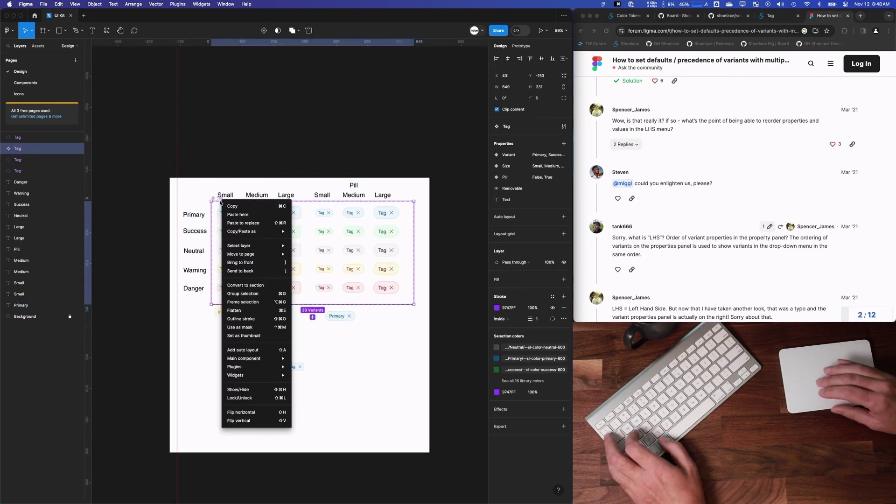
pyautogui.moveTo(261, 254)
pyautogui.click(311, 255)
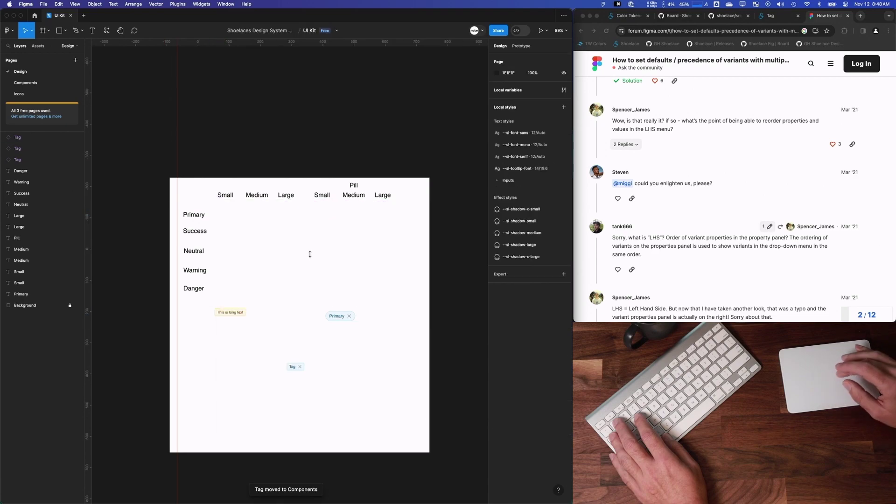
pyautogui.click(26, 83)
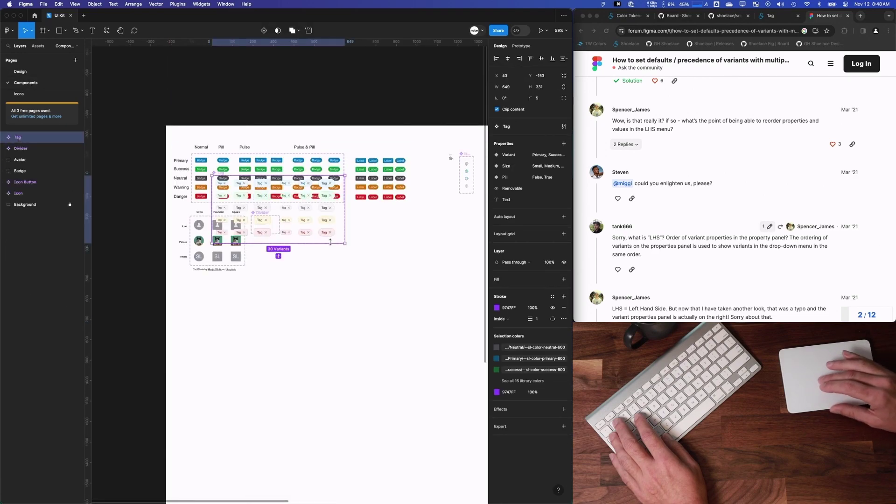
pyautogui.moveTo(338, 229); pyautogui.dragTo(438, 269)
# Cut the tag grid's row and column labels from the Design page and paste them into the Components page
pyautogui.click(20, 71)
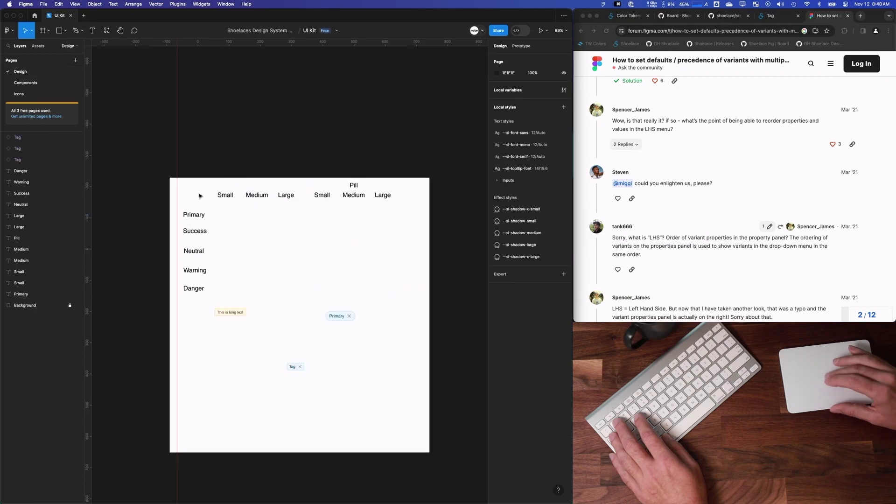
pyautogui.moveTo(148, 159); pyautogui.dragTo(423, 294)
pyautogui.press('super+x')
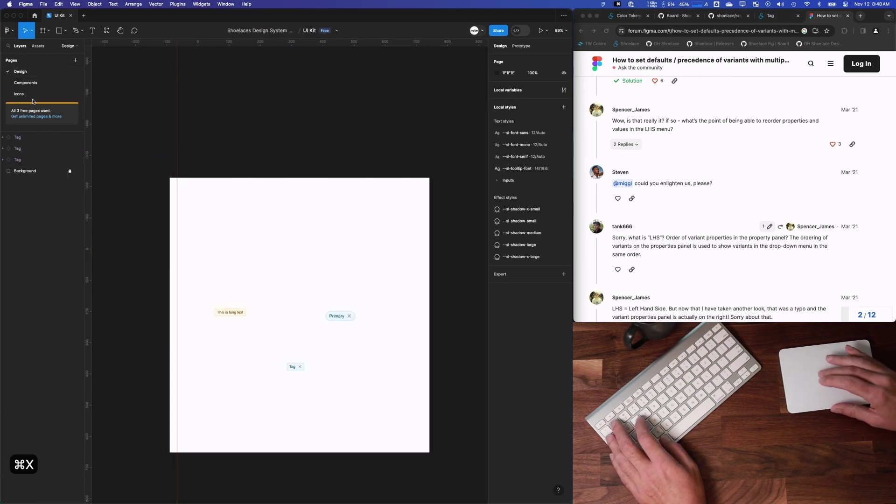
pyautogui.click(26, 82)
pyautogui.press('super+v')
# Nudge the pasted labels until they line up with the rows and columns of the Tag component set
pyautogui.hotkey('shift', 'Left')
pyautogui.hotkey('shift', 'Left')
pyautogui.hotkey('shift', 'Left')
pyautogui.hotkey('shift', 'Left')
pyautogui.hotkey('shift', 'Up')
pyautogui.hotkey('shift', 'Up')
pyautogui.hotkey('shift', 'Up')
pyautogui.hotkey('shift', 'Up')
pyautogui.hotkey('shift', 'Up')
pyautogui.hotkey('shift', 'Up')
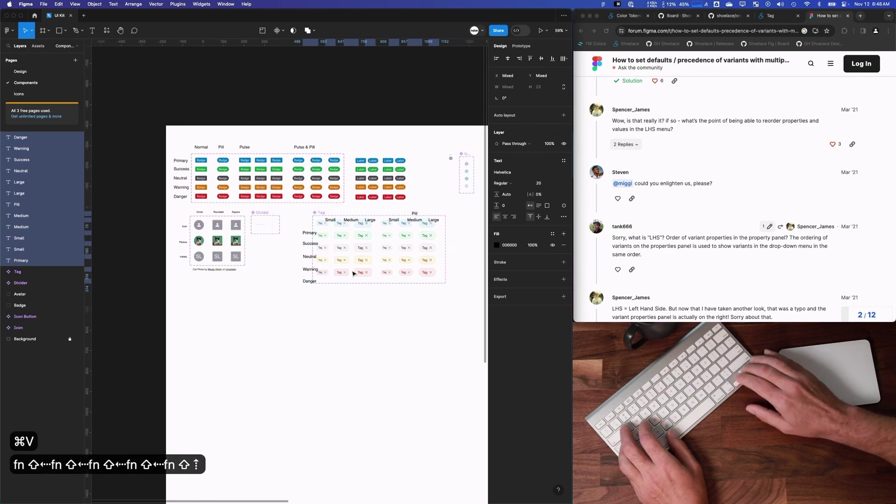
pyautogui.hotkey('shift', 'Left')
pyautogui.hotkey('shift', 'Left')
pyautogui.hotkey('shift', 'Left')
pyautogui.hotkey('shift', 'Left')
pyautogui.hotkey('shift', 'Down')
pyautogui.hotkey('shift', 'Right')
pyautogui.press('Down')
pyautogui.press('Down')
pyautogui.press('Up')
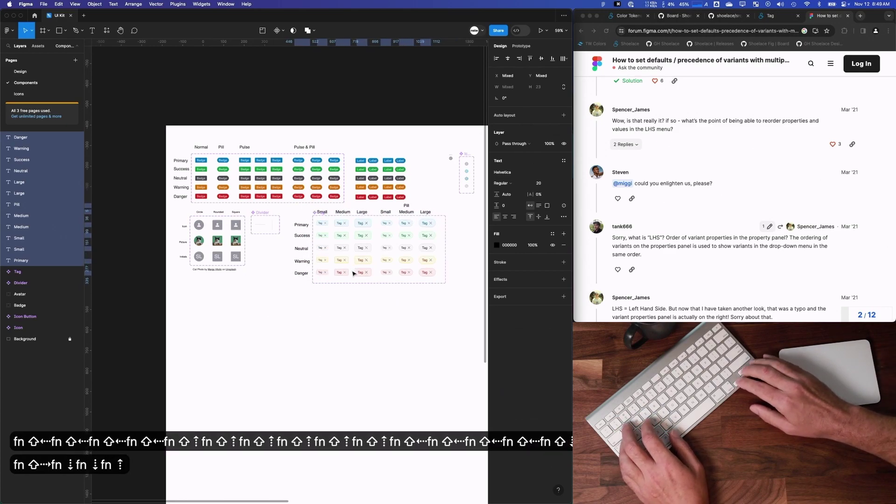
pyautogui.press('Up')
pyautogui.press('Down')
# Move the Tag component set together with its row and column labels below the avatar components
pyautogui.click(390, 336)
pyautogui.scroll(2, 392, 337)
pyautogui.hscroll(2, 392, 338)
pyautogui.moveTo(450, 340); pyautogui.dragTo(277, 230)
pyautogui.keyDown('ctrl'); pyautogui.scroll(-3, 280, 233); pyautogui.keyUp('ctrl')
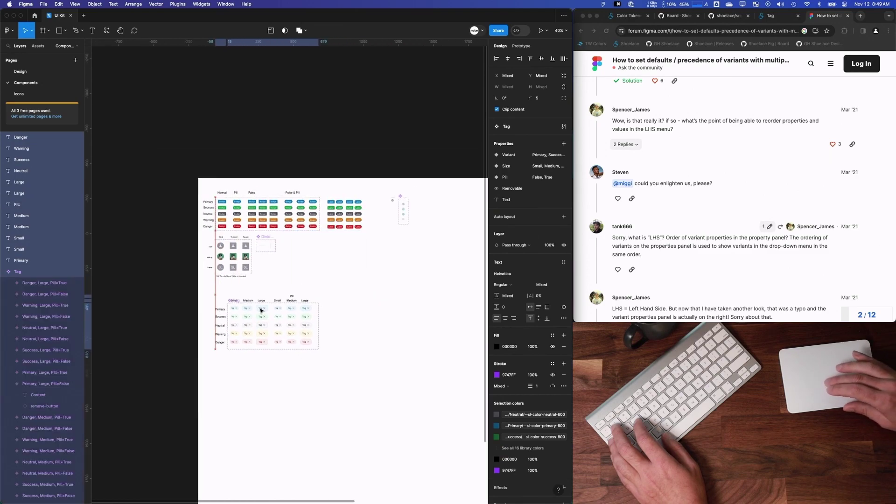
pyautogui.click(286, 355)
# Widen the Tag component set to 762 to make room for rearranging its columns
pyautogui.keyDown('ctrl'); pyautogui.scroll(3, 286, 353); pyautogui.keyUp('ctrl')
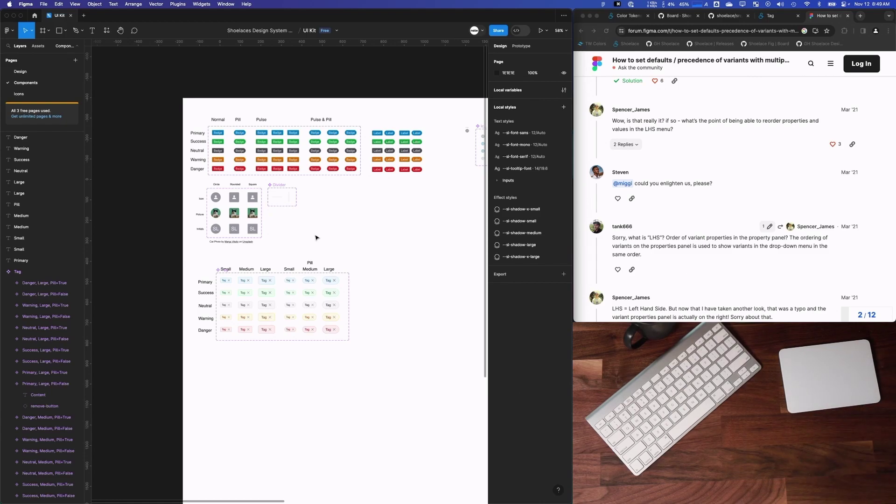
pyautogui.scroll(5, 254, 343)
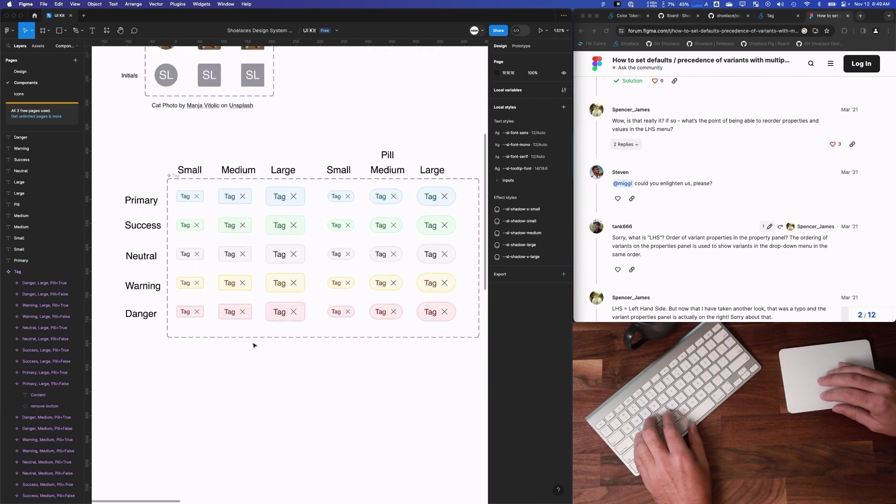
pyautogui.moveTo(257, 329); pyautogui.dragTo(225, 185)
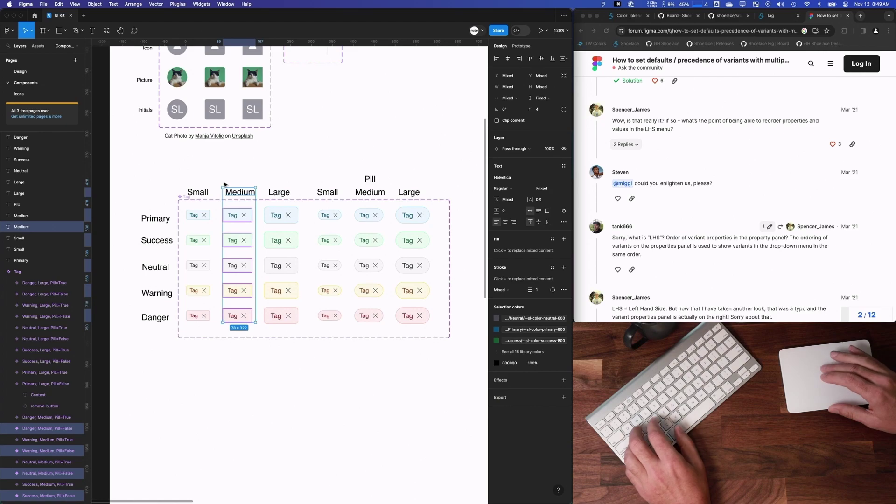
pyautogui.click(182, 198)
pyautogui.scroll(-3, 441, 270)
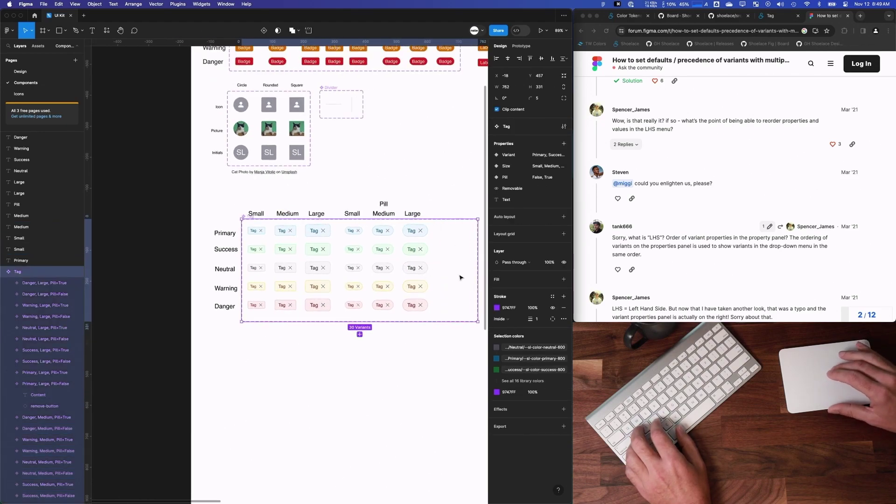
# Move the non-pill Small column, including its label, to the far side of the non-pill Large column
pyautogui.hscroll(2, 470, 265)
pyautogui.moveTo(430, 321); pyautogui.dragTo(325, 198)
pyautogui.moveTo(367, 220); pyautogui.dragTo(423, 220)
pyautogui.moveTo(236, 201); pyautogui.dragTo(335, 312)
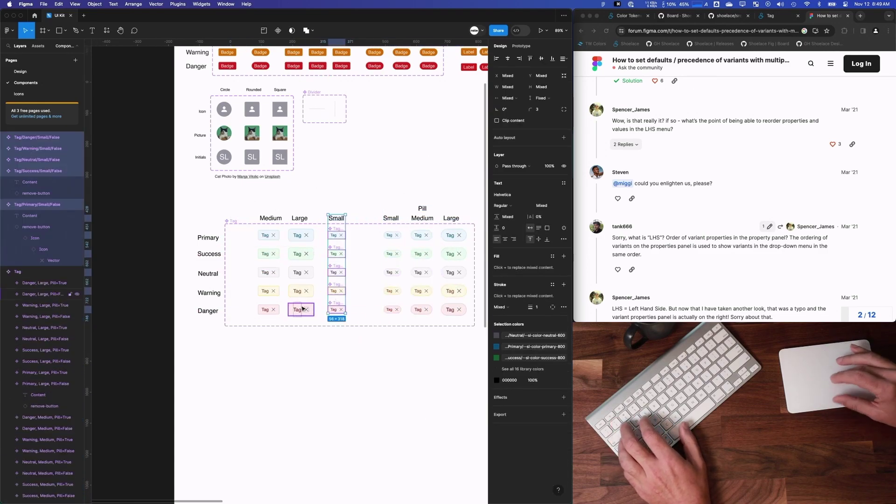
# Shift the non-pill columns with their labels so they run Medium, Large, Small from the start of the component set
pyautogui.moveTo(259, 199); pyautogui.dragTo(282, 322)
pyautogui.moveTo(266, 232); pyautogui.dragTo(241, 238)
pyautogui.click(312, 208)
pyautogui.moveTo(295, 251); pyautogui.dragTo(303, 324)
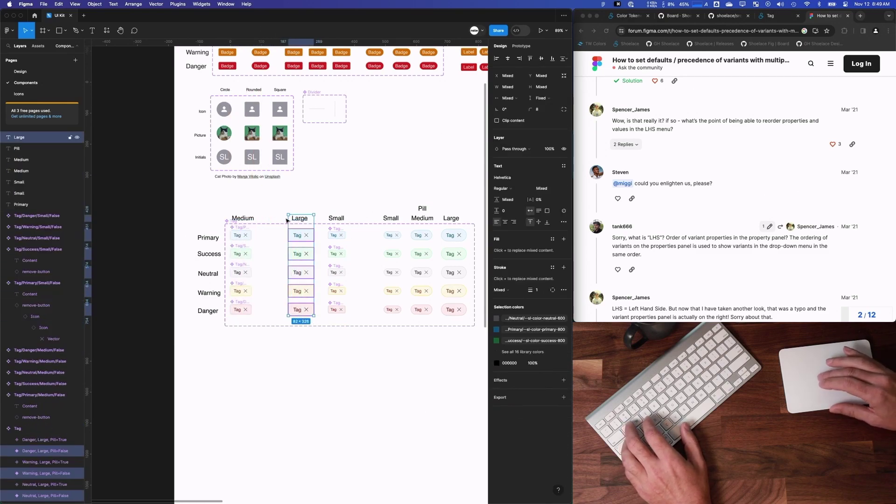
pyautogui.moveTo(292, 220); pyautogui.dragTo(261, 220)
pyautogui.moveTo(322, 200); pyautogui.dragTo(358, 335)
pyautogui.moveTo(337, 233); pyautogui.dragTo(302, 222)
pyautogui.click(243, 218)
pyautogui.click(210, 191)
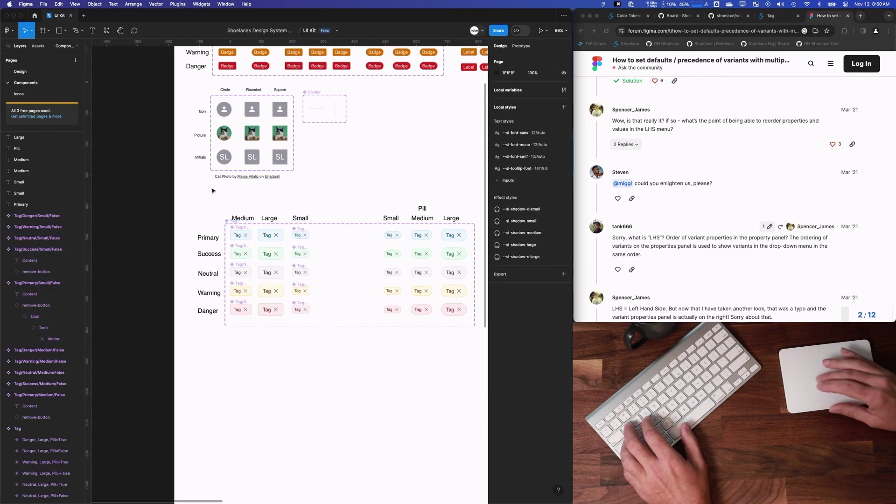
# Extend the Tag component set downward to a height of 540
pyautogui.click(232, 221)
pyautogui.moveTo(305, 327); pyautogui.dragTo(304, 383)
pyautogui.press('Escape')
# Move the non-pill Primary and Success rows with their labels below Danger, and shift Neutral, Warning and Danger up
pyautogui.scroll(5, 256, 340)
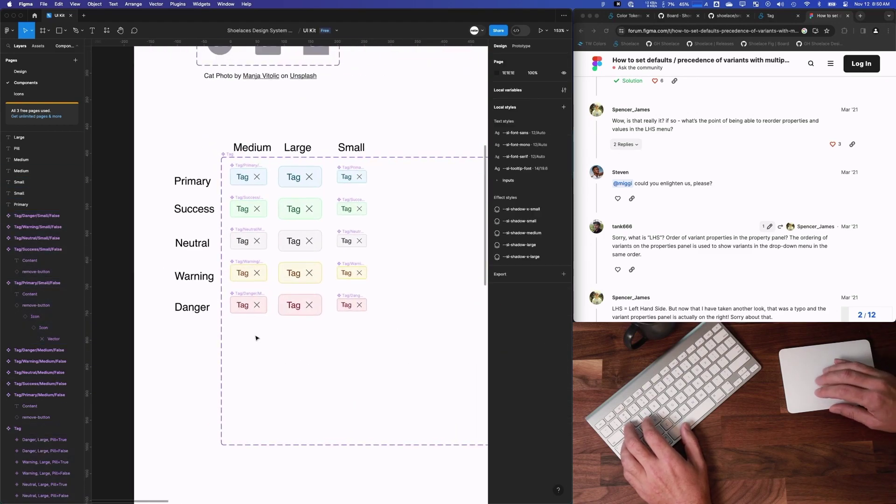
pyautogui.moveTo(152, 166); pyautogui.dragTo(380, 219)
pyautogui.moveTo(206, 175); pyautogui.dragTo(207, 340)
pyautogui.moveTo(387, 249); pyautogui.dragTo(192, 227)
pyautogui.moveTo(242, 242); pyautogui.dragTo(242, 177)
pyautogui.moveTo(388, 399); pyautogui.dragTo(194, 207)
# Set the default value of the Tag component set's Removable property to False
pyautogui.press('Escape')
pyautogui.click(552, 178)
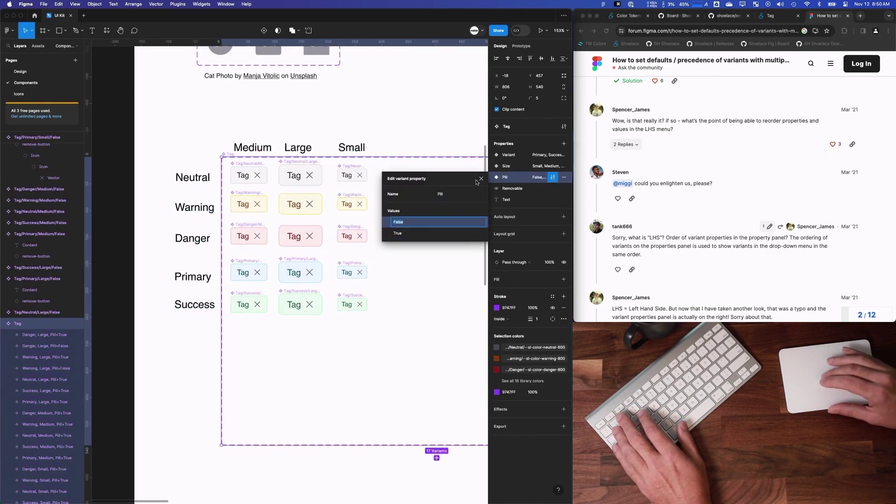
pyautogui.press('Escape')
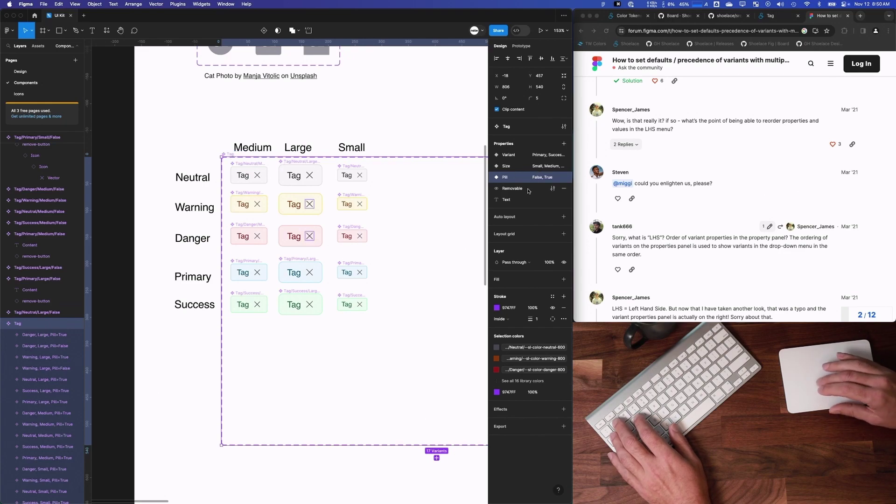
pyautogui.click(552, 188)
pyautogui.click(453, 218)
pyautogui.click(453, 228)
pyautogui.press('Escape')
pyautogui.press('super+z')
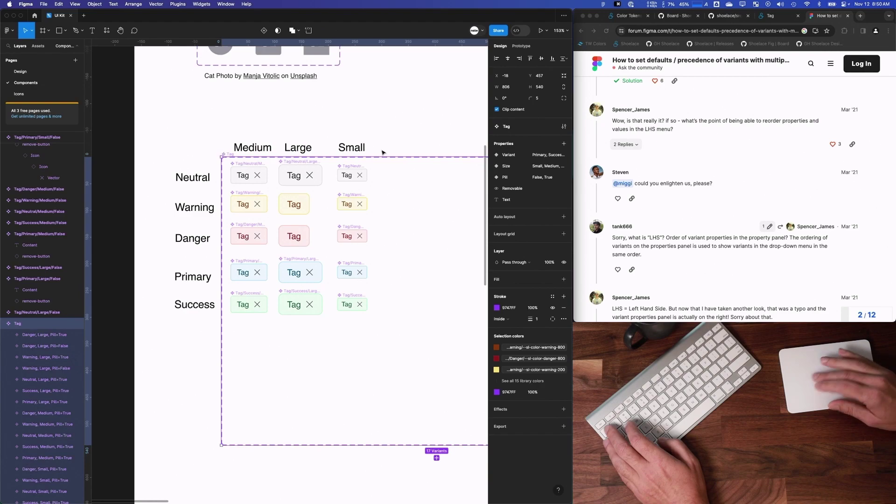
# Recheck the default value of the Tag component set's Removable property
pyautogui.click(553, 188)
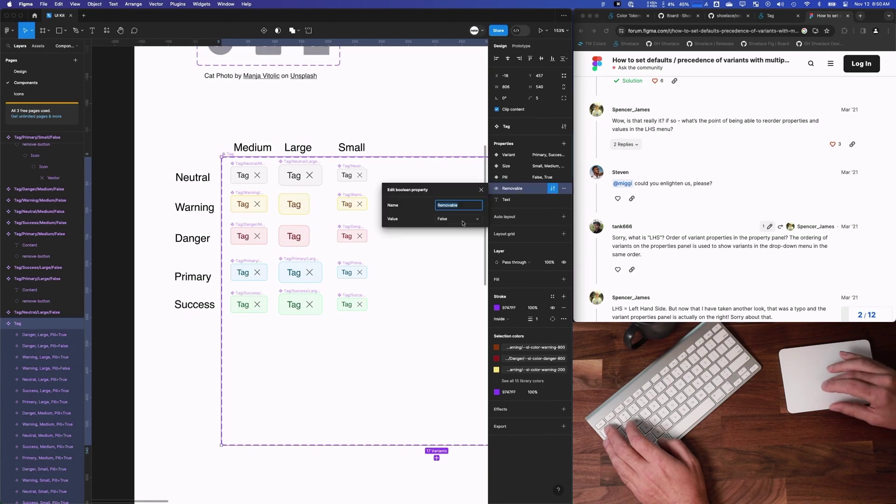
pyautogui.click(447, 210)
pyautogui.click(451, 218)
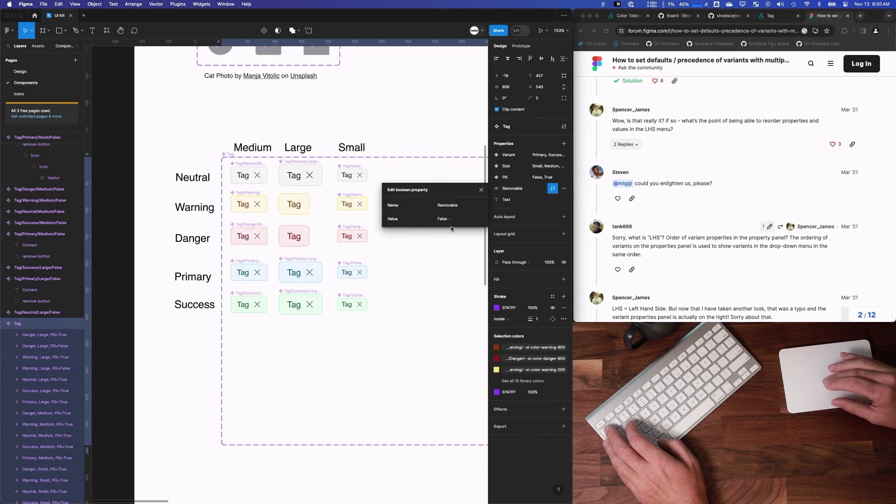
pyautogui.click(447, 219)
pyautogui.click(481, 190)
pyautogui.click(481, 190)
pyautogui.press('Escape')
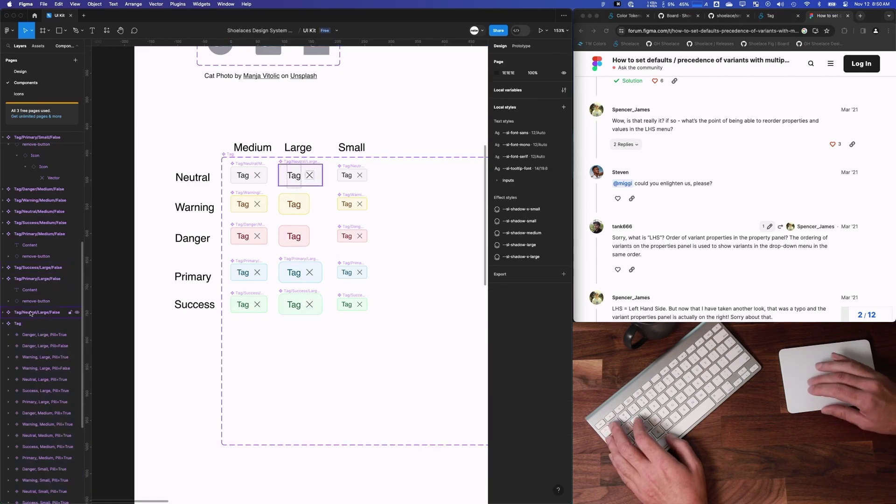
# Collapse the loose tag components in the layer list and move Tag/Primary/Small/False through Tag/Neutral/Large/False into the Tag component set
pyautogui.click(3, 138)
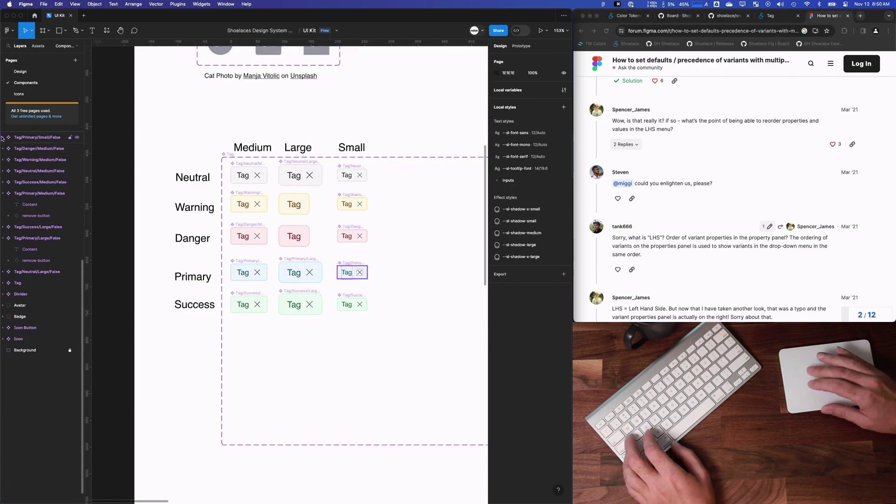
pyautogui.click(6, 195)
pyautogui.click(28, 137)
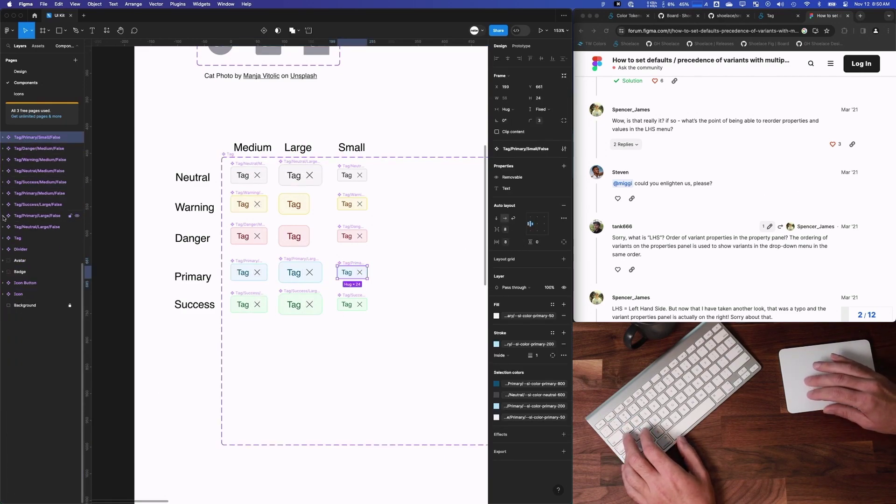
pyautogui.click(4, 227)
pyautogui.keyDown('shift'); pyautogui.click(10, 138); pyautogui.keyUp('shift')
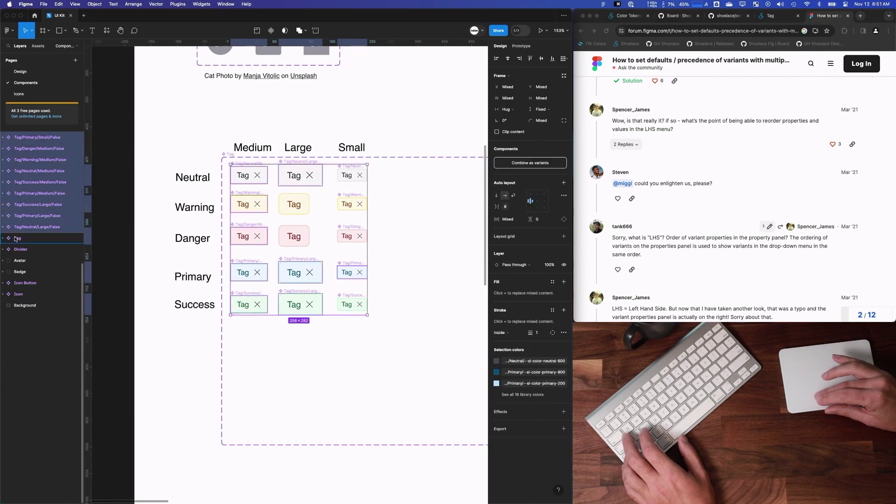
pyautogui.moveTo(15, 239); pyautogui.dragTo(16, 240)
# Check the Removable default on the Tag component set that again contains the moved variants
pyautogui.click(227, 155)
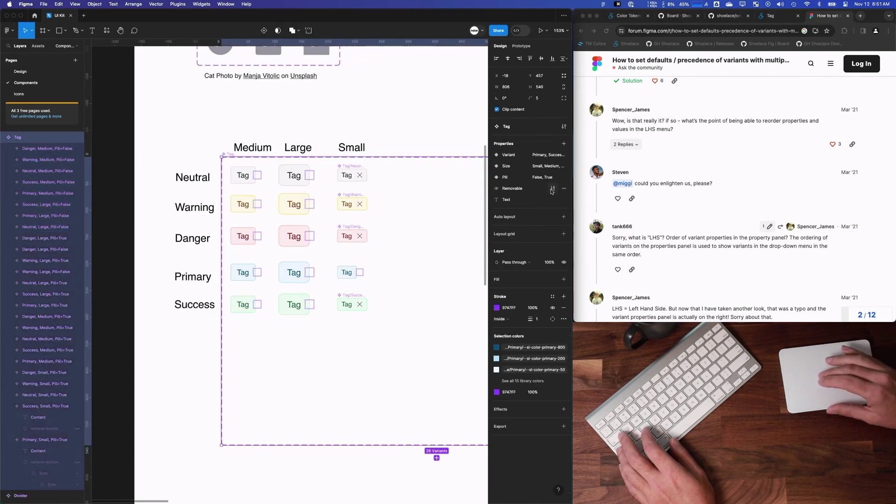
pyautogui.click(552, 189)
pyautogui.click(450, 227)
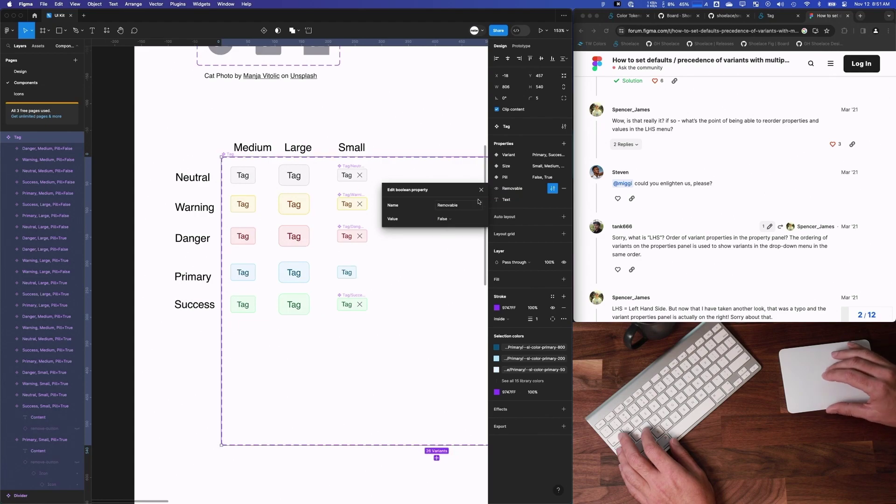
pyautogui.press('Escape')
# Set the Removable property of the loose Tag/Success/Small/False component to False
pyautogui.click(3, 138)
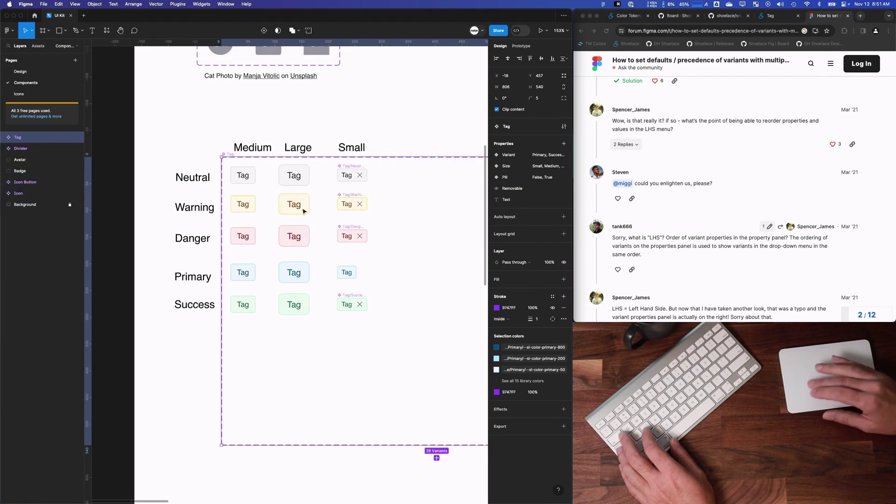
pyautogui.click(365, 307)
pyautogui.click(553, 177)
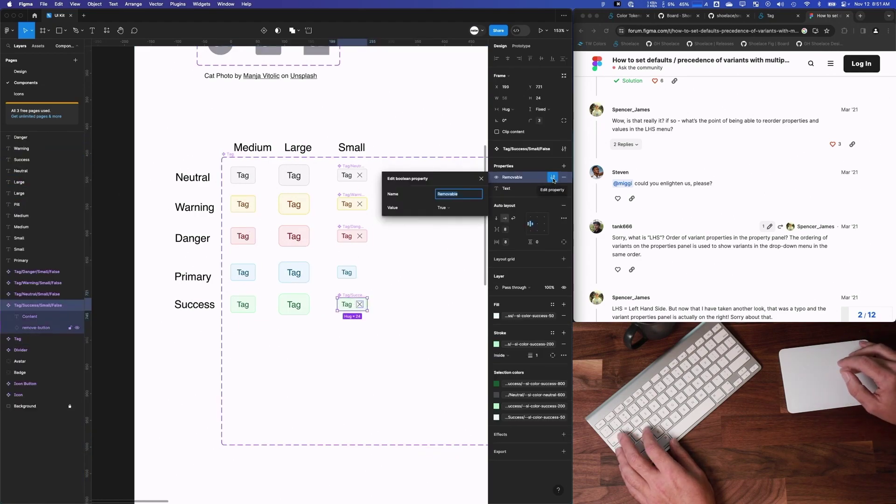
pyautogui.click(460, 194)
pyautogui.click(455, 216)
pyautogui.click(379, 251)
# Move the loose Small components for Danger, Warning, Neutral and Success back into the Tag component set
pyautogui.moveTo(379, 251); pyautogui.dragTo(346, 165)
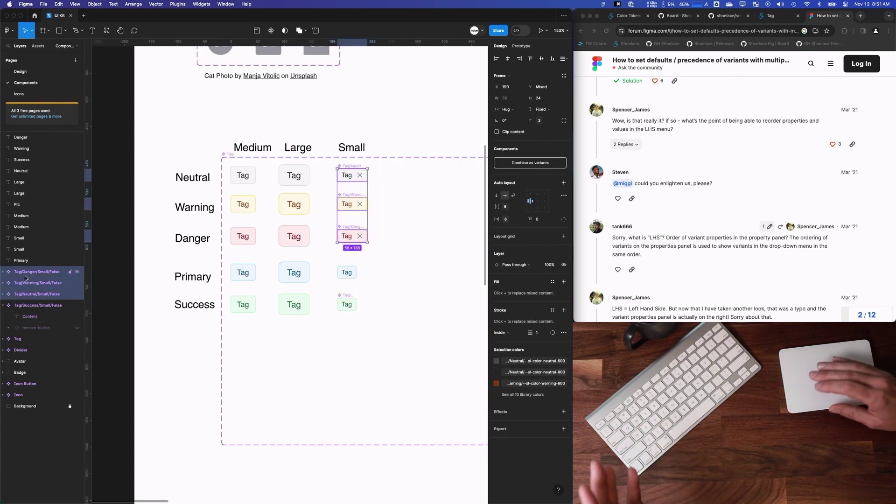
pyautogui.click(236, 92)
pyautogui.click(10, 276)
pyautogui.keyDown('shift'); pyautogui.click(10, 308); pyautogui.keyUp('shift')
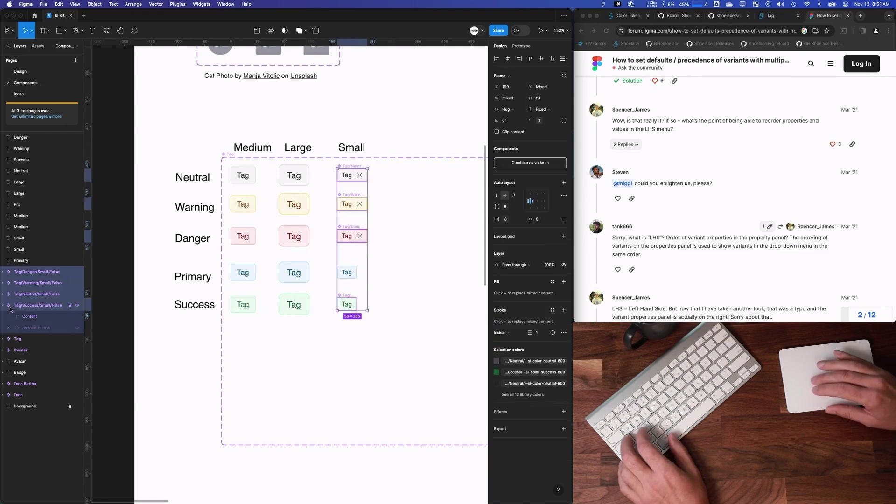
pyautogui.moveTo(14, 339); pyautogui.dragTo(15, 340)
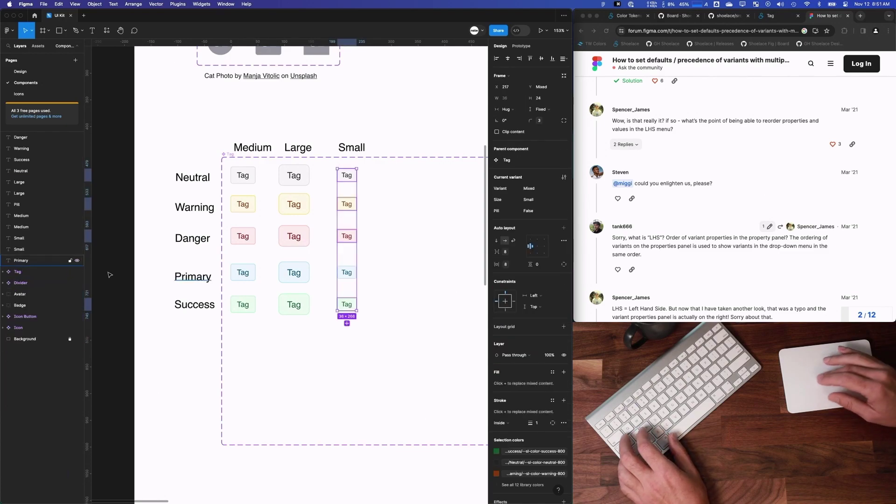
pyautogui.click(380, 219)
# Place a new Tag instance on the Design page to test its default variant
pyautogui.scroll(-5, 381, 219)
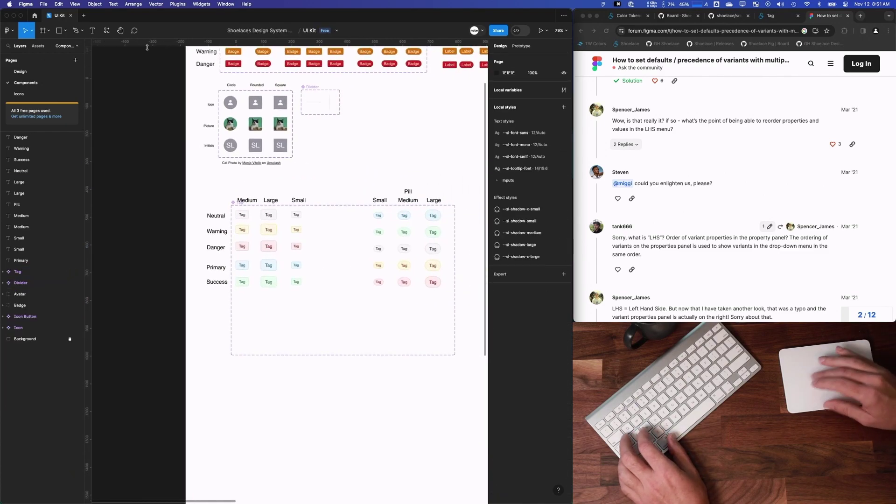
pyautogui.click(21, 72)
pyautogui.click(30, 46)
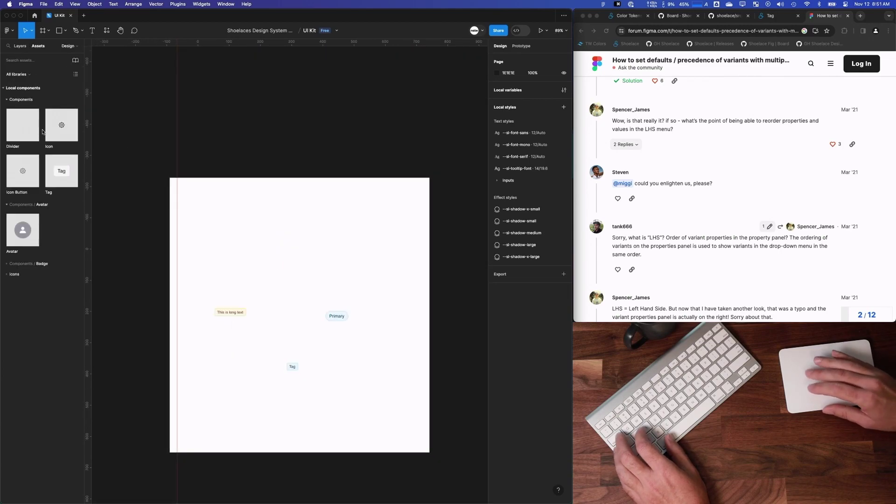
pyautogui.click(293, 293)
pyautogui.scroll(5, 294, 294)
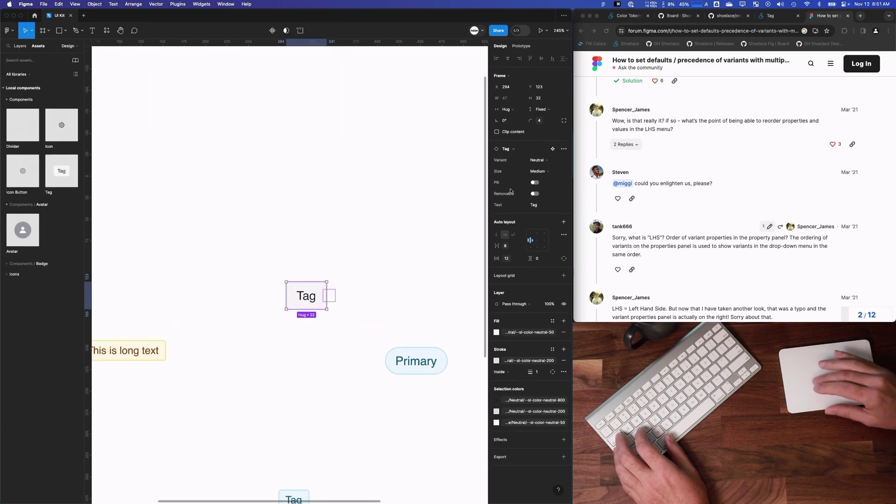
# Turn on Removable and Pill for the test tag and set its size to Large, keeping the Neutral variant
pyautogui.click(536, 194)
pyautogui.click(541, 162)
pyautogui.click(516, 154)
pyautogui.click(537, 160)
pyautogui.click(527, 170)
pyautogui.click(533, 171)
pyautogui.click(526, 180)
# Change the test tag's text to "Text"
pyautogui.click(536, 205)
pyautogui.write('Txt')
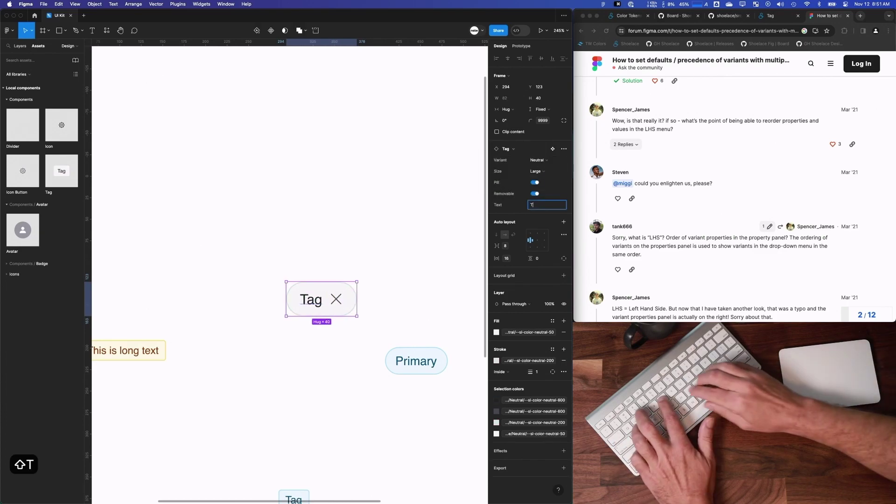
pyautogui.press('BackSpace')
pyautogui.write('e')
pyautogui.press('BackSpace')
pyautogui.write('xt')
pyautogui.press('BackSpace')
pyautogui.press('BackSpace')
pyautogui.press('BackSpace')
pyautogui.write('ext')
pyautogui.press('Return')
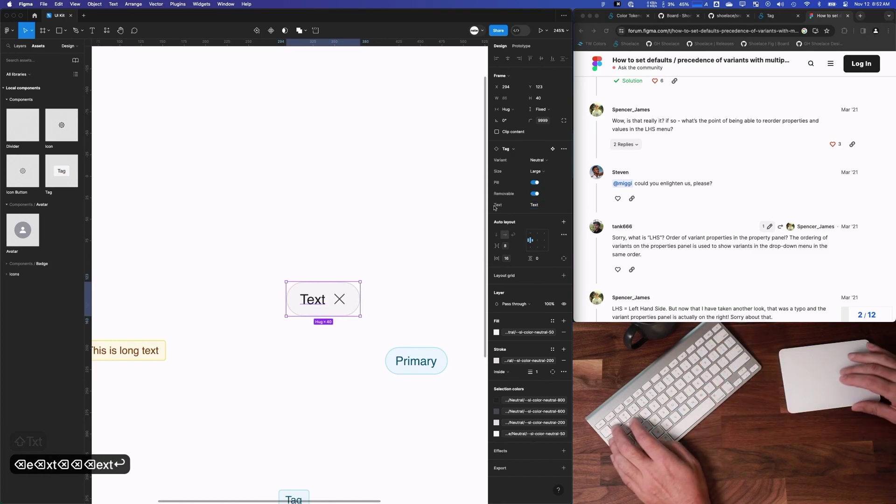
# Delete all the test tag instances from the Design page
pyautogui.click(380, 250)
pyautogui.scroll(-5, 380, 251)
pyautogui.moveTo(193, 238); pyautogui.dragTo(456, 418)
pyautogui.press('BackSpace')
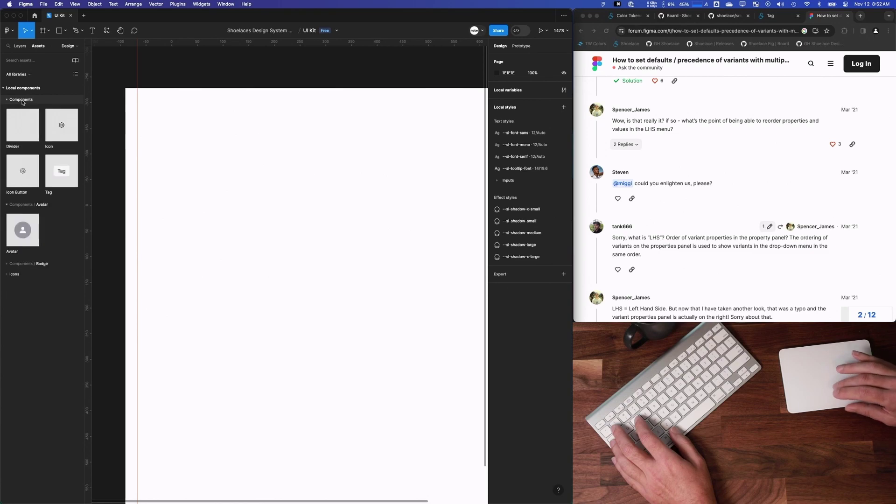
# On the Components page, move the pill Medium and Large tag columns ahead of the pill Small column
pyautogui.click(20, 46)
pyautogui.click(25, 83)
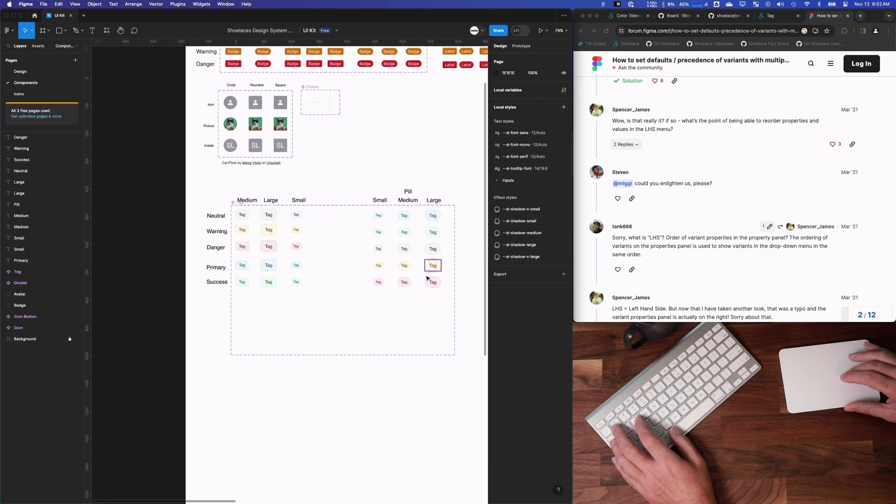
pyautogui.moveTo(420, 304); pyautogui.dragTo(399, 211)
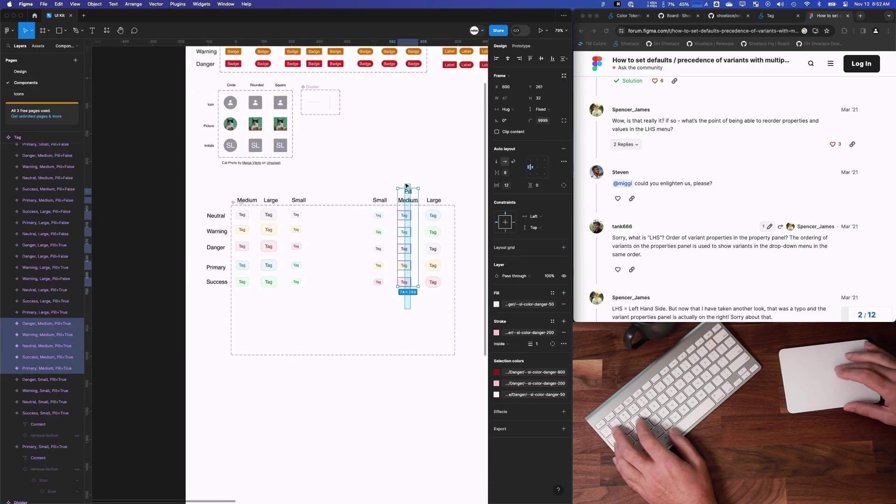
pyautogui.hotkey('ctrl', 'z')
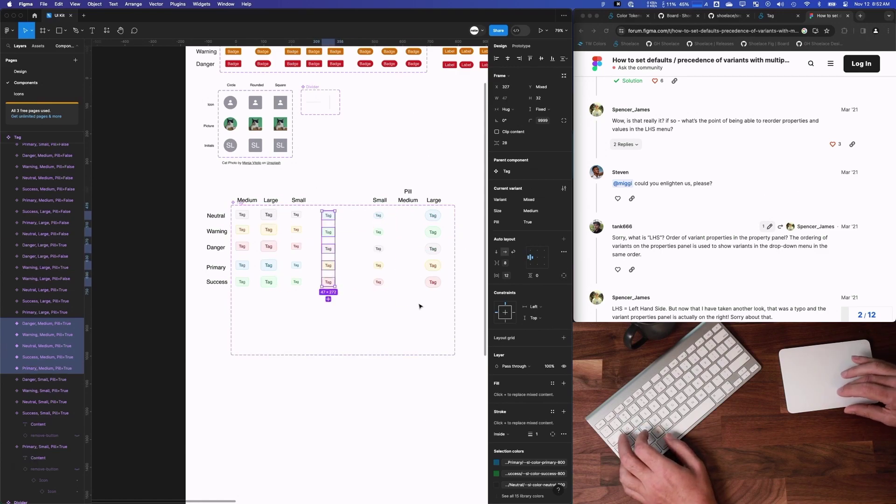
pyautogui.click(423, 285)
pyautogui.moveTo(427, 219); pyautogui.dragTo(354, 225)
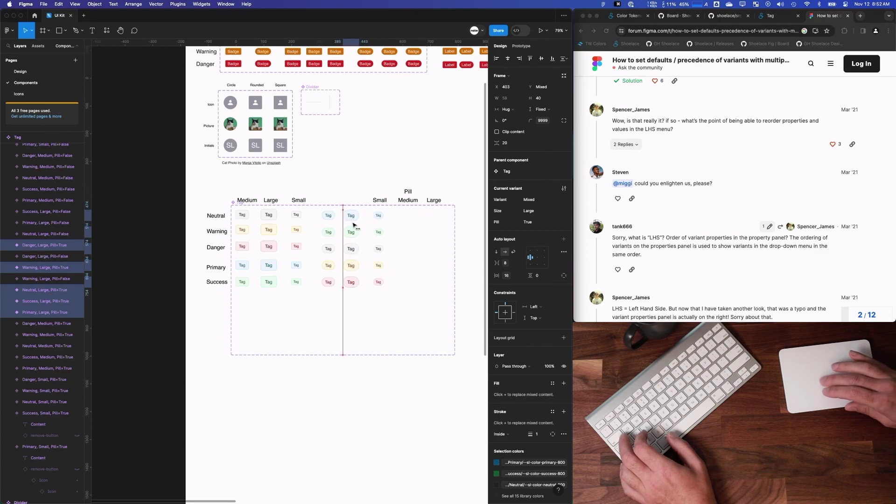
# Move the pill Medium and Large labels above their columns, align all size labels vertically, and place Pill above Large
pyautogui.click(407, 201)
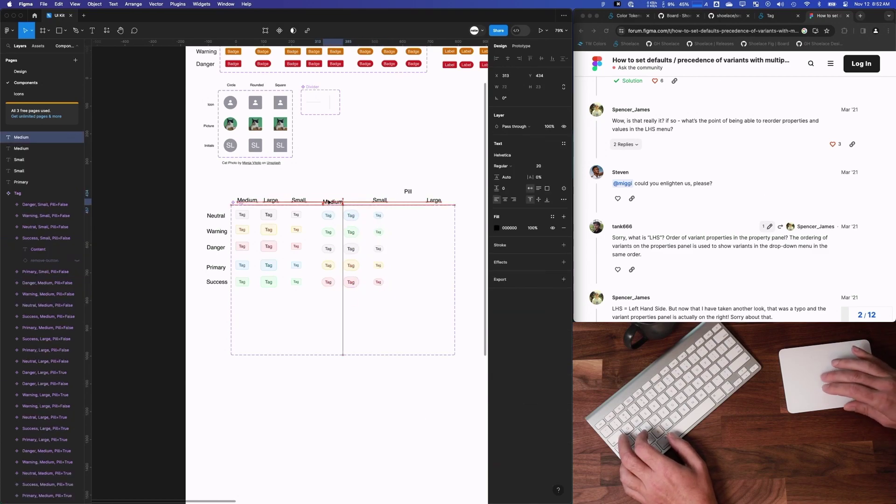
pyautogui.moveTo(429, 201); pyautogui.dragTo(353, 202)
pyautogui.moveTo(408, 191); pyautogui.dragTo(240, 204)
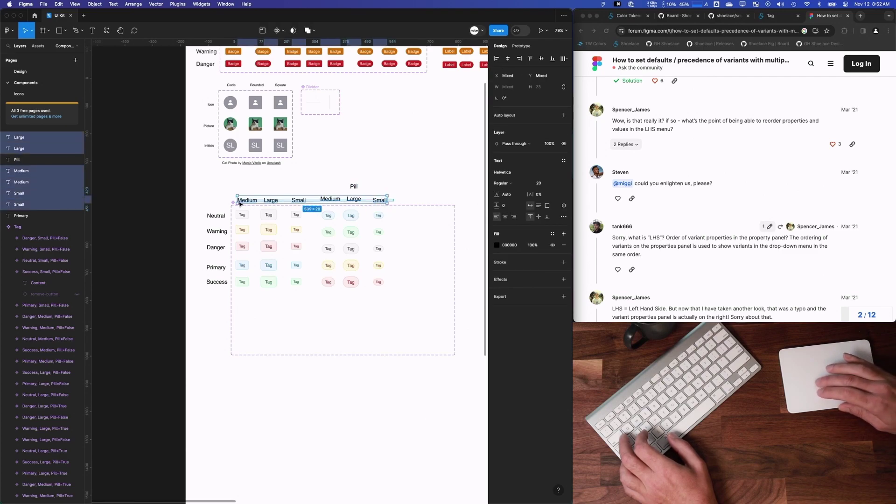
pyautogui.hotkey('alt', 'v')
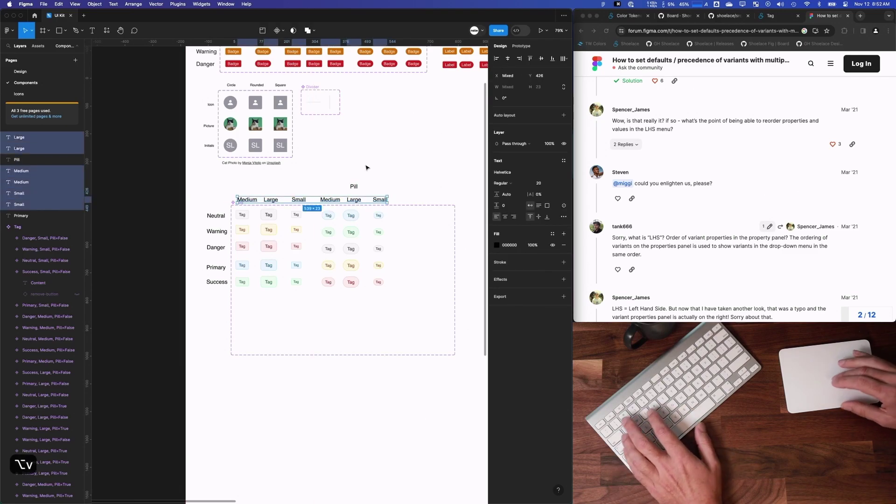
pyautogui.moveTo(357, 192); pyautogui.dragTo(353, 196)
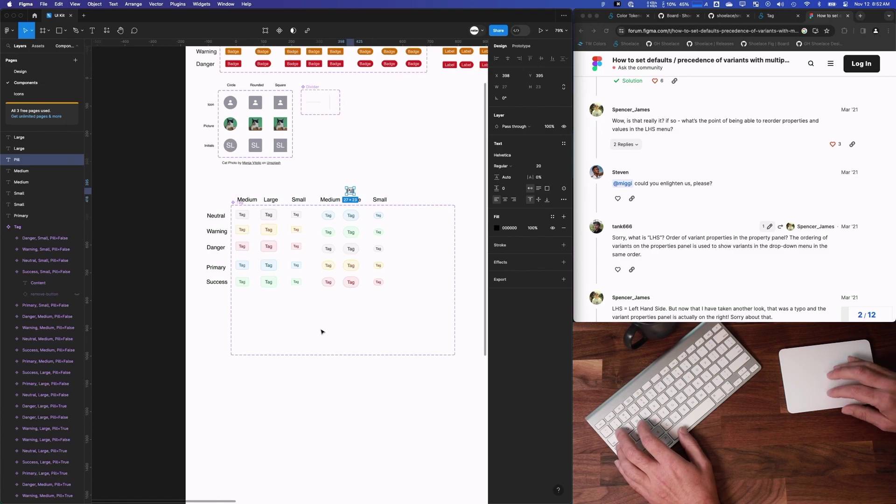
# Reorder the pill rows to Neutral, Warning, Danger, Primary, Success so they match the row labels
pyautogui.scroll(5, 321, 332)
pyautogui.press('Escape')
pyautogui.moveTo(424, 173); pyautogui.dragTo(337, 287)
pyautogui.moveTo(431, 267); pyautogui.dragTo(335, 136)
pyautogui.moveTo(413, 339); pyautogui.dragTo(333, 225)
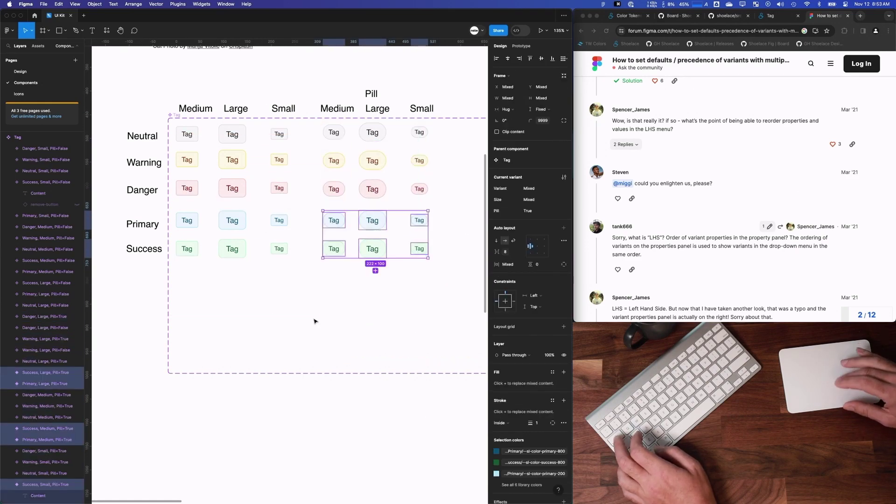
# Align the tags within each variant row, from Success up to Neutral, by their vertical centres
pyautogui.moveTo(436, 262); pyautogui.dragTo(192, 254)
pyautogui.moveTo(441, 216); pyautogui.dragTo(184, 219)
pyautogui.moveTo(441, 188); pyautogui.dragTo(184, 191)
pyautogui.hotkey('alt', 'v')
pyautogui.moveTo(442, 159); pyautogui.dragTo(205, 161)
pyautogui.hotkey('alt', 'v')
pyautogui.moveTo(439, 136); pyautogui.dragTo(188, 136)
pyautogui.hotkey('alt', 'v')
pyautogui.click(350, 281)
# Shift all the pill tags and their Pill, Medium, Large and Small labels left by equal amounts, closer to the non-pill columns
pyautogui.moveTo(442, 264); pyautogui.dragTo(327, 136)
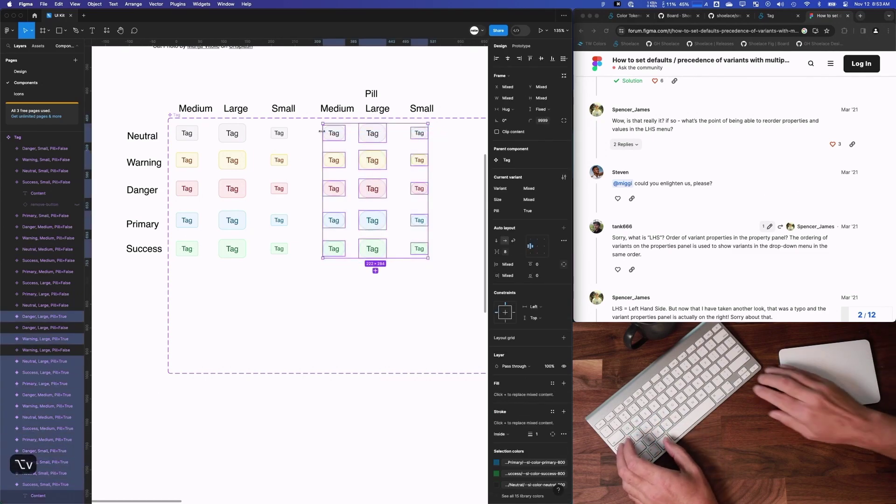
pyautogui.hotkey('shift', 'Left')
pyautogui.hotkey('shift', 'Left')
pyautogui.moveTo(441, 85); pyautogui.dragTo(346, 100)
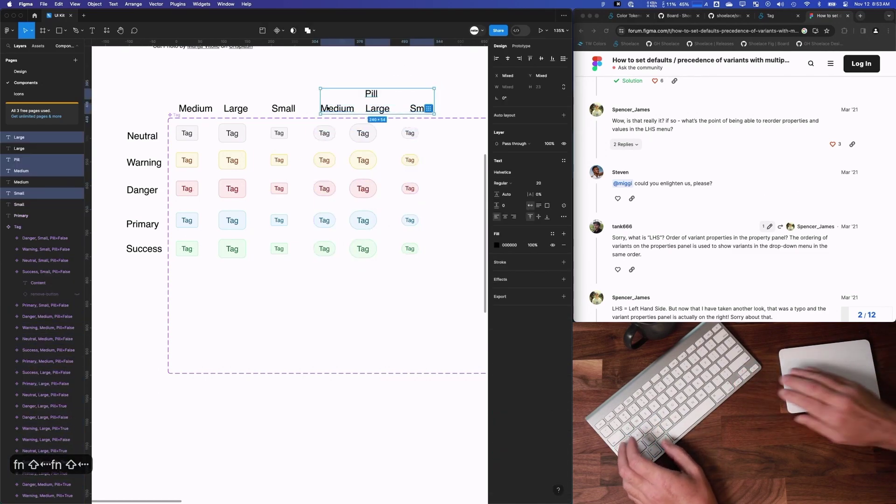
pyautogui.hotkey('shift', 'Left')
pyautogui.hotkey('shift', 'Left')
pyautogui.click(299, 75)
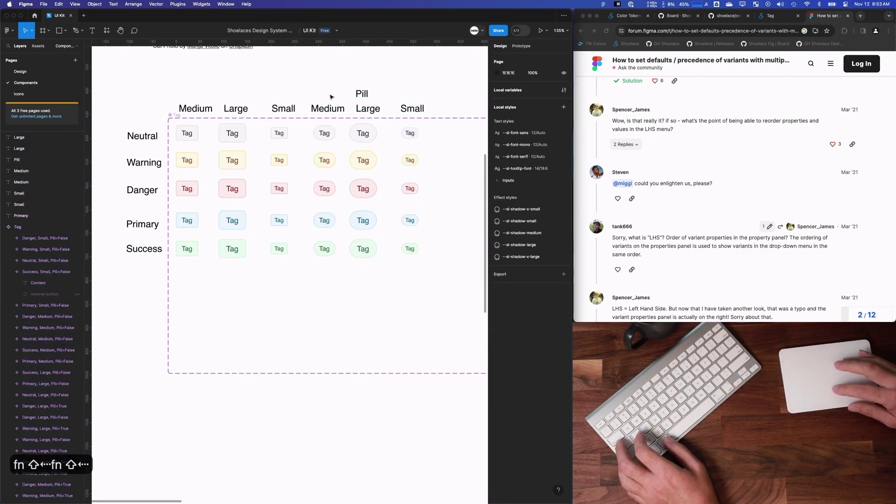
# Resize the Tag component set to fit its variants and collapse its layer
pyautogui.click(182, 115)
pyautogui.click(564, 75)
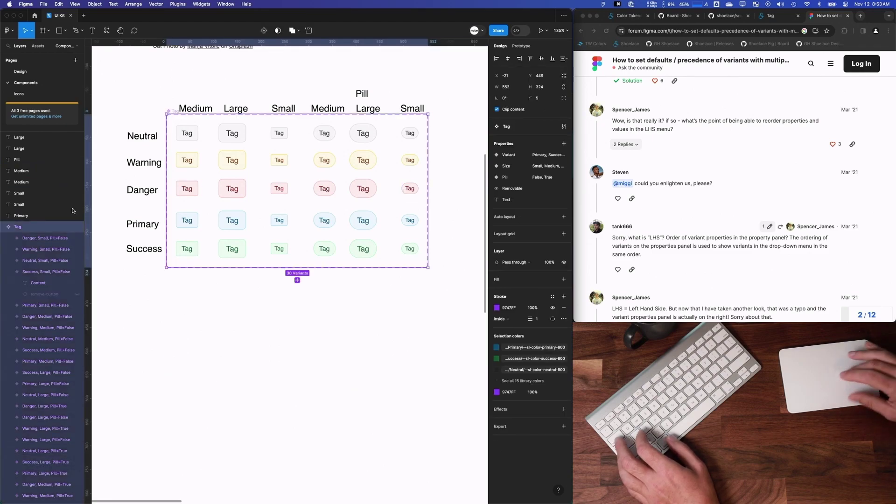
pyautogui.click(2, 227)
# Group the Tag component set with all its row and column labels, and name the group Tag
pyautogui.moveTo(112, 66); pyautogui.dragTo(434, 319)
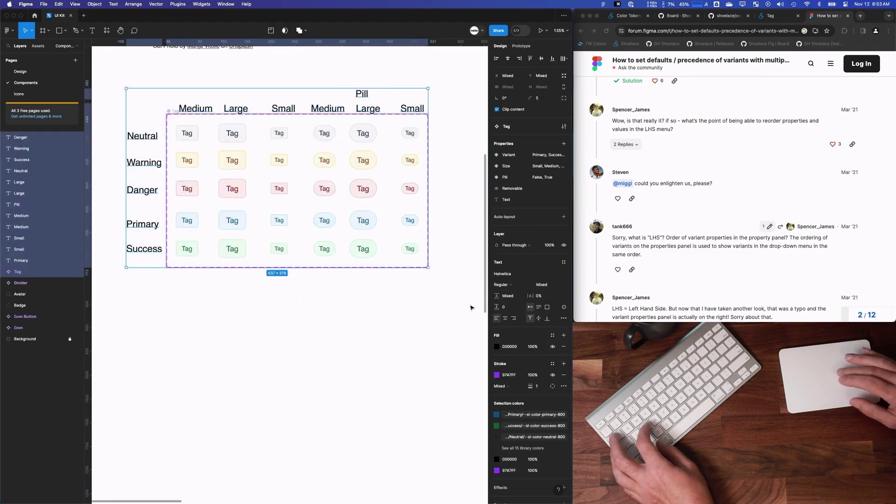
pyautogui.press('super+g')
pyautogui.doubleClick(20, 138)
pyautogui.write('Tag')
pyautogui.press('Return')
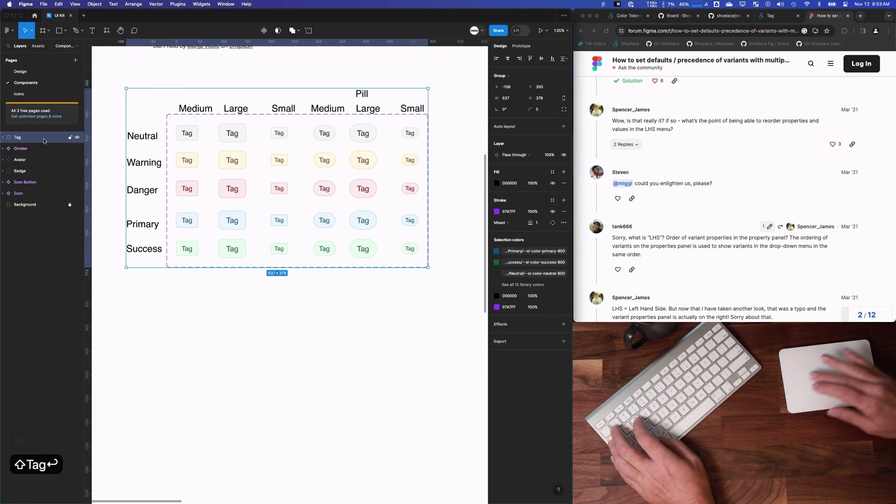
# Close the forum thread in the browser and review the project board, tag source code and Shoelace Tag documentation
pyautogui.click(269, 341)
pyautogui.scroll(-5, 268, 341)
pyautogui.scroll(1, 364, 189)
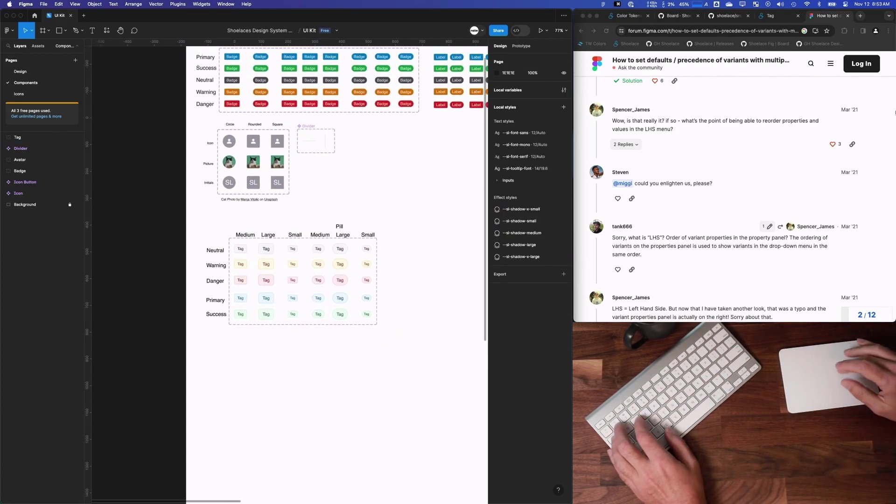
pyautogui.click(849, 16)
pyautogui.click(768, 17)
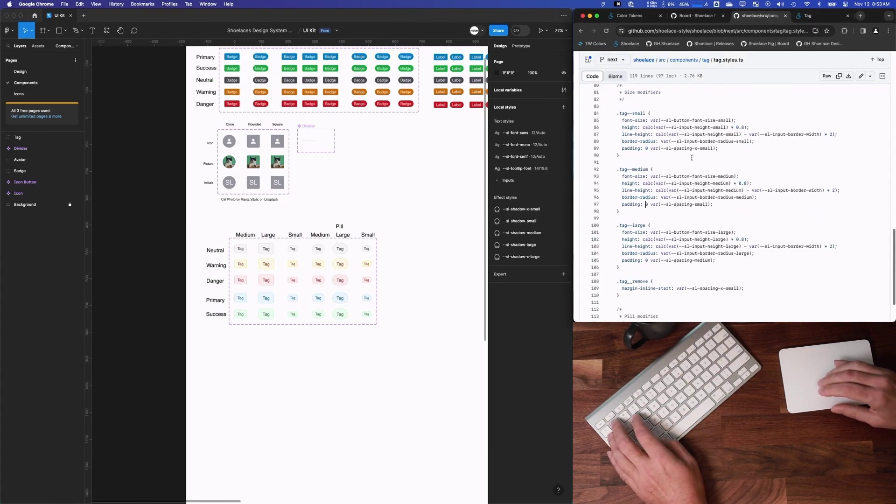
pyautogui.click(697, 16)
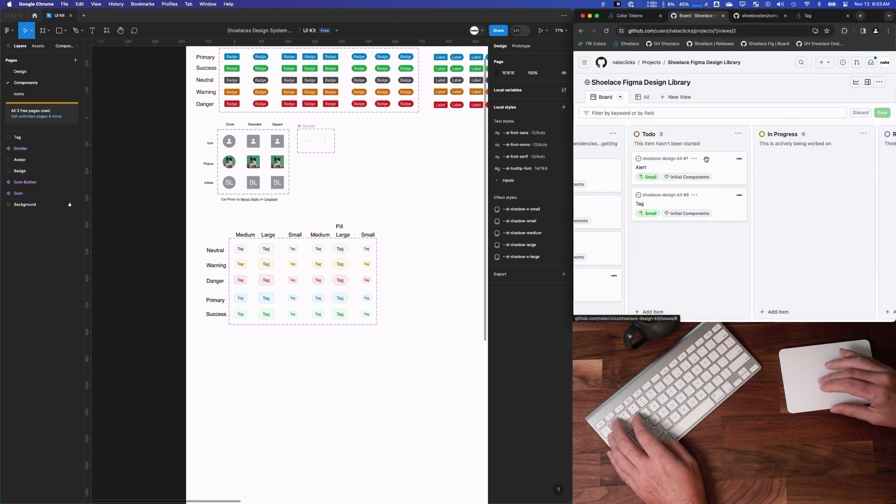
pyautogui.hotkey('ctrl', 'Tab')
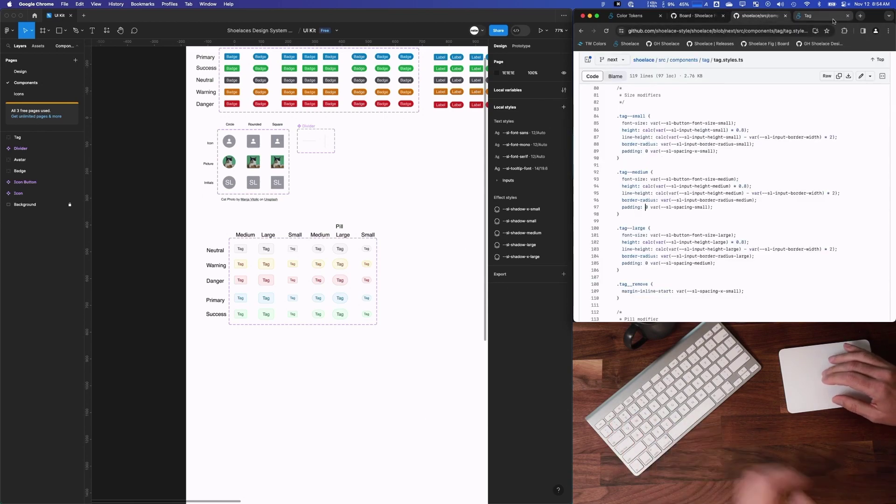
pyautogui.hotkey('ctrl', 'Tab')
pyautogui.scroll(-2, 651, 260)
pyautogui.scroll(-15, 738, 186)
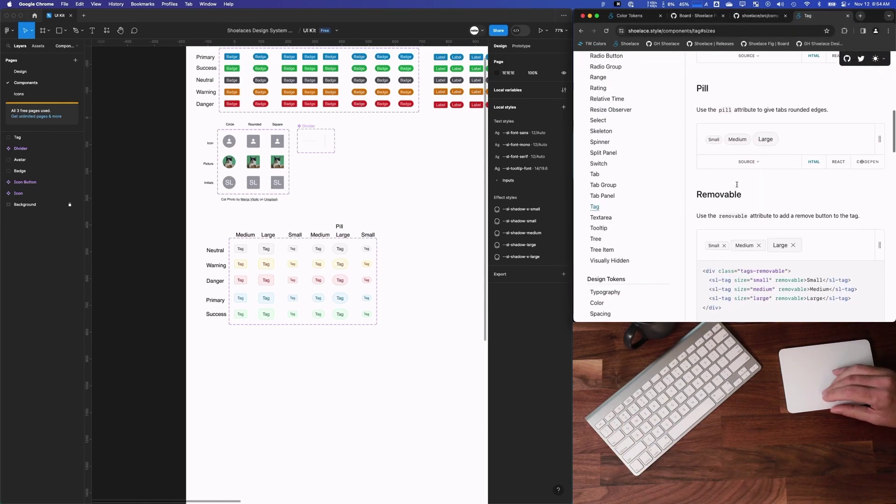
pyautogui.scroll(15, 737, 186)
# In Figma, select the Tag component set inside the Tag group and open its component configuration
pyautogui.click(218, 237)
pyautogui.scroll(5, 218, 237)
pyautogui.click(238, 251)
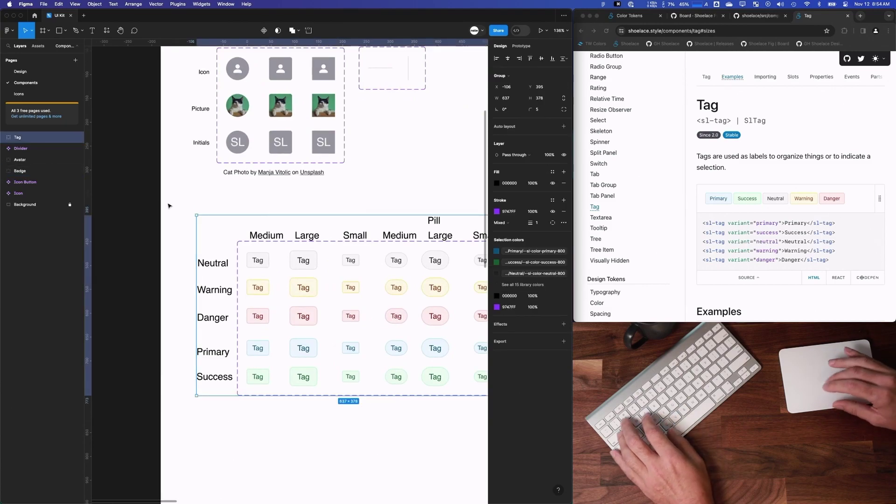
pyautogui.doubleClick(239, 250)
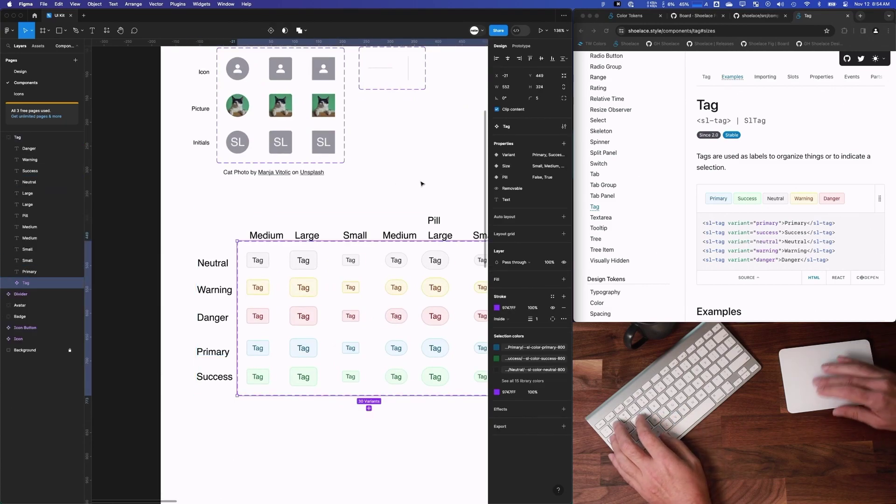
pyautogui.click(564, 126)
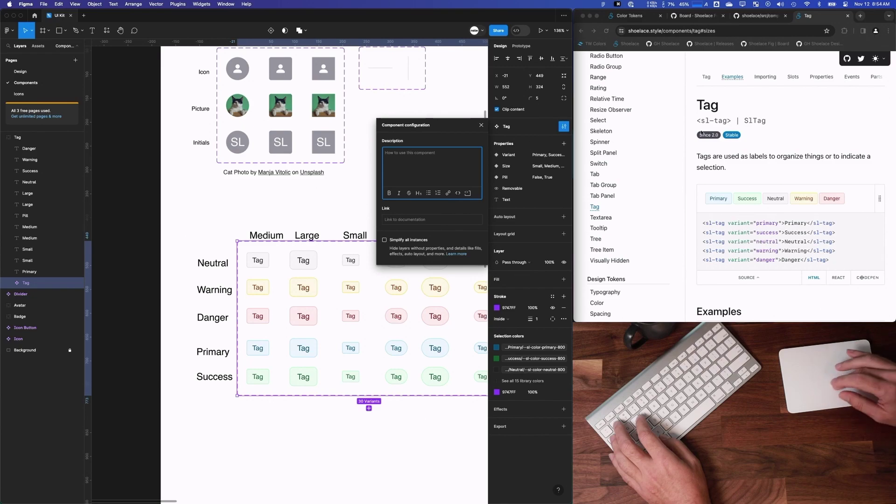
pyautogui.click(683, 31)
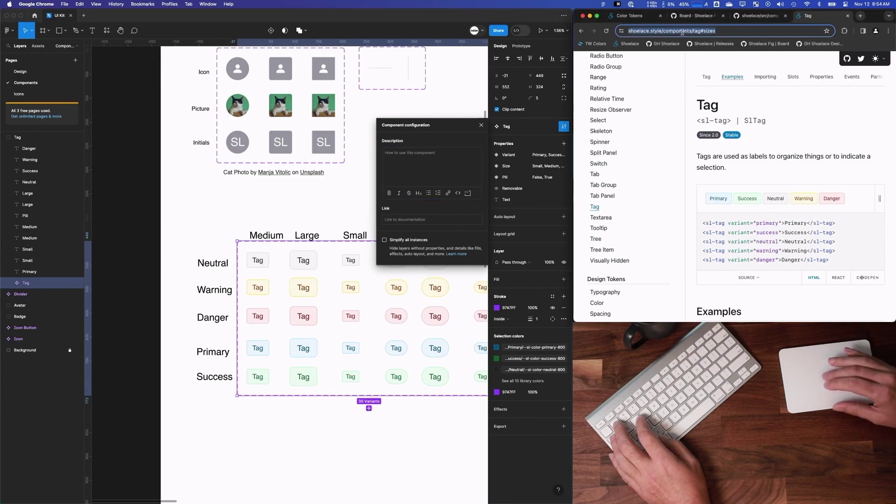
pyautogui.press('BackSpace')
pyautogui.press('shift+super+Left')
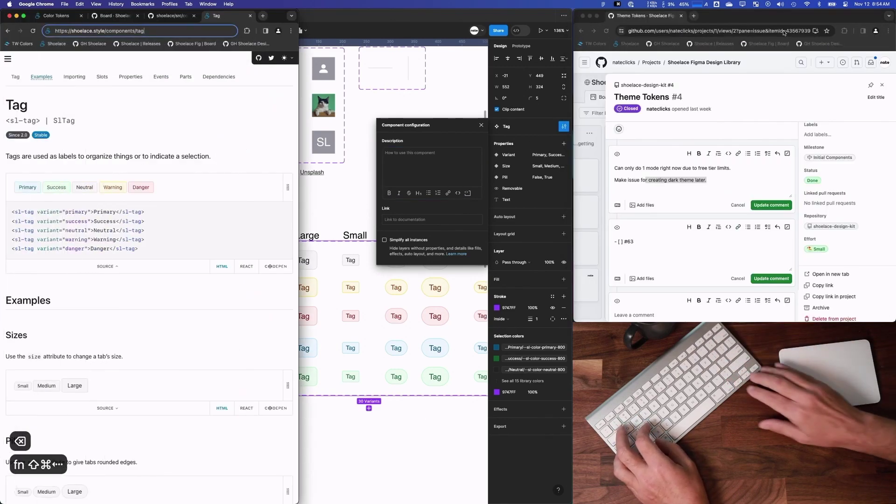
pyautogui.press('shift+super+Right')
pyautogui.press('shift+super+Up')
pyautogui.hotkey('ctrl', 'shift', 'Left')
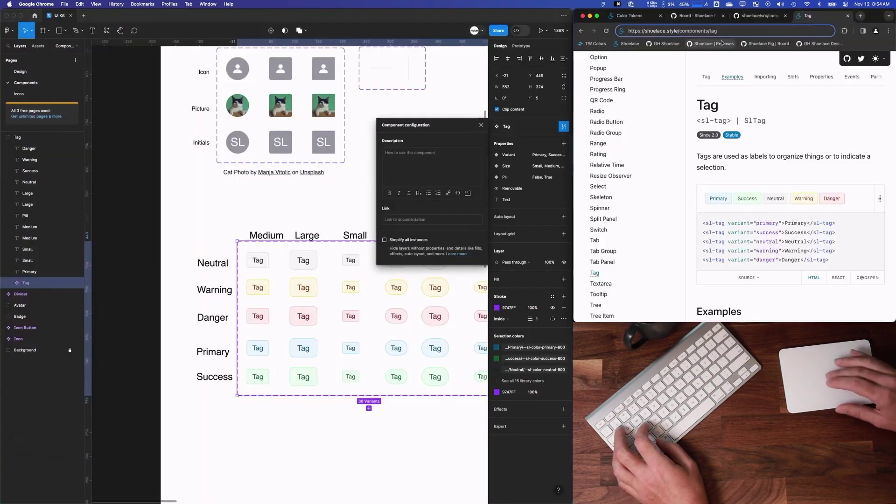
pyautogui.press('super+c')
pyautogui.click(433, 219)
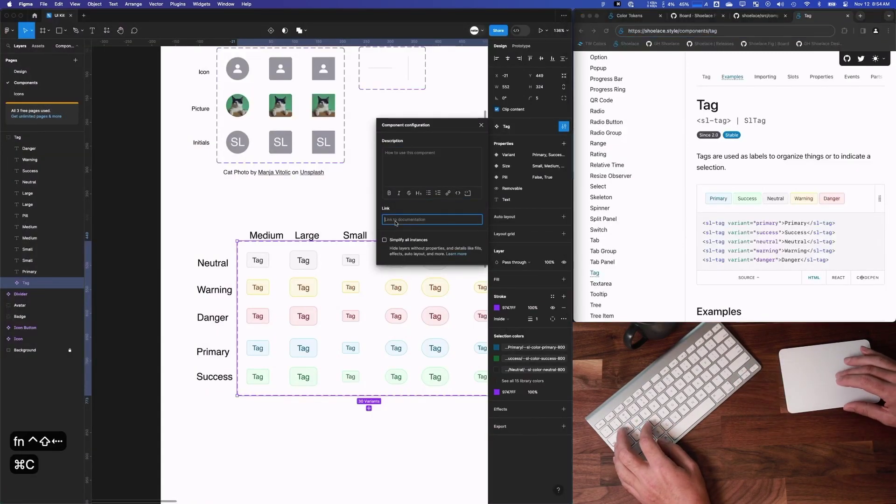
pyautogui.press('super+v')
pyautogui.click(481, 126)
# Copy the opening code <sl-tag variant="primary"> from the first example on the Tag documentation page
pyautogui.scroll(-3, 280, 233)
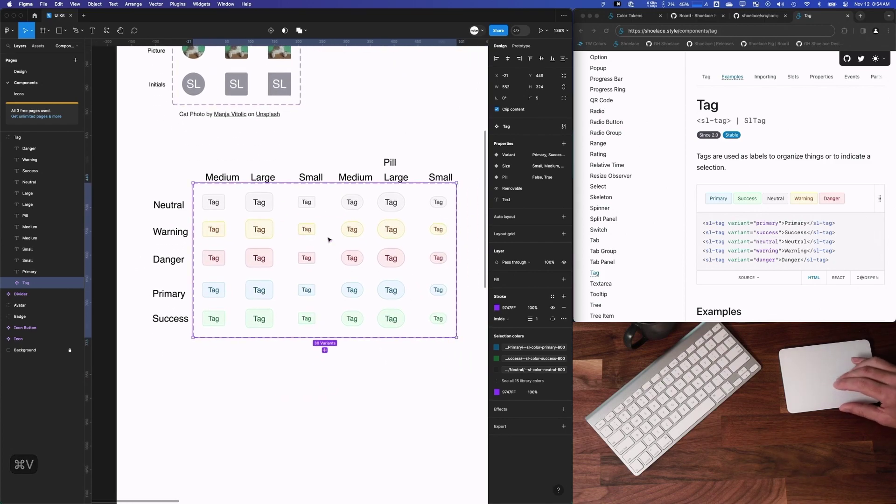
pyautogui.click(204, 210)
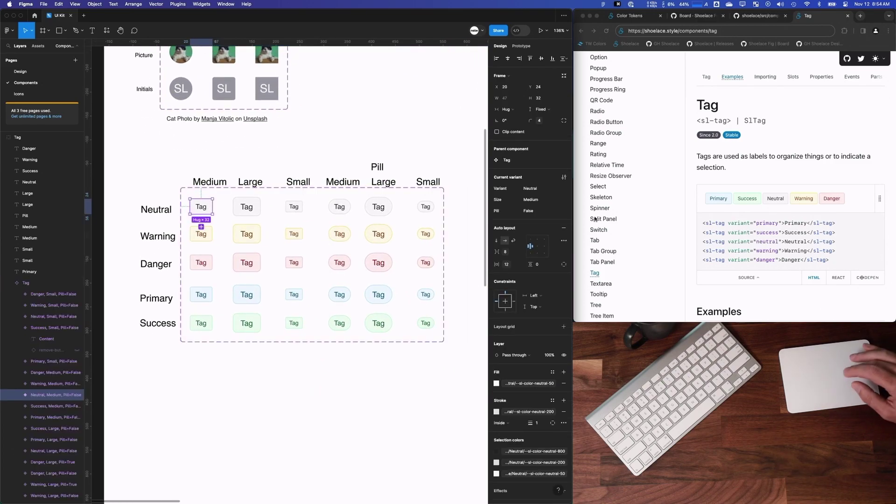
pyautogui.click(773, 229)
pyautogui.moveTo(773, 228); pyautogui.dragTo(721, 229)
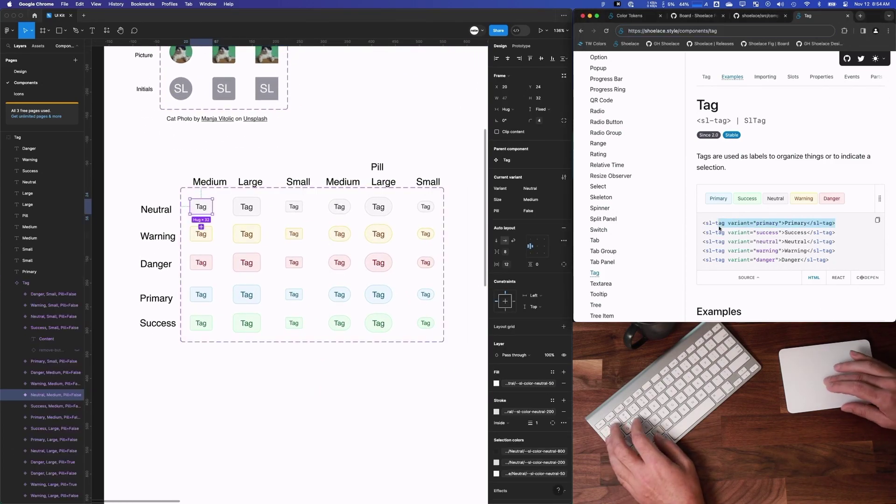
pyautogui.click(781, 224)
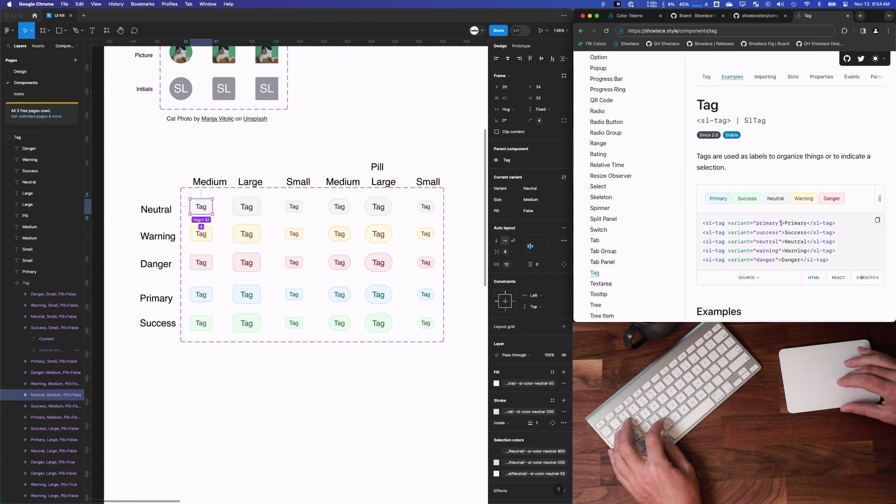
pyautogui.click(562, 177)
# Select the five non-pill Medium variants and set their description to the copied <sl-tag variant="primary"> code
pyautogui.click(196, 209)
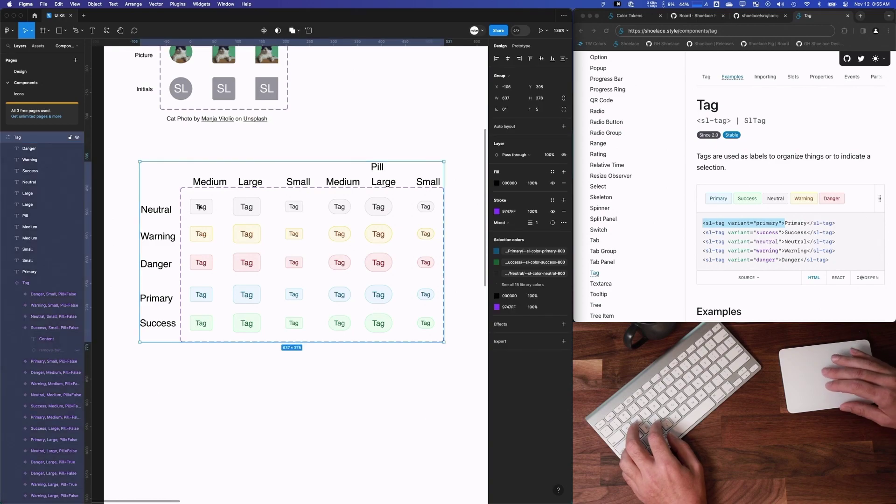
pyautogui.keyDown('super'); pyautogui.click(200, 207); pyautogui.keyUp('super')
pyautogui.click(246, 208)
pyautogui.click(202, 207)
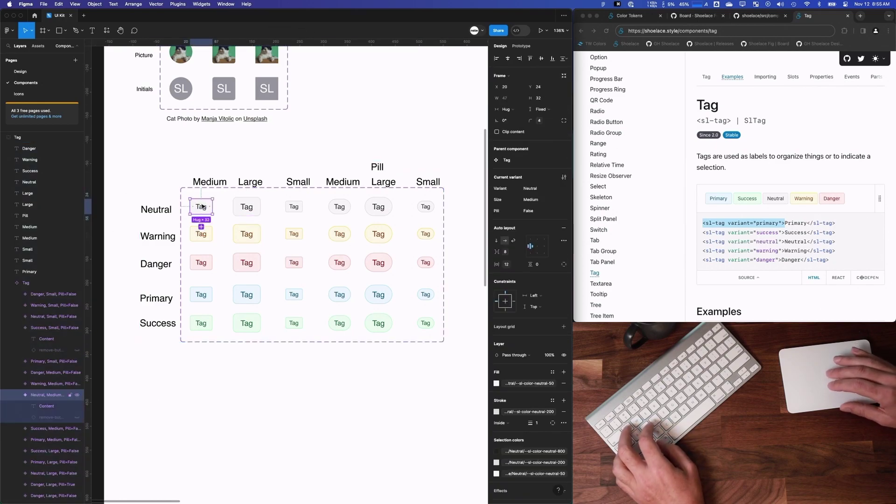
pyautogui.keyDown('shift'); pyautogui.click(201, 234); pyautogui.keyUp('shift')
pyautogui.keyDown('shift'); pyautogui.click(201, 262); pyautogui.keyUp('shift')
pyautogui.keyDown('shift'); pyautogui.click(201, 294); pyautogui.keyUp('shift')
pyautogui.press('super+z')
pyautogui.keyDown('shift'); pyautogui.click(201, 323); pyautogui.keyUp('shift')
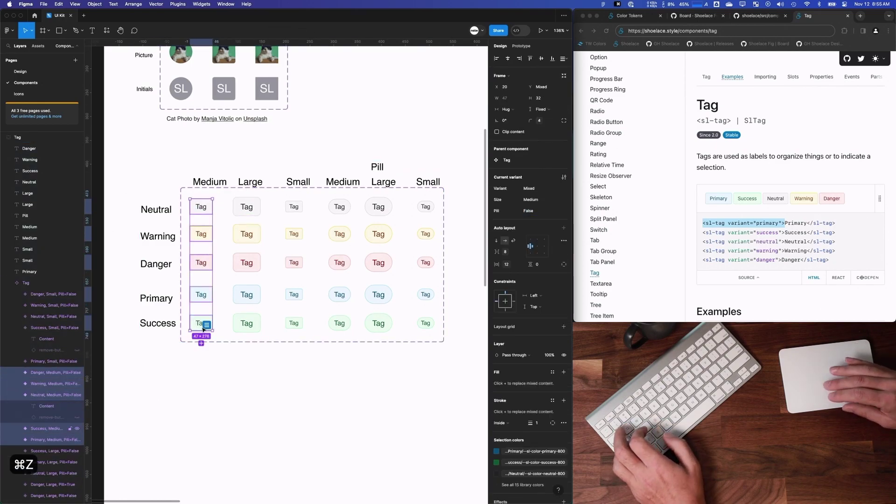
pyautogui.click(564, 177)
pyautogui.press('super+v')
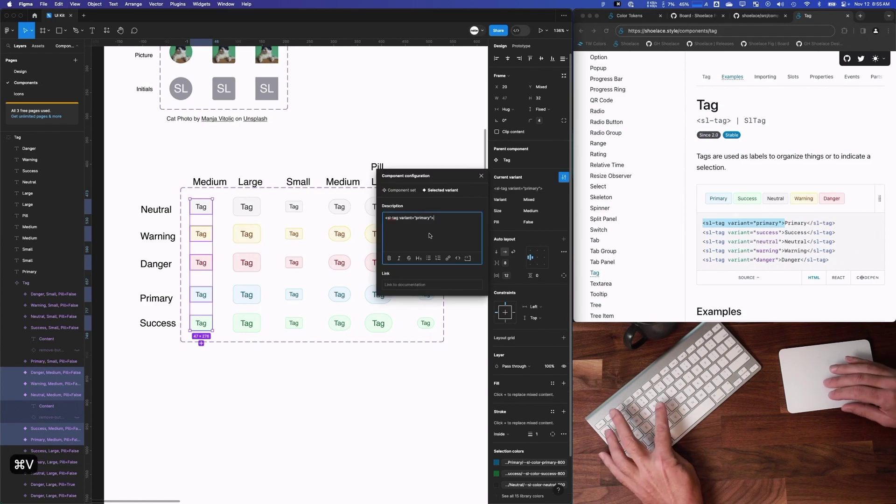
pyautogui.click(479, 176)
# Change the non-pill Warning Medium variant's description to <sl-tag variant="warning">
pyautogui.click(290, 362)
pyautogui.click(206, 232)
pyautogui.scroll(5, 145, 283)
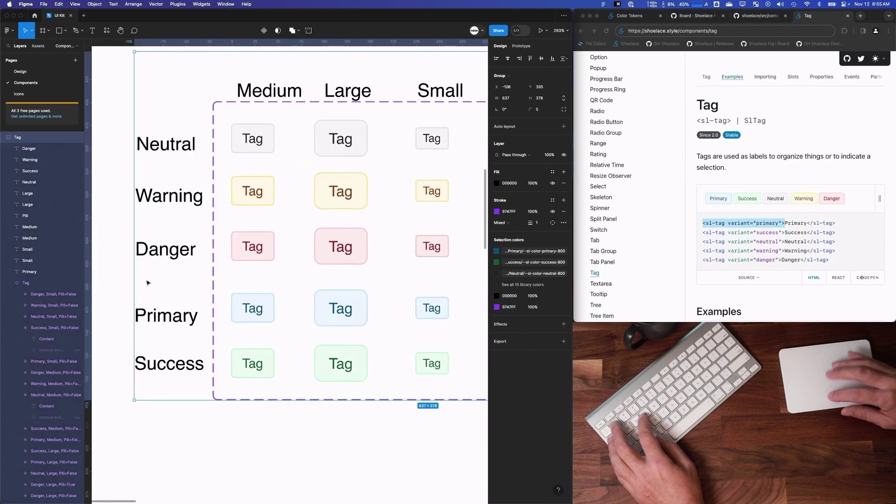
pyautogui.doubleClick(255, 217)
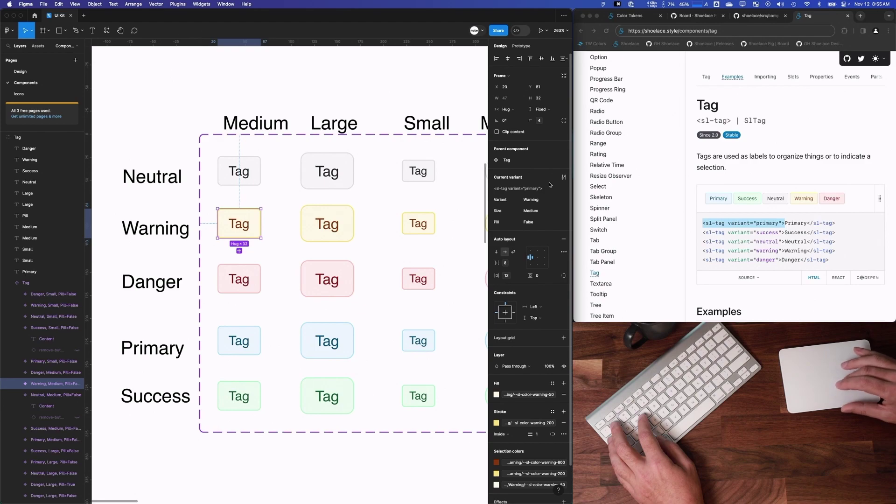
pyautogui.click(564, 177)
pyautogui.doubleClick(424, 217)
pyautogui.write('warning')
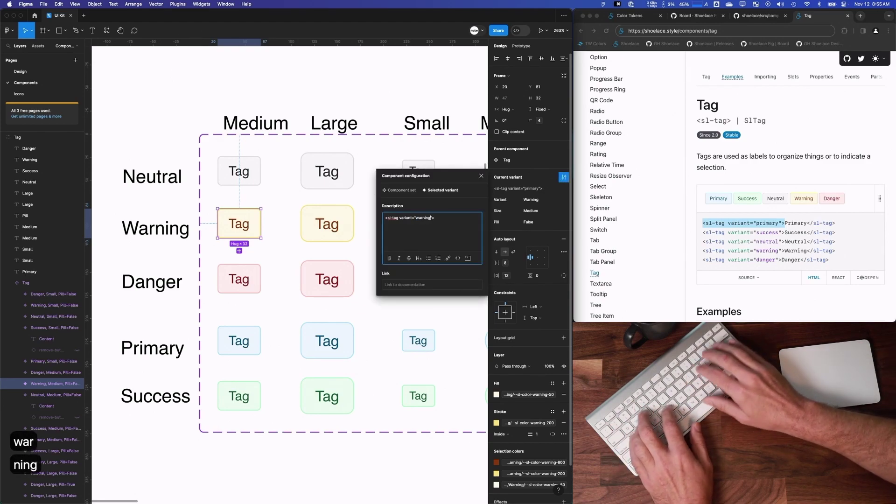
# Change the non-pill Danger Medium variant's description to <sl-tag variant="danger">
pyautogui.click(539, 200)
pyautogui.click(537, 188)
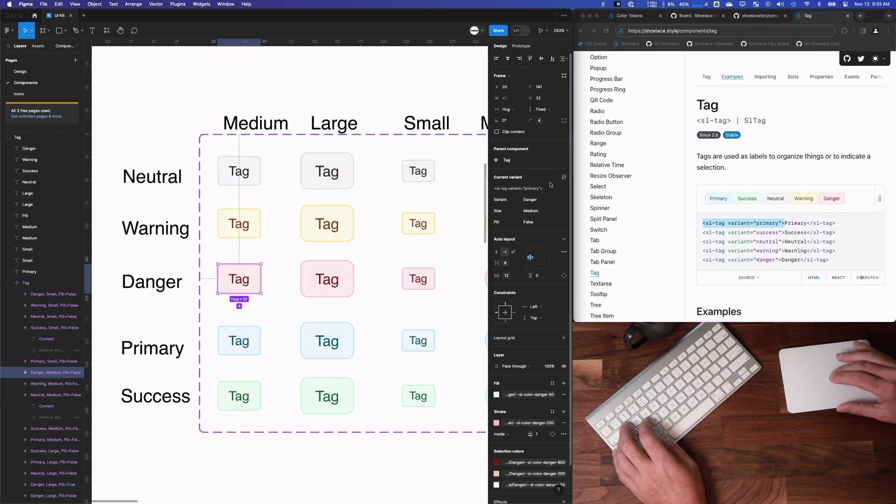
pyautogui.click(564, 177)
pyautogui.write('danger">')
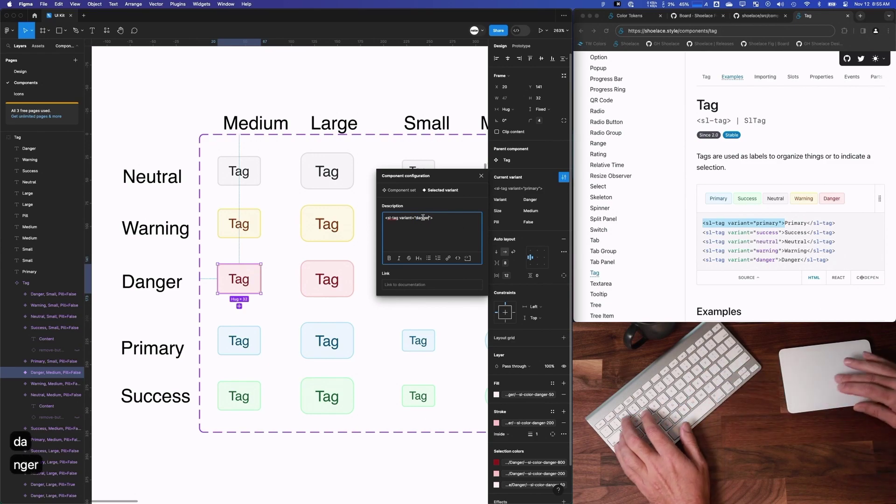
# Check the non-pill Primary Medium variant's description, and change the Success Medium variant's description to <sl-tag variant="success">
pyautogui.click(256, 332)
pyautogui.click(564, 177)
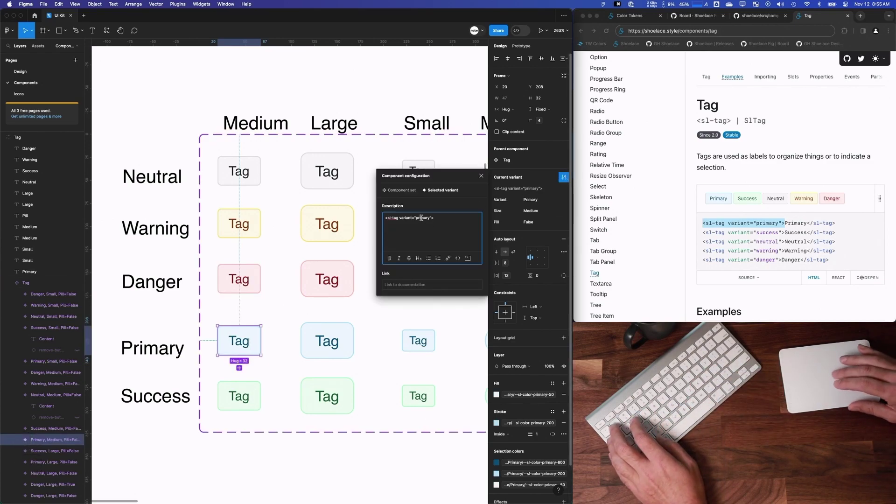
pyautogui.click(241, 393)
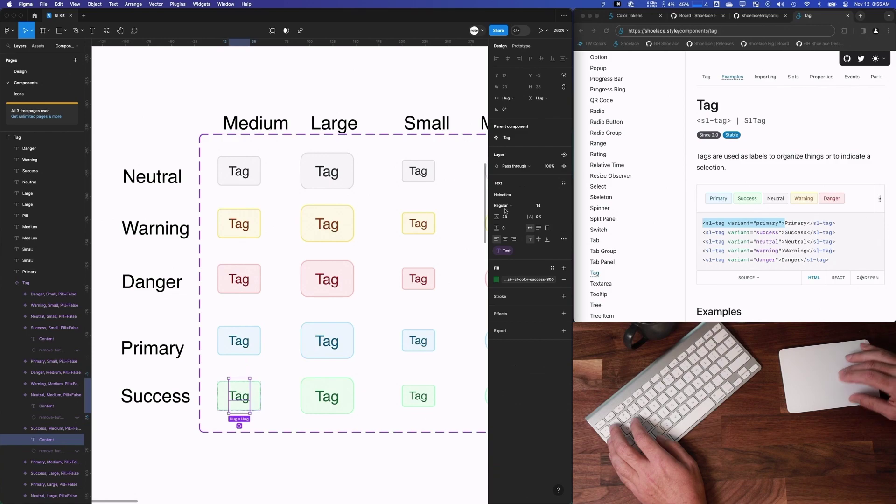
pyautogui.click(258, 408)
pyautogui.click(255, 394)
pyautogui.click(564, 177)
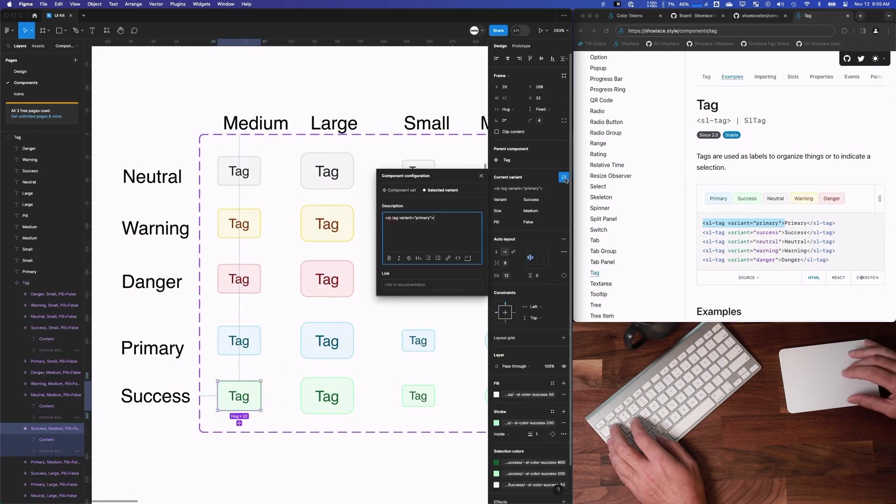
pyautogui.doubleClick(420, 218)
pyautogui.write('success')
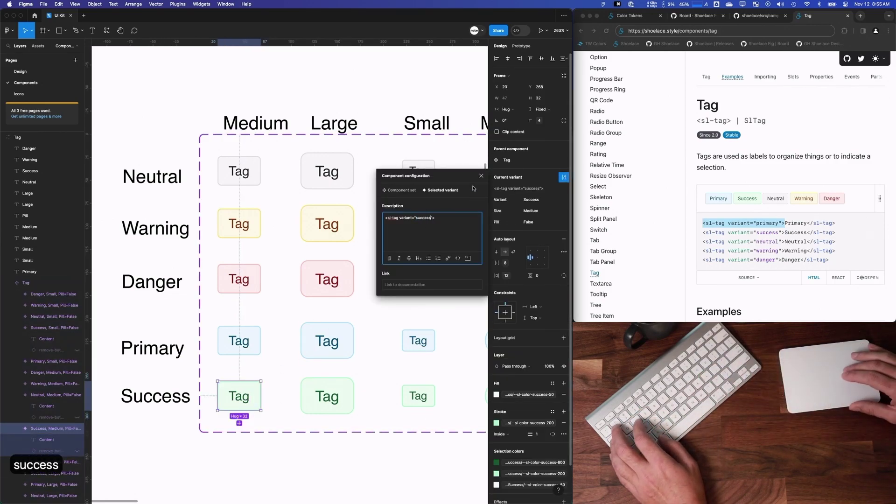
# Change the non-pill Neutral Medium variant's description to <sl-tag variant="neutral">
pyautogui.click(295, 176)
pyautogui.hotkey('shift', 'Tab')
pyautogui.click(564, 178)
pyautogui.doubleClick(420, 218)
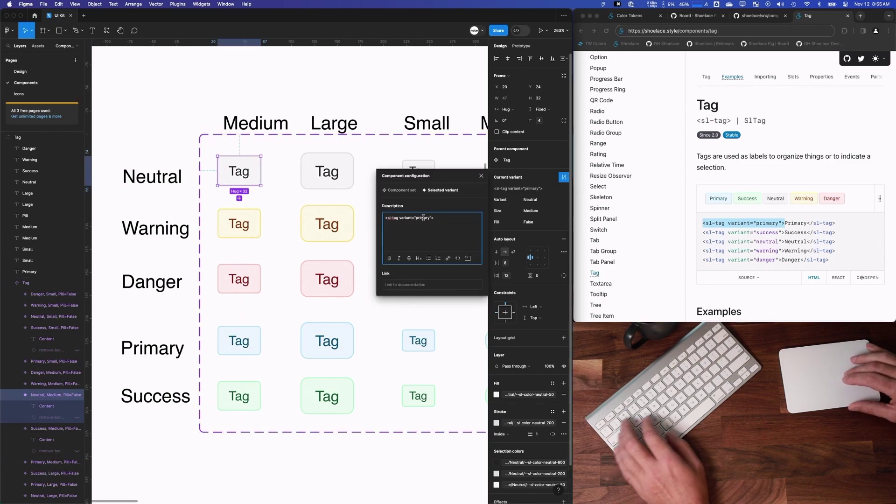
pyautogui.write('neuatr')
pyautogui.press('BackSpace')
pyautogui.press('BackSpace')
pyautogui.press('BackSpace')
pyautogui.press('BackSpace')
pyautogui.write('ur')
pyautogui.press('BackSpace')
pyautogui.write('tral')
# Add "or" and <sl-tag> on separate lines below the Neutral Medium variant's code, and format the description's code as inline code
pyautogui.press('Return')
pyautogui.press('Return')
pyautogui.write('or')
pyautogui.press('Return')
pyautogui.press('Return')
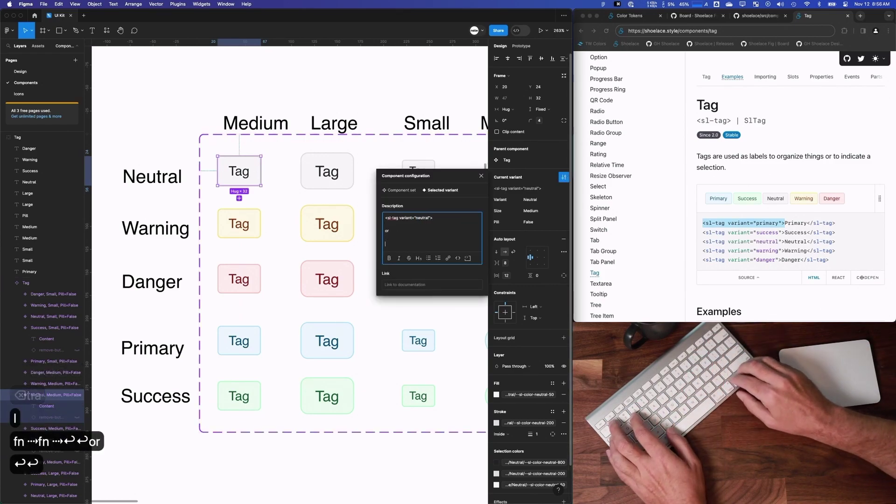
pyautogui.press('Up')
pyautogui.write('<sl-tag>')
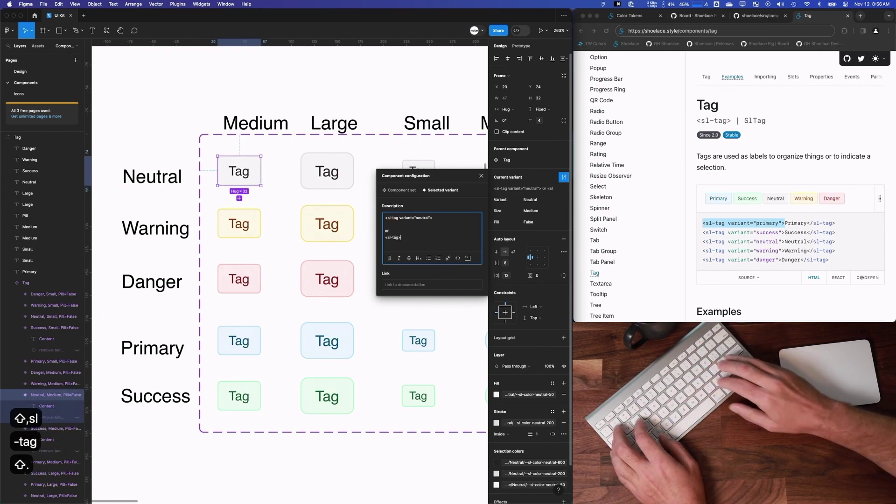
pyautogui.press('Down')
pyautogui.press('BackSpace')
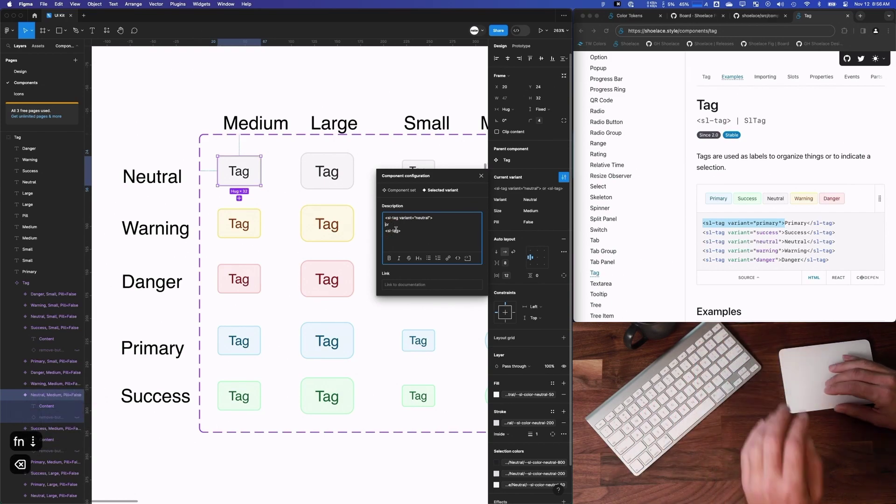
pyautogui.click(458, 259)
pyautogui.hotkey('shift', 'End')
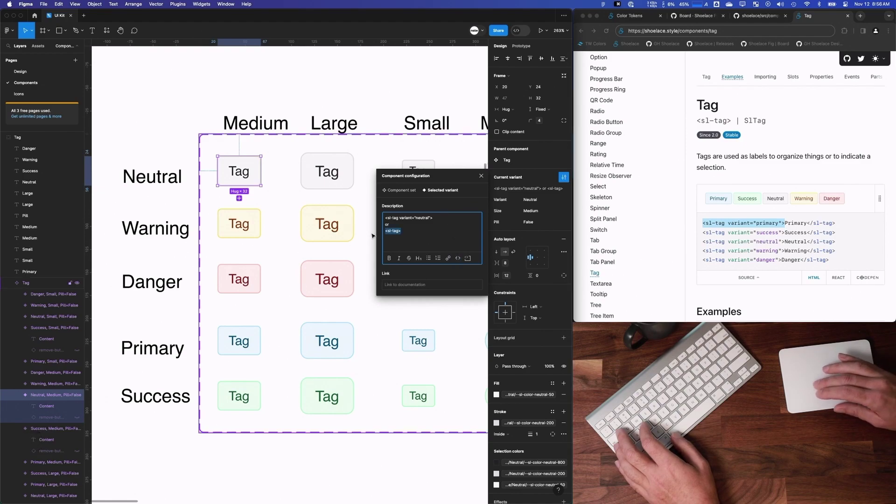
# Format the descriptions of the non-pill Warning and Danger Medium variants as inline code
pyautogui.click(482, 176)
pyautogui.click(239, 224)
pyautogui.click(564, 177)
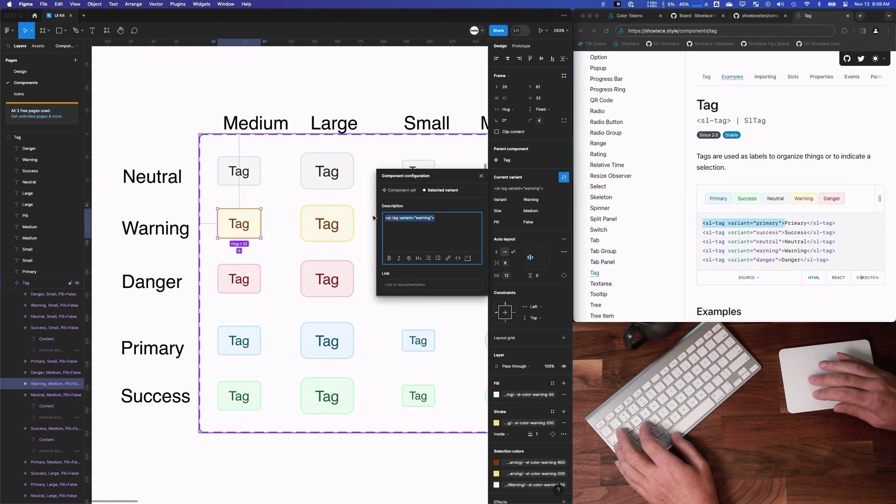
pyautogui.click(239, 279)
pyautogui.click(564, 177)
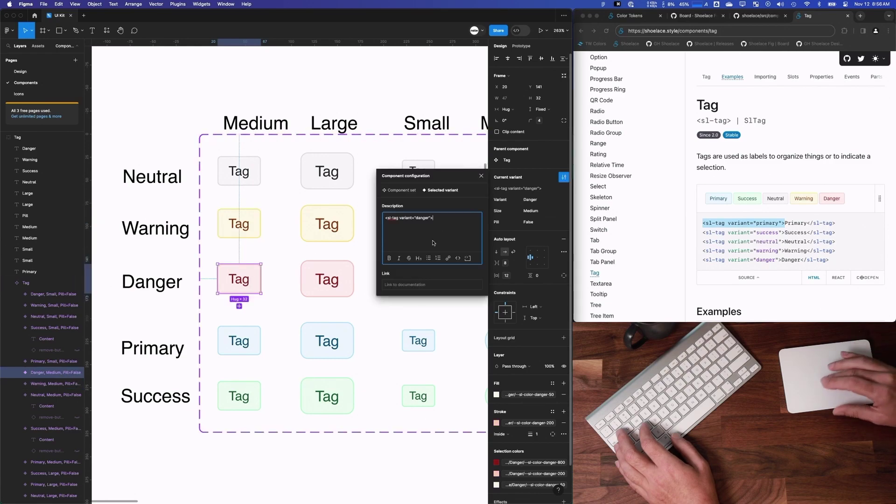
# Format the descriptions of the non-pill Primary and Success Medium variants as inline code
pyautogui.click(239, 340)
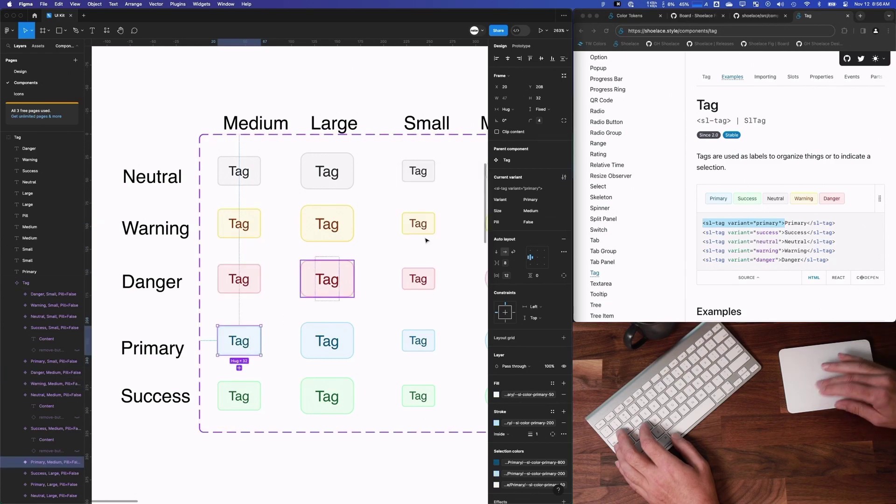
pyautogui.click(564, 177)
pyautogui.press('super+a')
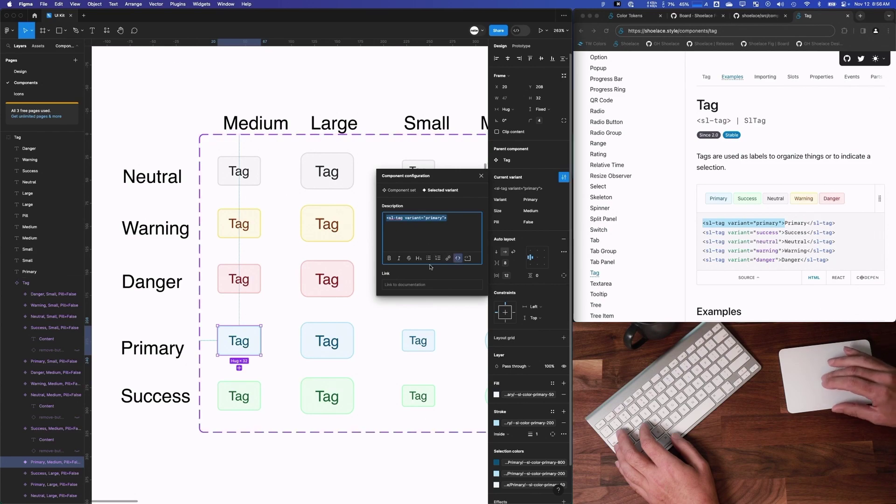
pyautogui.click(239, 346)
pyautogui.press('Tab')
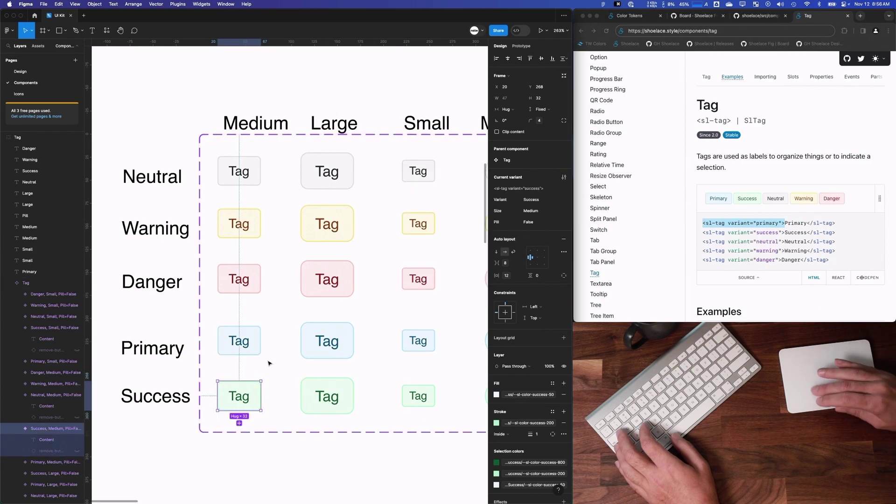
pyautogui.click(564, 176)
pyautogui.press('super+a')
pyautogui.press('Escape')
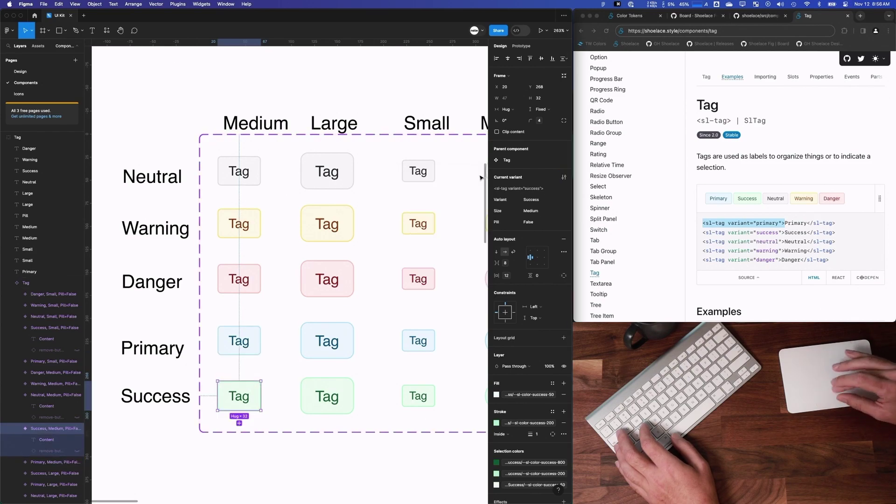
pyautogui.click(355, 101)
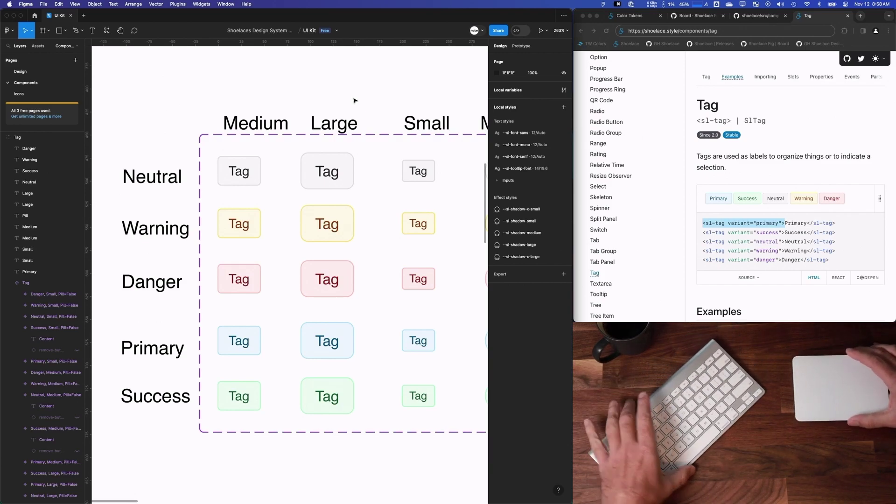
# Select the non-pill Success Medium variant within the Tag component set and review its code description
pyautogui.scroll(-3, 242, 297)
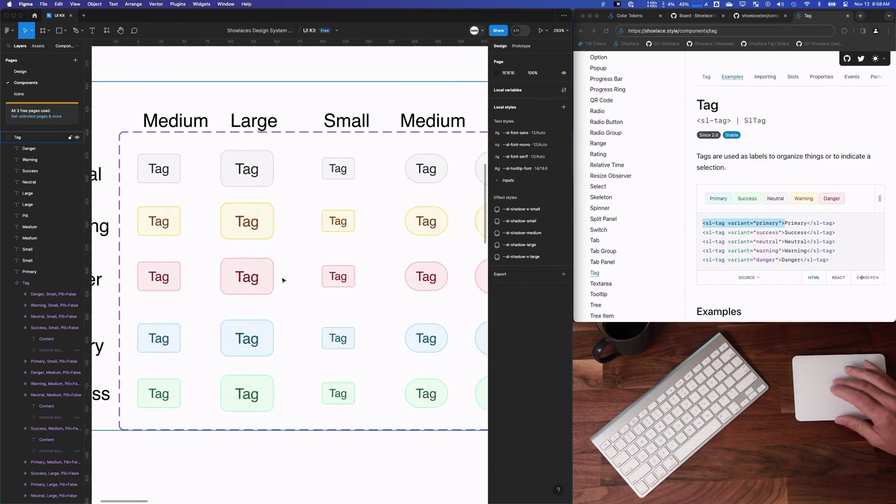
pyautogui.scroll(-3, 266, 286)
pyautogui.hscroll(1, 344, 380)
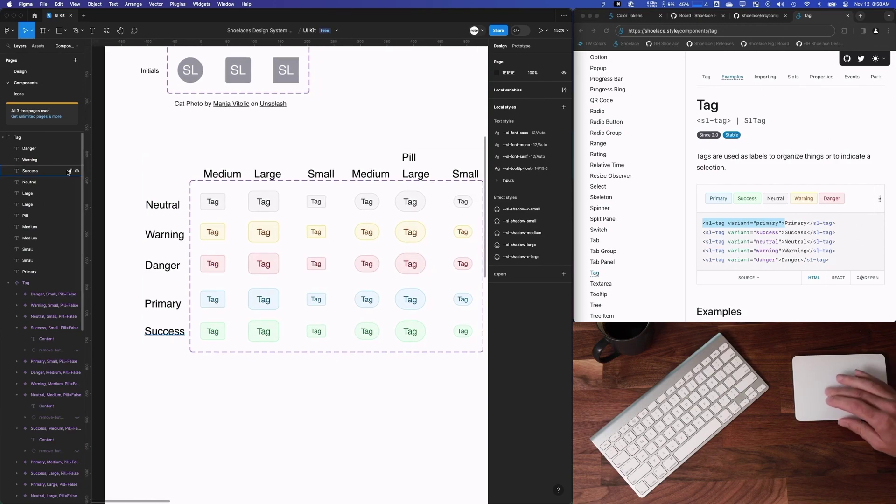
pyautogui.click(226, 322)
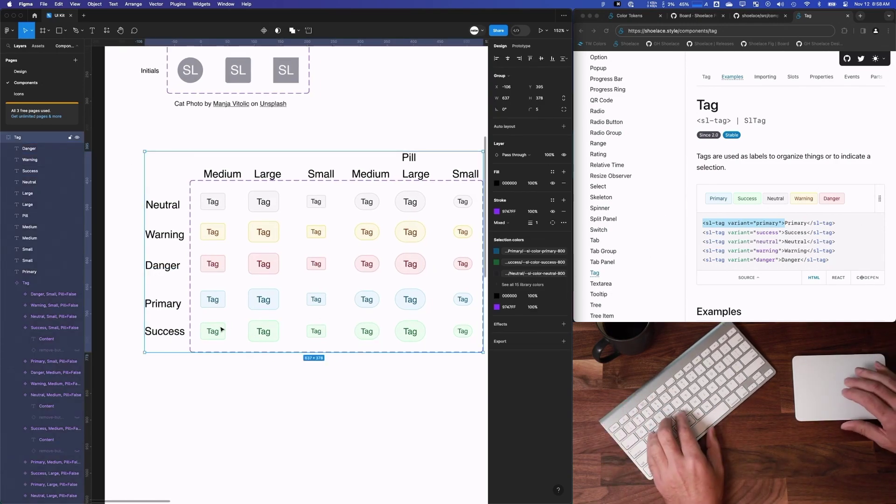
pyautogui.scroll(2, 207, 308)
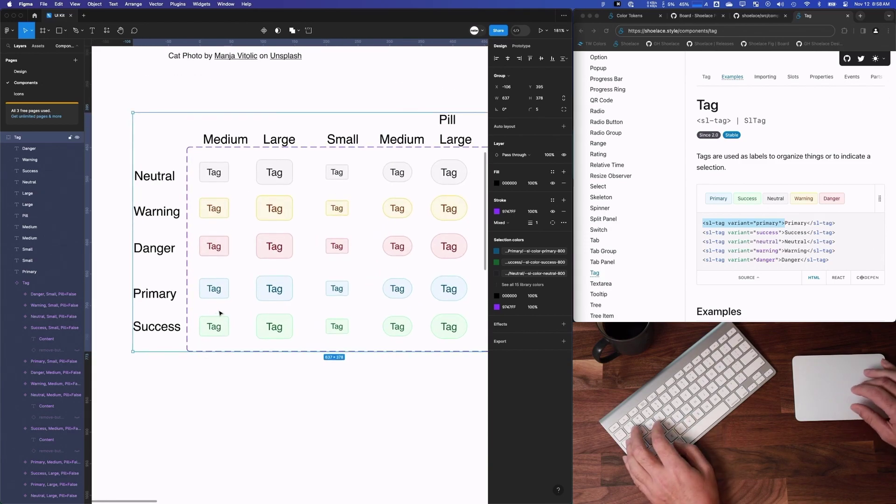
pyautogui.doubleClick(220, 321)
pyautogui.keyDown('super'); pyautogui.click(217, 324); pyautogui.keyUp('super')
pyautogui.click(243, 328)
pyautogui.keyDown('super'); pyautogui.click(226, 324); pyautogui.keyUp('super')
pyautogui.click(264, 323)
pyautogui.click(265, 289)
pyautogui.click(221, 321)
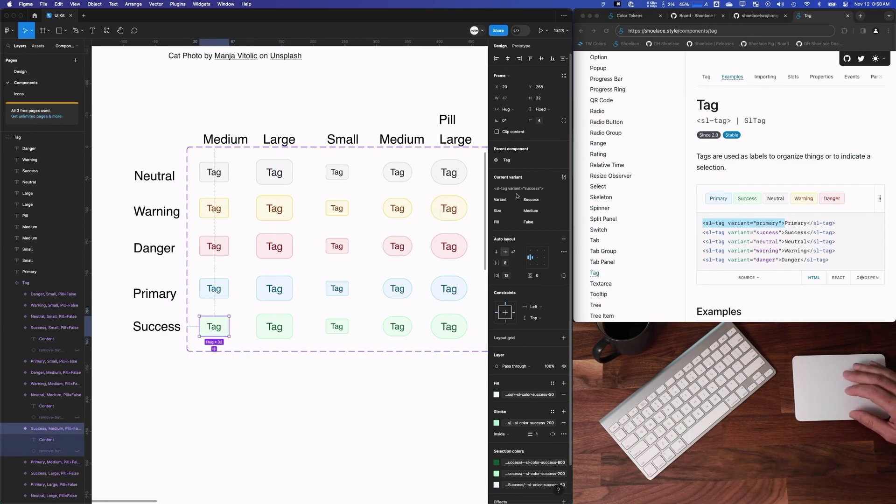
# Reveal the source code of the Sizes example in the Shoelace tag documentation
pyautogui.scroll(-5, 770, 201)
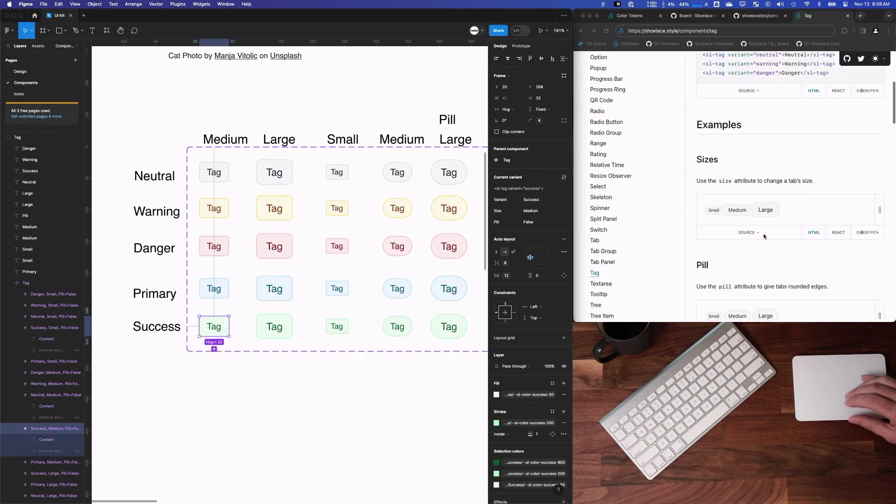
pyautogui.click(739, 217)
pyautogui.click(749, 232)
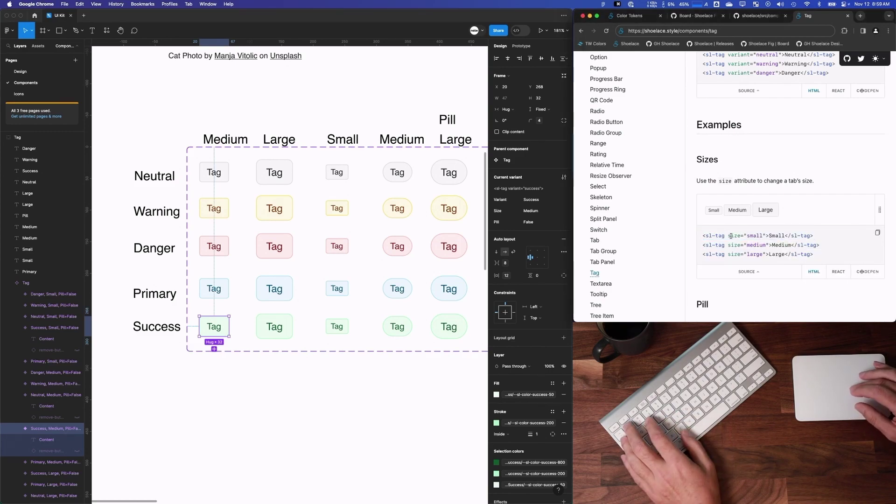
# Select the five non-pill Large variants, highlight the documentation's <sl-tag size="large"> example line, and open the variants' description for editing
pyautogui.click(284, 176)
pyautogui.keyDown('shift'); pyautogui.click(288, 207); pyautogui.keyUp('shift')
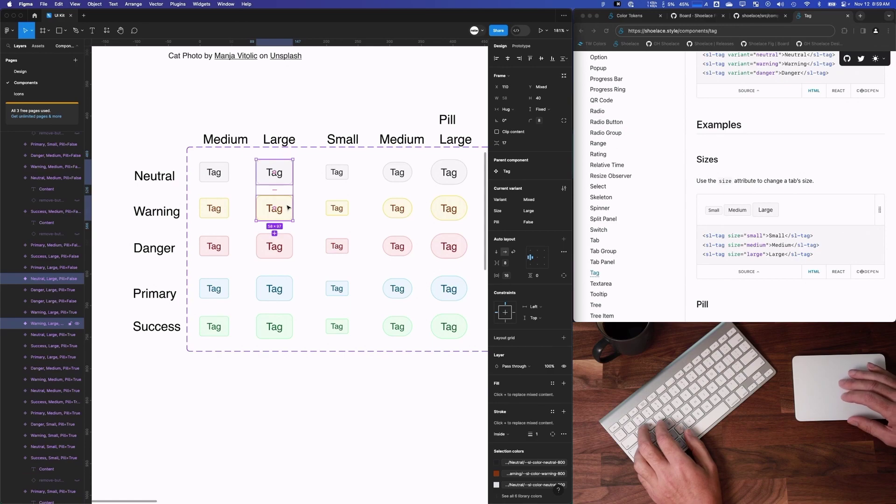
pyautogui.keyDown('shift'); pyautogui.click(290, 245); pyautogui.keyUp('shift')
pyautogui.keyDown('shift'); pyautogui.click(288, 288); pyautogui.keyUp('shift')
pyautogui.keyDown('shift'); pyautogui.click(286, 320); pyautogui.keyUp('shift')
pyautogui.click(822, 244)
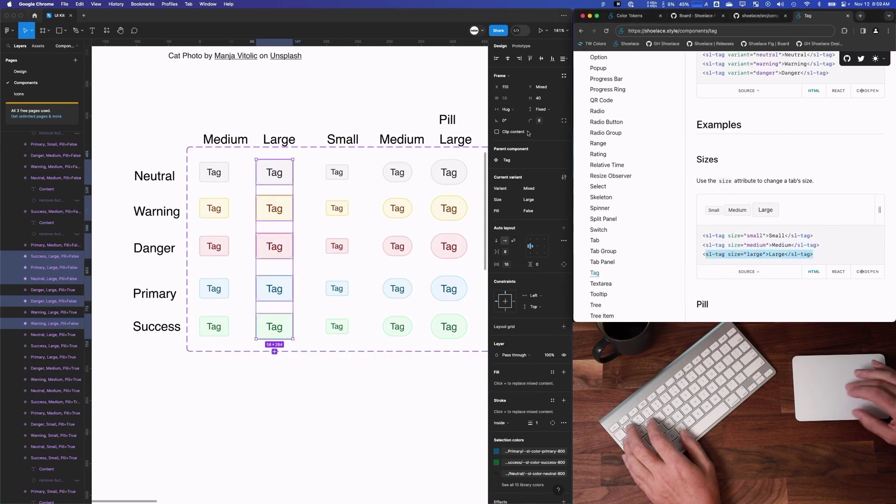
pyautogui.click(564, 177)
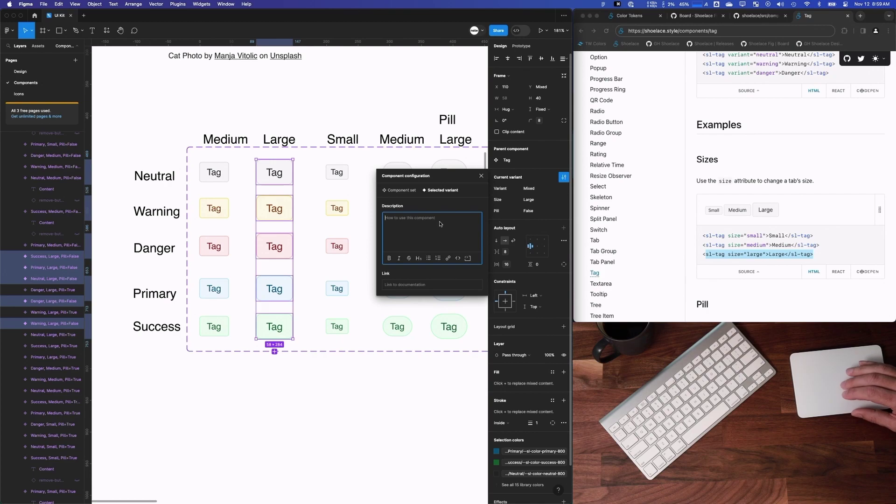
pyautogui.click(765, 256)
pyautogui.scroll(-8, 768, 253)
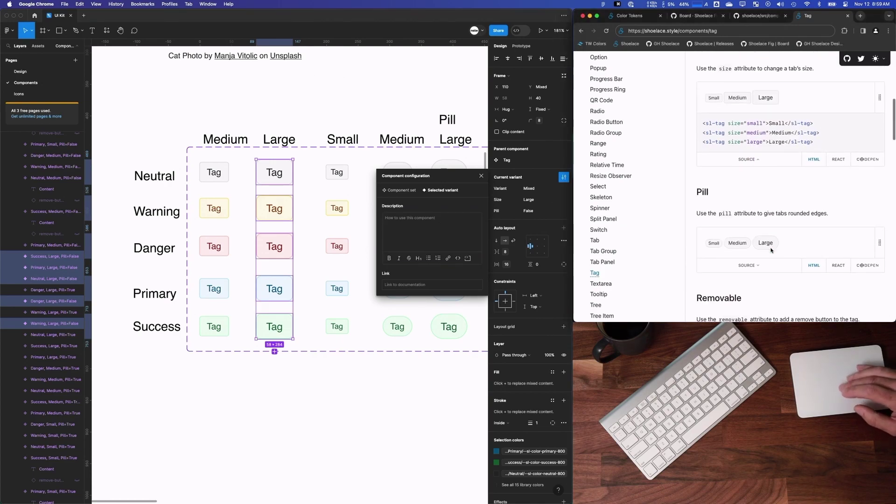
pyautogui.click(214, 172)
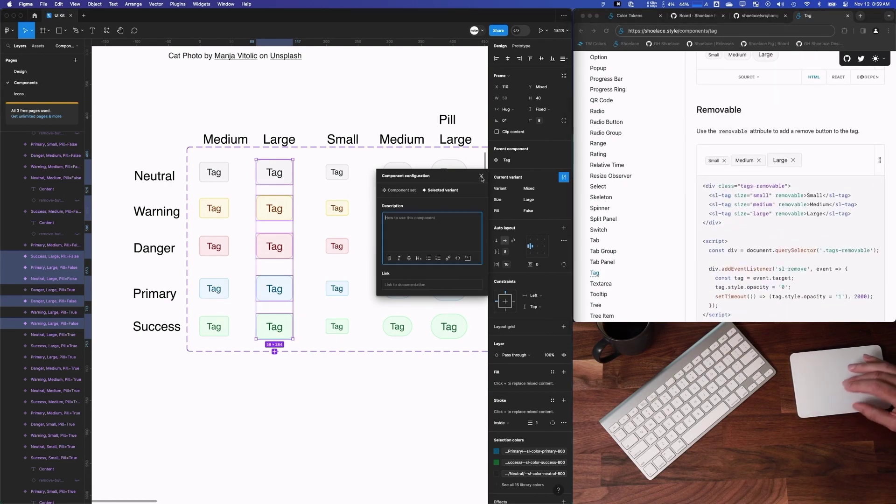
pyautogui.keyDown('shift'); pyautogui.click(214, 208); pyautogui.keyUp('shift')
pyautogui.keyDown('shift'); pyautogui.click(224, 256); pyautogui.keyUp('shift')
pyautogui.keyDown('shift'); pyautogui.click(224, 293); pyautogui.keyUp('shift')
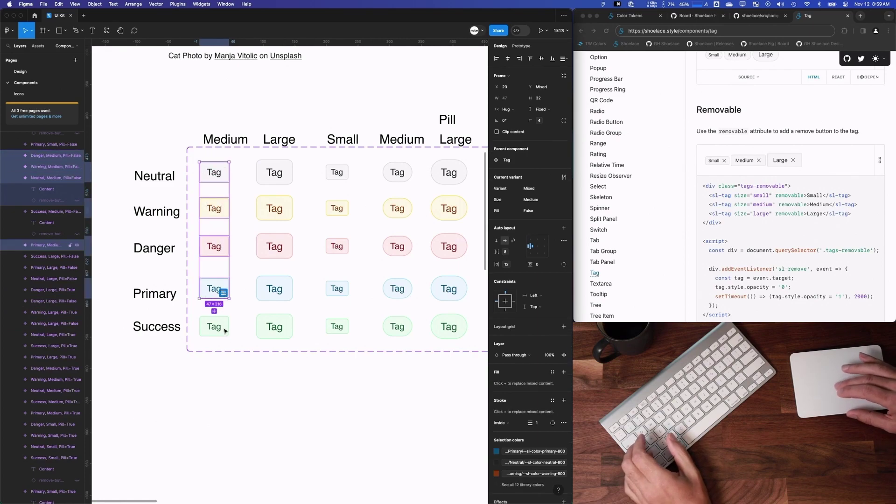
pyautogui.keyDown('shift'); pyautogui.click(224, 314); pyautogui.keyUp('shift')
pyautogui.keyDown('shift'); pyautogui.click(225, 329); pyautogui.keyUp('shift')
pyautogui.click(225, 328)
# Select the five non-pill Medium variants together and delete their descriptions
pyautogui.click(216, 326)
pyautogui.click(216, 326)
pyautogui.keyDown('shift'); pyautogui.click(213, 288); pyautogui.keyUp('shift')
pyautogui.keyDown('shift'); pyautogui.click(215, 245); pyautogui.keyUp('shift')
pyautogui.keyDown('shift'); pyautogui.click(213, 208); pyautogui.keyUp('shift')
pyautogui.keyDown('shift'); pyautogui.click(213, 173); pyautogui.keyUp('shift')
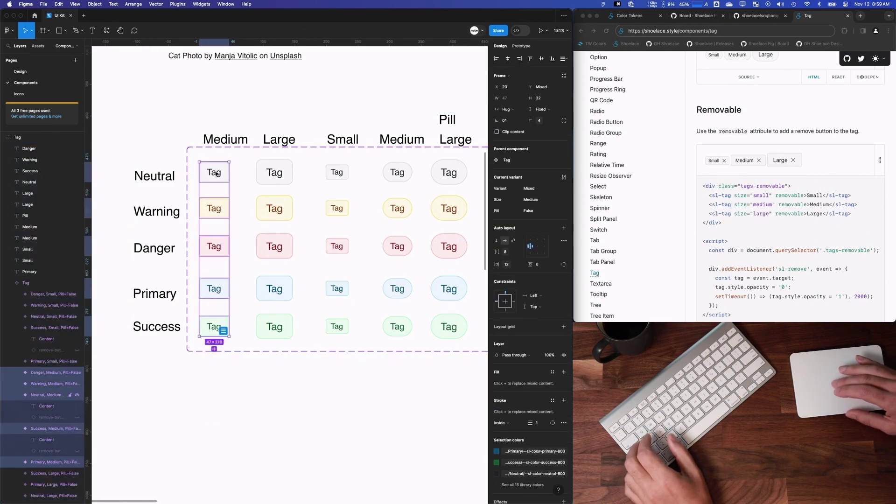
pyautogui.click(564, 177)
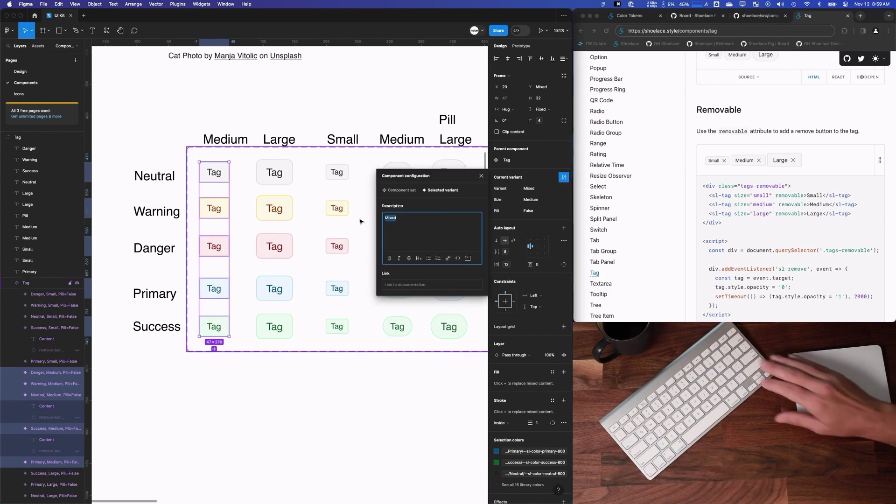
pyautogui.press('BackSpace')
pyautogui.click(483, 177)
pyautogui.press('Escape')
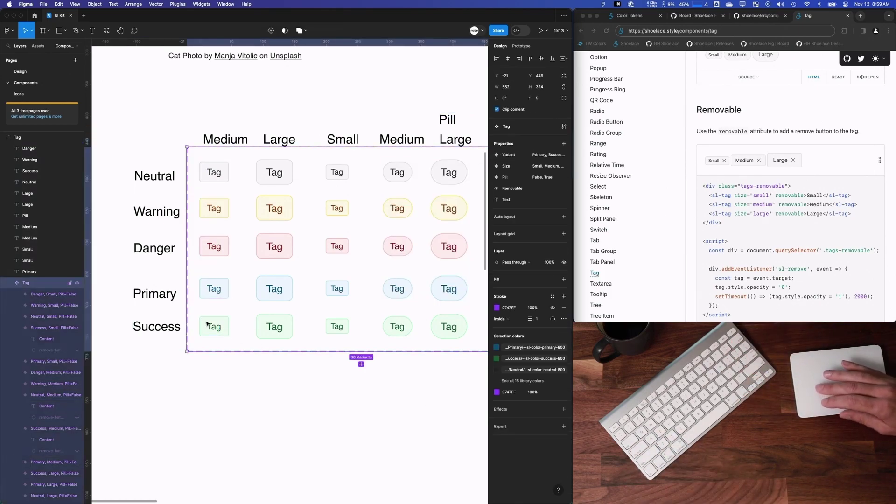
pyautogui.click(224, 335)
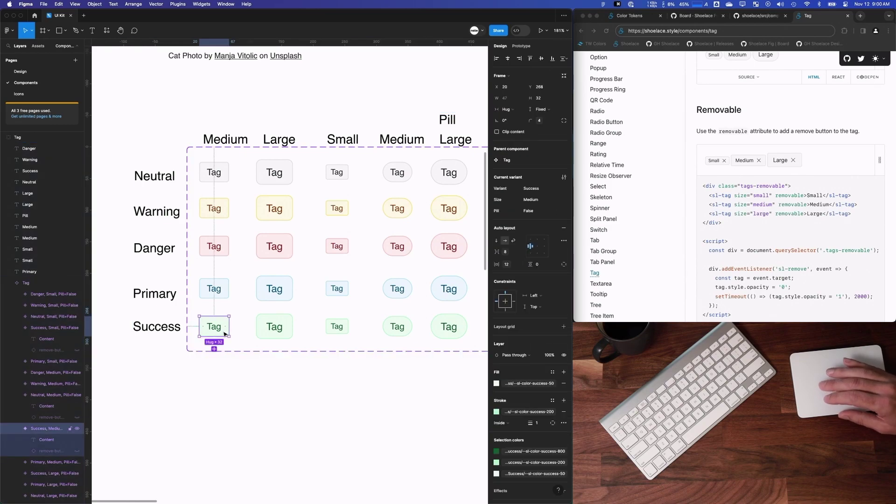
# Open the Tag component set's configuration and enter "Example snippet:" as the first line of its description
pyautogui.click(190, 147)
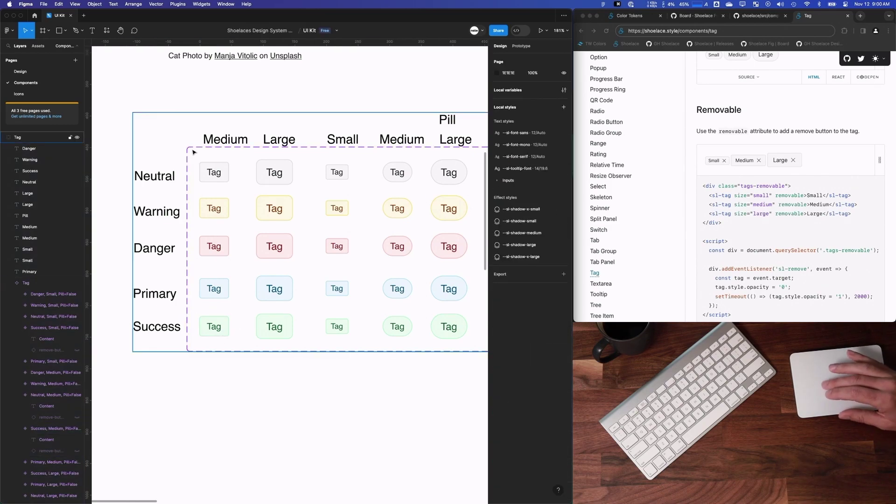
pyautogui.click(563, 126)
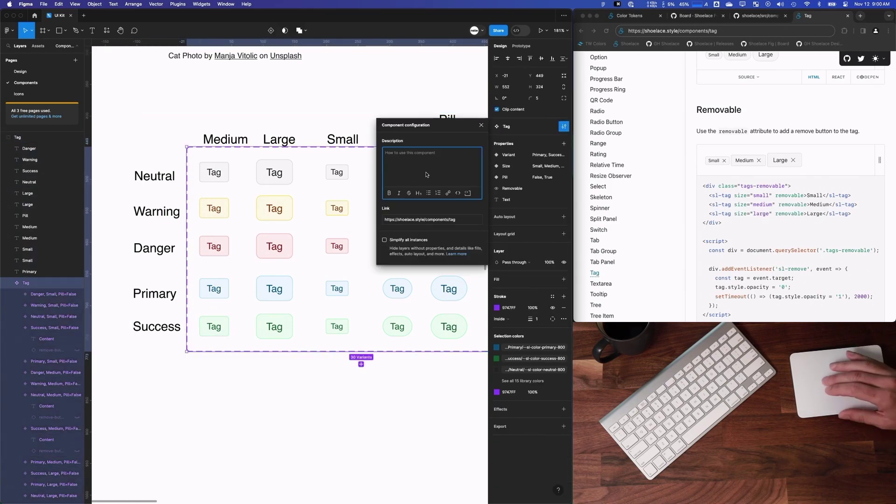
pyautogui.scroll(-1, 738, 205)
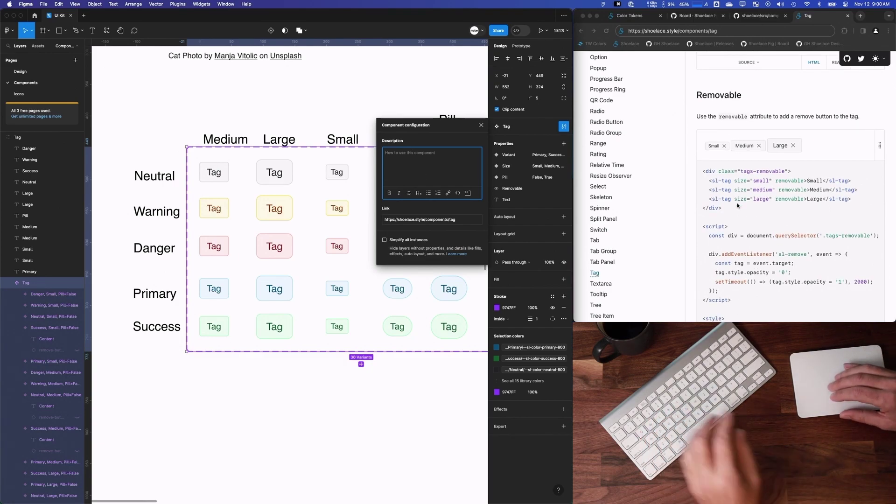
pyautogui.scroll(-1, 738, 205)
pyautogui.scroll(-5, 738, 205)
pyautogui.scroll(6, 738, 205)
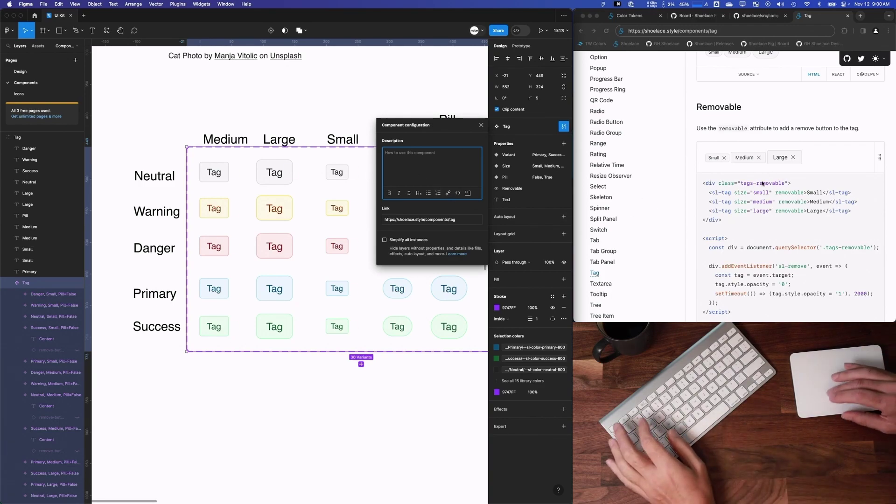
pyautogui.scroll(5, 762, 183)
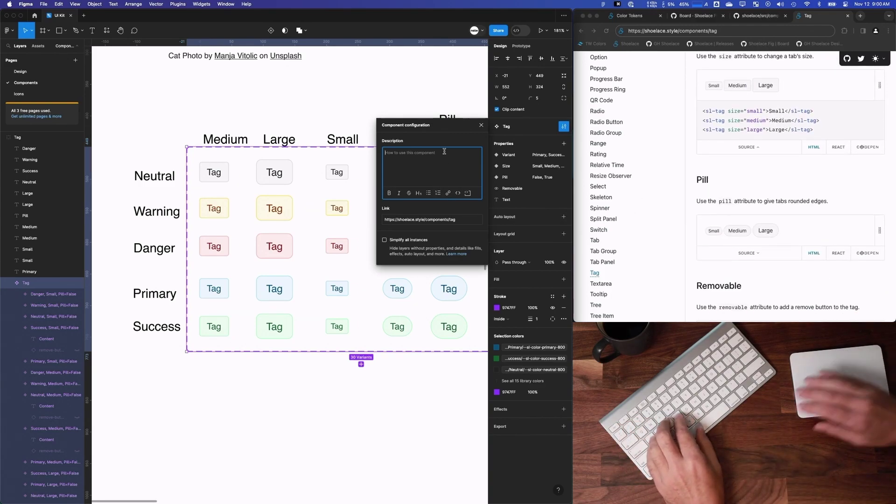
pyautogui.write('Example snippie')
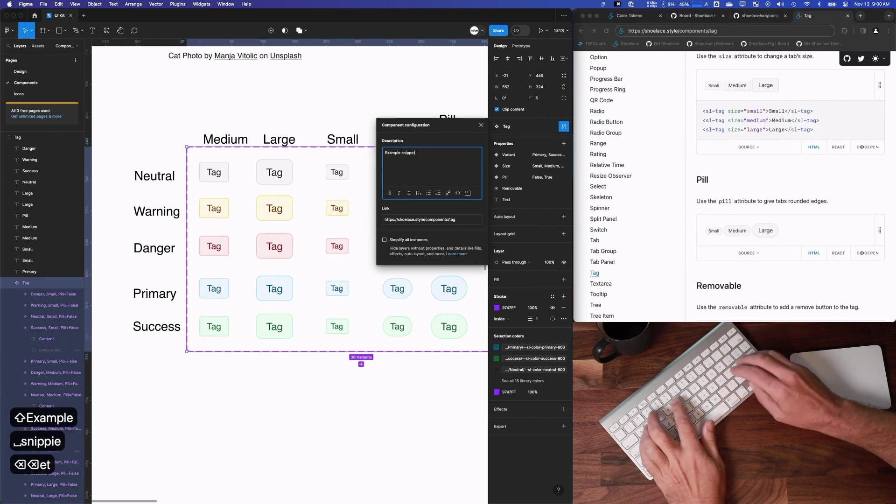
pyautogui.press('BackSpace')
pyautogui.press('BackSpace')
pyautogui.write('et:')
pyautogui.press('Return')
# Open the Removable example from the Shoelace tag documentation in CodePen
pyautogui.scroll(-6, 743, 132)
pyautogui.click(743, 135)
pyautogui.scroll(-10, 745, 140)
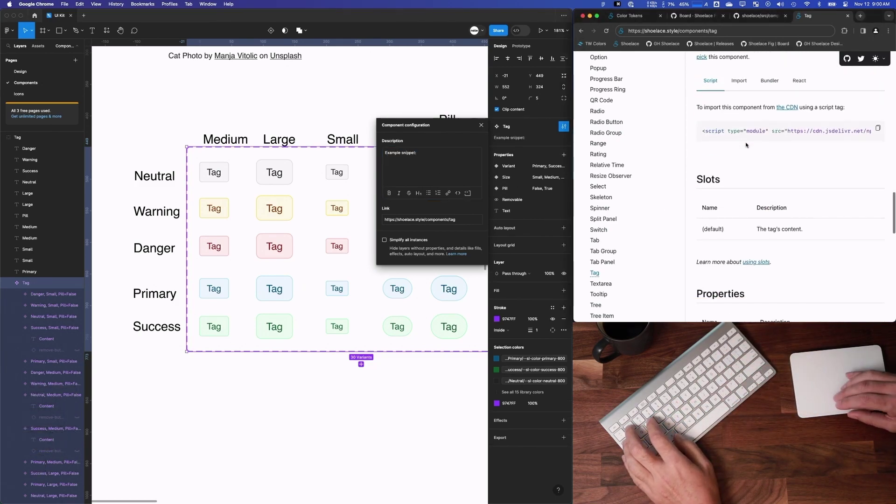
pyautogui.click(749, 17)
pyautogui.scroll(1, 748, 140)
pyautogui.click(809, 17)
pyautogui.scroll(6, 760, 151)
pyautogui.scroll(3, 761, 152)
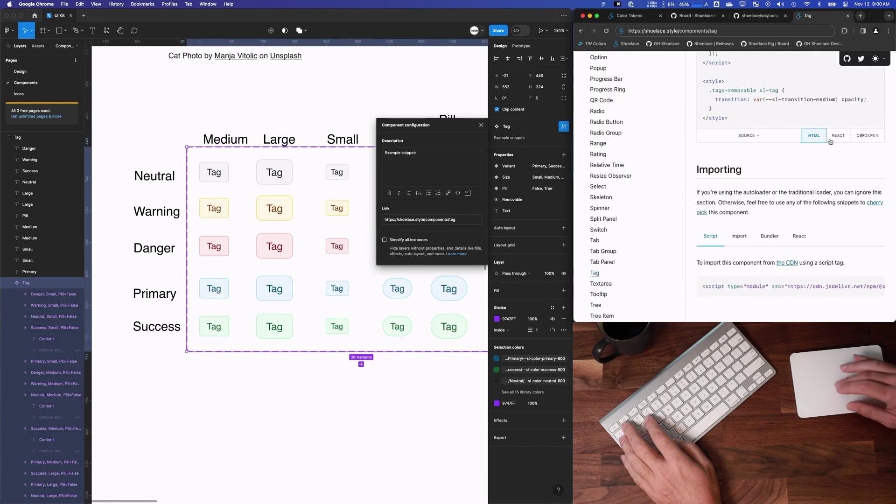
pyautogui.click(868, 136)
# Add the attribute variant="warning" to the small sl-tag in the CodePen HTML
pyautogui.click(662, 123)
pyautogui.write('varie')
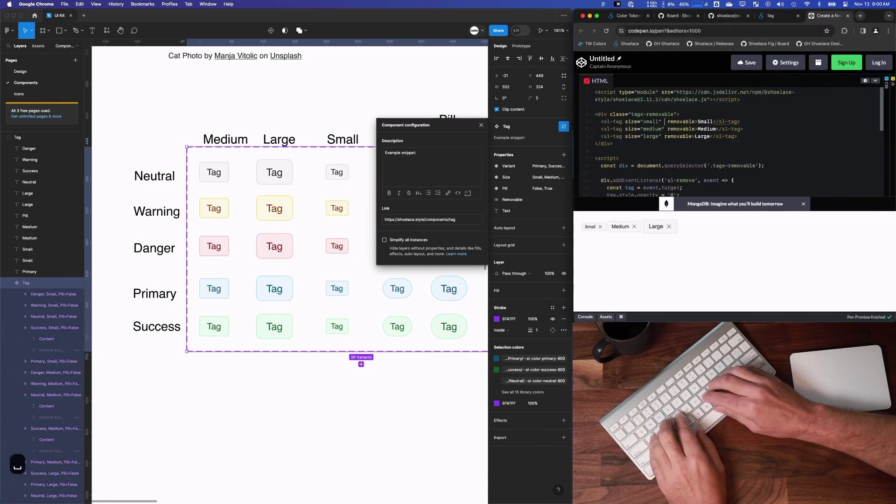
pyautogui.write('nt')
pyautogui.press('BackSpace')
pyautogui.press('BackSpace')
pyautogui.press('BackSpace')
pyautogui.write('en')
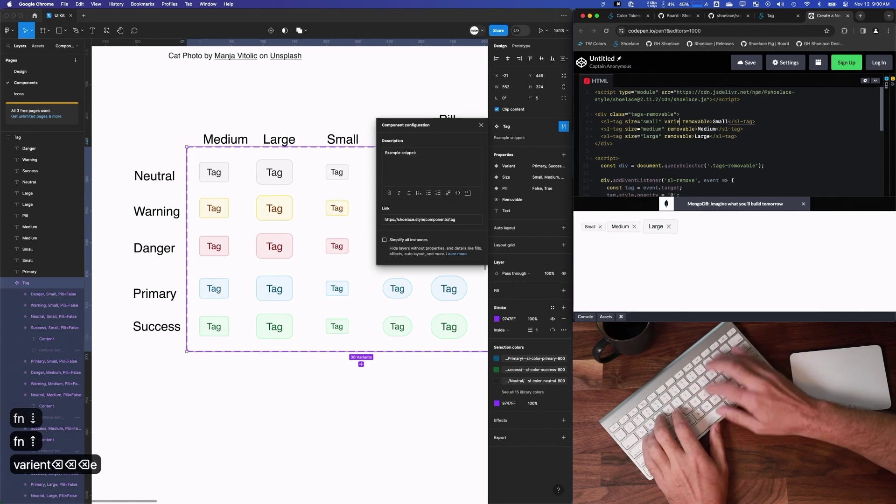
pyautogui.press('BackSpace')
pyautogui.press('BackSpace')
pyautogui.write('ane')
pyautogui.press('BackSpace')
pyautogui.write('t=wa')
pyautogui.press('BackSpace')
pyautogui.press('BackSpace')
pyautogui.write('"warning"')
pyautogui.press('Left')
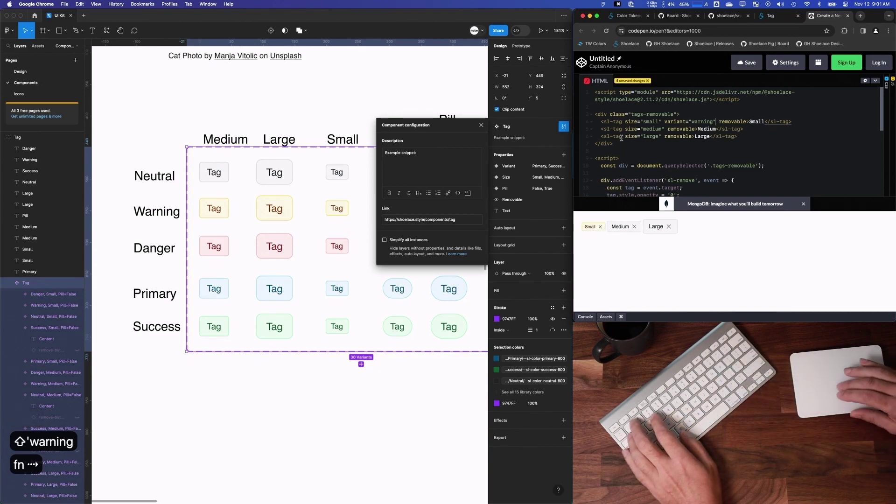
# Change the first sl-tag's variant to "danger", its size to "large" and its label text to Tag
pyautogui.press('BackSpace')
pyautogui.press('BackSpace')
pyautogui.press('BackSpace')
pyautogui.press('BackSpace')
pyautogui.press('BackSpace')
pyautogui.press('BackSpace')
pyautogui.press('BackSpace')
pyautogui.write('danger')
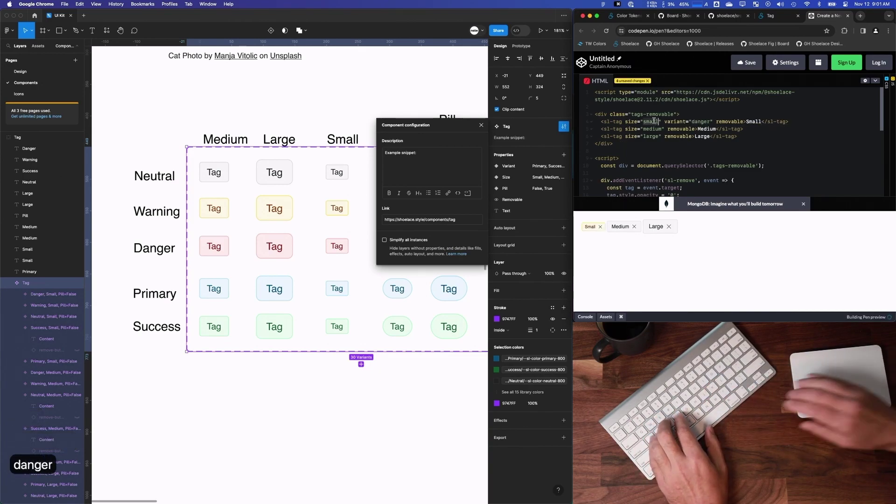
pyautogui.doubleClick(655, 122)
pyautogui.write('large')
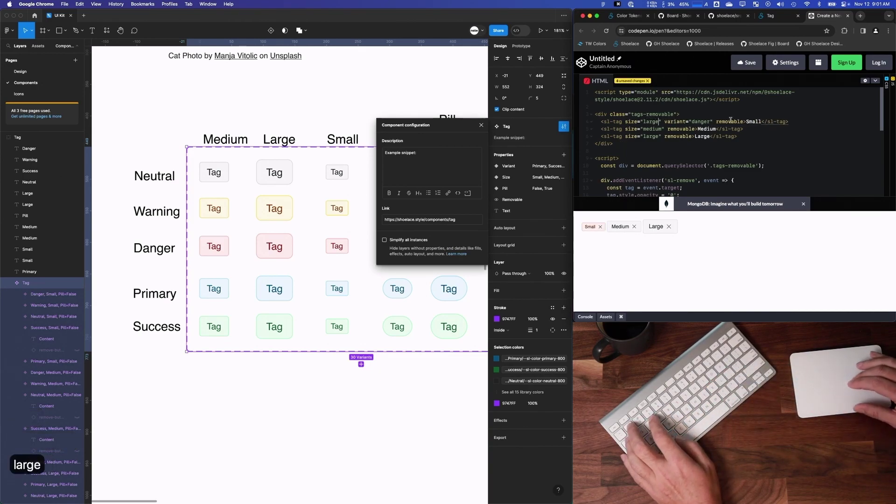
pyautogui.write('Tag')
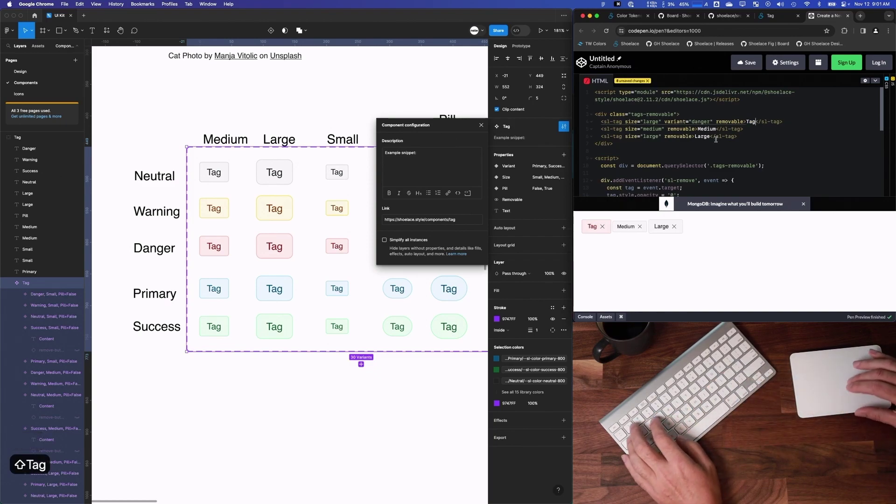
# Copy the edited large danger sl-tag line into the Tag set's description in Figma, below "Example snippet:"
pyautogui.moveTo(791, 122); pyautogui.dragTo(660, 122)
pyautogui.press('super+c')
pyautogui.click(411, 161)
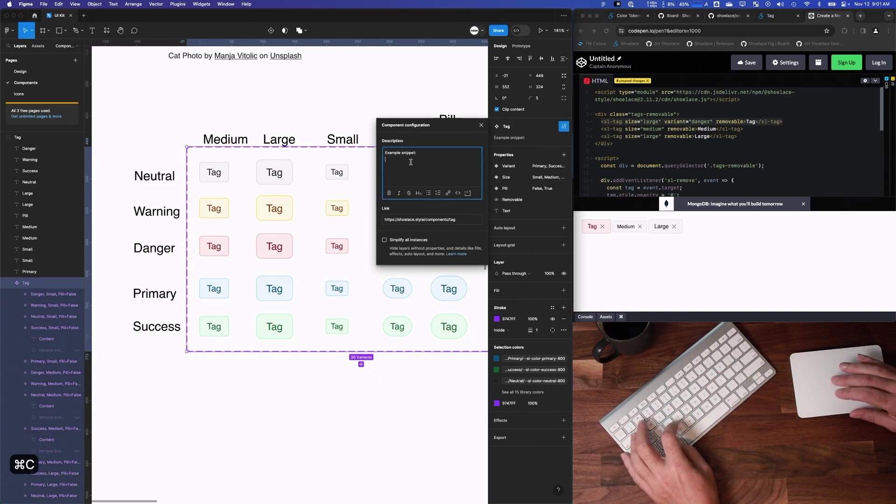
pyautogui.press('super+v')
# Break the pasted snippet into separate lines for <sl-tag, size, variant, removable>, Tag and </sl-tag>
pyautogui.click(400, 161)
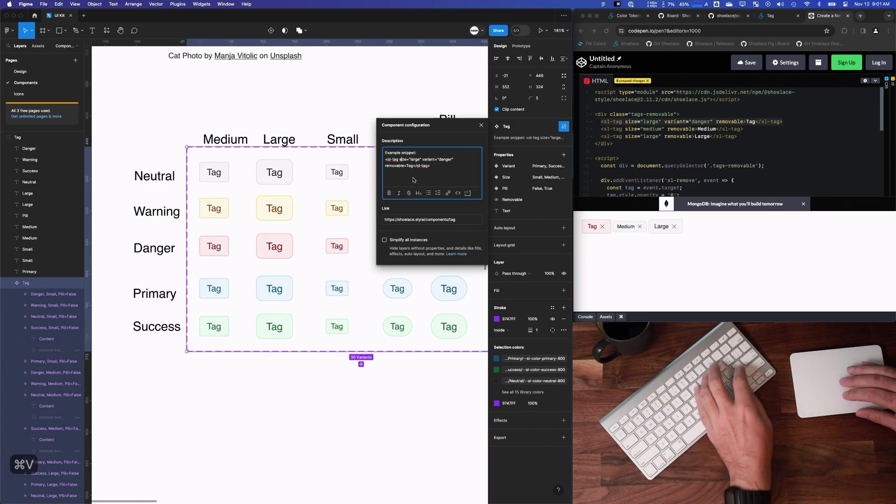
pyautogui.press('Return')
pyautogui.click(409, 168)
pyautogui.press('Return')
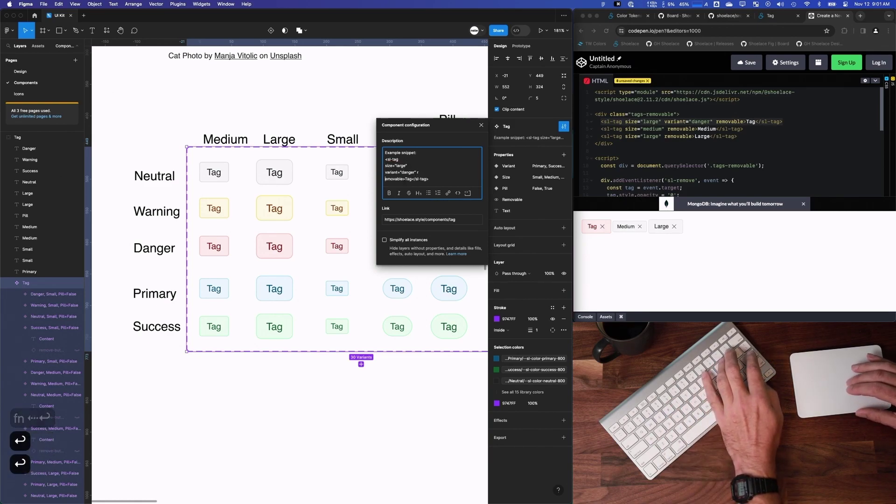
pyautogui.press('Delete')
pyautogui.click(418, 173)
pyautogui.press('Return')
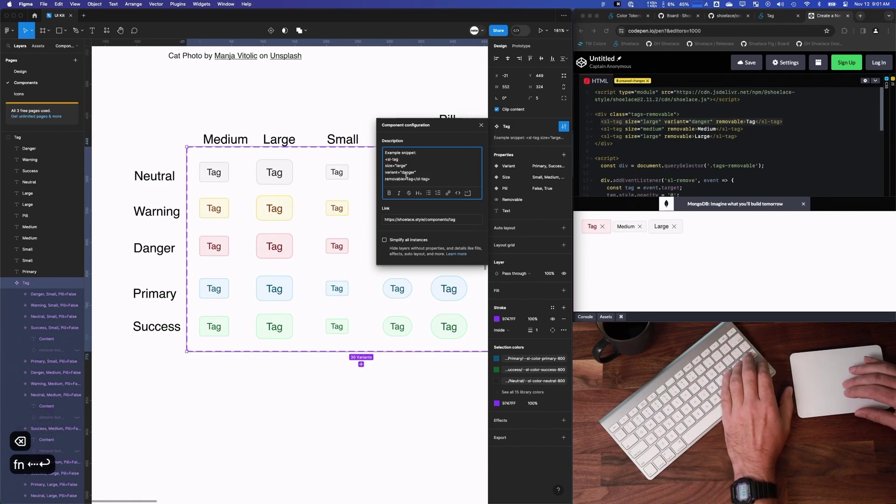
pyautogui.click(407, 178)
pyautogui.press('Return')
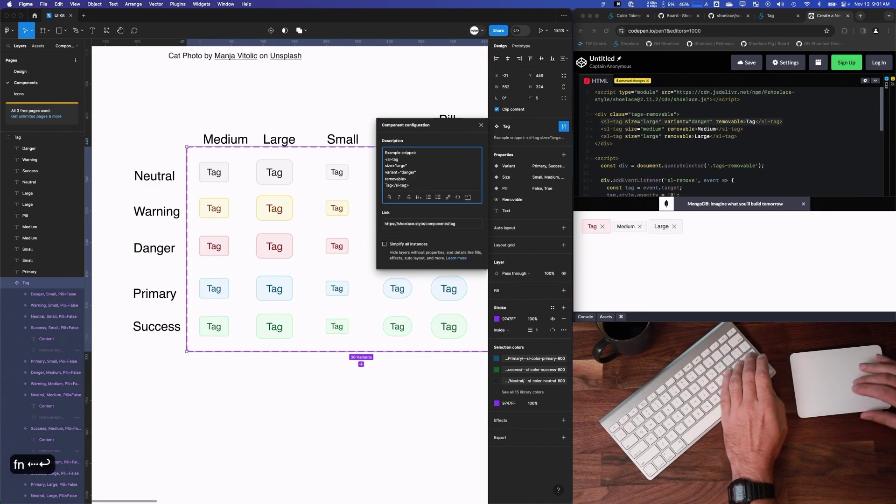
pyautogui.click(392, 185)
pyautogui.press('Return')
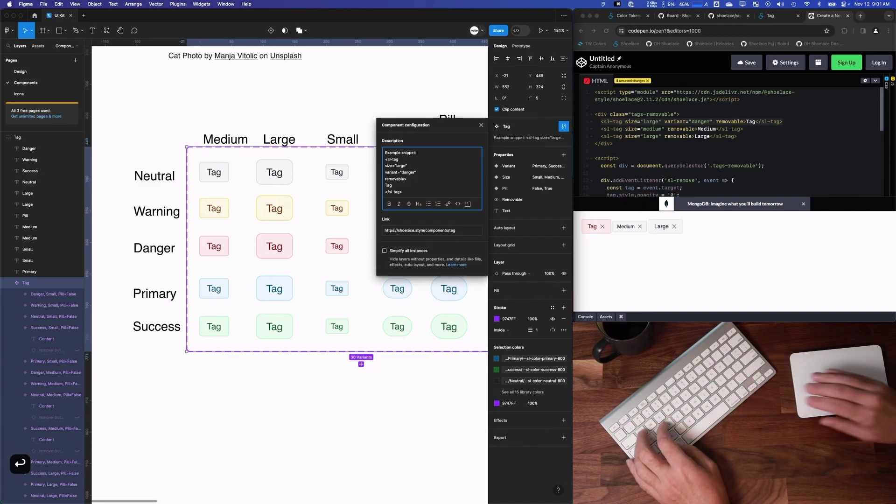
# Format the sl-tag snippet as code and indent its size, variant, removable and Tag lines
pyautogui.press('Tab')
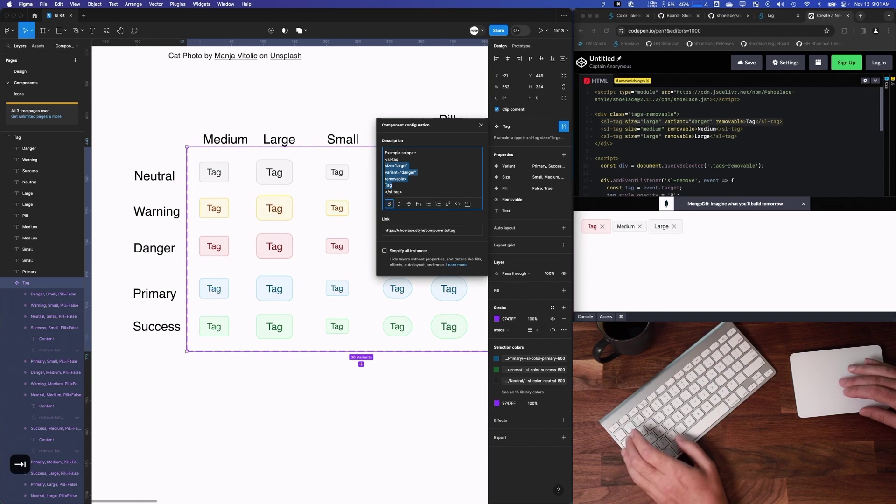
pyautogui.click(458, 204)
pyautogui.click(387, 166)
pyautogui.press('Tab')
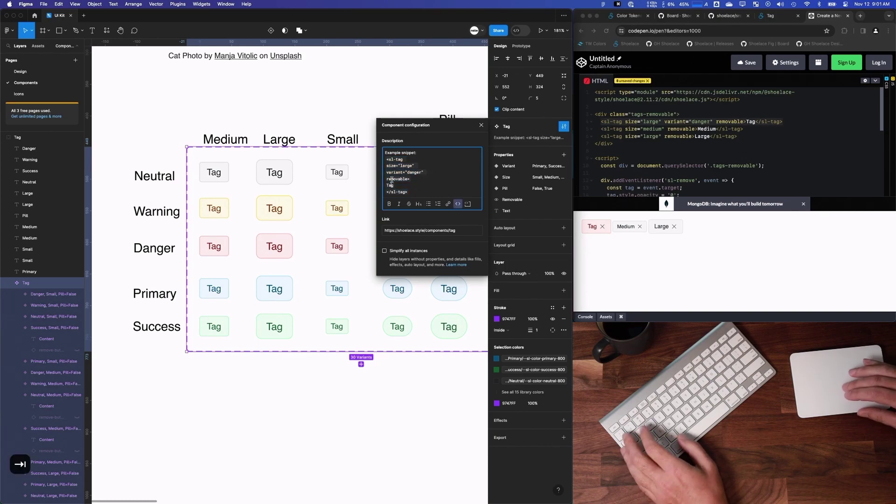
pyautogui.click(386, 172)
pyautogui.click(386, 178)
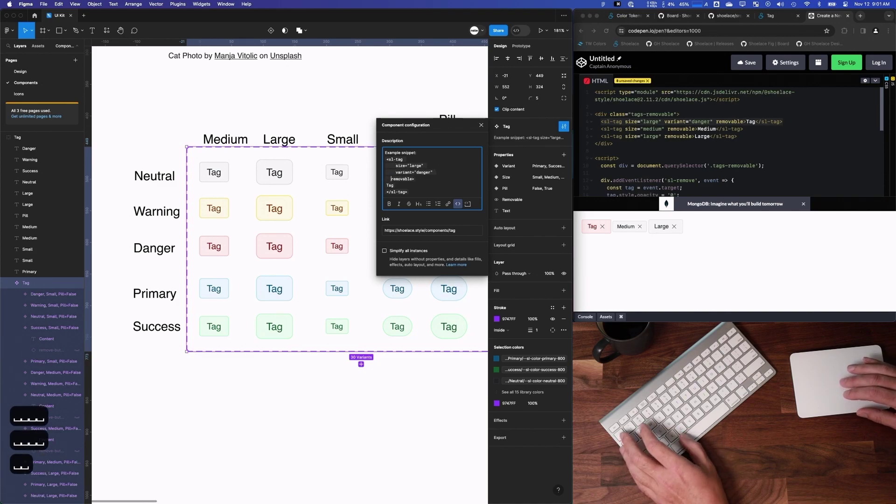
pyautogui.click(386, 186)
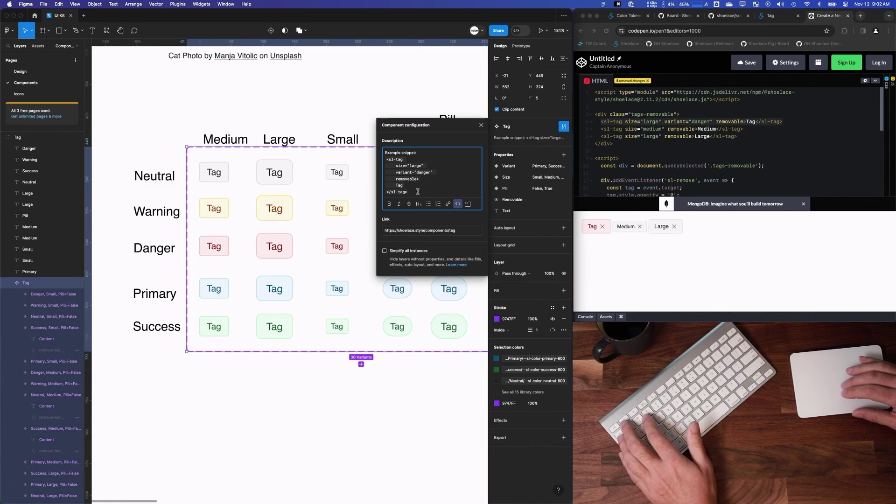
# Close the configuration, place a Tag instance on the Design page and check its component documentation
pyautogui.click(481, 125)
pyautogui.click(121, 137)
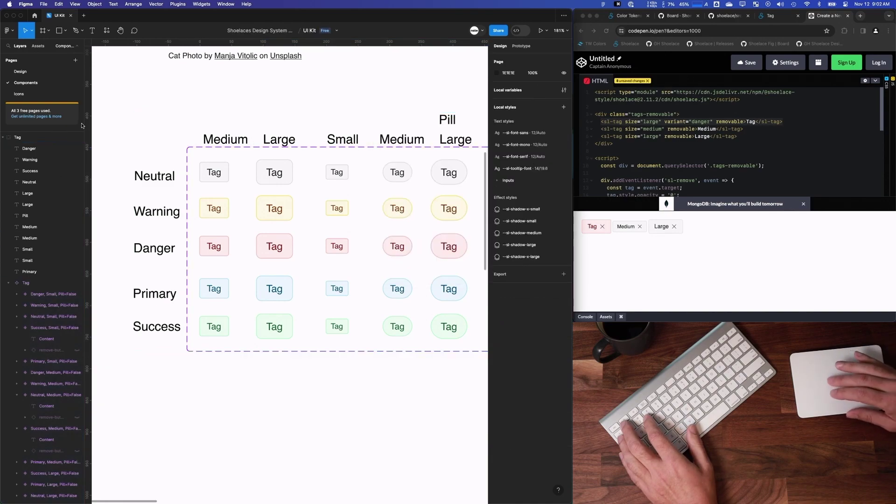
pyautogui.click(28, 75)
pyautogui.click(38, 46)
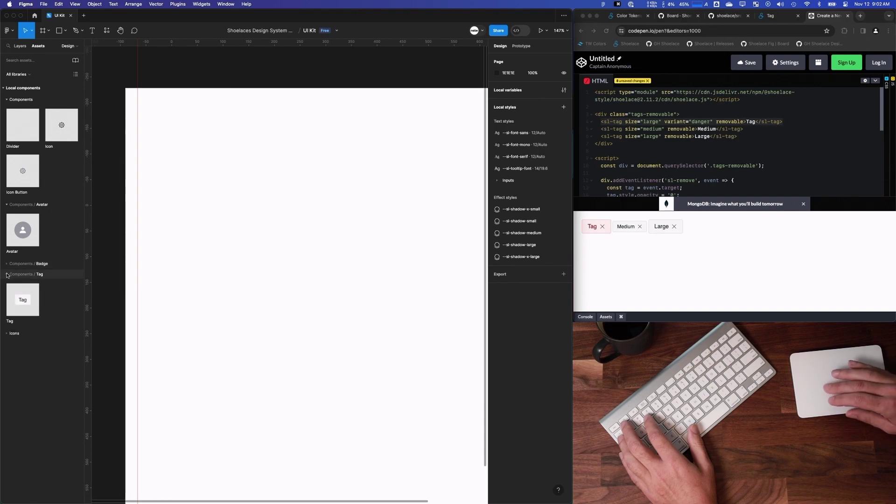
pyautogui.moveTo(252, 235); pyautogui.dragTo(253, 236)
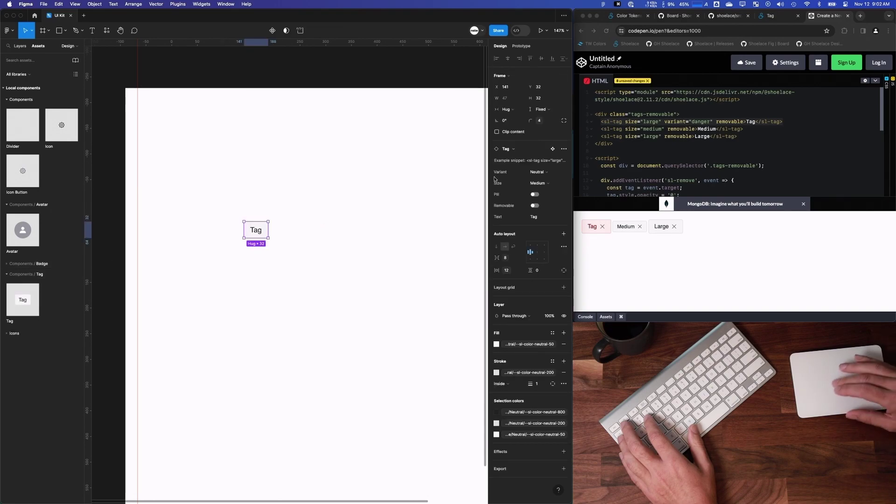
pyautogui.click(559, 161)
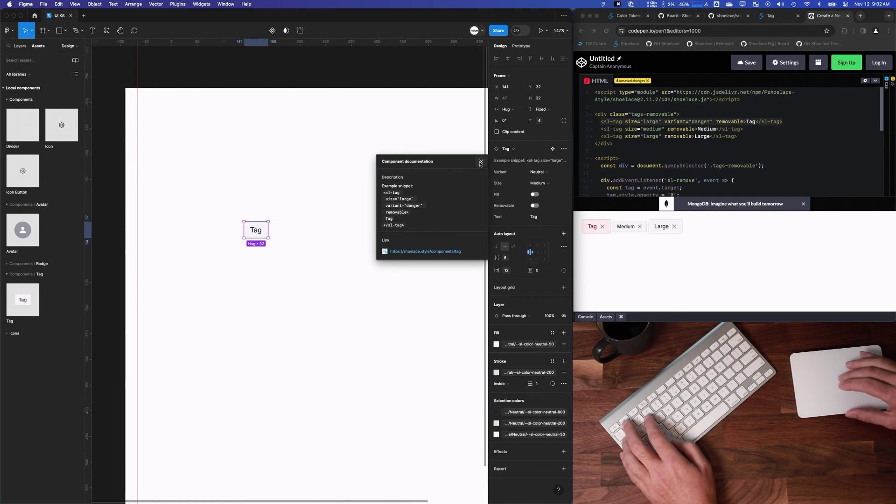
pyautogui.click(481, 162)
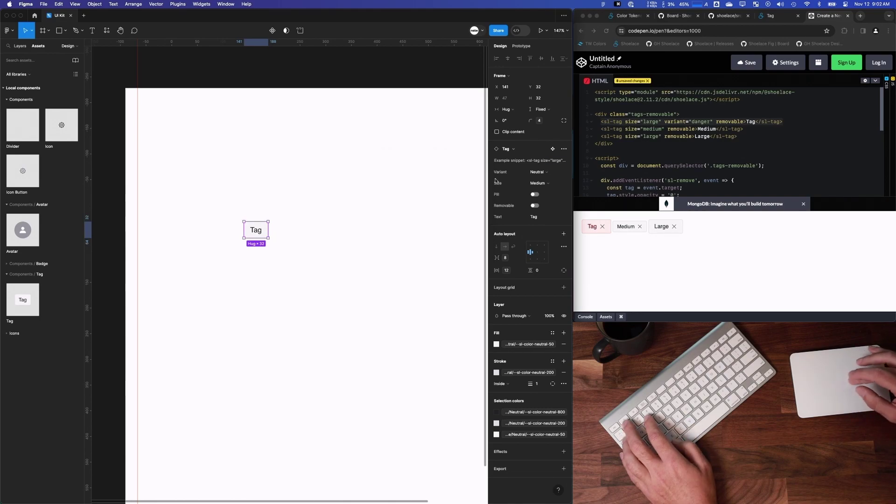
# Return to the Components page's layers and reopen the Tag component set's description for editing
pyautogui.click(20, 47)
pyautogui.click(3, 137)
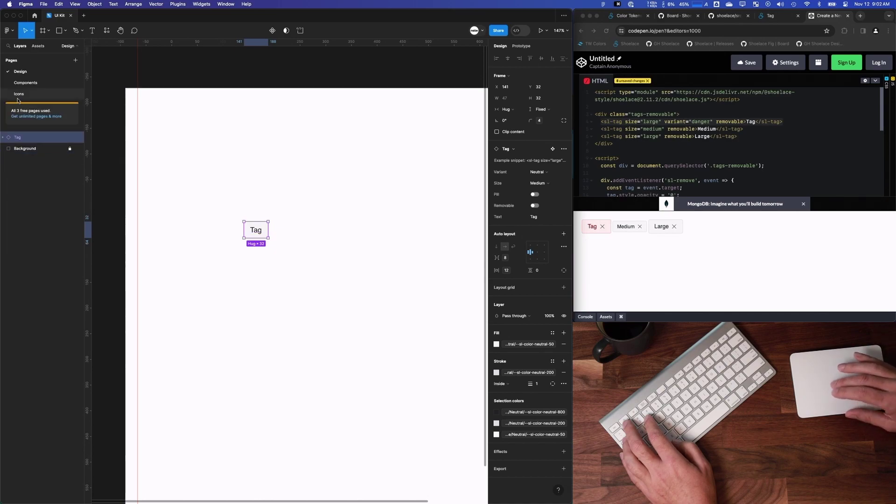
pyautogui.click(25, 82)
pyautogui.click(3, 137)
pyautogui.click(3, 137)
pyautogui.click(4, 138)
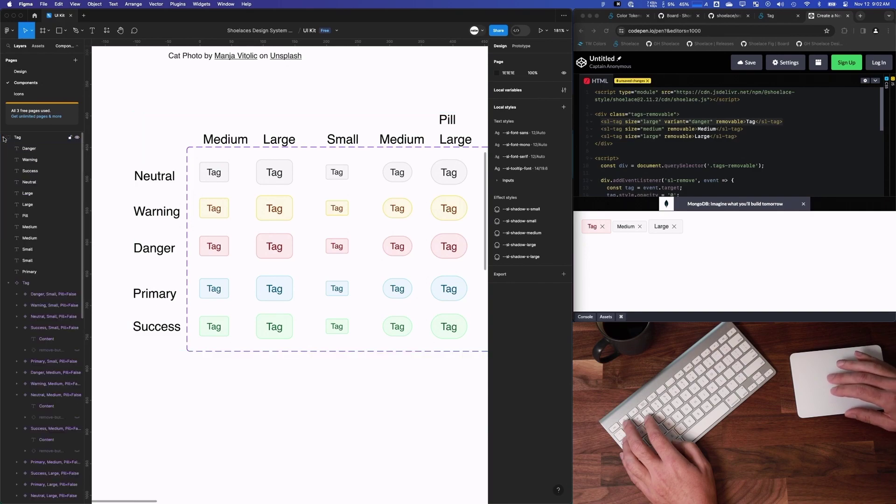
pyautogui.click(265, 208)
pyautogui.click(564, 127)
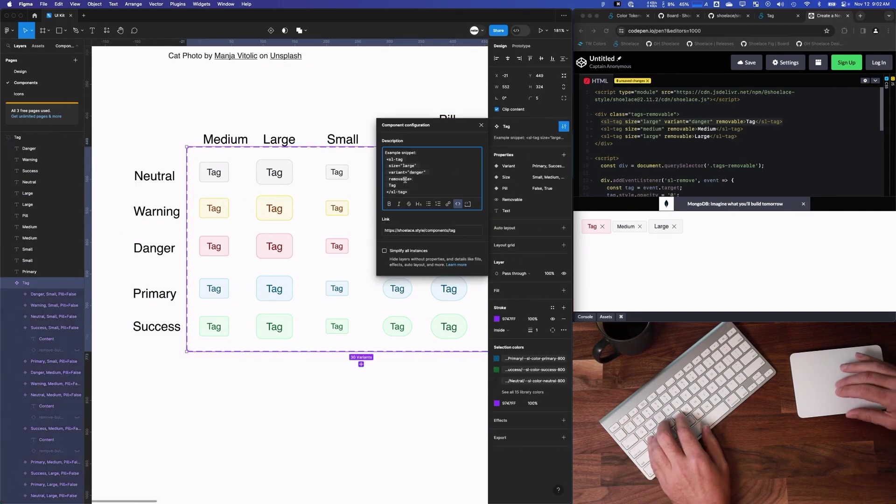
# Move the variant="danger" line above the size="large" line in the description's snippet
pyautogui.moveTo(429, 172); pyautogui.dragTo(389, 171)
pyautogui.press('super+x')
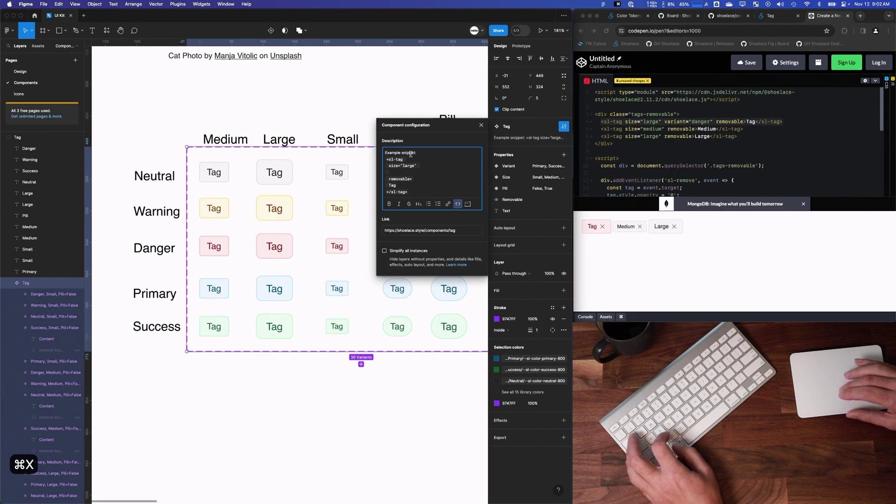
pyautogui.click(390, 166)
pyautogui.press('Left')
pyautogui.press('Return')
pyautogui.press('Up')
pyautogui.press('super+v')
pyautogui.press('Down')
pyautogui.press('Down')
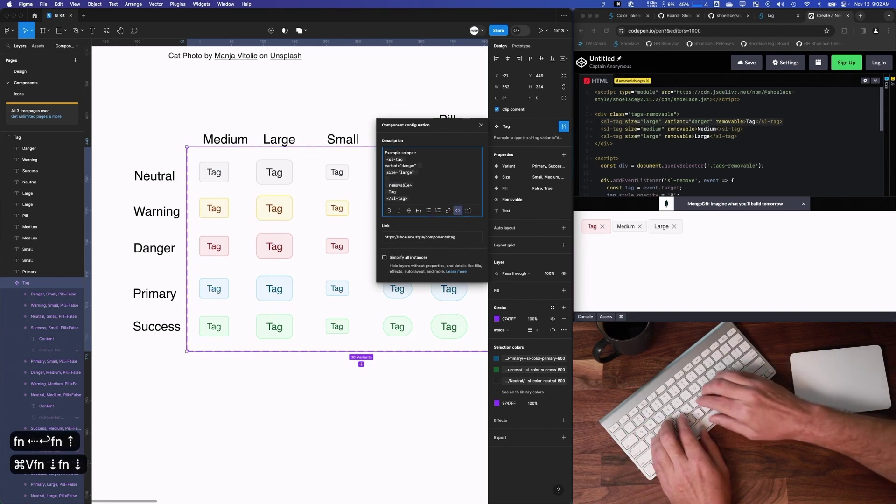
# Add the pill attribute to the description's snippet, above removable, and to the first sl-tag in CodePen
pyautogui.write('pill')
pyautogui.click(743, 121)
pyautogui.write('pill')
pyautogui.click(390, 193)
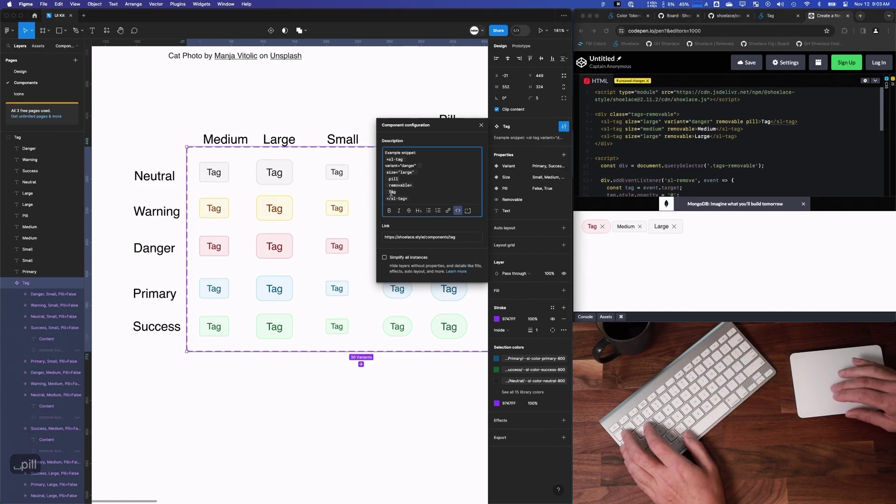
# Replace the snippet in the Tag description with CodePen's large danger removable pill sl-tag line and close the configuration
pyautogui.click(780, 163)
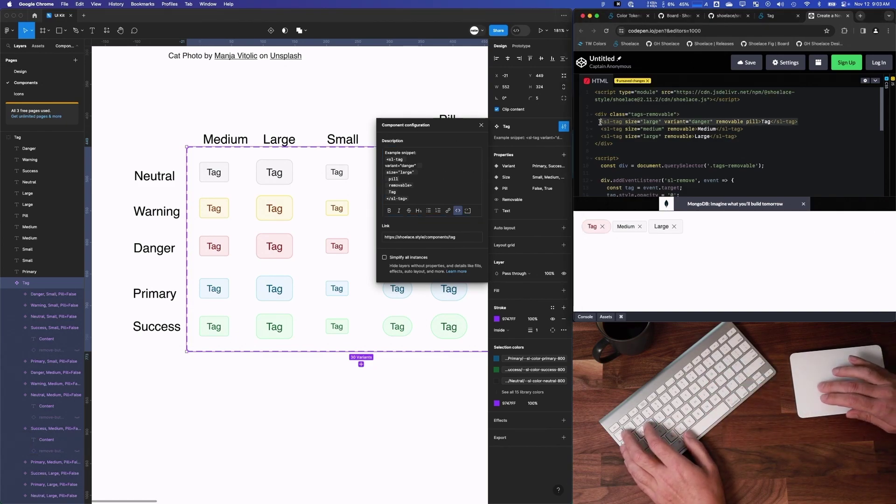
pyautogui.press('super+c')
pyautogui.click(414, 200)
pyautogui.moveTo(380, 167); pyautogui.dragTo(386, 159)
pyautogui.press('super+v')
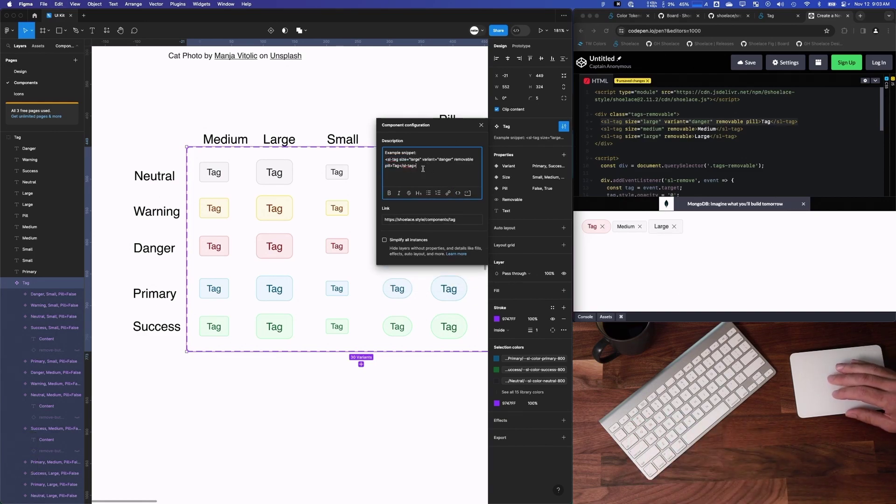
pyautogui.click(480, 126)
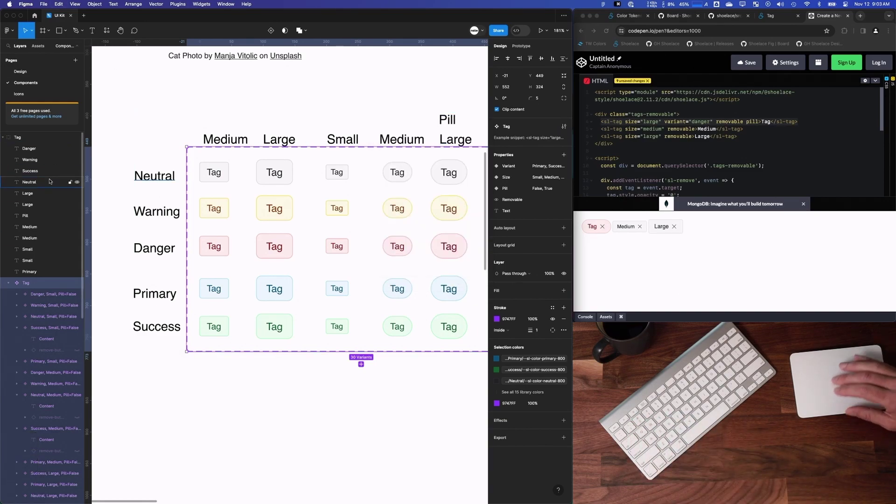
# Move the Tag component set out of its Tag group and rename the group Tag Info
pyautogui.click(8, 284)
pyautogui.moveTo(19, 131); pyautogui.dragTo(18, 132)
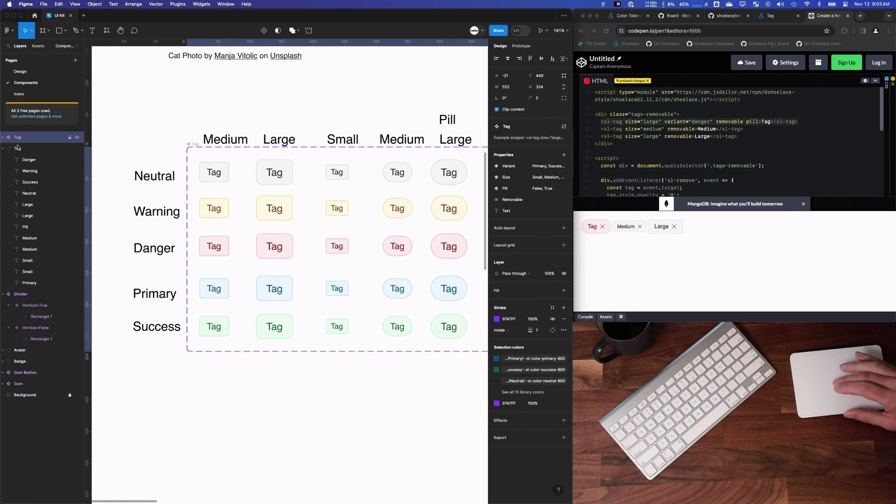
pyautogui.doubleClick(18, 148)
pyautogui.press('Right')
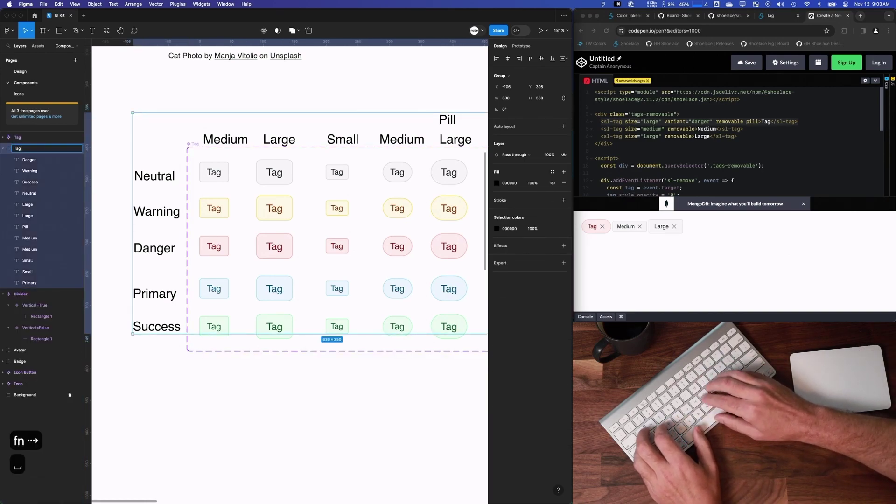
pyautogui.write('Info')
pyautogui.click(3, 149)
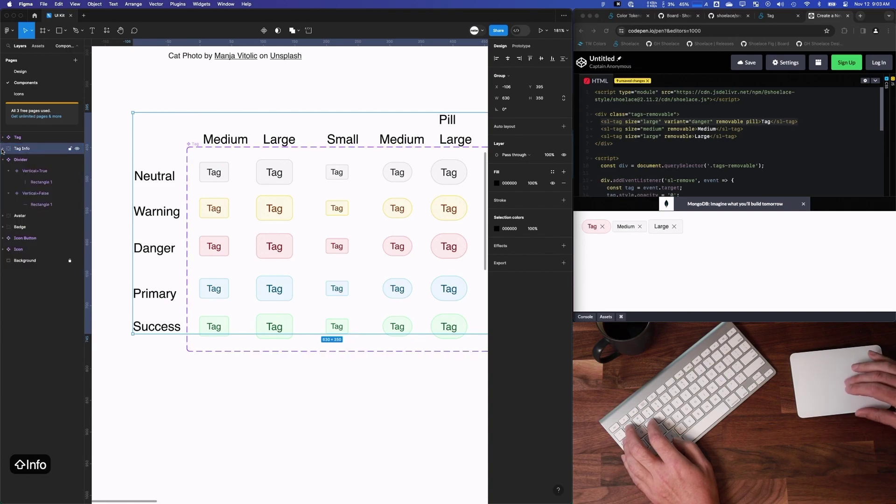
# Place a second Tag instance on the Design page above the existing one and check its component documentation
pyautogui.click(20, 71)
pyautogui.click(38, 46)
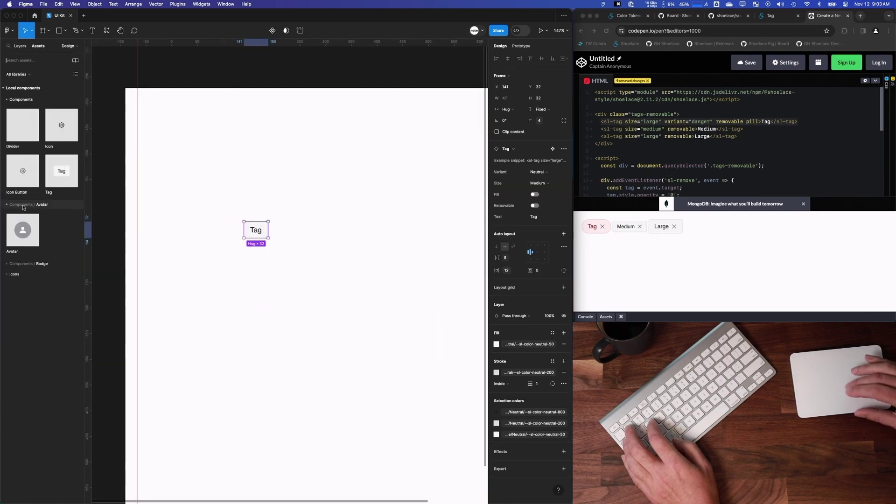
pyautogui.moveTo(57, 174); pyautogui.dragTo(242, 197)
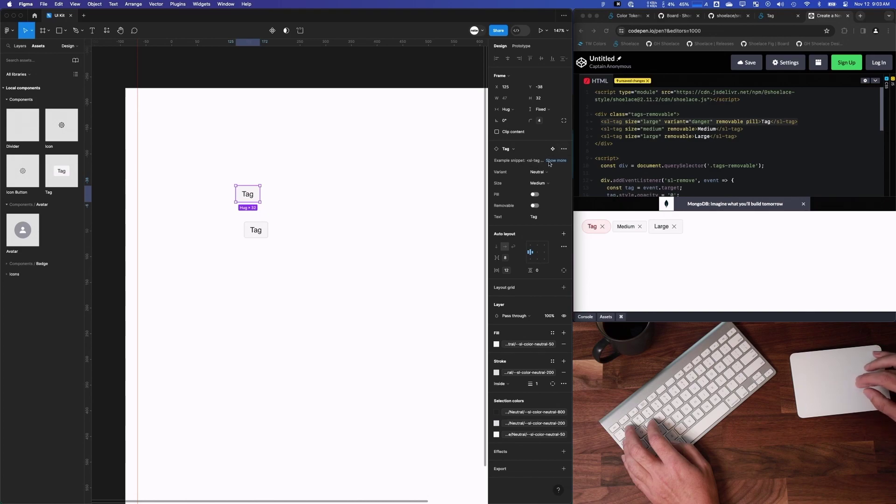
pyautogui.click(550, 161)
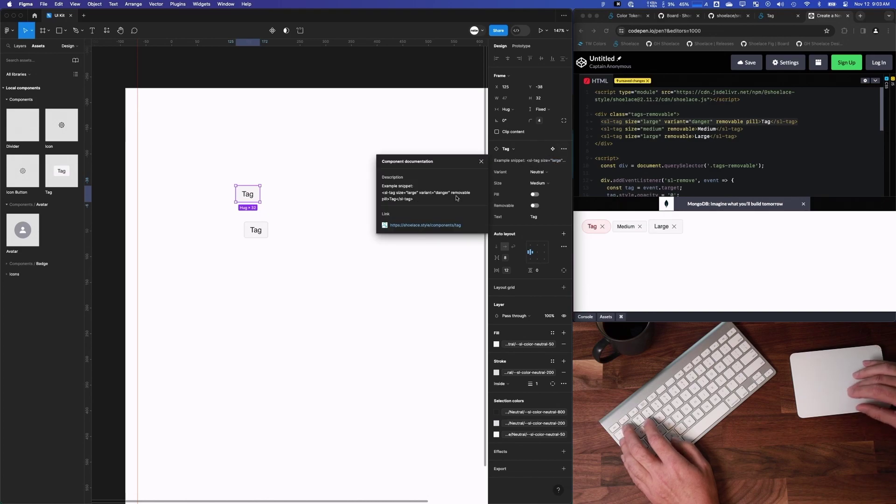
pyautogui.click(481, 162)
# Inspect the new Tag instance's example snippet and properties in Dev Mode, and return to design editing
pyautogui.click(342, 213)
pyautogui.click(251, 186)
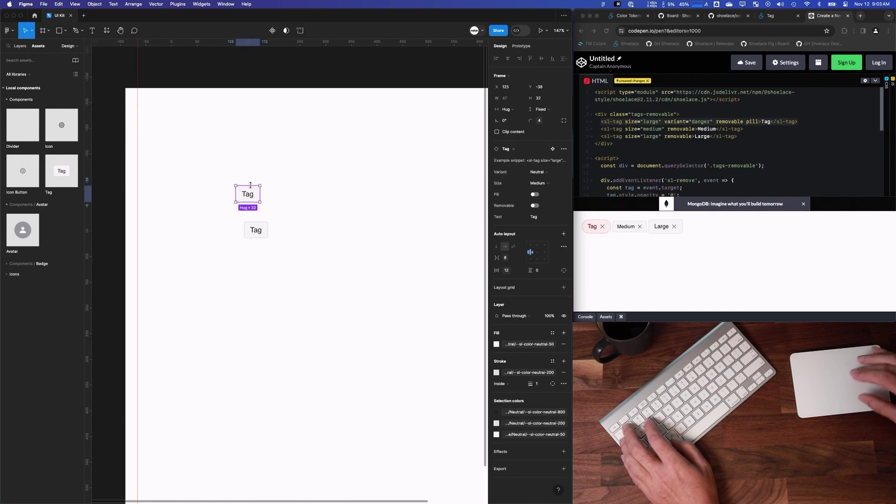
pyautogui.click(519, 31)
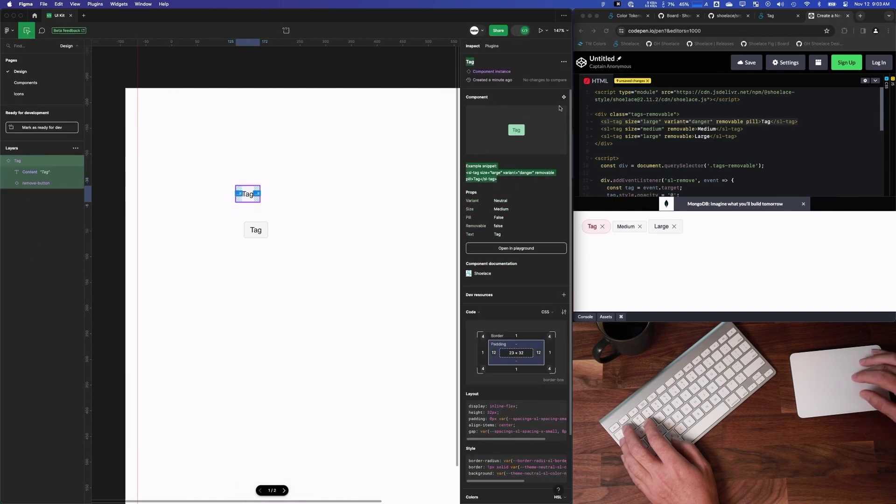
pyautogui.press('Escape')
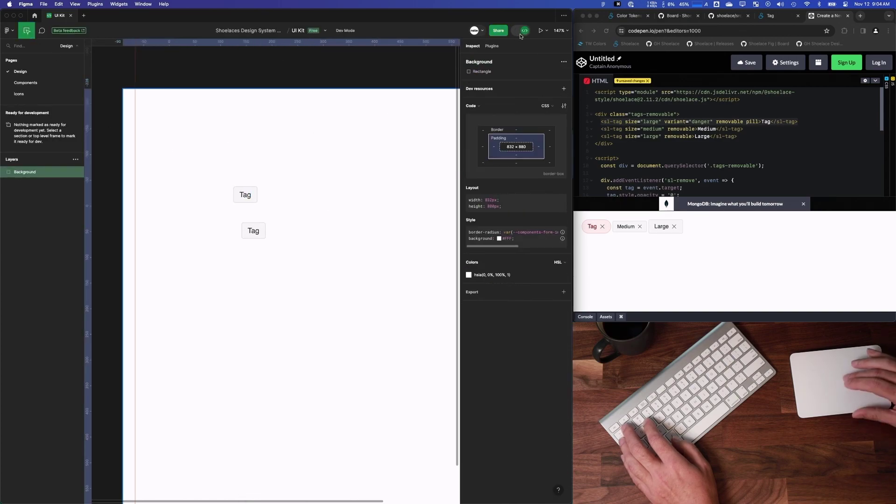
pyautogui.click(522, 31)
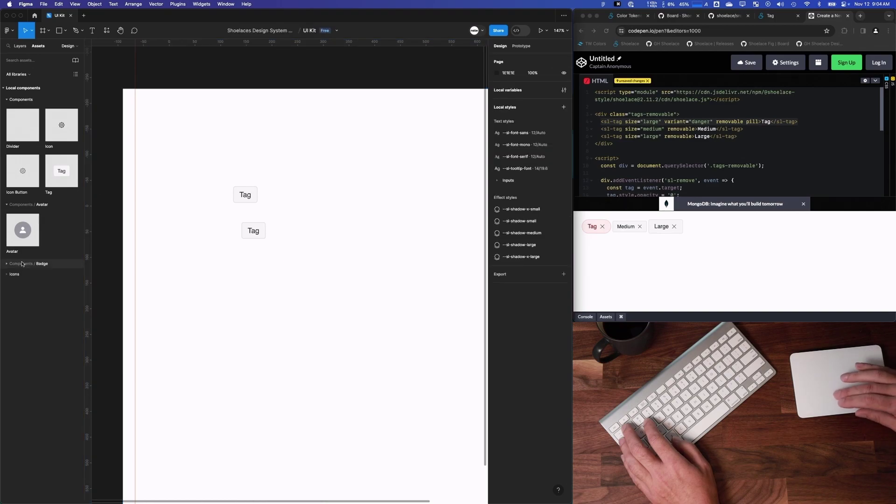
# On the Components page, move the Badge component set out of its group and rename the group Badge Info
pyautogui.click(20, 45)
pyautogui.click(26, 82)
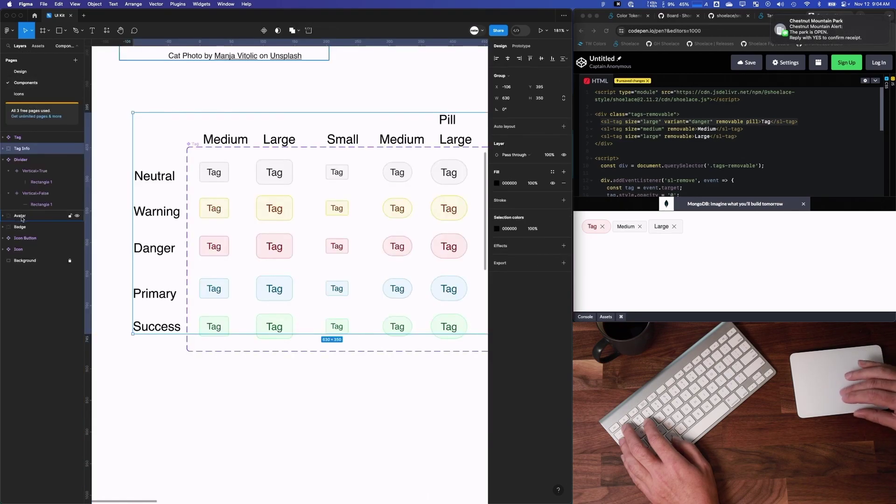
pyautogui.moveTo(18, 239); pyautogui.dragTo(17, 223)
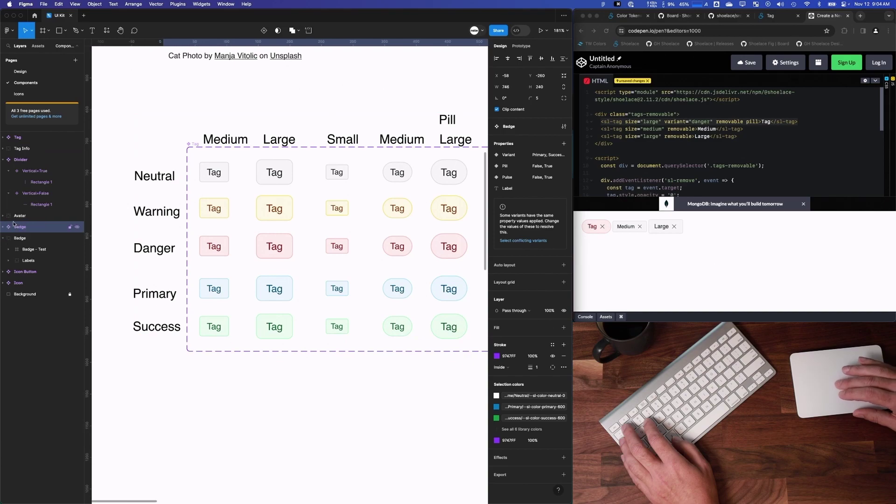
pyautogui.doubleClick(19, 238)
pyautogui.press('Right')
pyautogui.write('Inco')
pyautogui.press('BackSpace')
pyautogui.press('BackSpace')
pyautogui.write('fo')
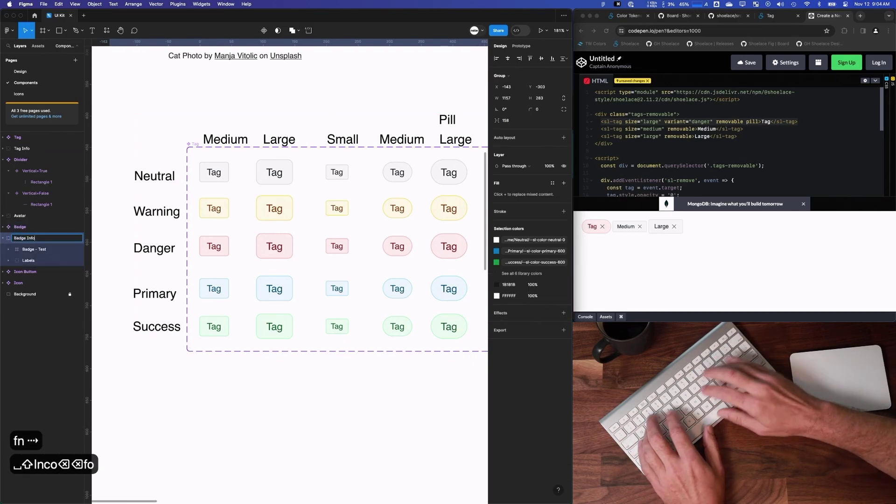
pyautogui.press('Return')
# Move the Avatar component set out of its group and rename the group Avatar Info
pyautogui.click(3, 216)
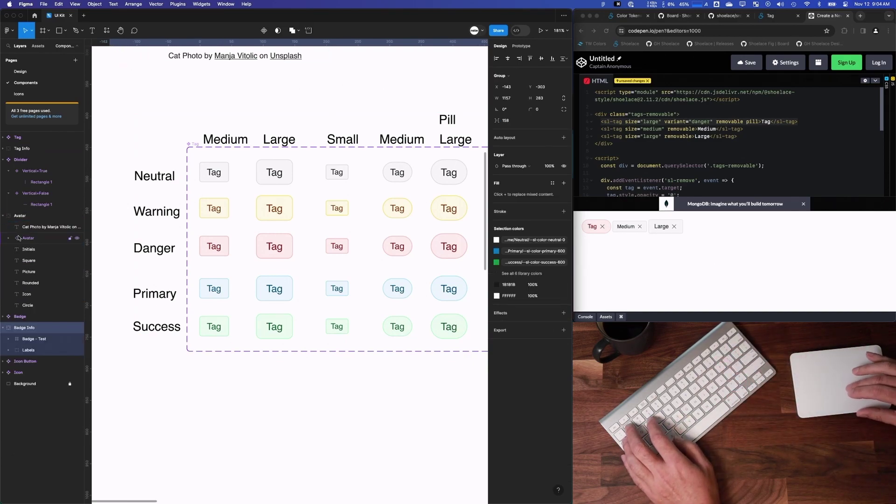
pyautogui.click(19, 216)
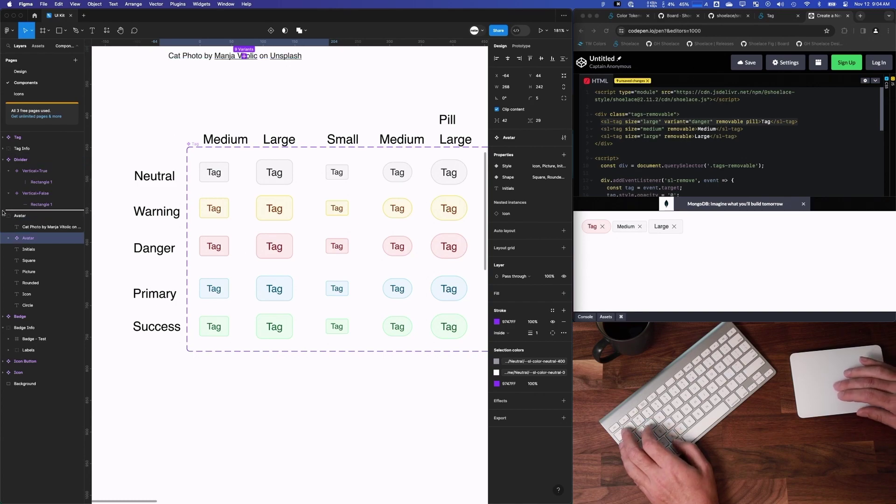
pyautogui.moveTo(2, 213); pyautogui.dragTo(3, 213)
pyautogui.doubleClick(19, 227)
pyautogui.press('End')
pyautogui.write('Info')
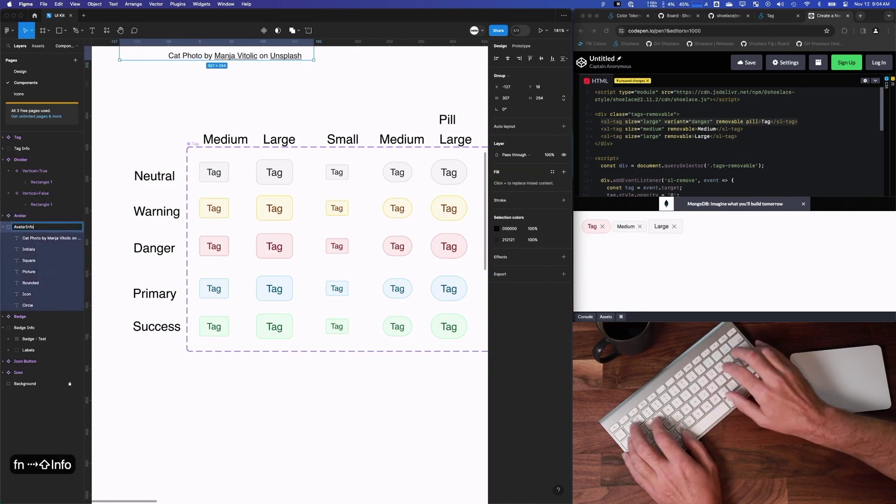
pyautogui.press('BackSpace')
pyautogui.press('BackSpace')
pyautogui.press('BackSpace')
pyautogui.press('BackSpace')
pyautogui.write('Info')
pyautogui.press('Return')
pyautogui.click(2, 228)
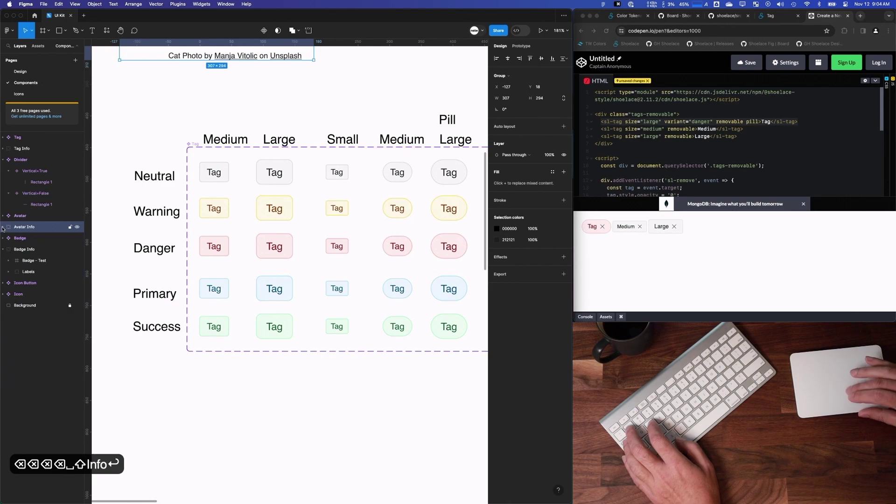
# Reorder the layers so Tag and Tag Info sit just above Background and Divider sits below Badge Info
pyautogui.click(3, 159)
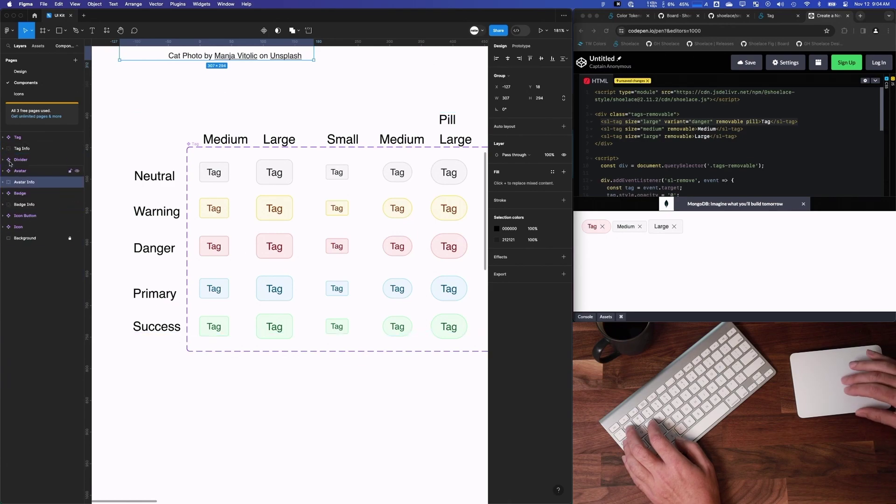
pyautogui.click(9, 137)
pyautogui.keyDown('shift'); pyautogui.click(10, 148); pyautogui.keyUp('shift')
pyautogui.moveTo(10, 149); pyautogui.dragTo(13, 234)
pyautogui.click(11, 138)
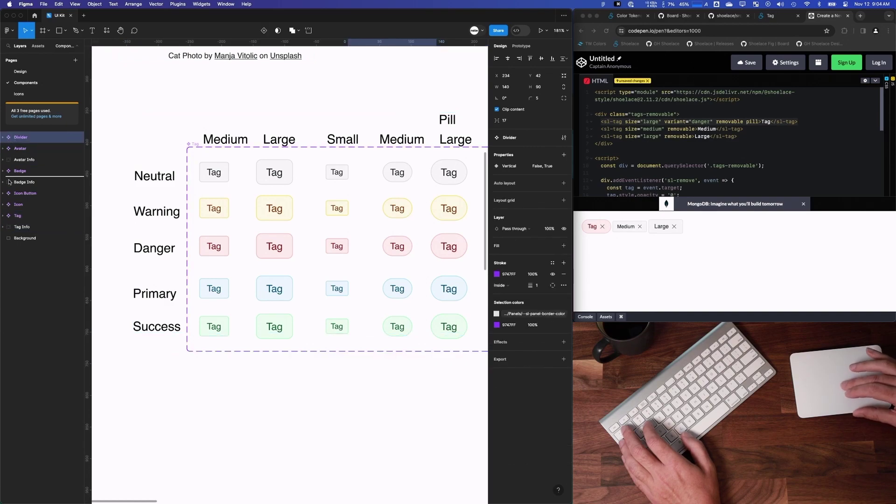
pyautogui.moveTo(9, 190); pyautogui.dragTo(9, 189)
# Review the local component assets, the Tag variant grid and the examples on the Shoelace Tag documentation page
pyautogui.click(38, 46)
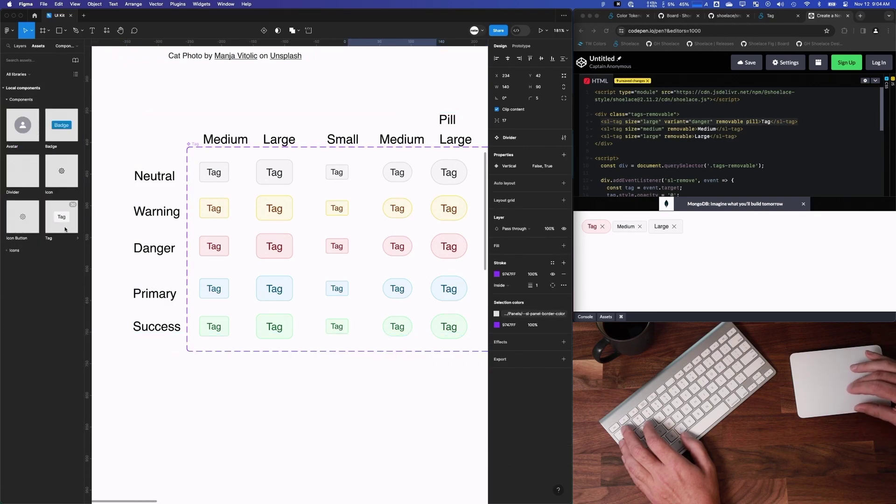
pyautogui.press('Escape')
pyautogui.scroll(-5, 190, 145)
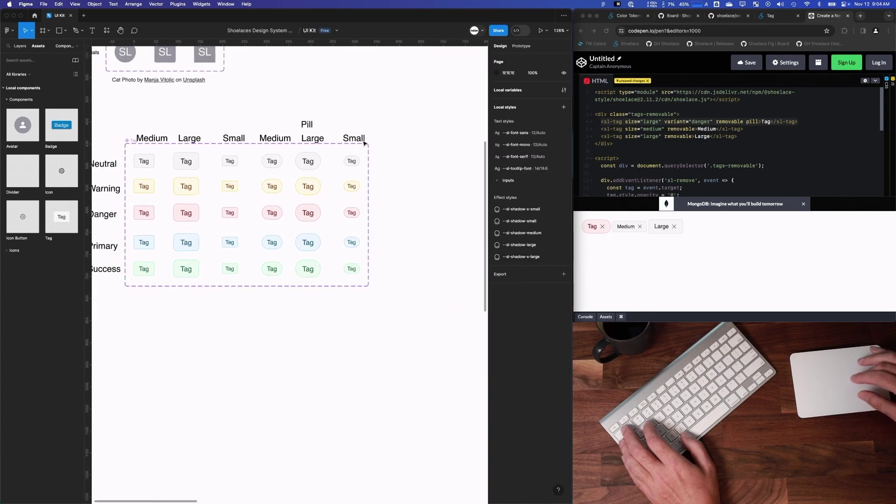
pyautogui.scroll(2, 347, 169)
pyautogui.click(774, 15)
pyautogui.scroll(-3, 723, 164)
pyautogui.scroll(-5, 724, 164)
pyautogui.scroll(10, 724, 167)
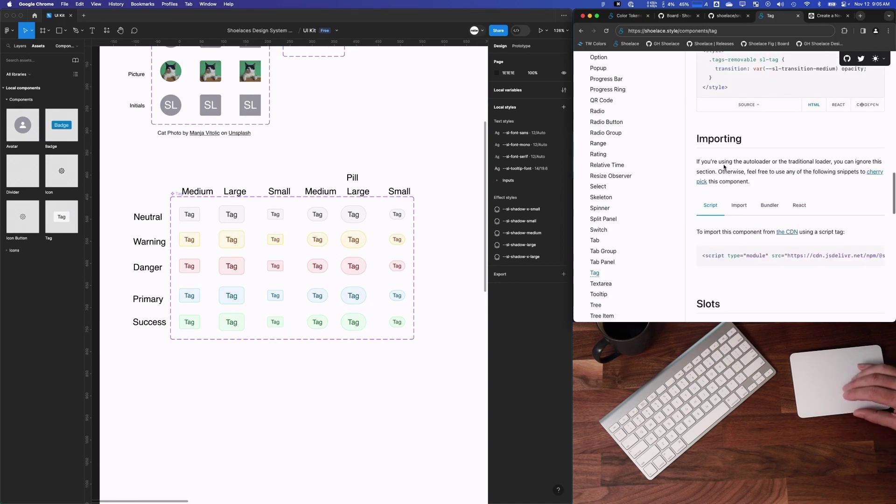
pyautogui.scroll(4, 725, 167)
# Place a third Tag instance on the Design page, below the two existing tags
pyautogui.click(350, 152)
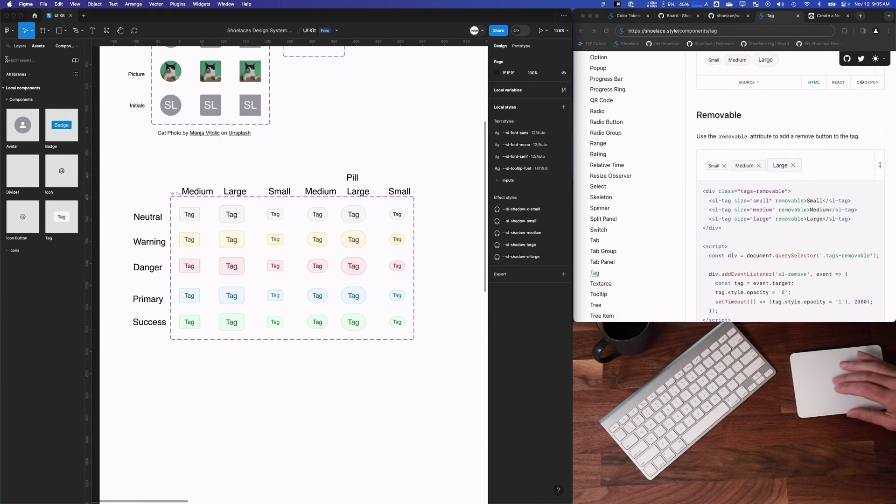
pyautogui.click(20, 46)
pyautogui.click(20, 72)
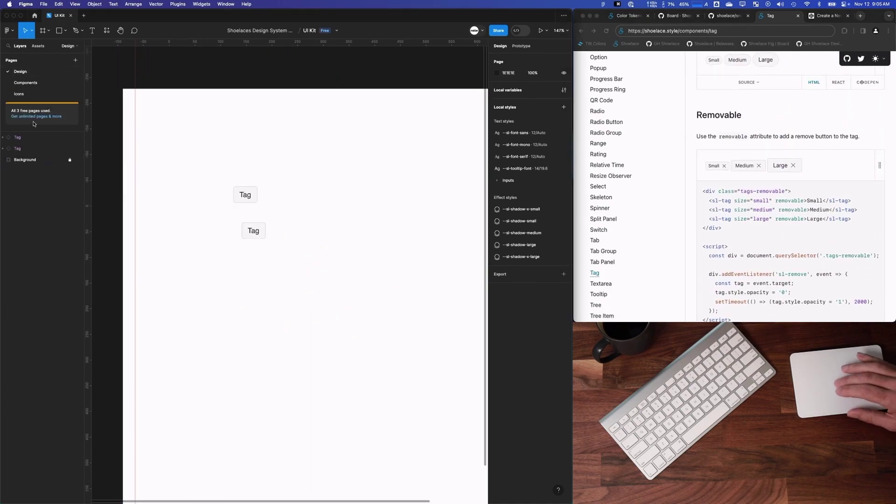
pyautogui.click(38, 46)
pyautogui.moveTo(251, 319); pyautogui.dragTo(252, 317)
# Test the new tag's Success, Warning and Primary variants, and leave it set to Warning
pyautogui.click(527, 172)
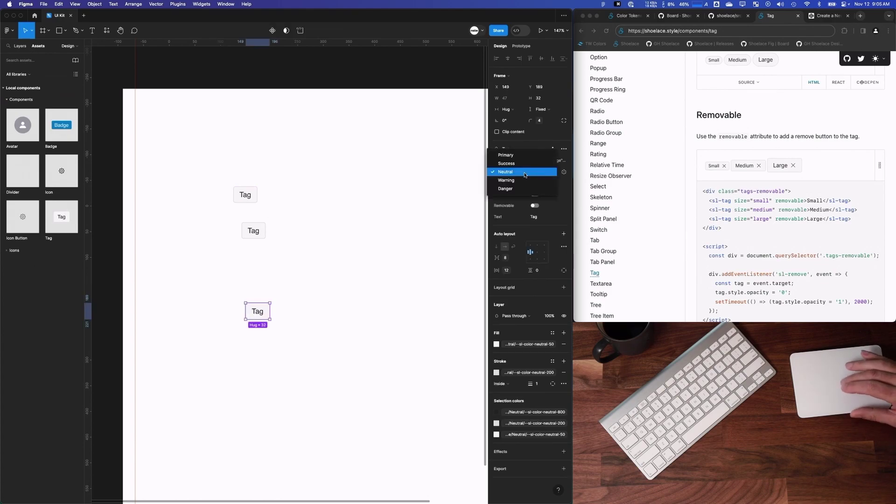
pyautogui.click(523, 163)
pyautogui.click(532, 172)
pyautogui.click(517, 181)
pyautogui.click(535, 172)
pyautogui.click(521, 157)
pyautogui.click(536, 172)
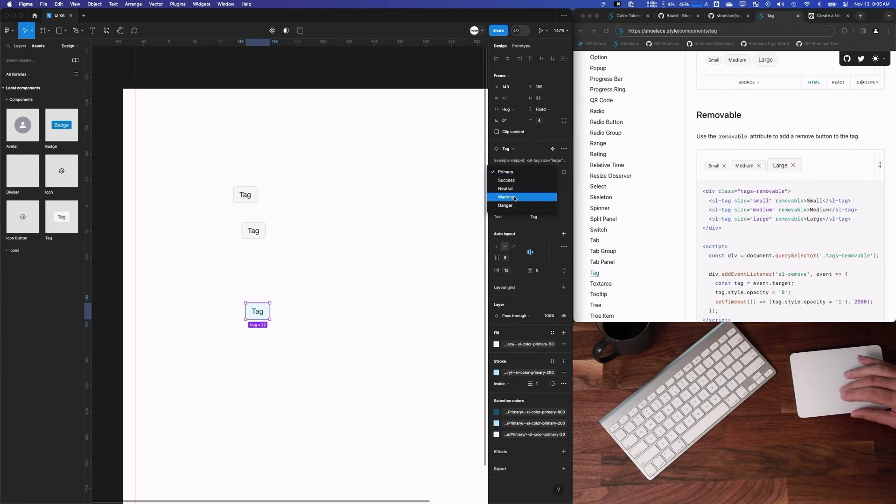
pyautogui.click(515, 199)
# Try the Large size on the tag, set it to Small, and turn on Pill and Removable
pyautogui.click(532, 183)
pyautogui.click(515, 192)
pyautogui.click(532, 183)
pyautogui.click(527, 168)
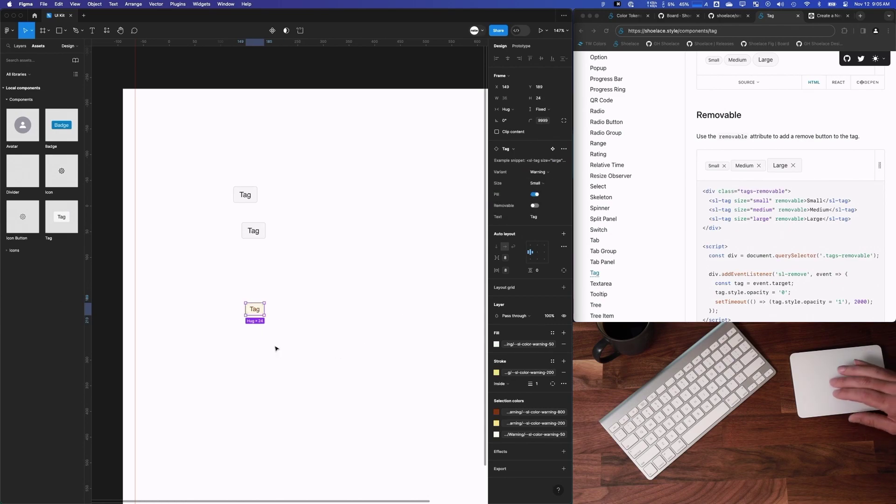
pyautogui.scroll(10, 276, 349)
pyautogui.click(535, 206)
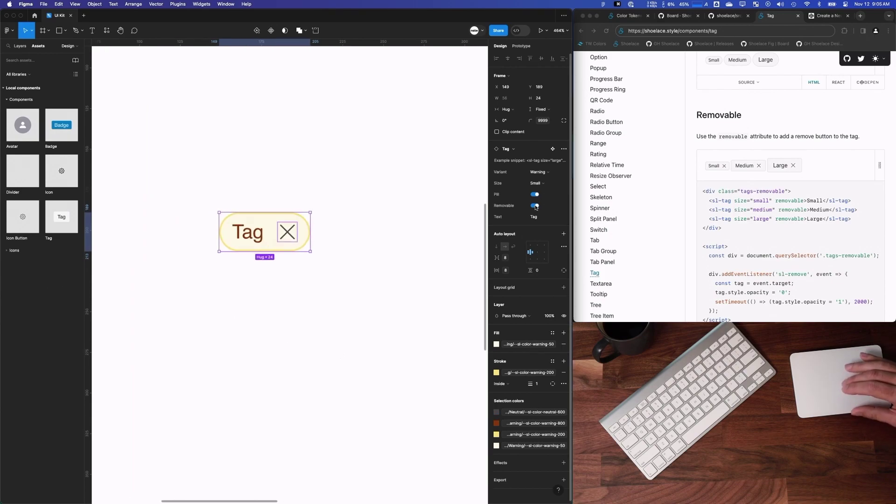
# Set the tag instance's text property to Warning
pyautogui.write('Text')
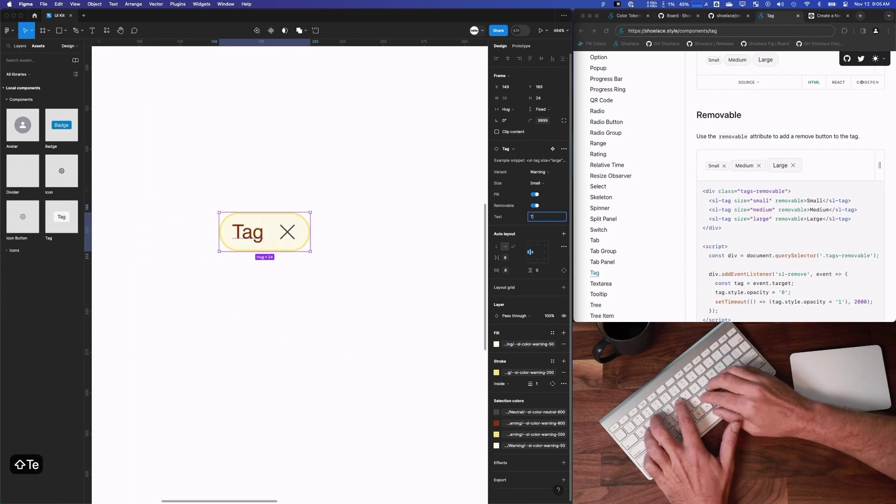
pyautogui.press('BackSpace')
pyautogui.press('BackSpace')
pyautogui.press('BackSpace')
pyautogui.write('W')
pyautogui.press('BackSpace')
pyautogui.press('BackSpace')
pyautogui.write('Warning')
pyautogui.press('Tab')
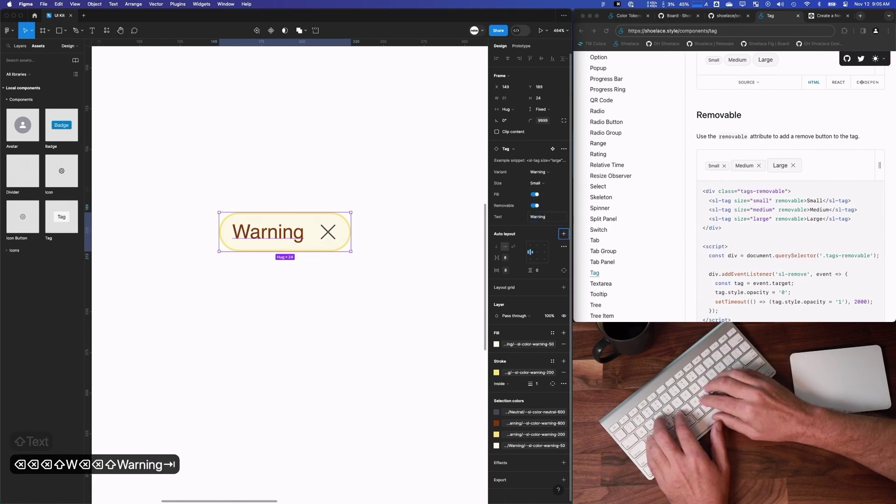
# Compare the finished tag with the variant examples on the Shoelace Tag documentation page
pyautogui.click(758, 109)
pyautogui.scroll(10, 758, 109)
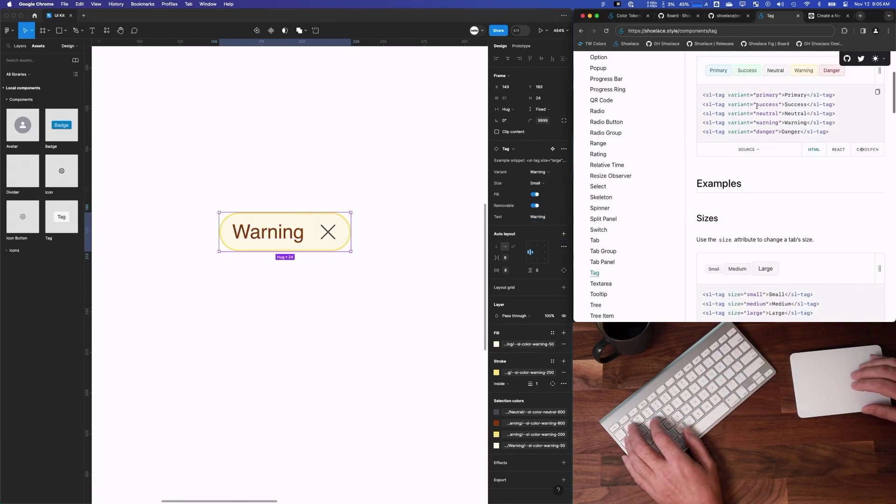
pyautogui.scroll(5, 793, 112)
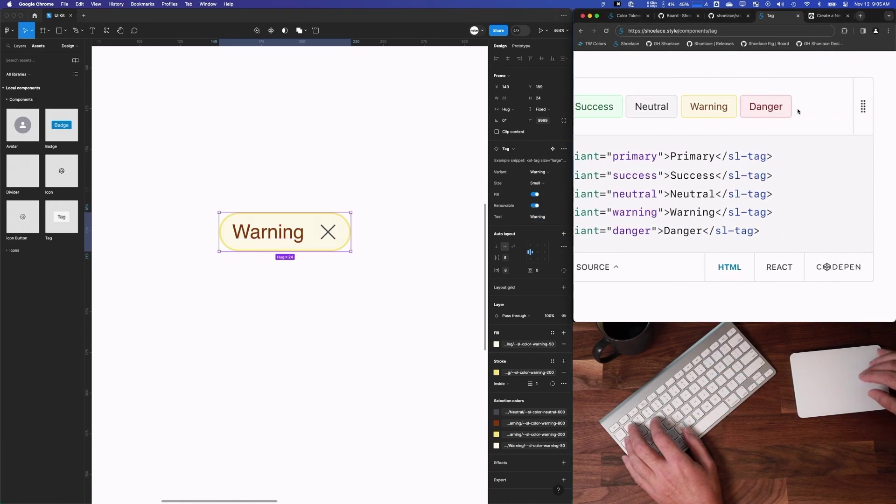
pyautogui.rightClick(701, 111)
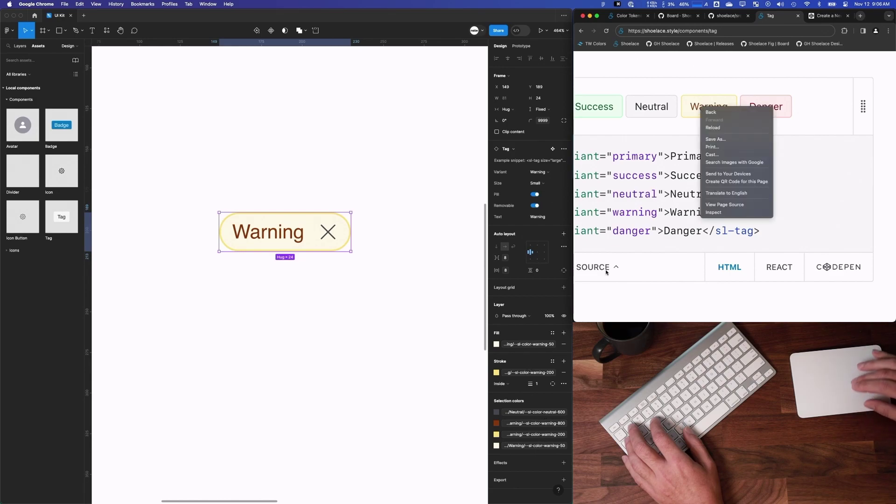
pyautogui.click(619, 134)
# Switch to Figma and delete all the test layers above Background on the Design page
pyautogui.click(344, 186)
pyautogui.scroll(-3, 279, 174)
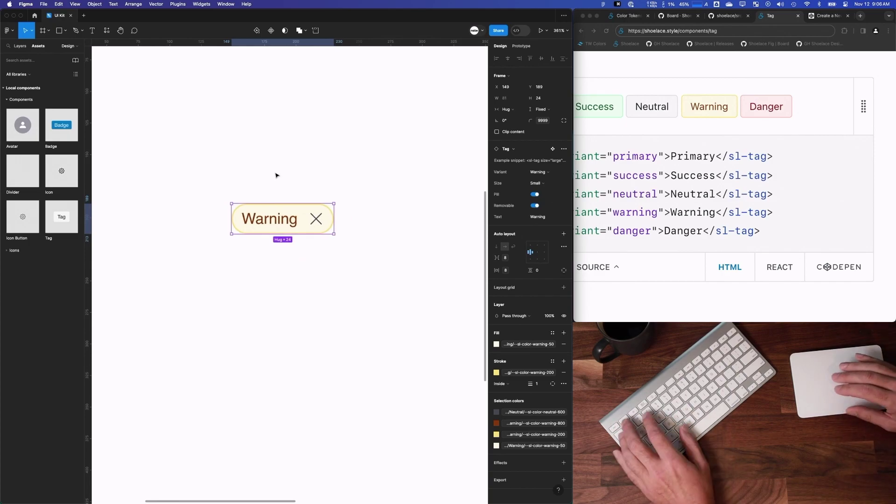
pyautogui.click(290, 162)
pyautogui.click(20, 48)
pyautogui.click(18, 137)
pyautogui.keyDown('shift'); pyautogui.click(18, 160); pyautogui.keyUp('shift')
pyautogui.press('BackSpace')
pyautogui.scroll(-5, 173, 193)
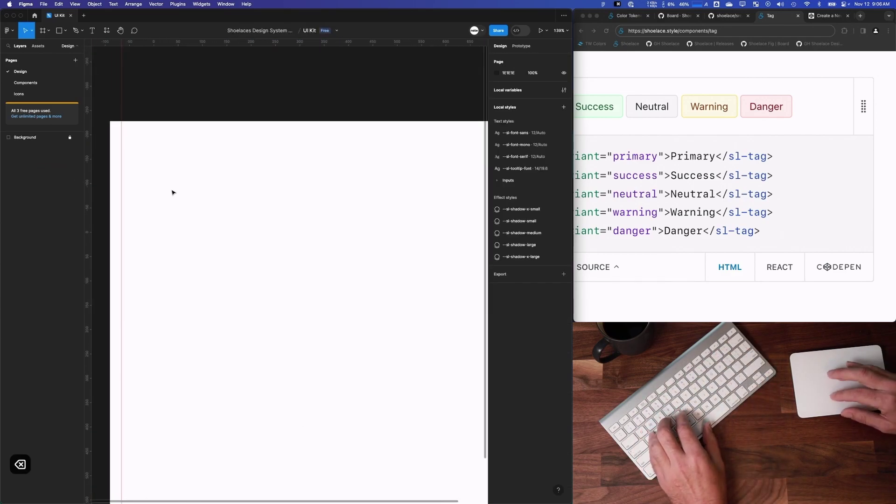
pyautogui.scroll(-2, 172, 192)
# Switch to the Shoelace Figma Design Library board on GitHub, set the Tag issue's status to Done, and return to the board
pyautogui.click(829, 15)
pyautogui.click(726, 15)
pyautogui.click(690, 17)
pyautogui.hscroll(2, 723, 169)
pyautogui.click(724, 170)
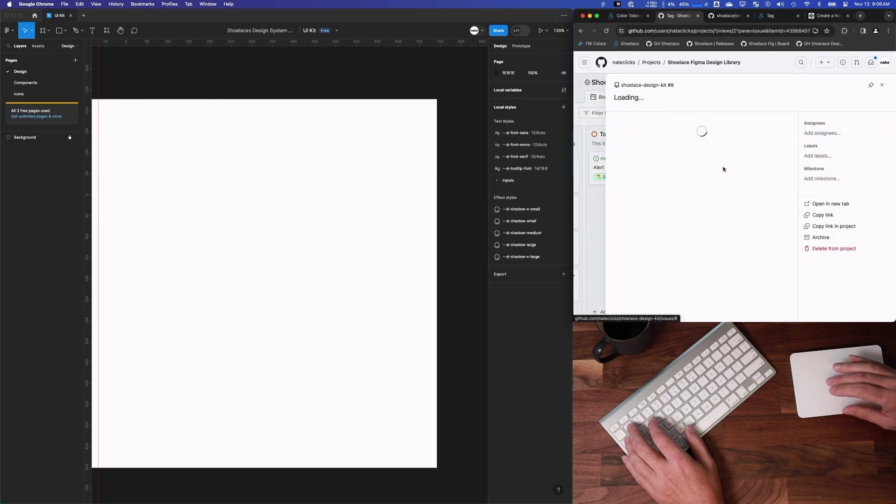
pyautogui.scroll(-5, 723, 169)
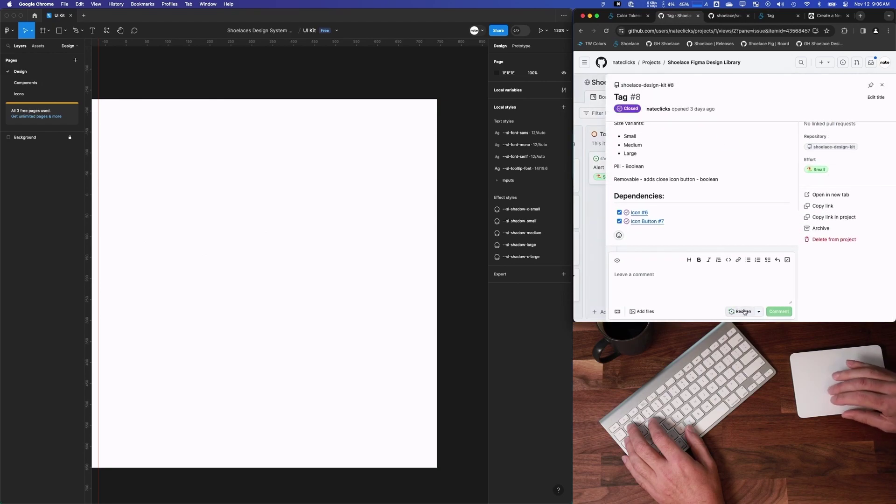
pyautogui.scroll(2, 839, 281)
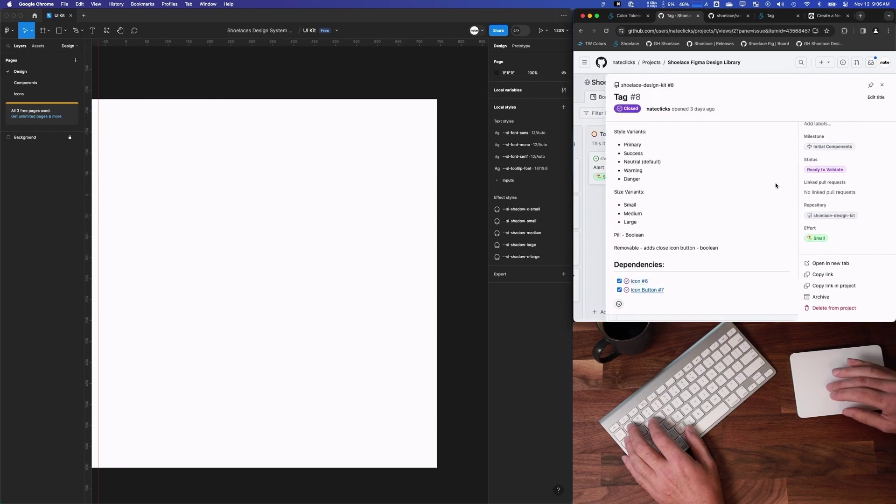
pyautogui.click(817, 171)
pyautogui.click(751, 309)
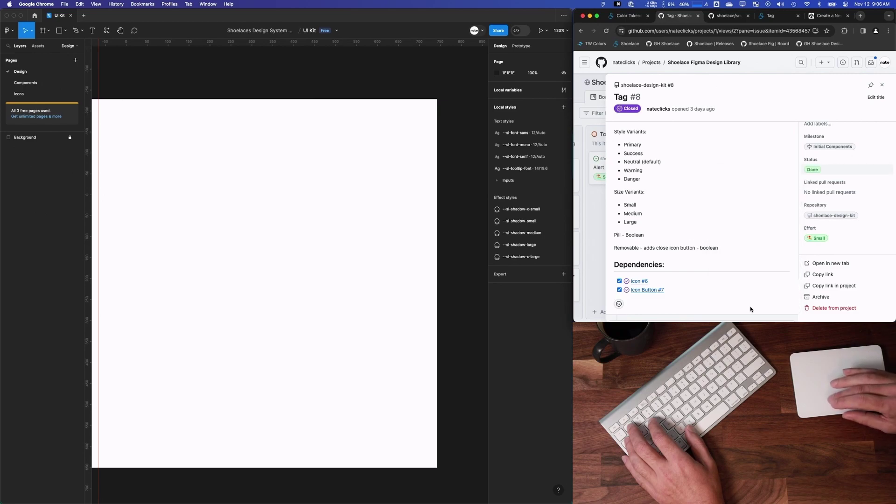
pyautogui.click(882, 85)
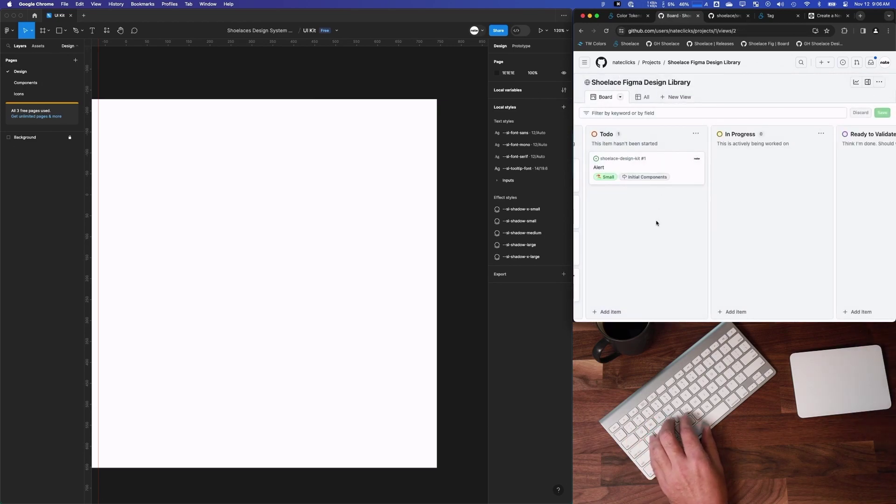